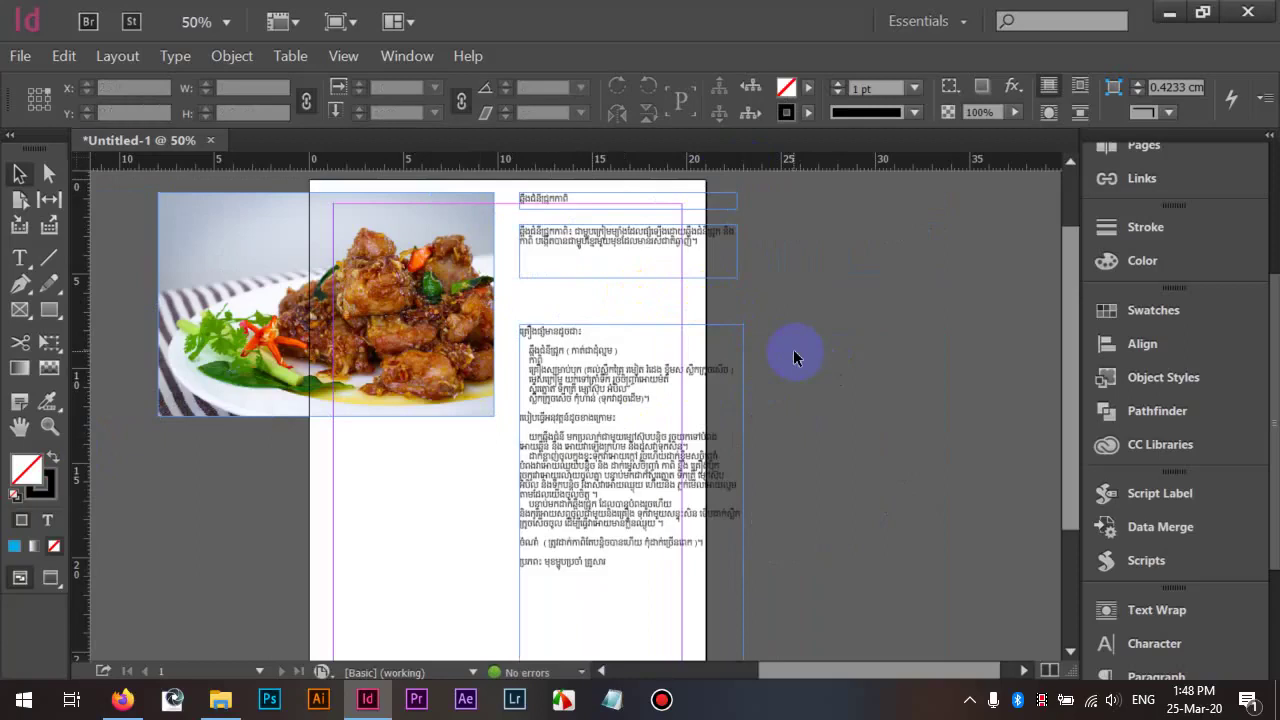
Show the Notepad note "Prepare your book layout!" and return to the InDesign document
click(612, 699)
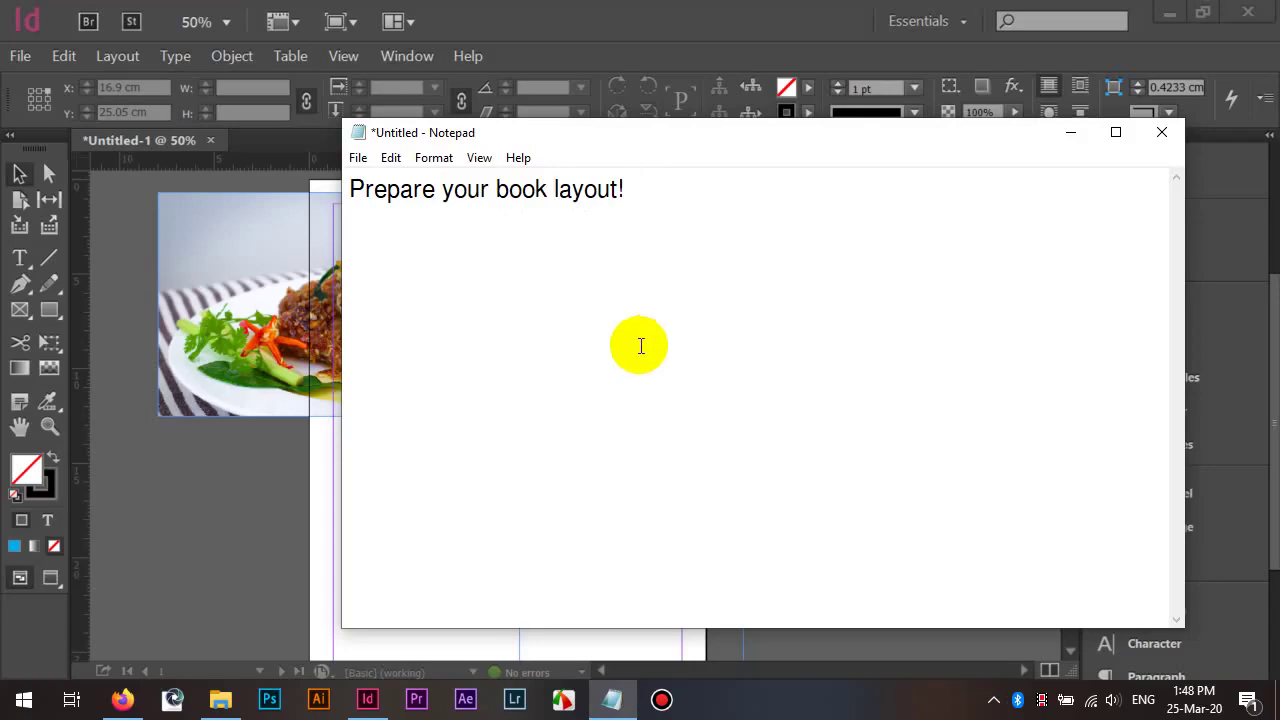
click(577, 27)
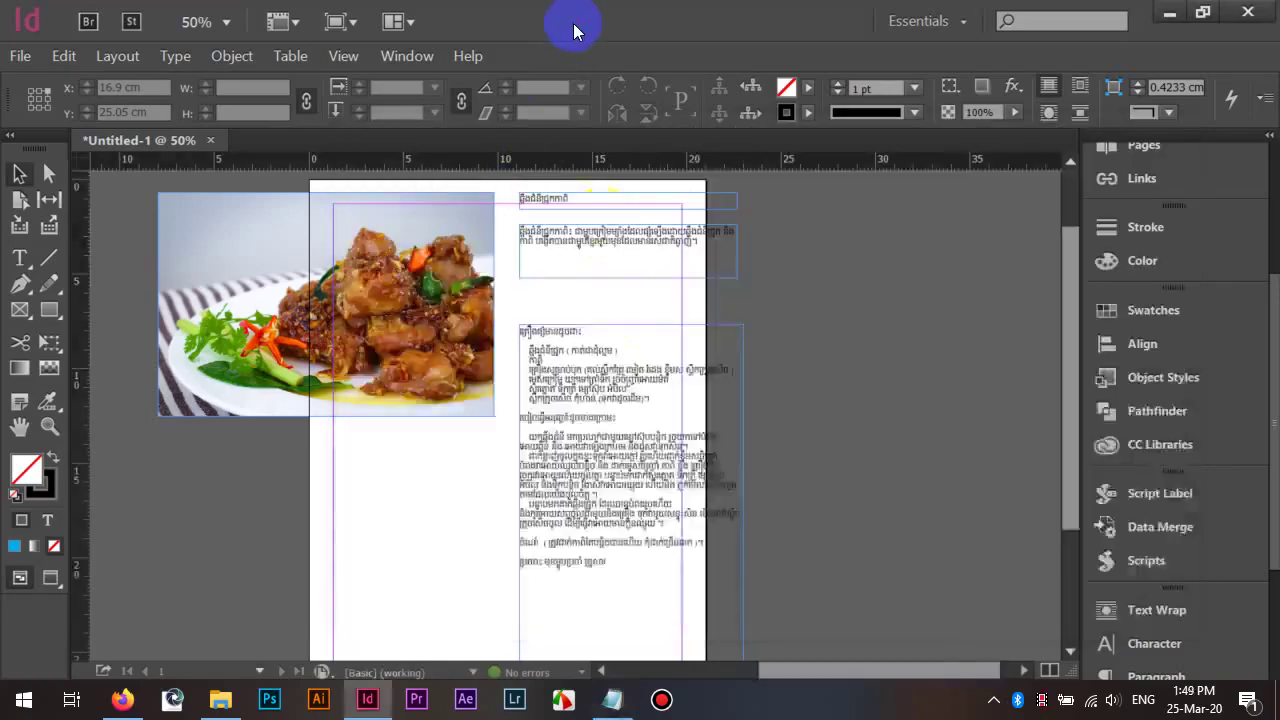
Move the three recipe text frames together off the page onto the pasteboard beside its right edge
click(686, 229)
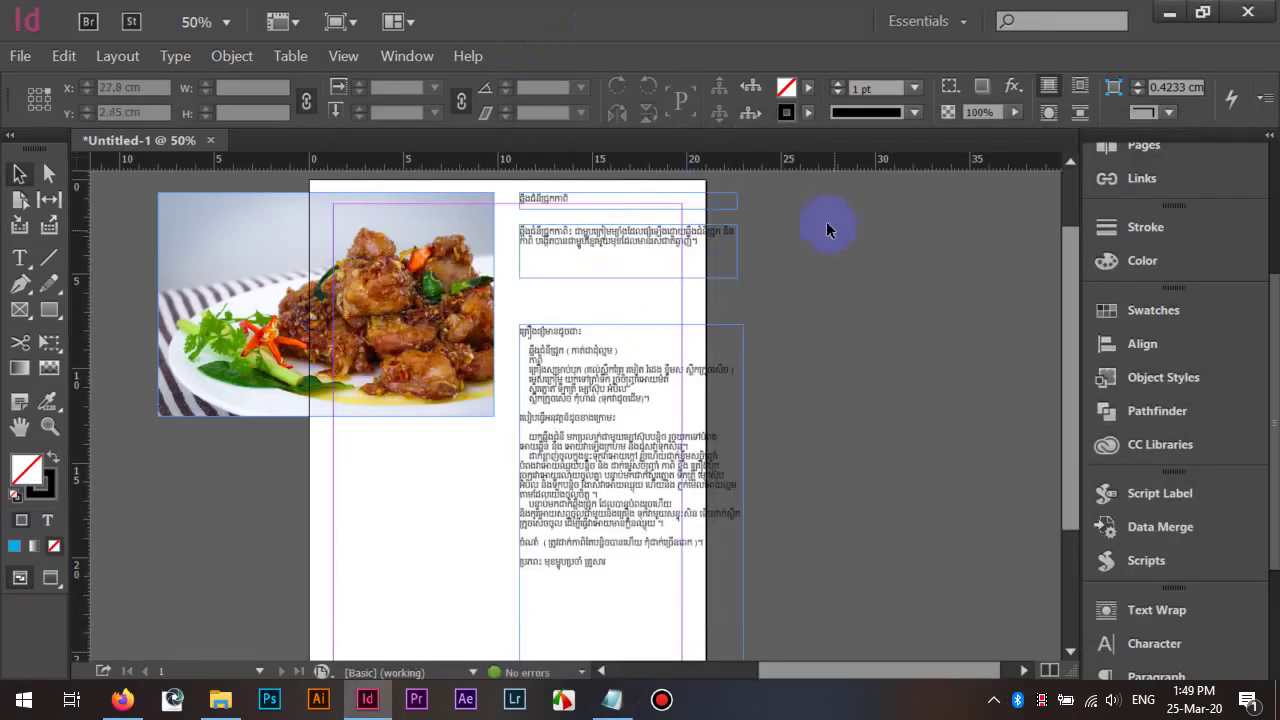
click(677, 200)
drag(718, 356, 616, 519)
drag(578, 456, 780, 455)
click(586, 283)
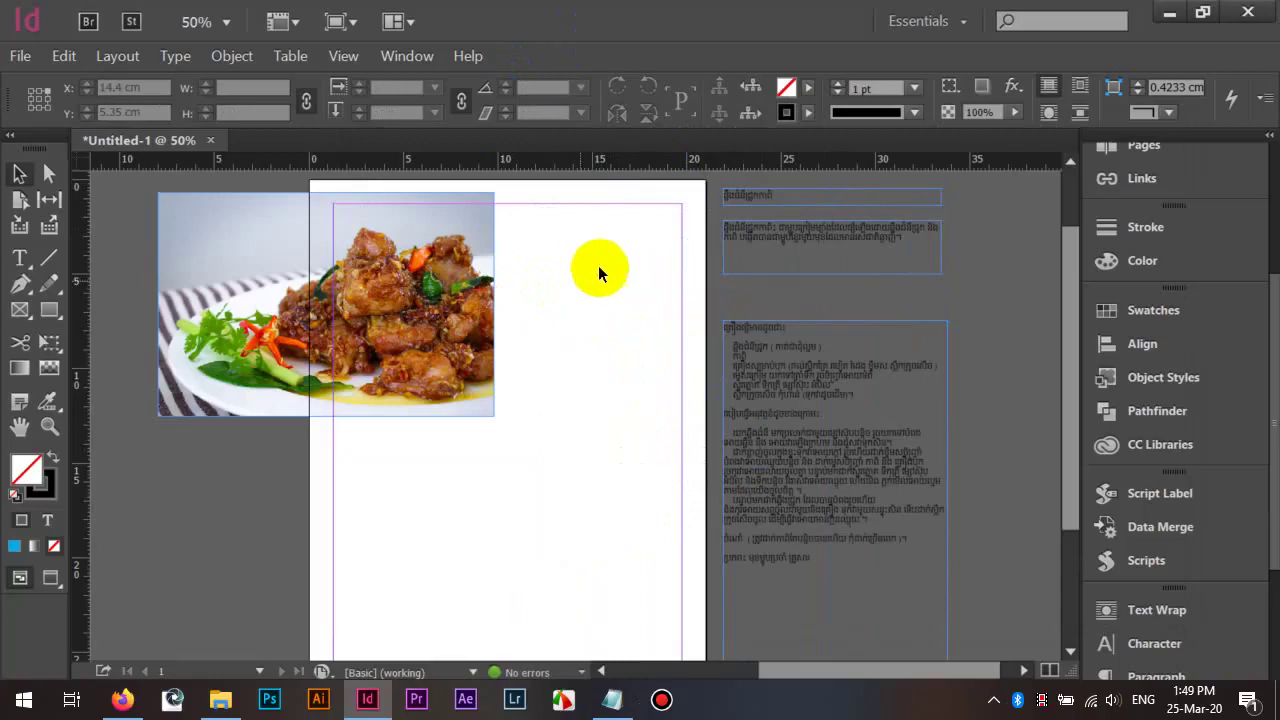
Examine the title frame, the introduction frame, the ingredients and method text, and the dish photo
click(737, 206)
click(750, 197)
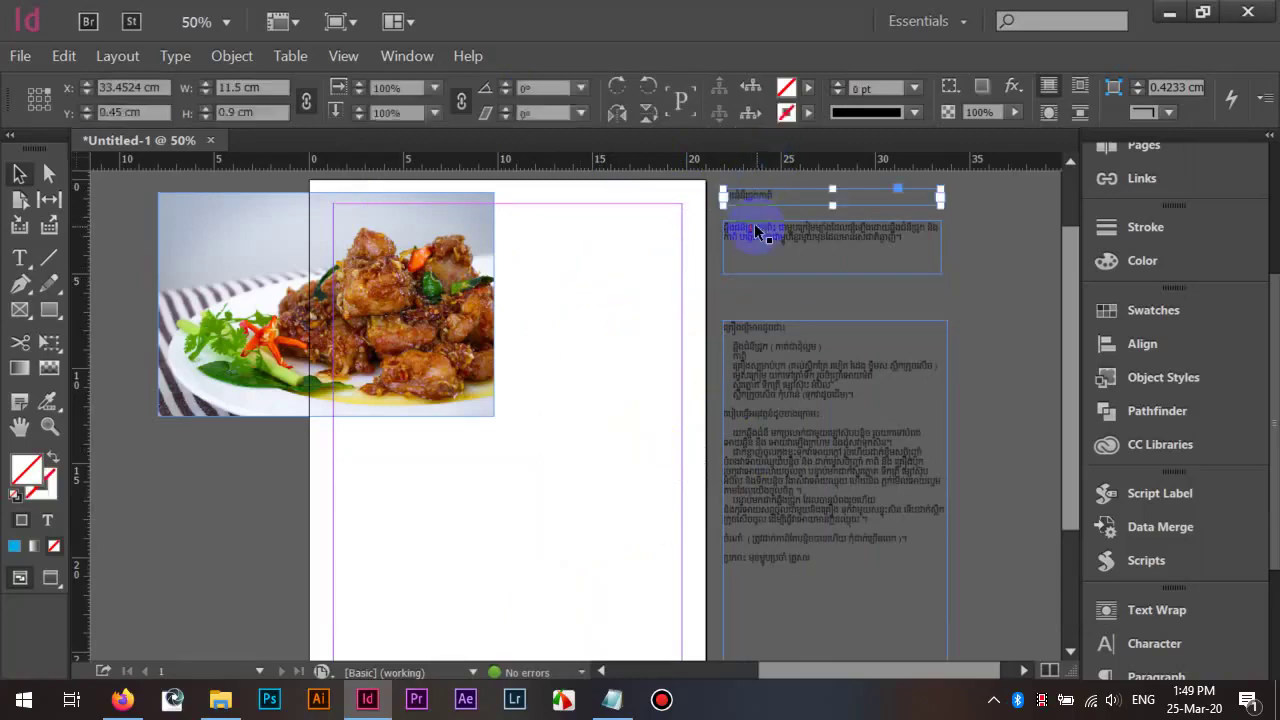
click(760, 235)
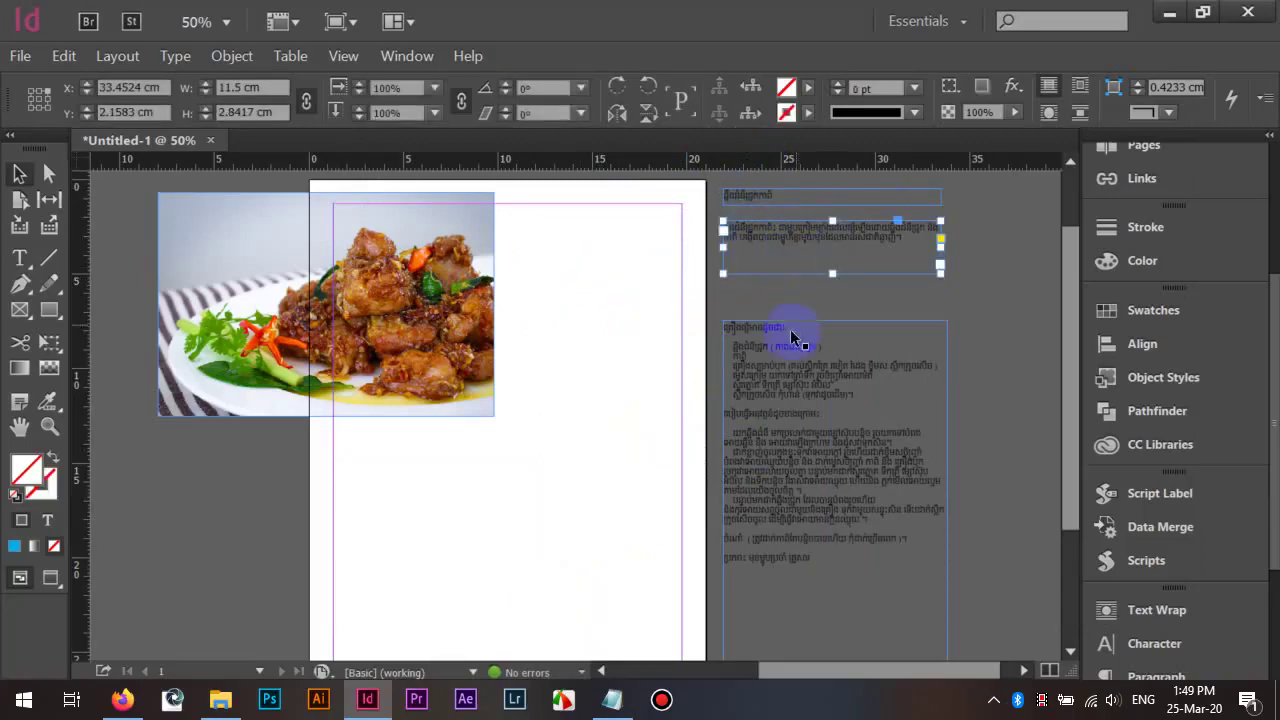
click(758, 440)
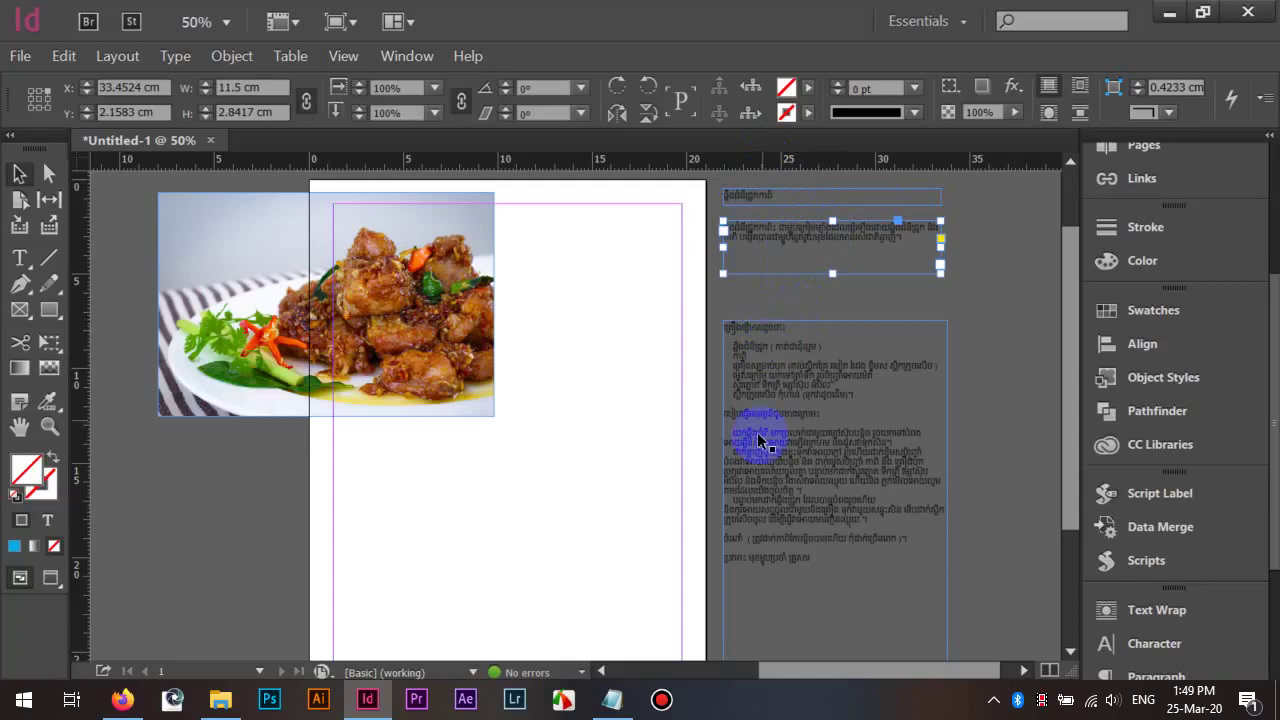
click(828, 543)
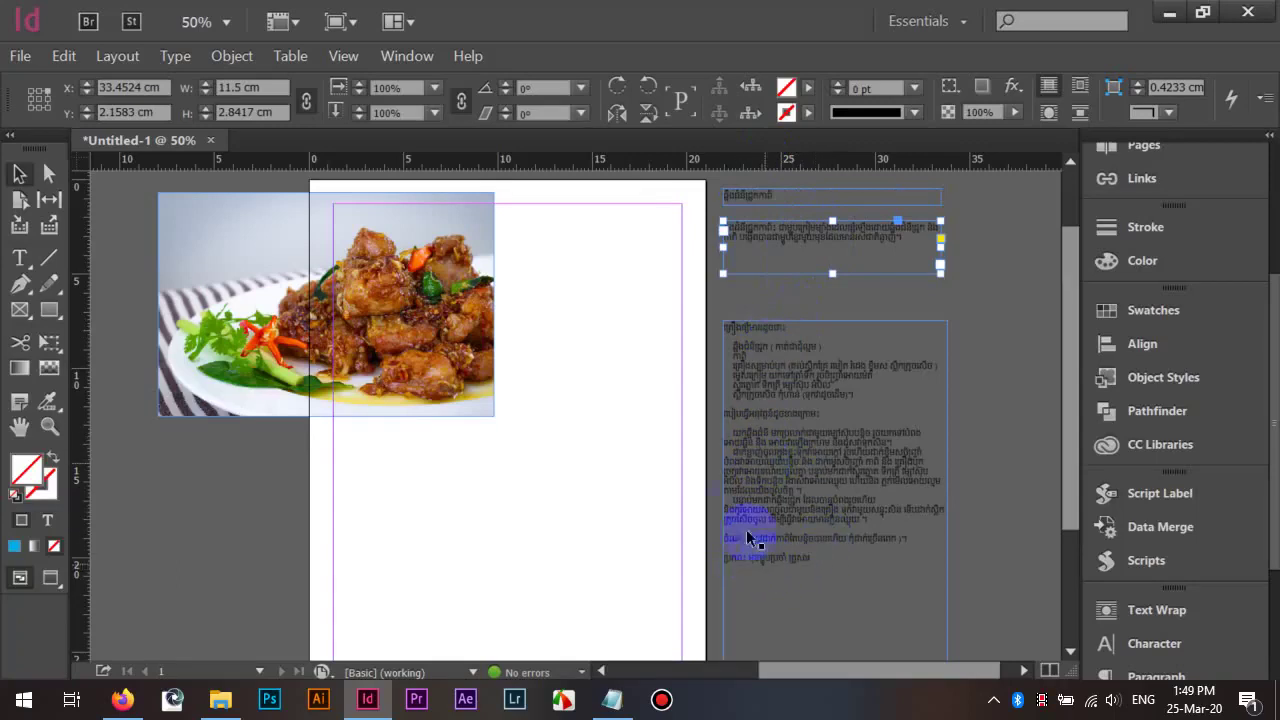
click(403, 329)
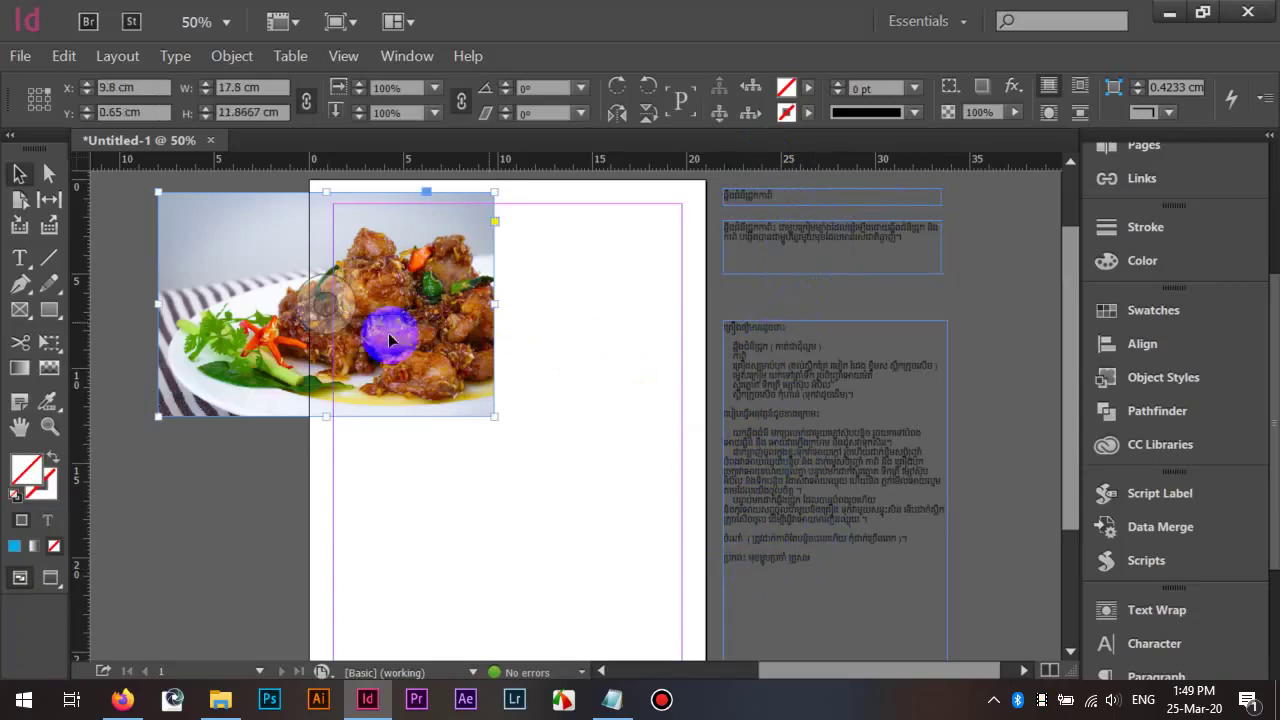
Set the display performance to High Quality Display and inspect the dish photo at 100% zoom
right_click(551, 257)
mouse_move(830, 460)
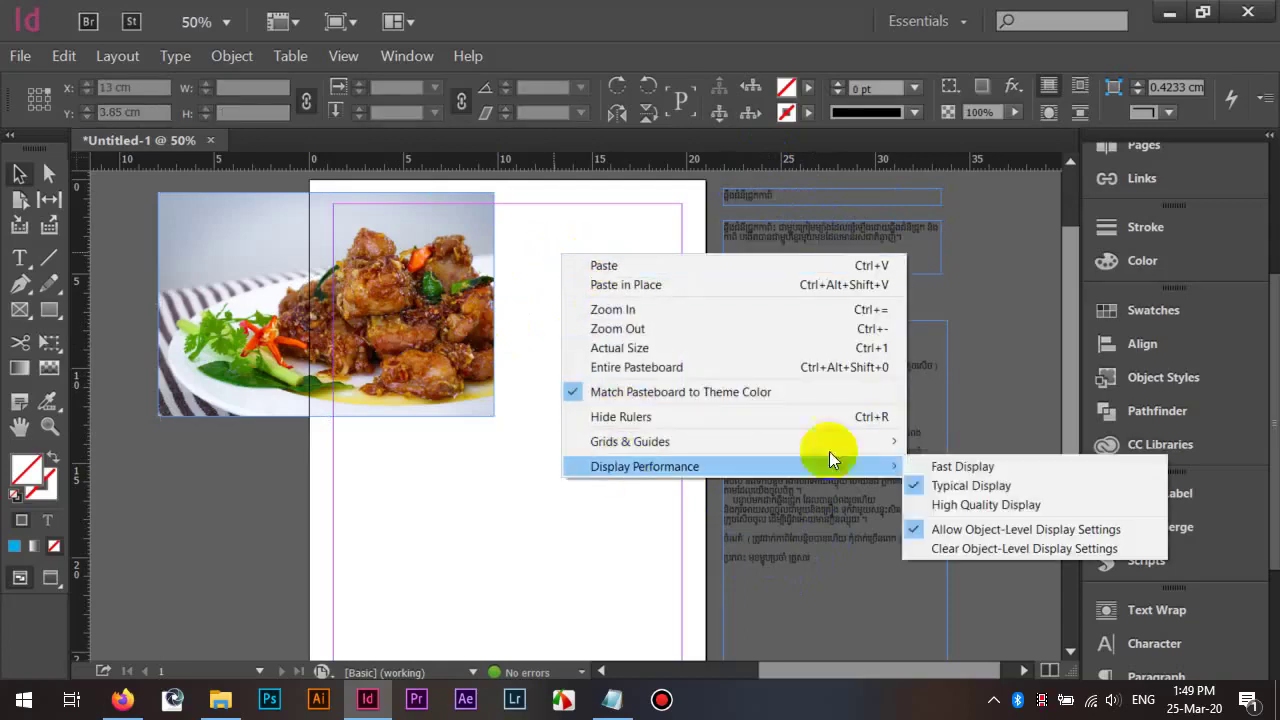
click(930, 502)
scroll(346, 335, up, 2)
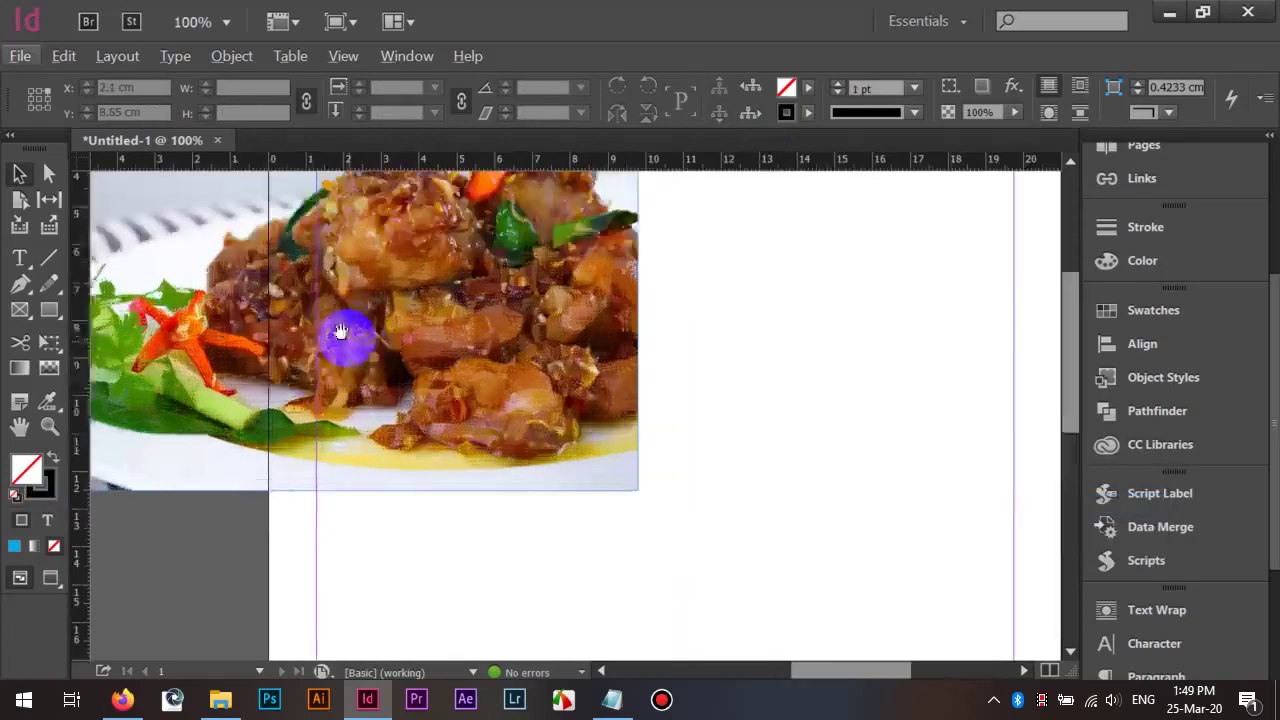
drag(341, 332, 602, 419)
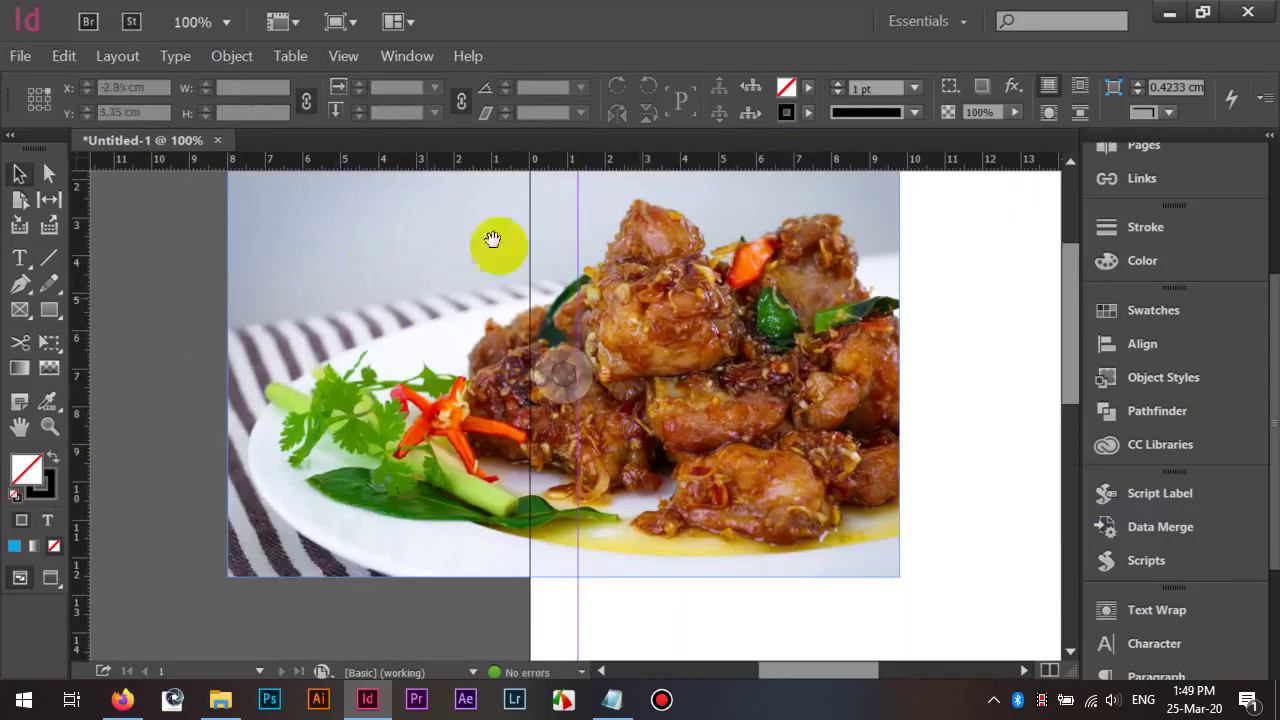
drag(492, 239, 268, 297)
Move the dish photo off the page onto the pasteboard beside its left edge and deselect it
scroll(412, 278, down, 2)
click(586, 312)
drag(509, 274, 279, 276)
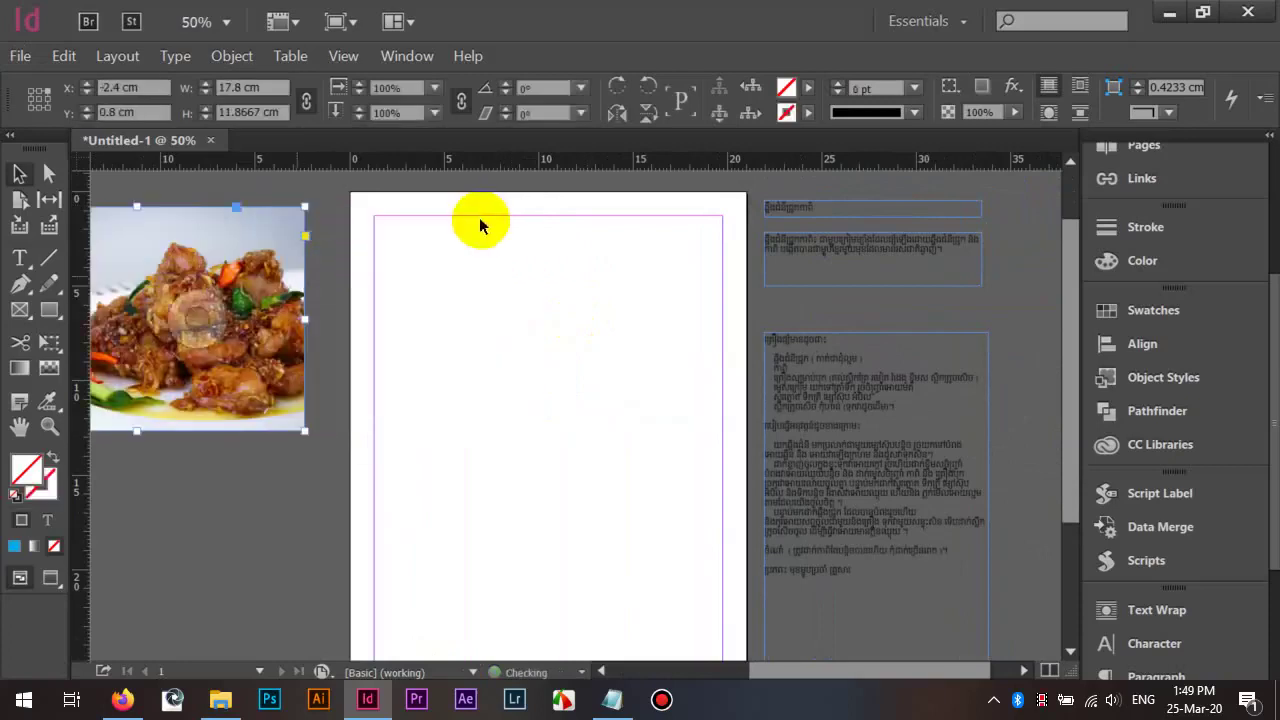
click(480, 226)
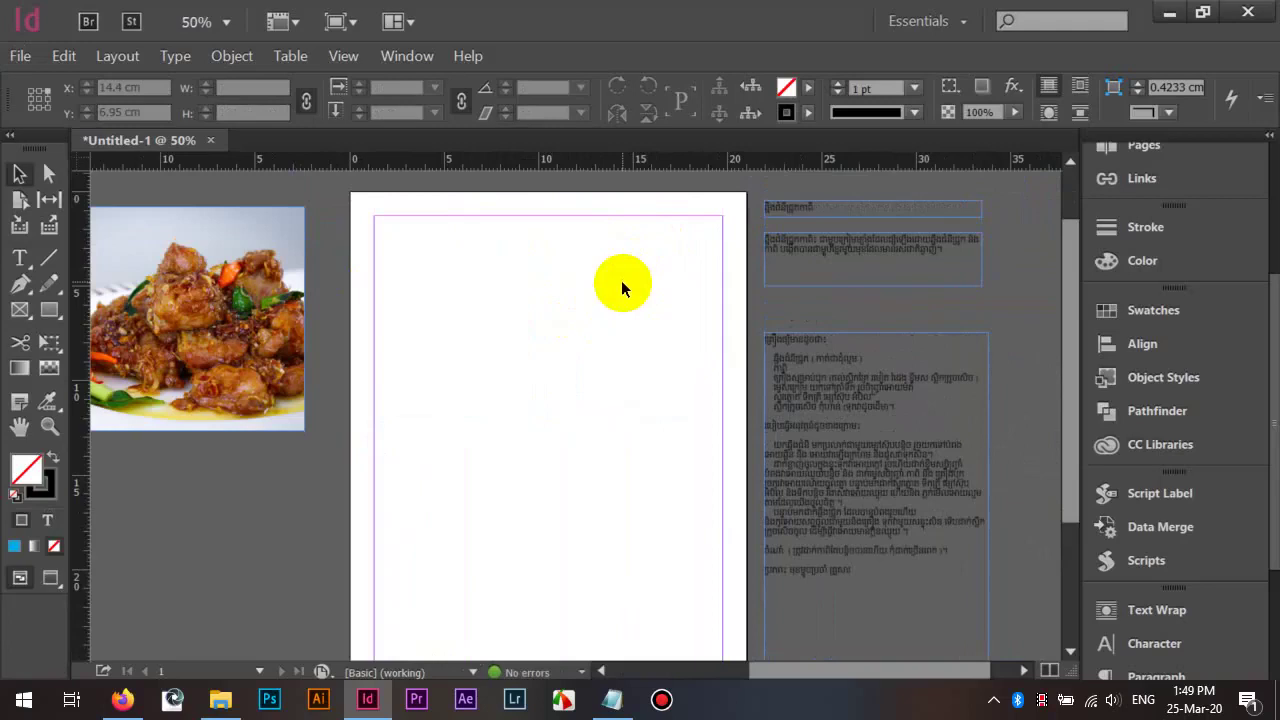
click(256, 285)
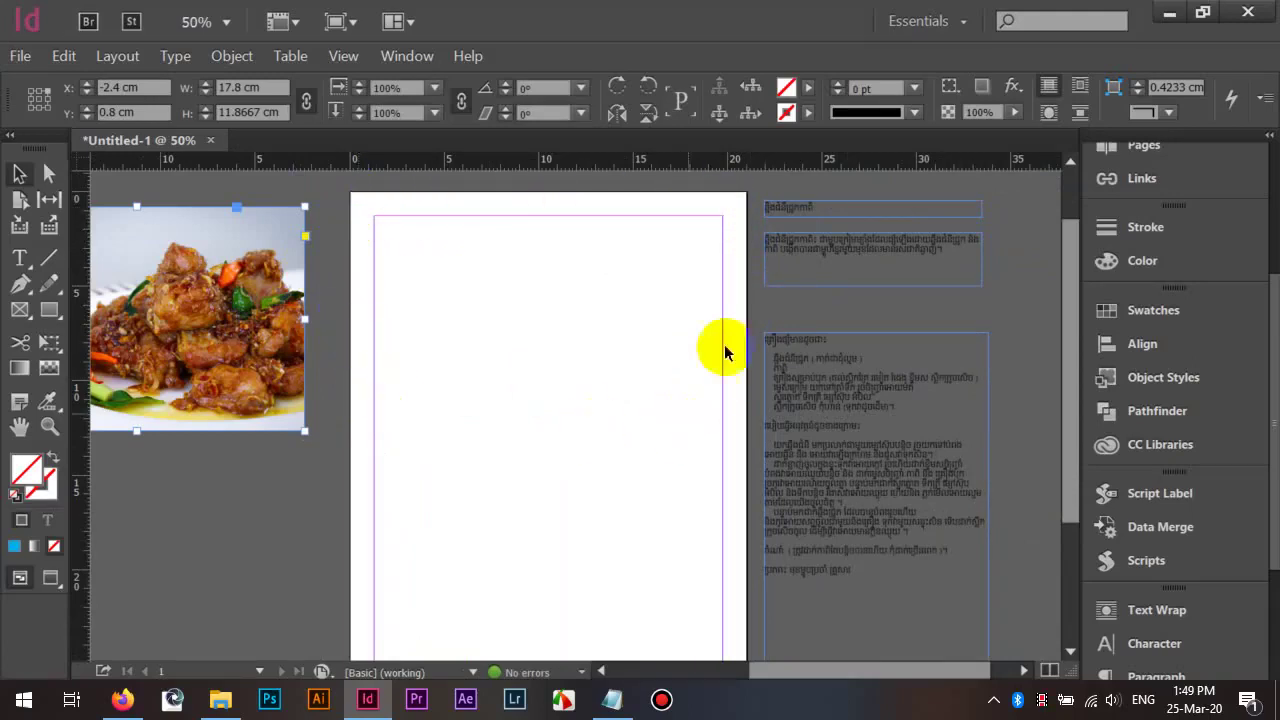
scroll(460, 261, down, 1)
scroll(460, 261, up, 1)
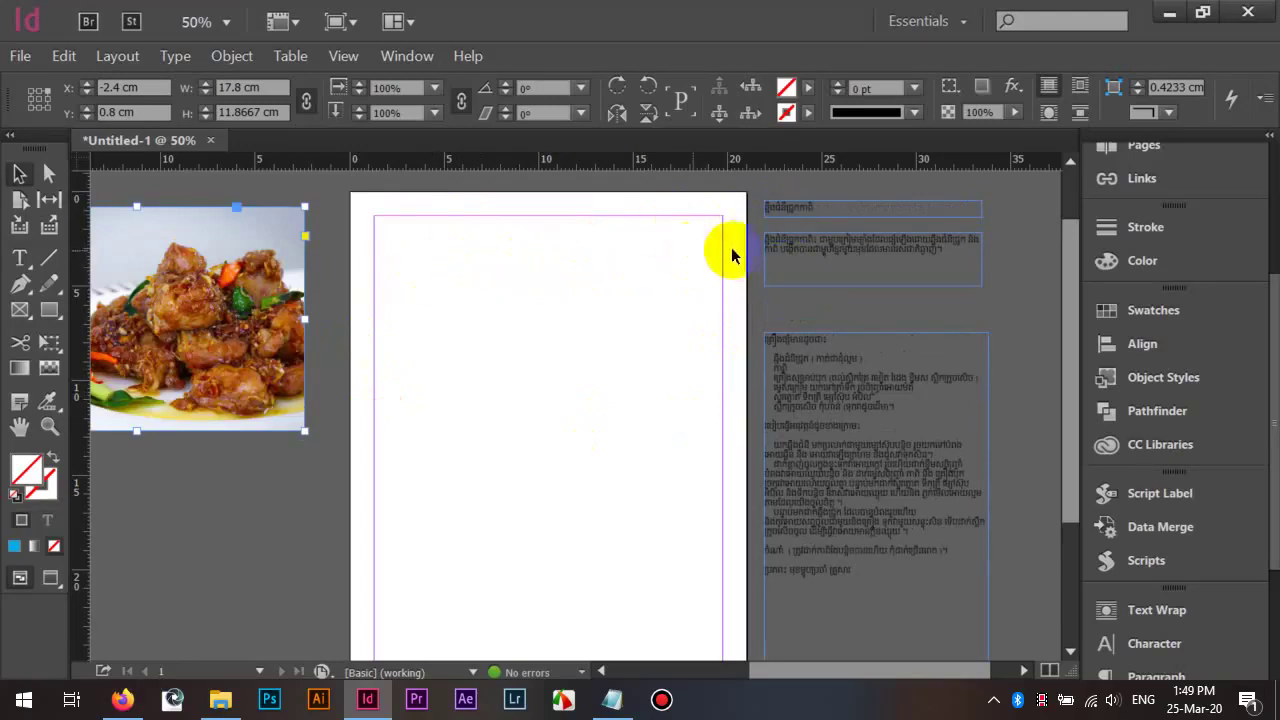
click(785, 245)
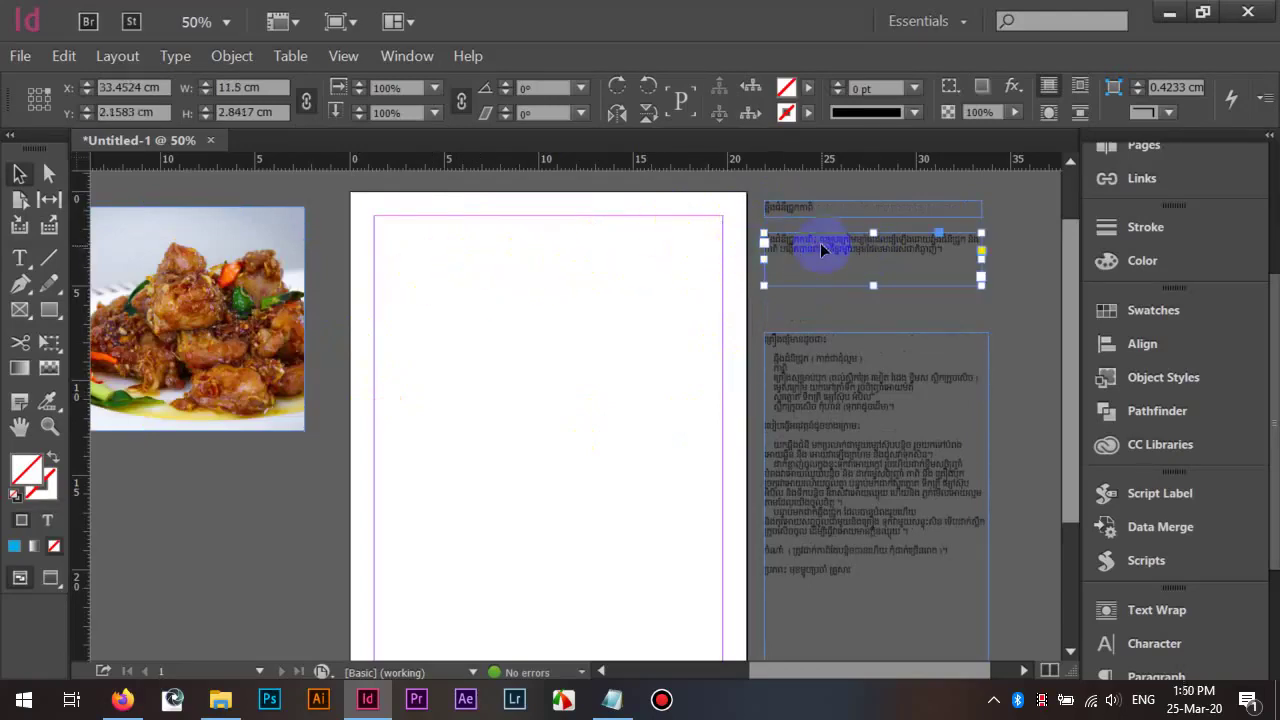
scroll(218, 365, down, 1)
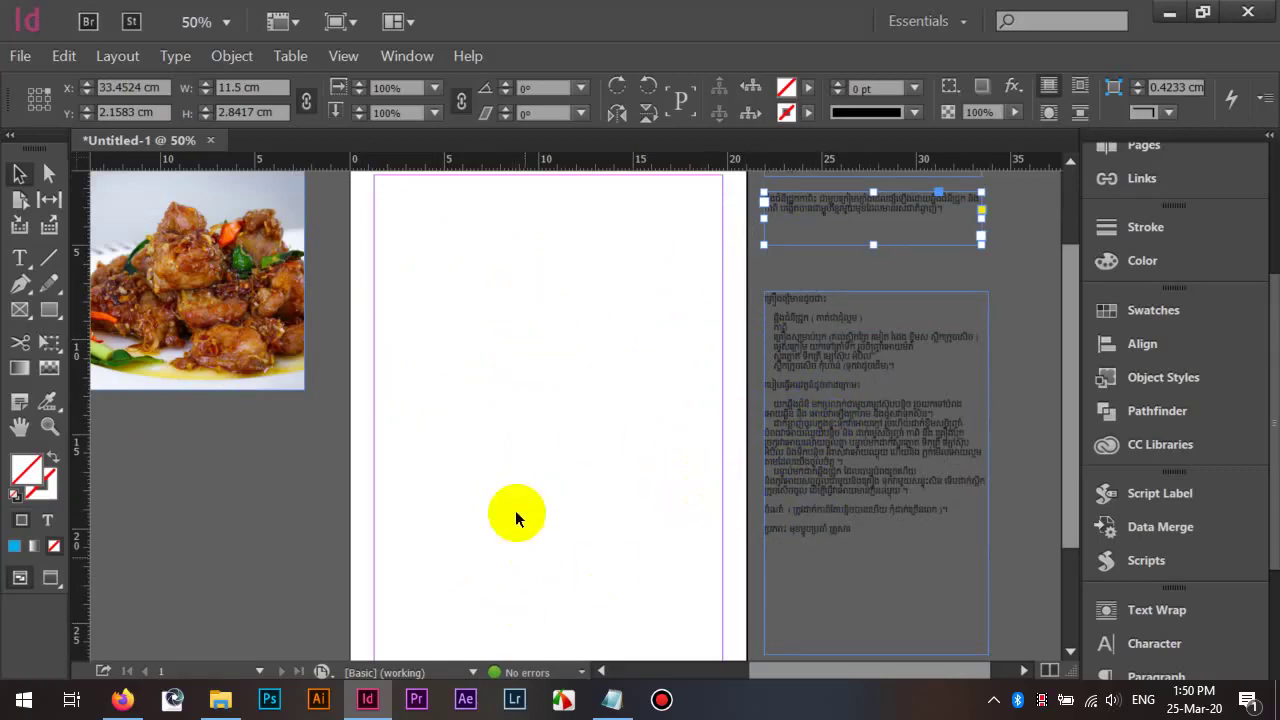
scroll(514, 518, down, 1)
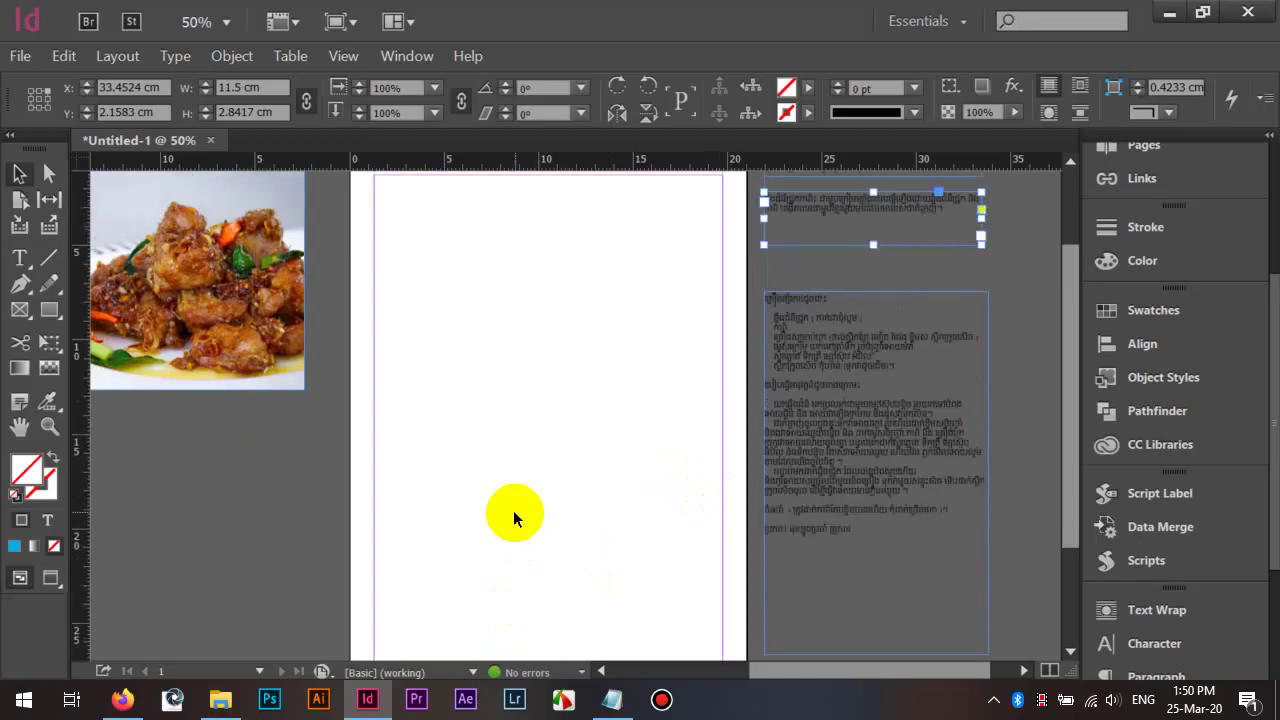
scroll(514, 518, up, 1)
Add a vertical guide at 10.5 cm and a horizontal guide somewhat above the page's mid-height
drag(614, 157, 639, 431)
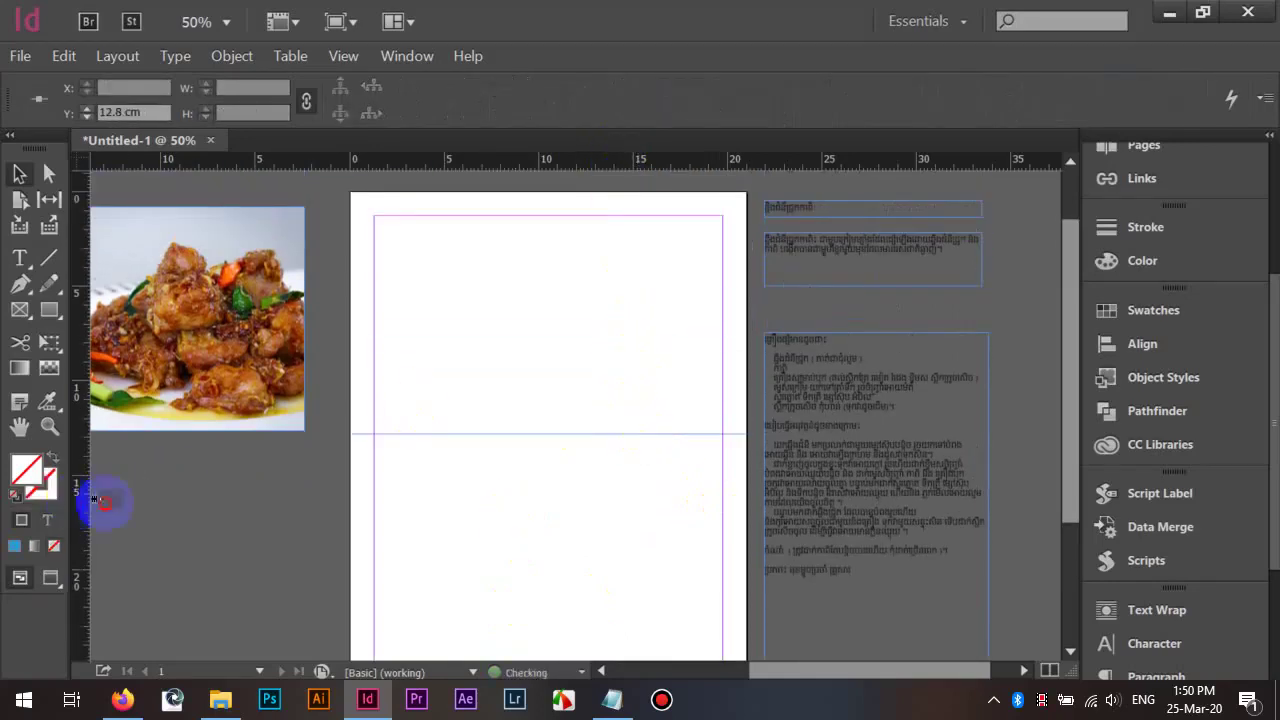
drag(90, 500, 548, 471)
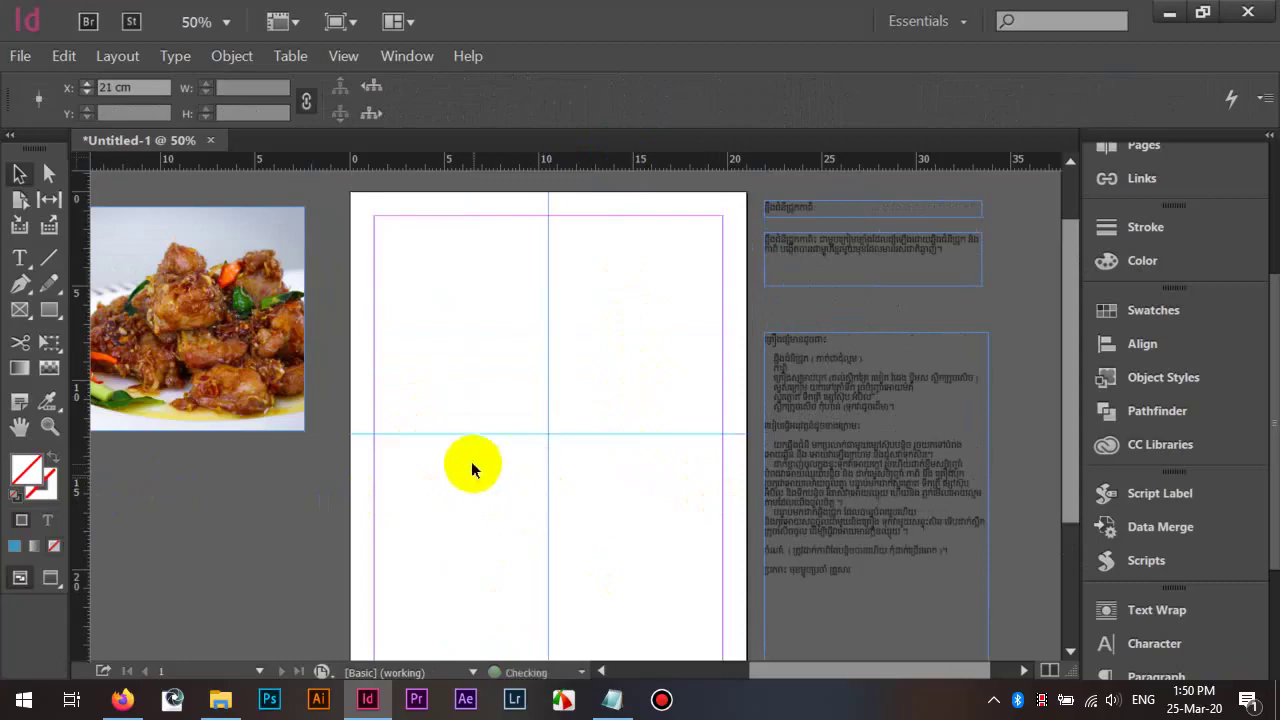
scroll(466, 463, down, 2)
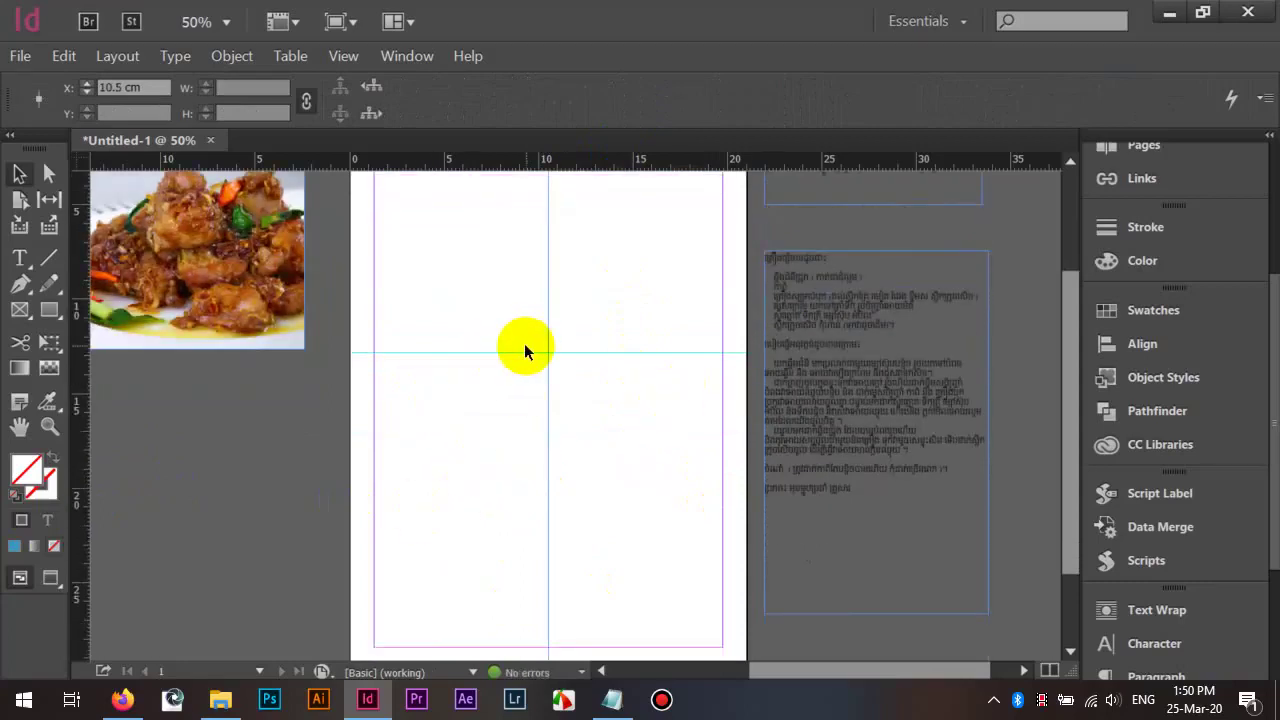
scroll(523, 349, up, 2)
scroll(530, 352, down, 2)
drag(574, 354, 573, 332)
Draw a rectangle 21 cm wide and about 10.6 cm high across the top of the page
key(ctrl+minus)
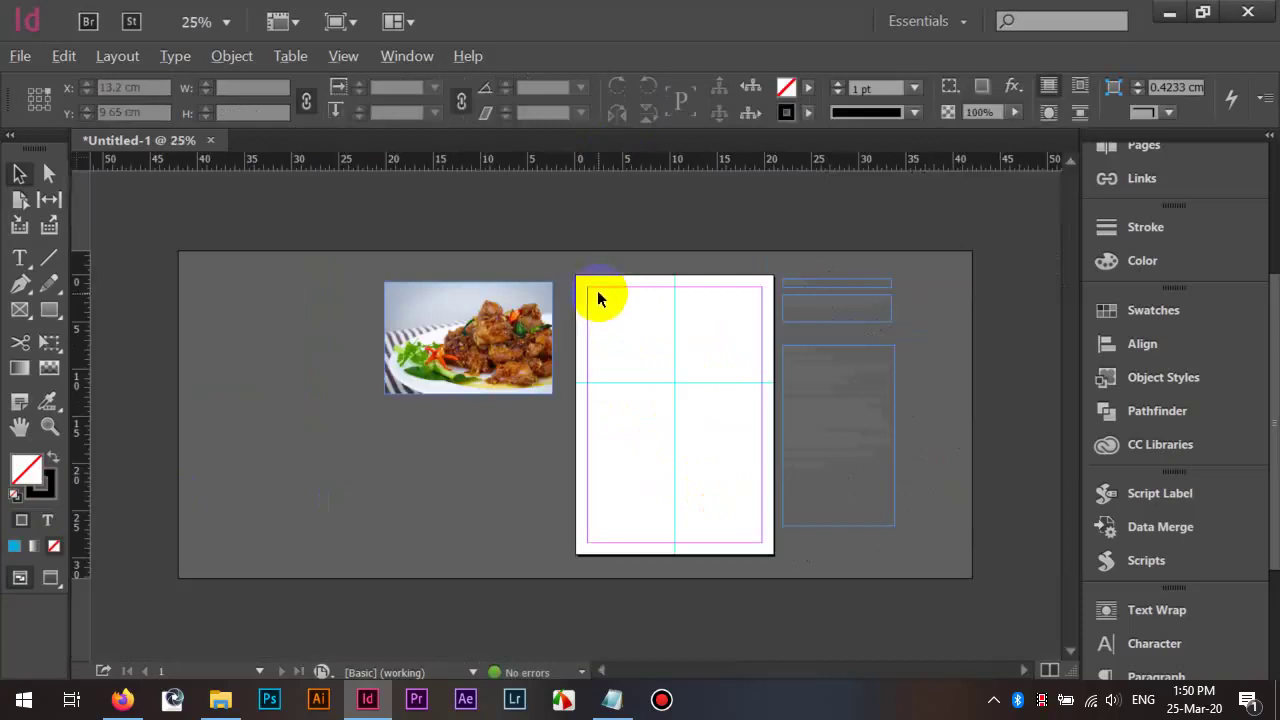
scroll(628, 338, up, 2)
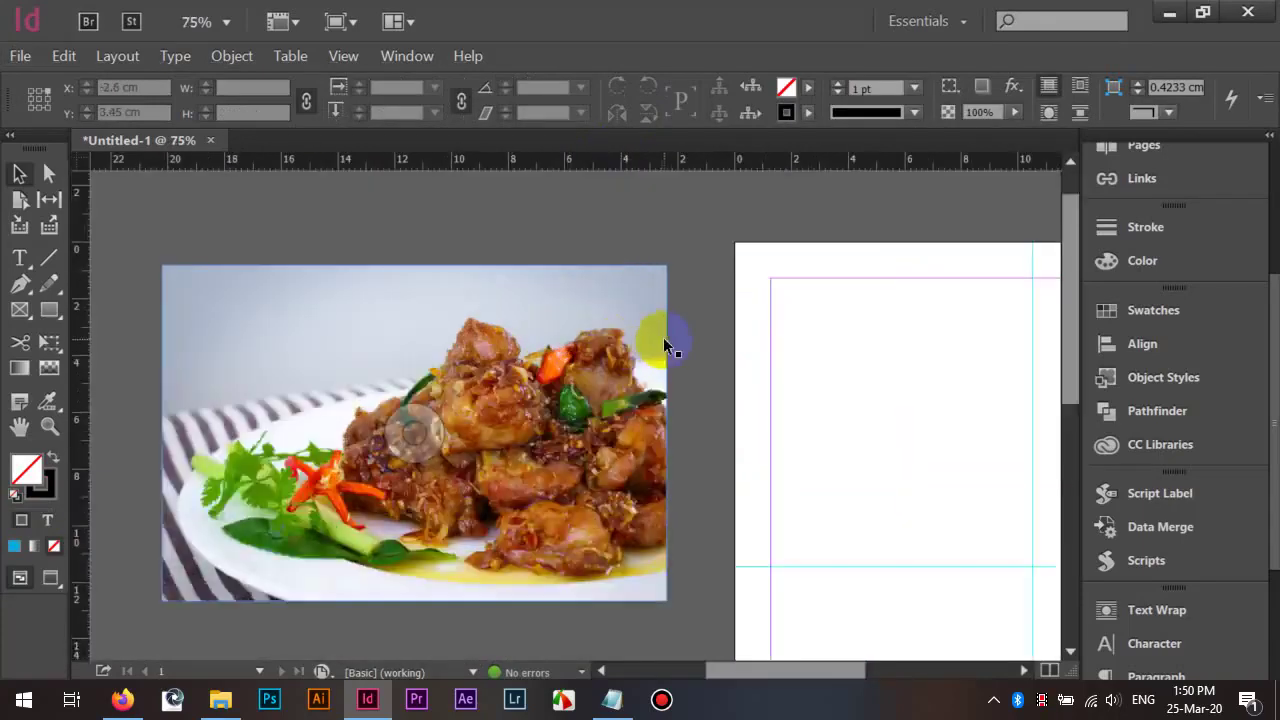
scroll(663, 337, down, 1)
drag(622, 306, 214, 286)
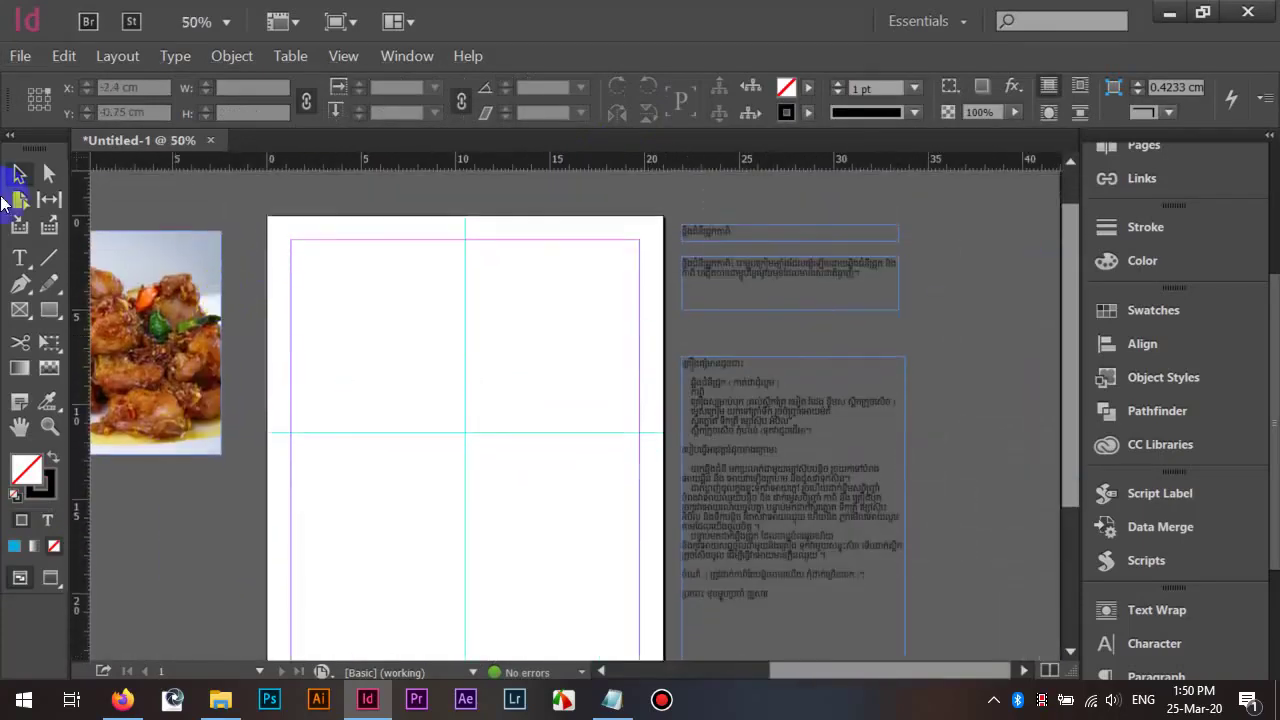
click(49, 309)
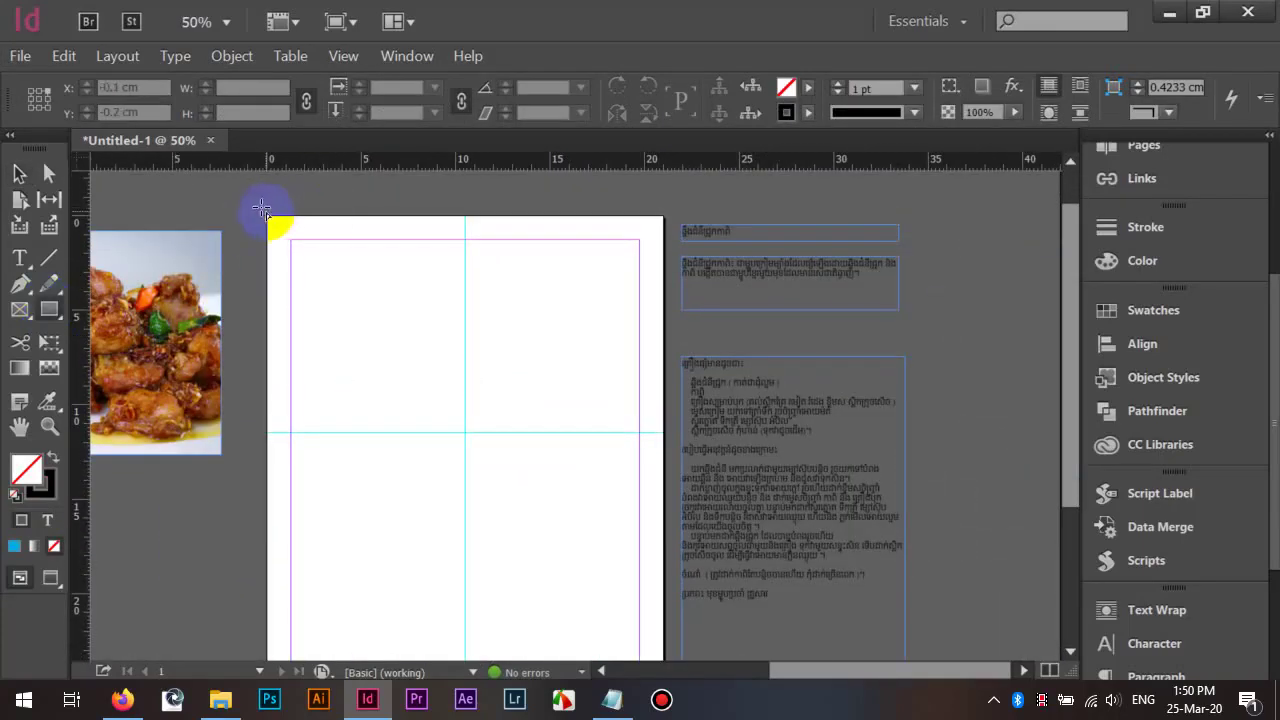
drag(262, 212, 327, 245)
drag(375, 287, 662, 415)
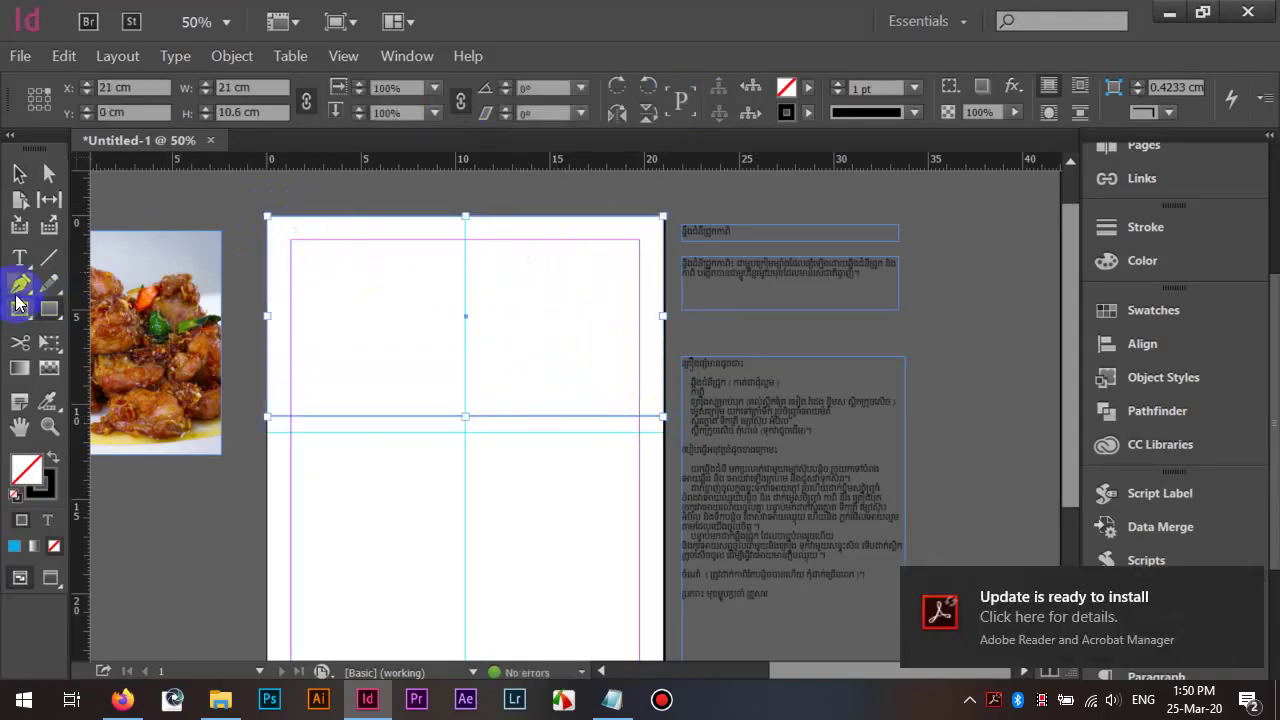
Add an anchor point on the rectangle's bottom edge at about X 7.6 cm, undoing the trial move of it
click(19, 287)
click(411, 417)
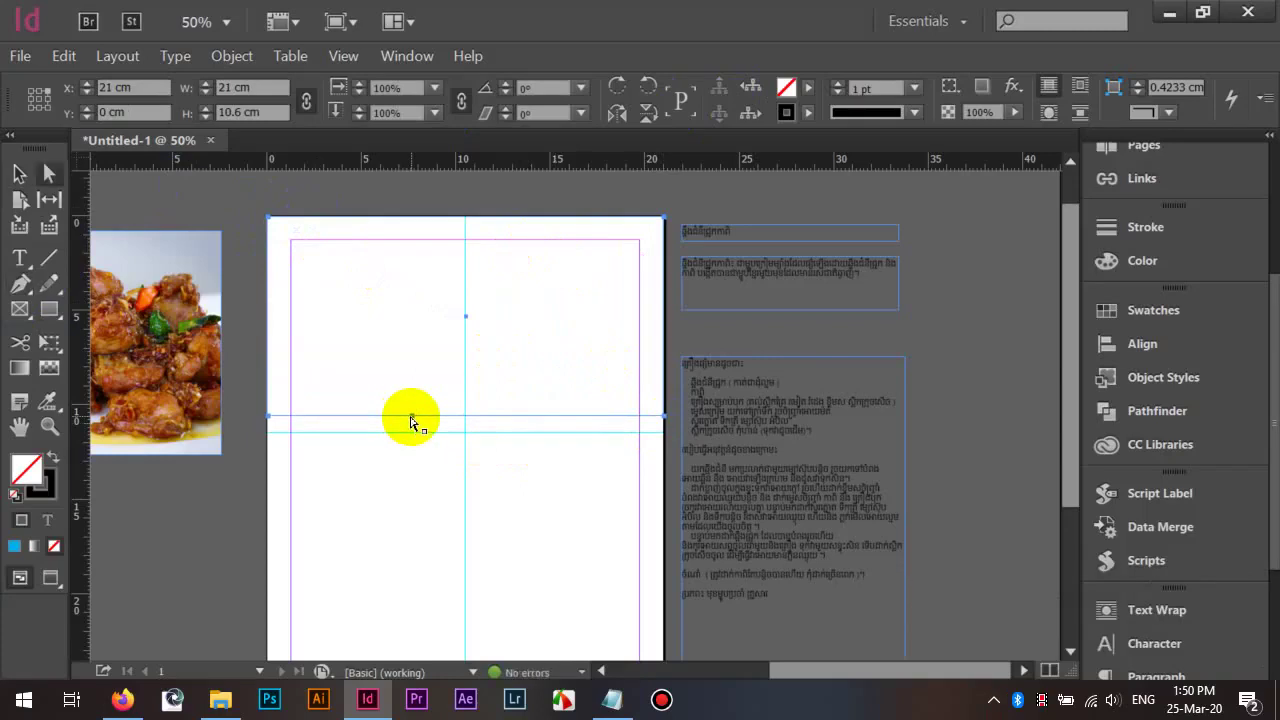
drag(407, 416, 422, 421)
key(ctrl+z)
Nudge the new bottom-edge anchor point down and slightly right to about X 8 cm, Y 13.86 cm
key(Down)
key(Down)
key(Down)
key(Down)
key(Down)
key(Down)
key(Down)
key(Down)
key(Down)
key(Down)
key(Down)
key(Down)
key(Down)
key(Down)
key(Down)
key(Down)
key(Down)
key(Down)
key(Down)
key(Down)
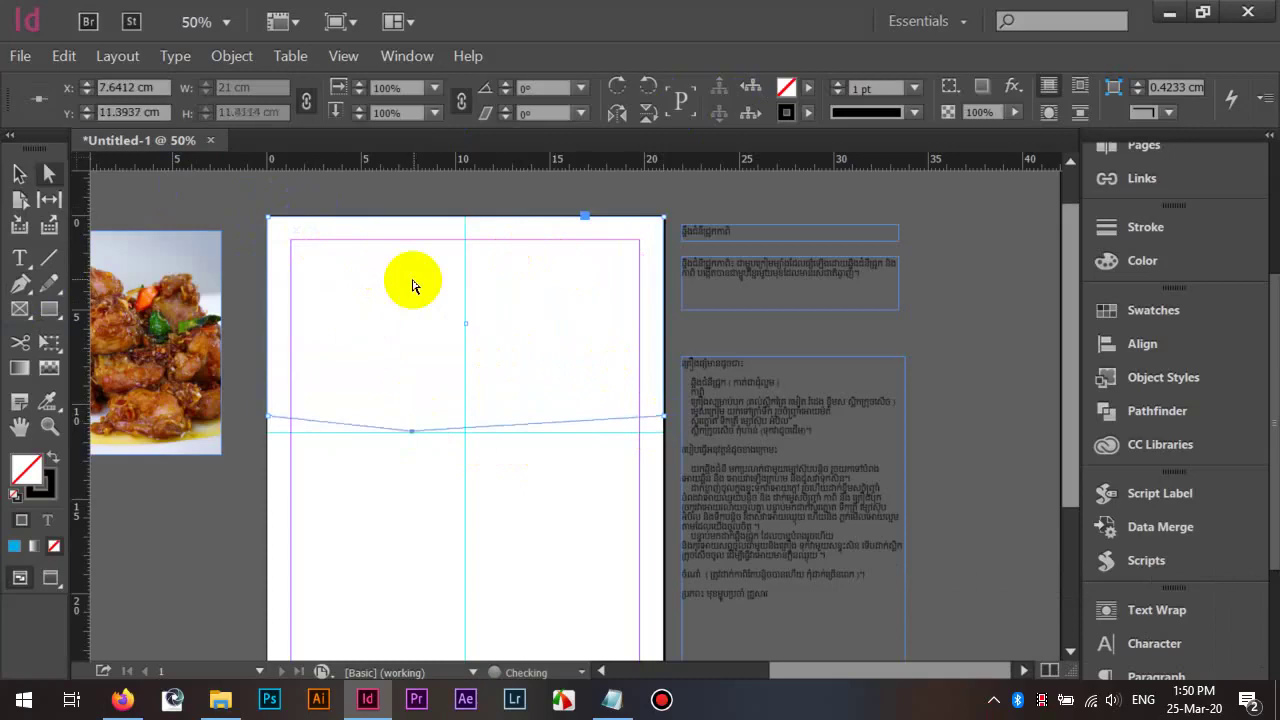
key(shift+Down)
key(shift+Down)
key(shift+Down)
key(shift+Right)
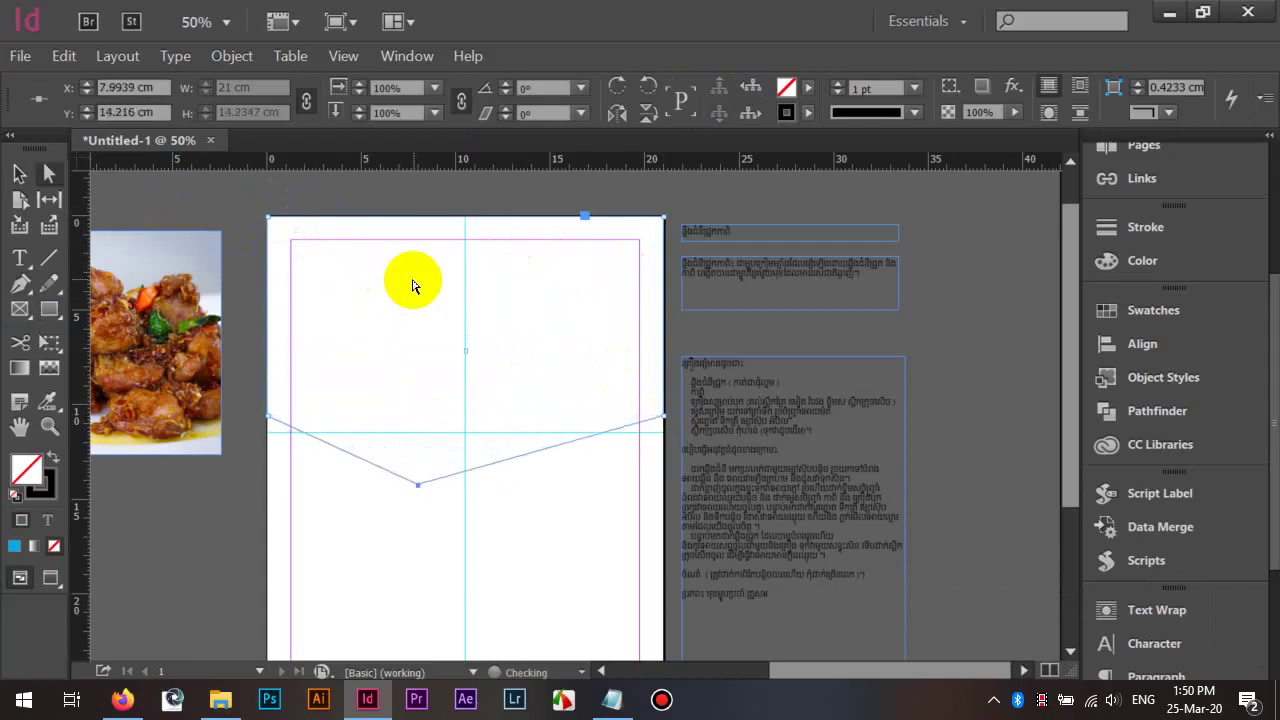
key(shift+Up)
key(shift+Up)
key(Down)
key(Down)
key(Down)
key(Down)
key(Down)
key(Down)
key(Down)
key(Down)
key(Down)
key(Down)
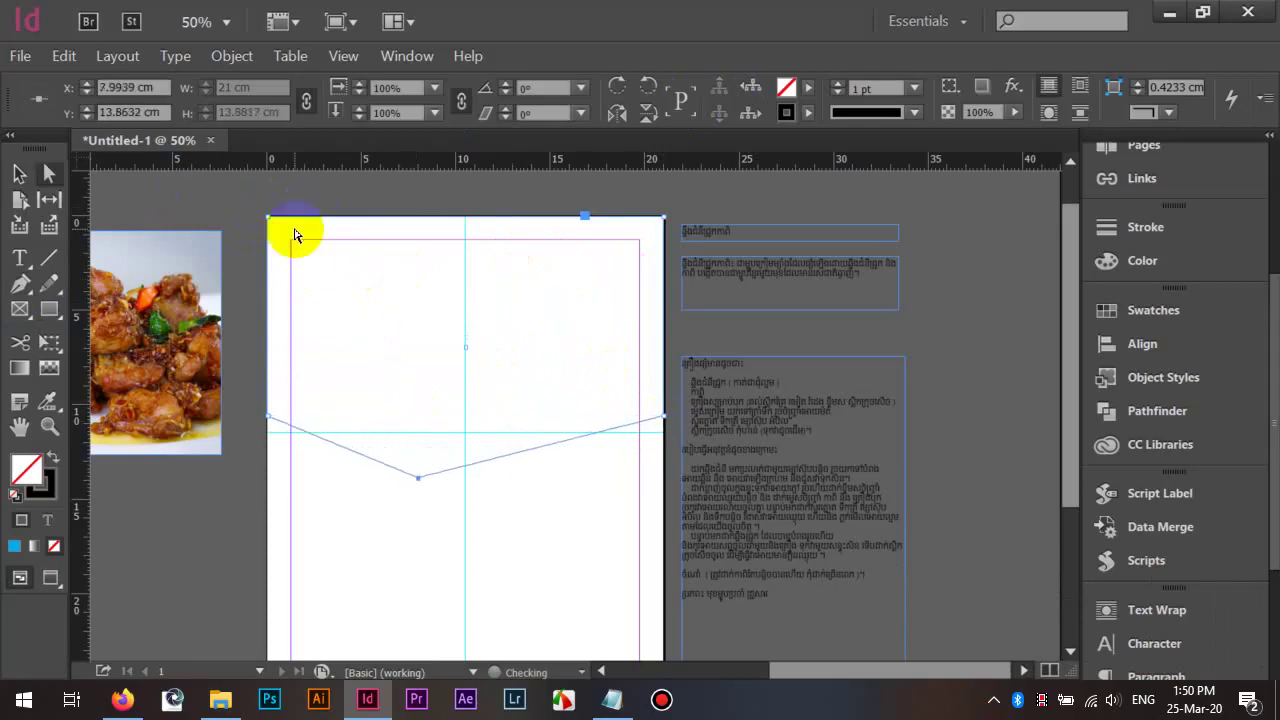
Raise the shape's lower-right corner point along the page edge to about Y 8.04 cm
click(673, 412)
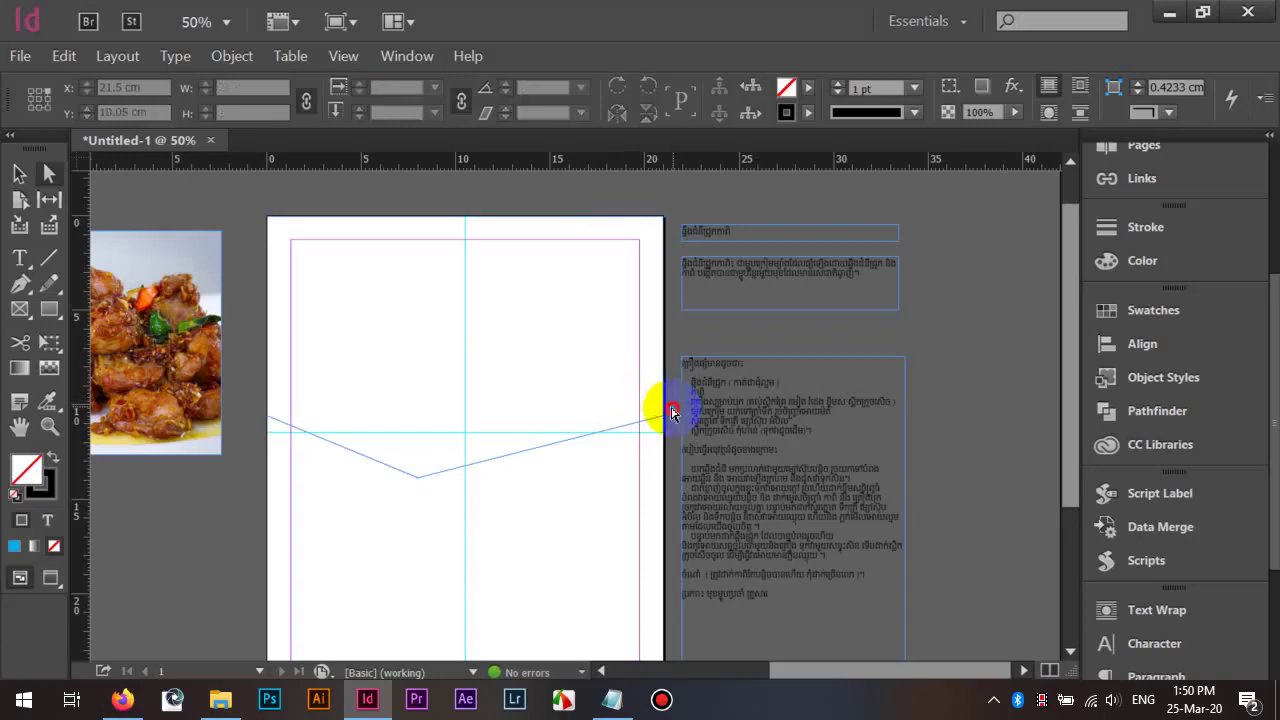
click(575, 358)
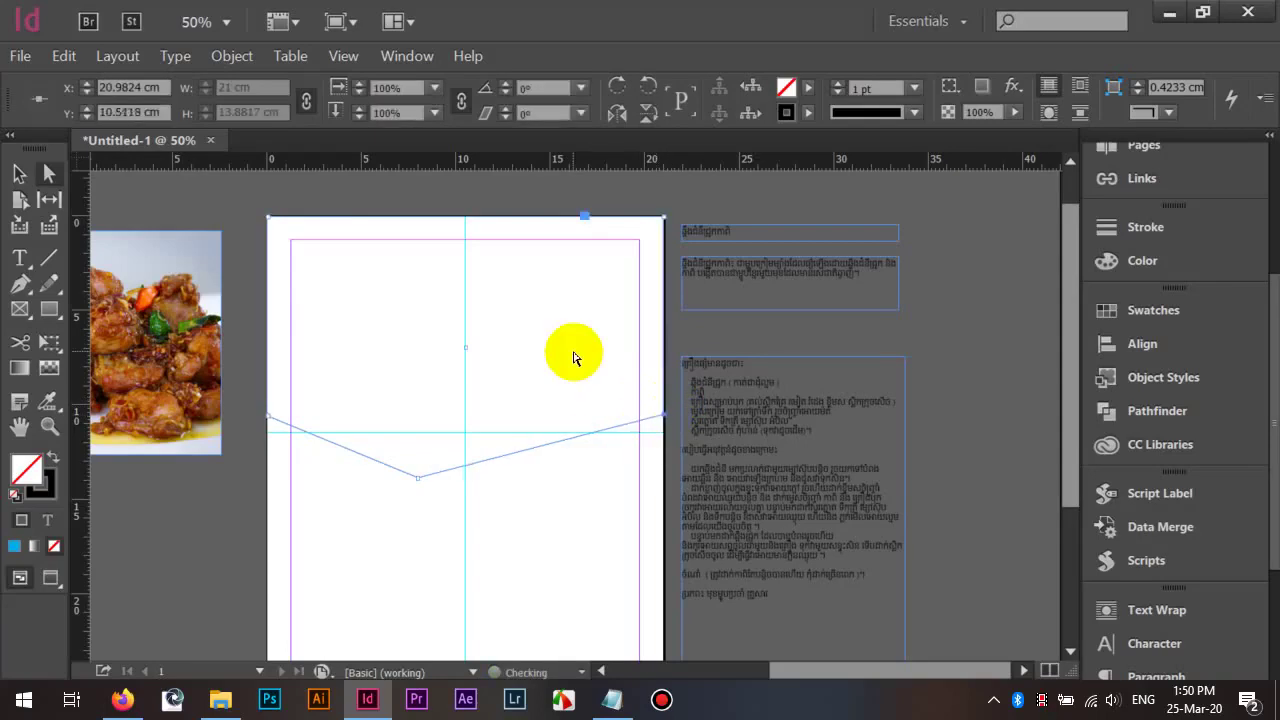
key(shift+Up)
key(shift+Up)
key(shift+Up)
key(shift+Up)
key(shift+Up)
key(shift+Up)
key(shift+Up)
key(shift+Up)
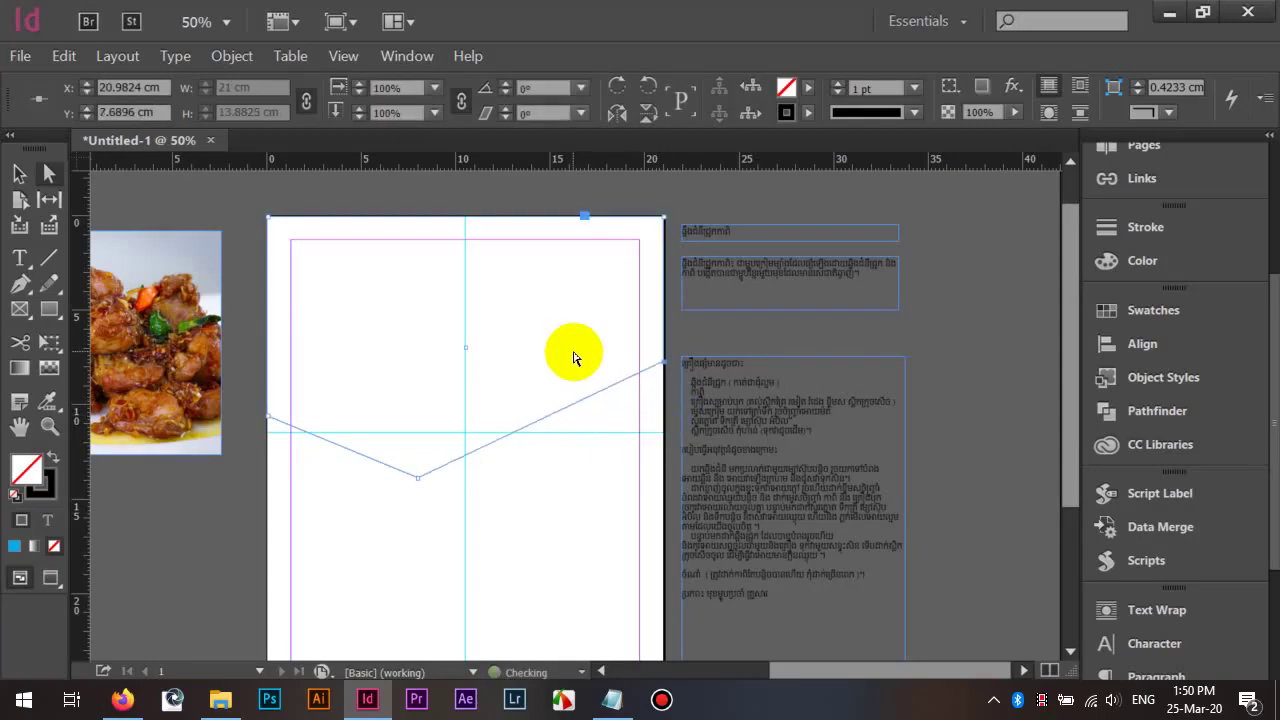
key(shift+Down)
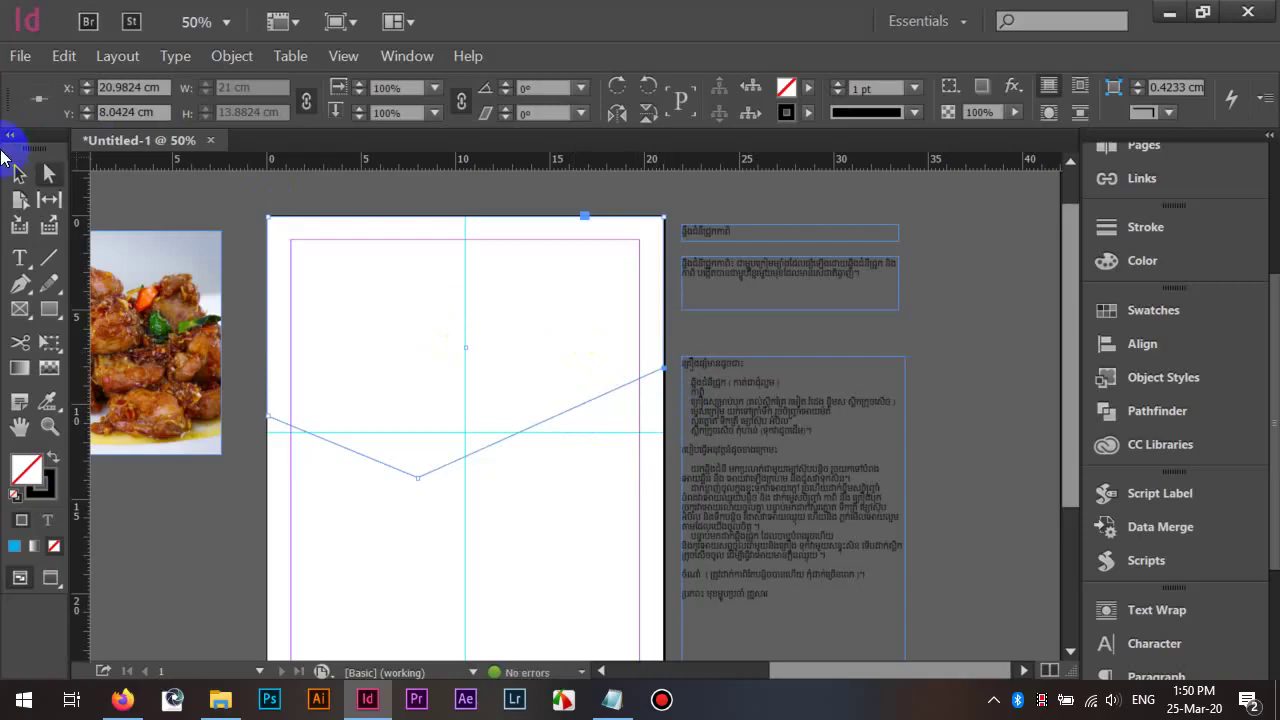
Cut the food photo from the pasteboard and paste it into the angled frame across the top of the page
click(19, 174)
click(213, 200)
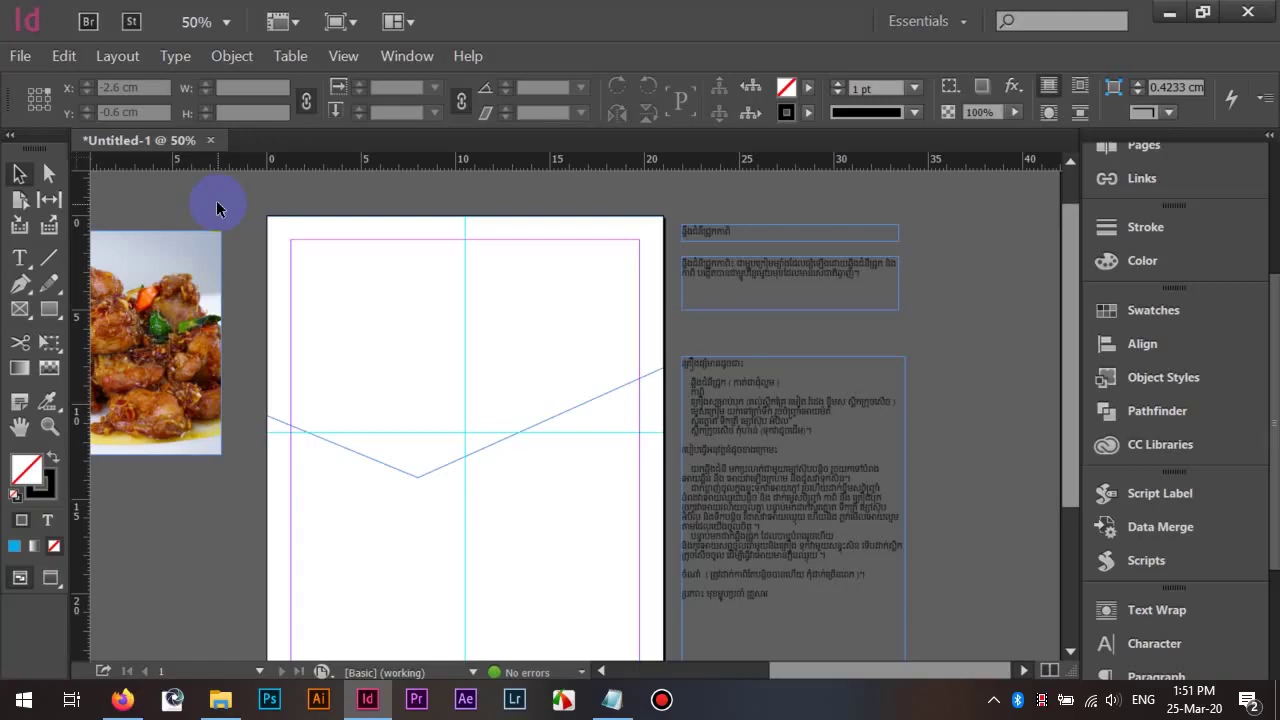
click(423, 320)
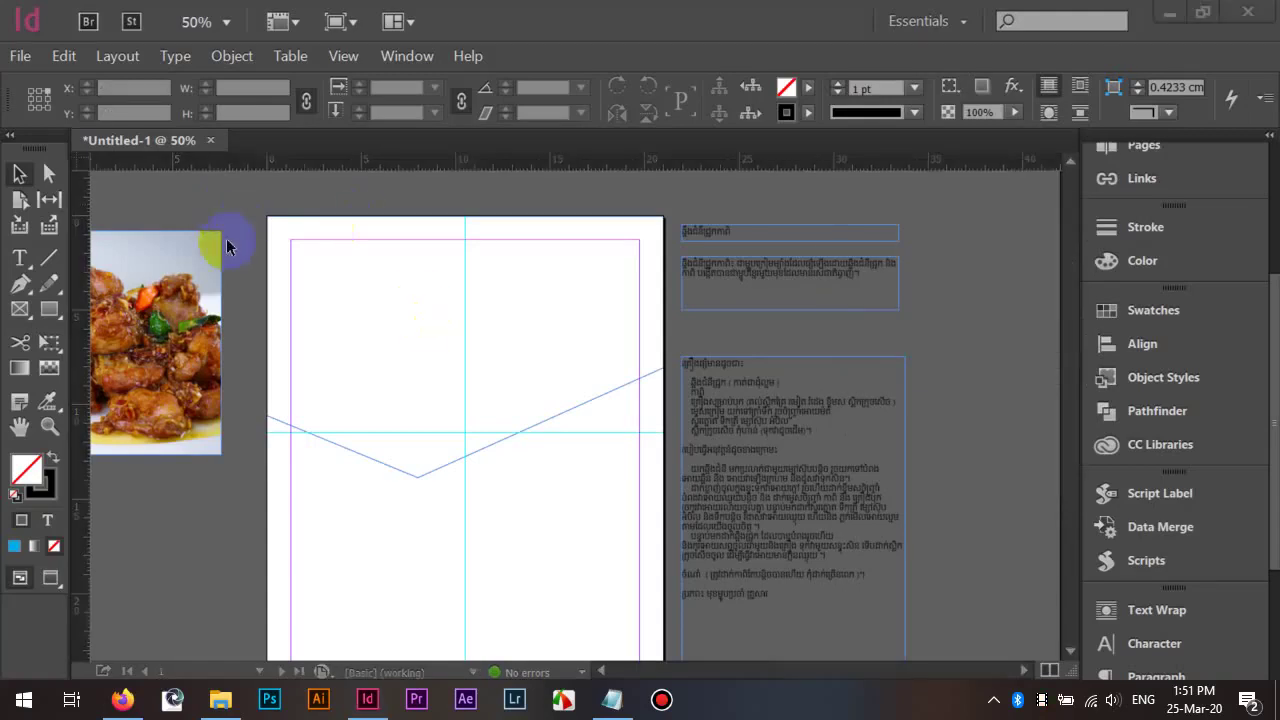
click(165, 252)
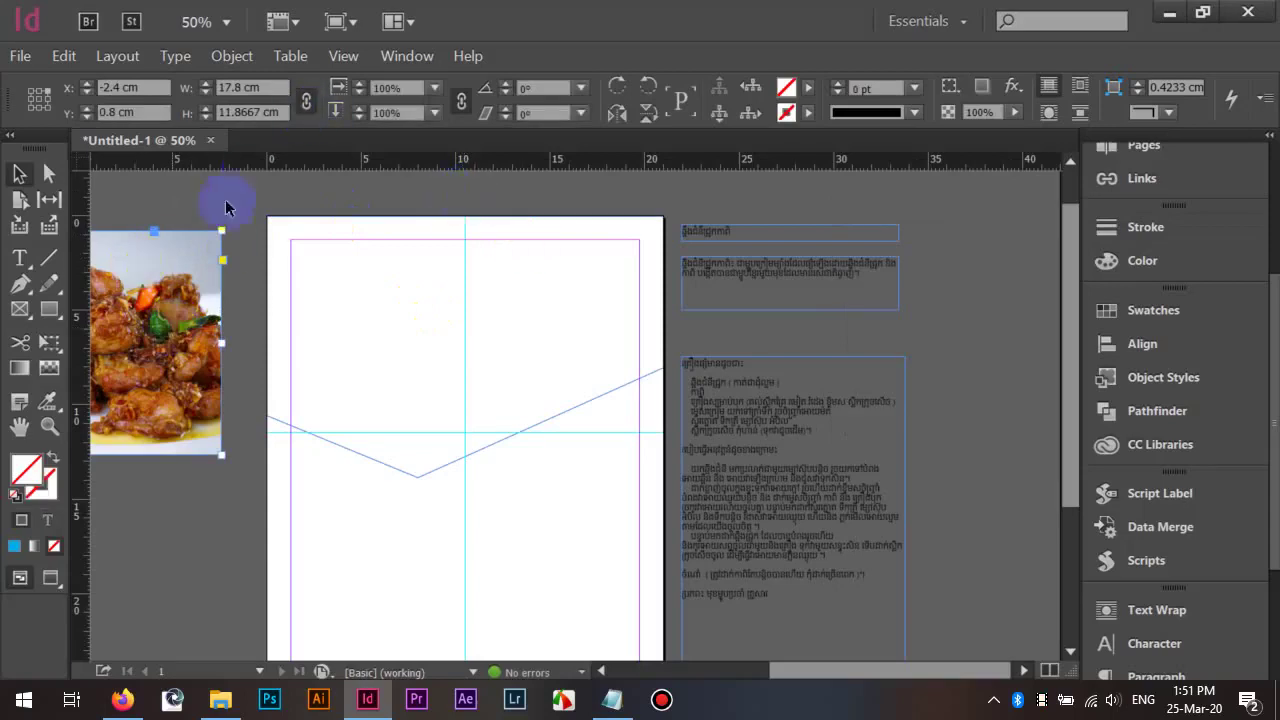
click(192, 277)
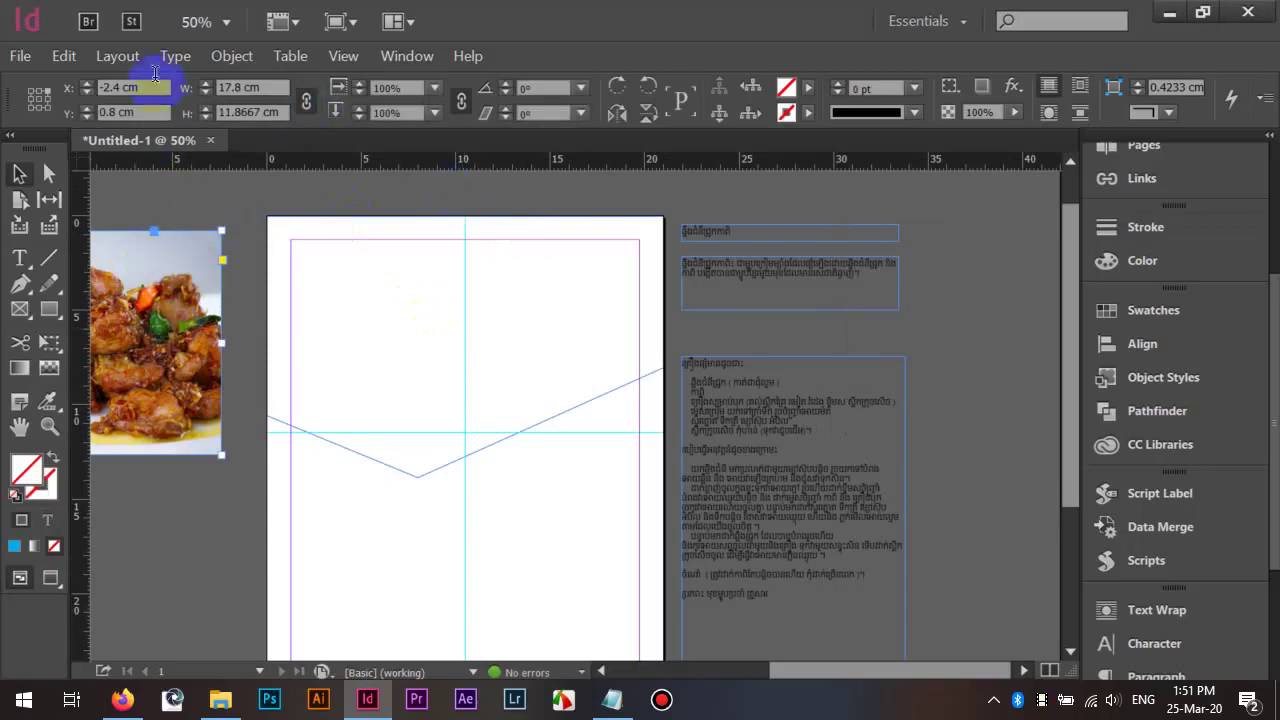
click(81, 57)
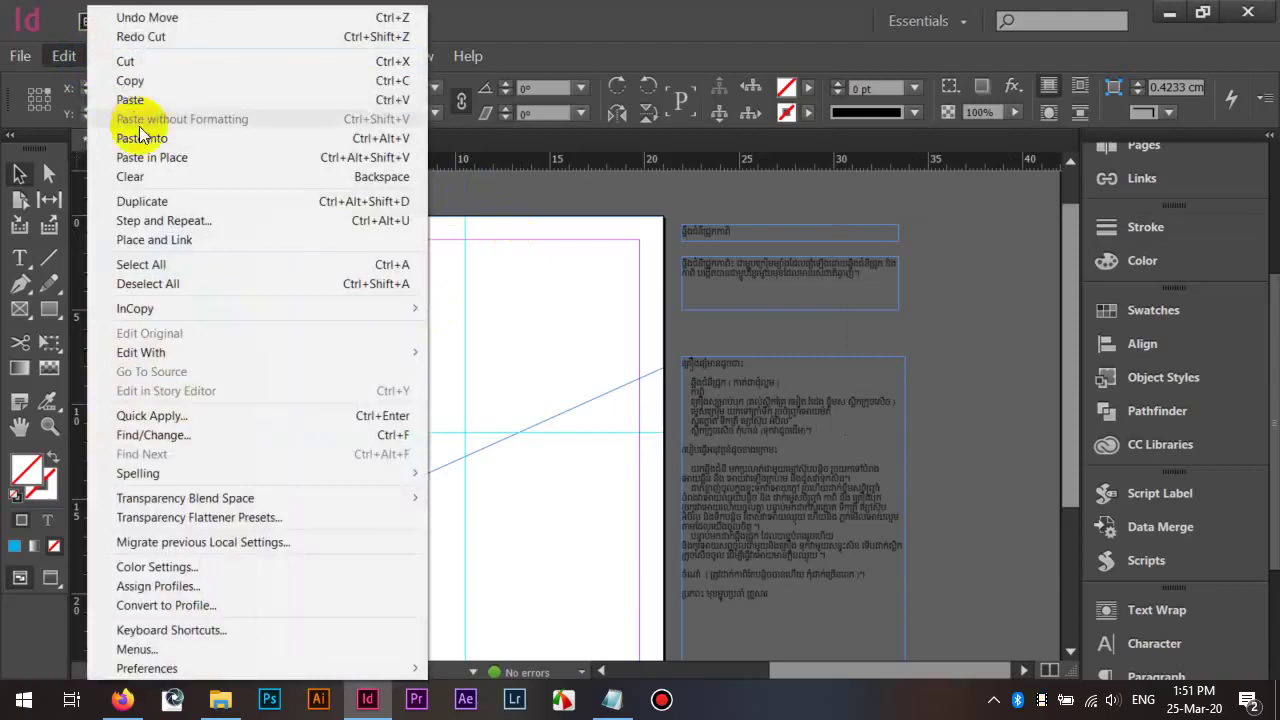
click(158, 61)
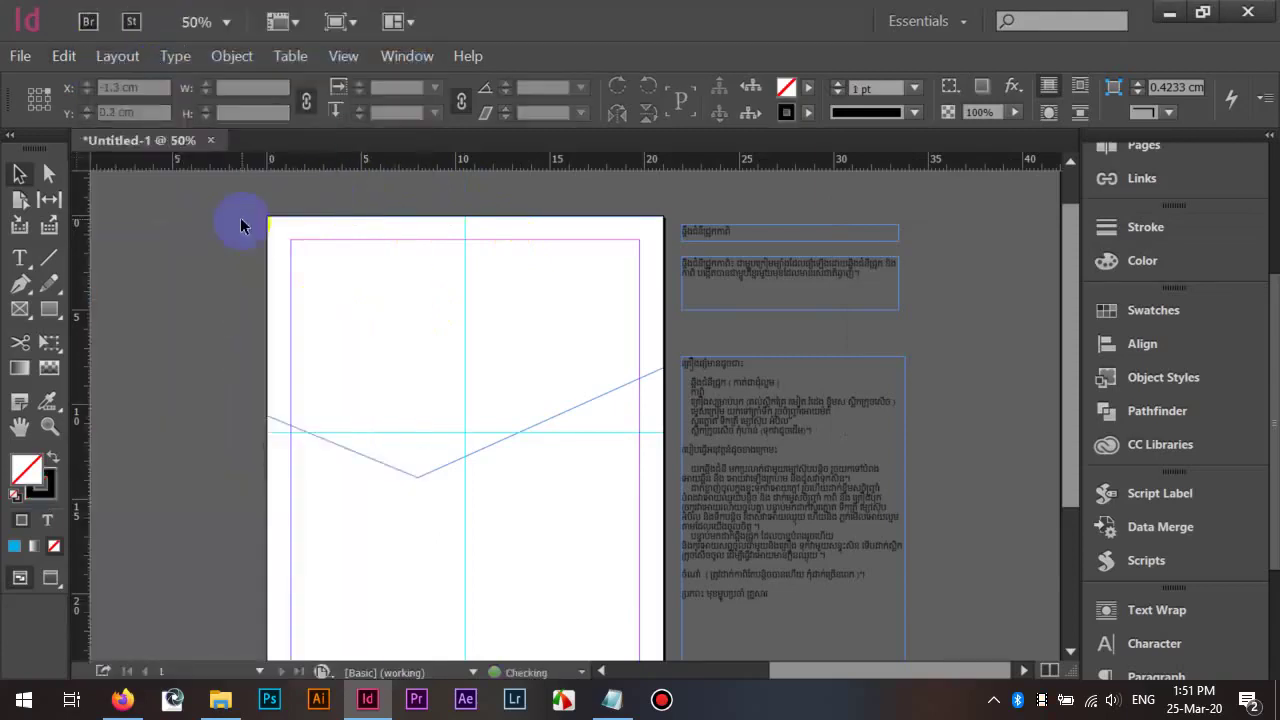
click(291, 283)
click(70, 60)
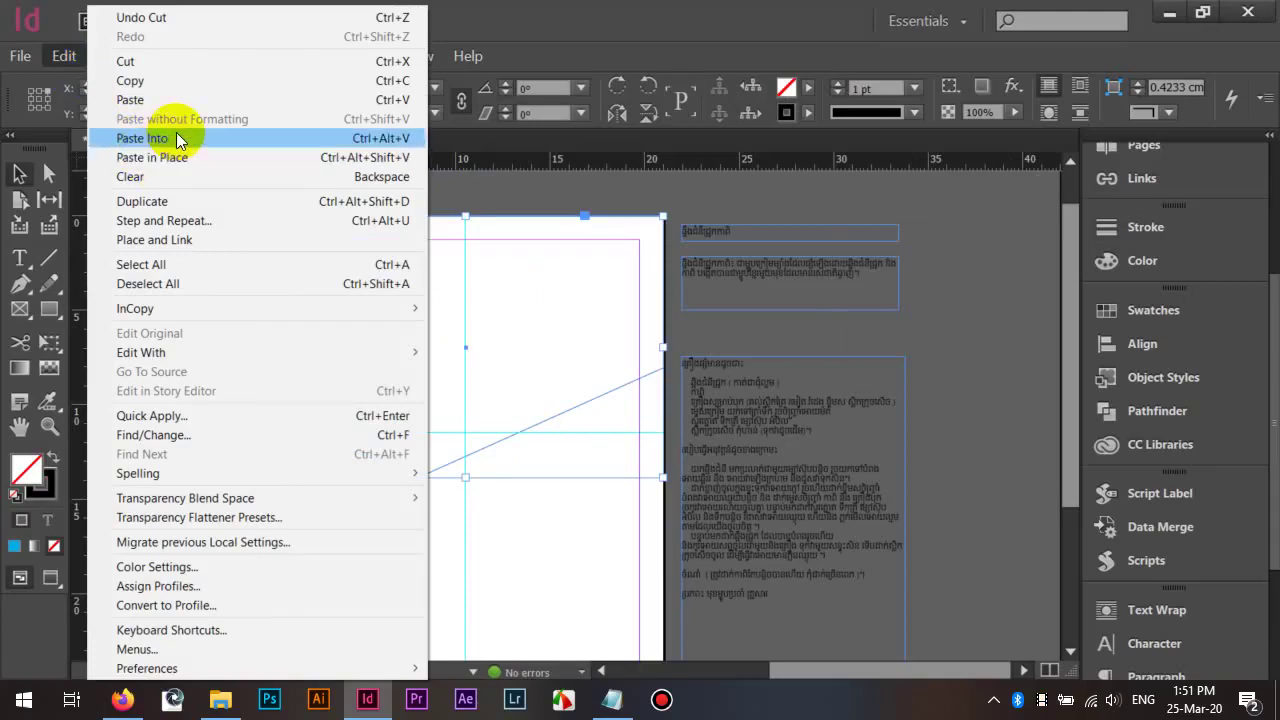
click(150, 138)
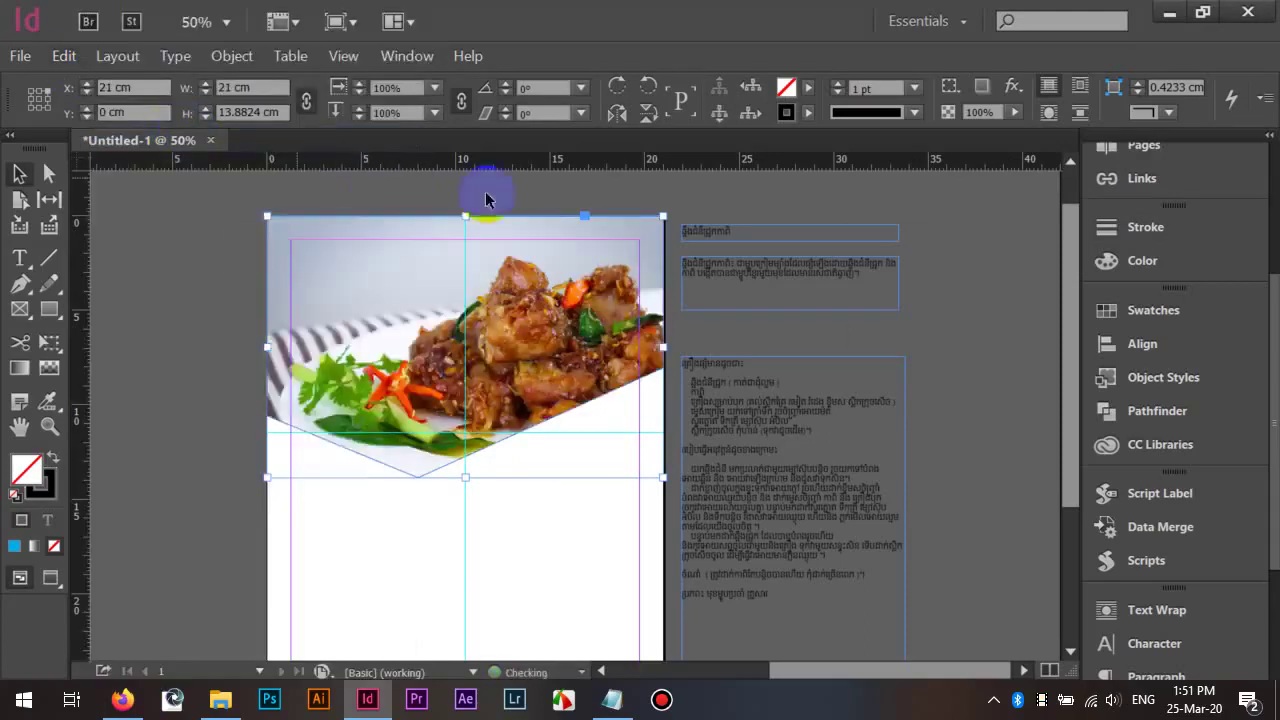
click(248, 262)
Move the one-line recipe title frame to the page's upper-left margin corner and bring it to the front of the photo
drag(571, 423, 580, 342)
scroll(580, 372, down, 1)
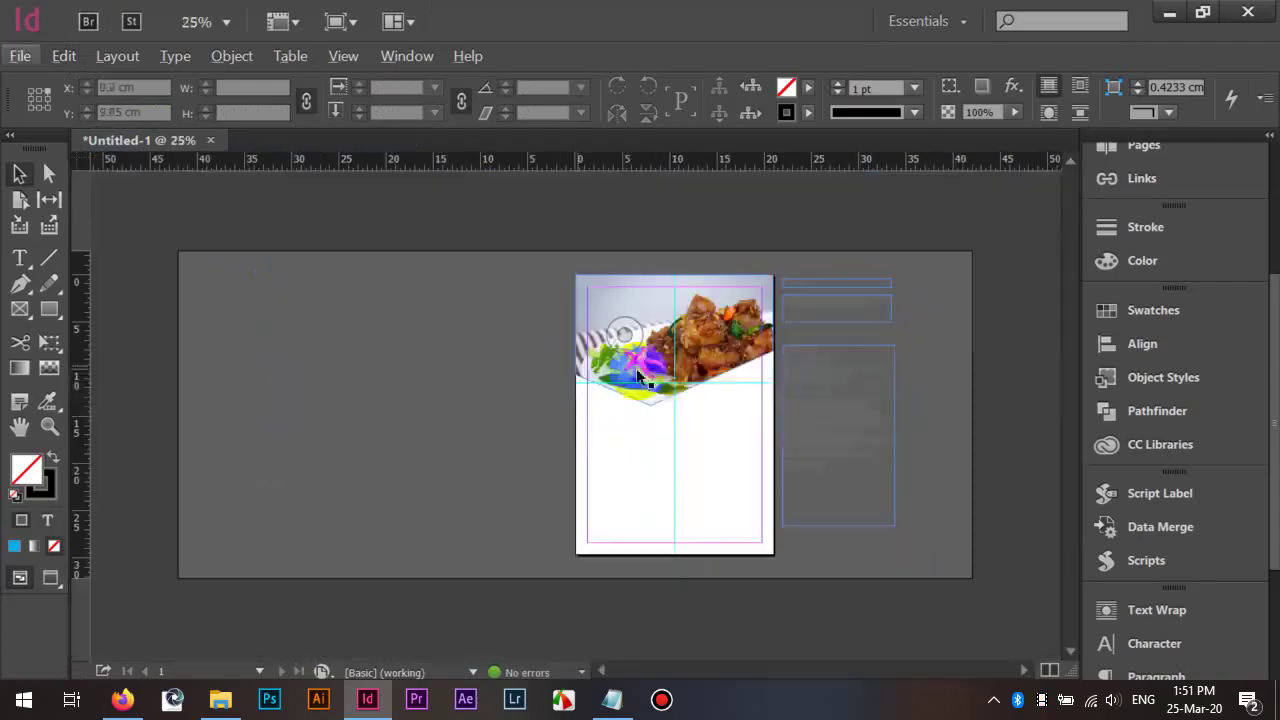
scroll(649, 372, up, 1)
drag(694, 414, 326, 311)
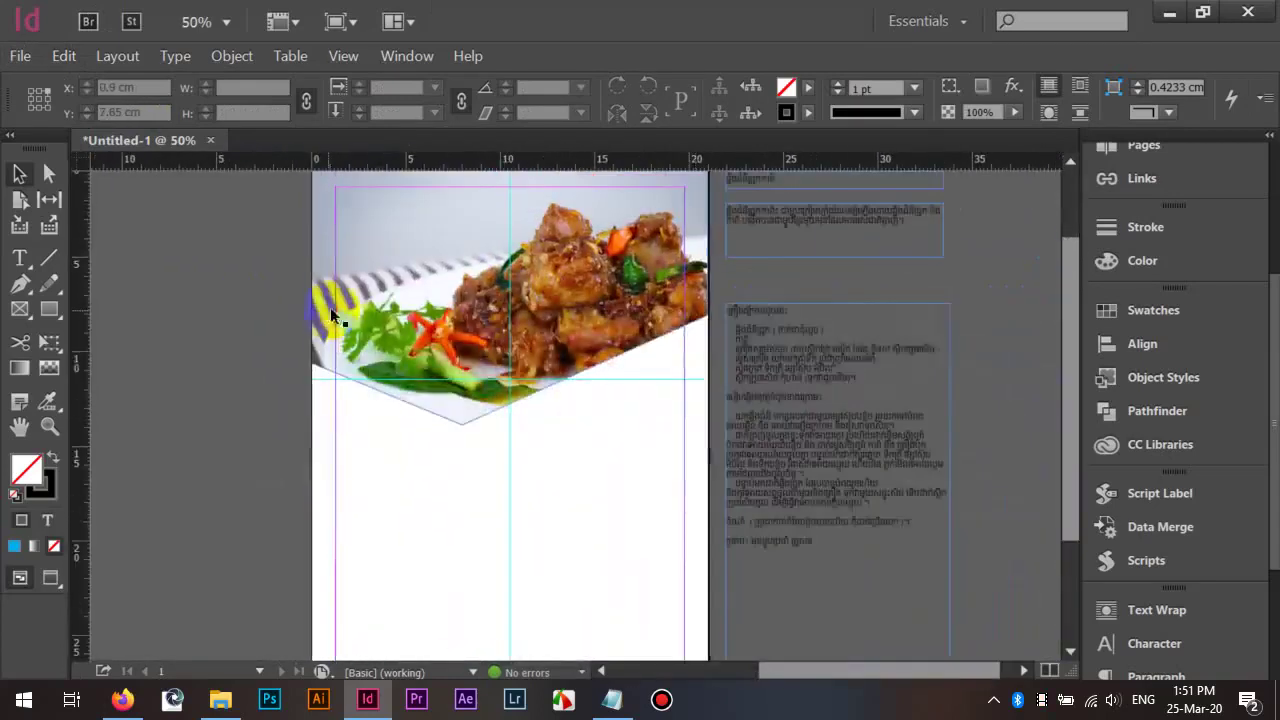
drag(478, 293, 435, 356)
drag(755, 250, 364, 264)
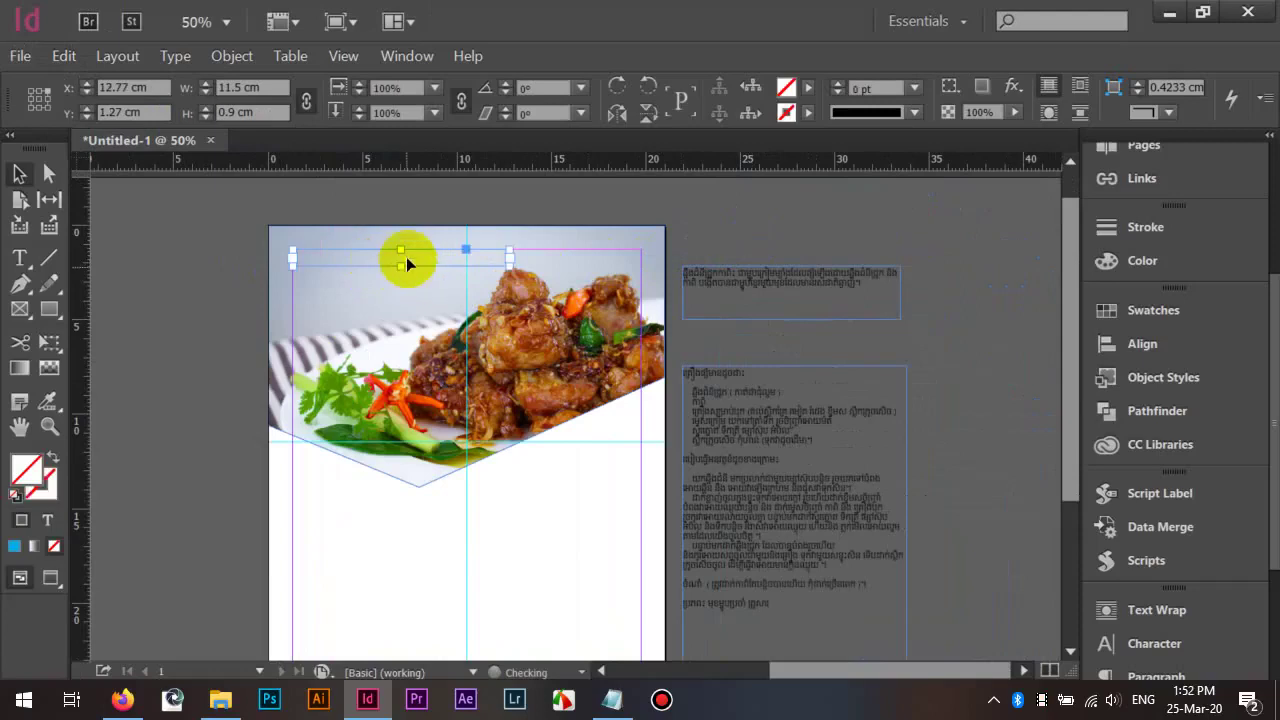
right_click(407, 263)
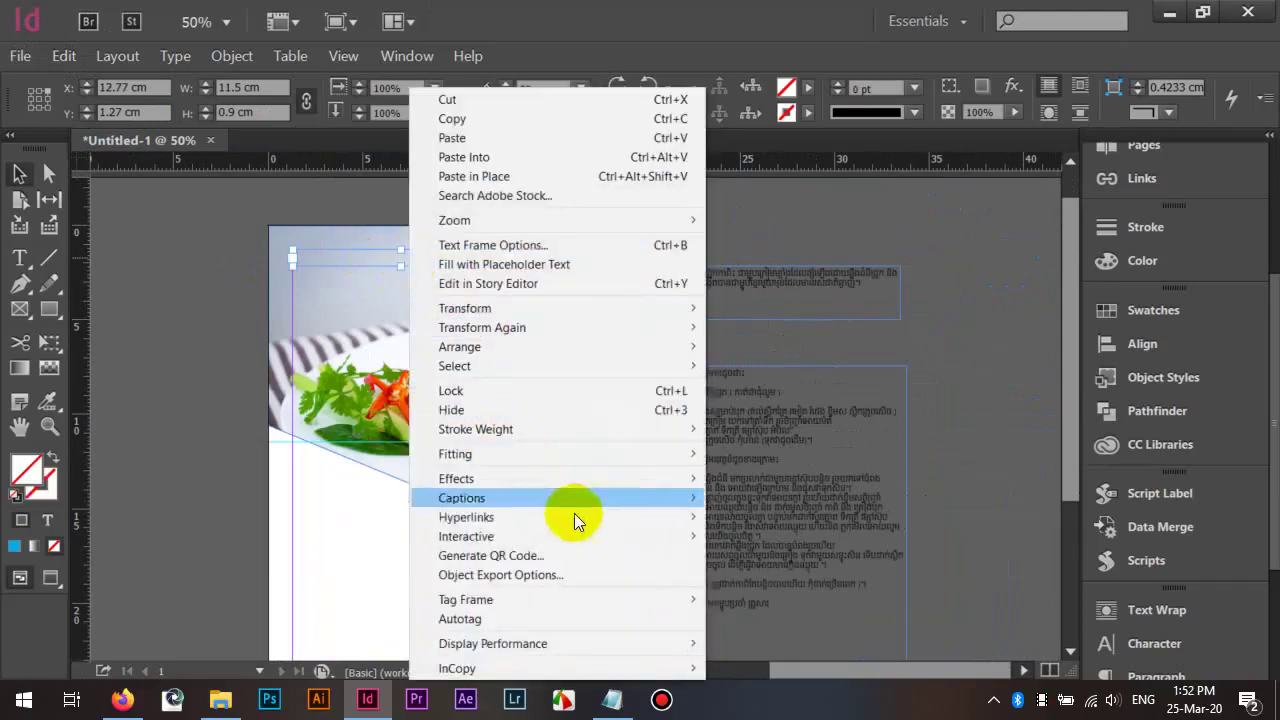
mouse_move(643, 347)
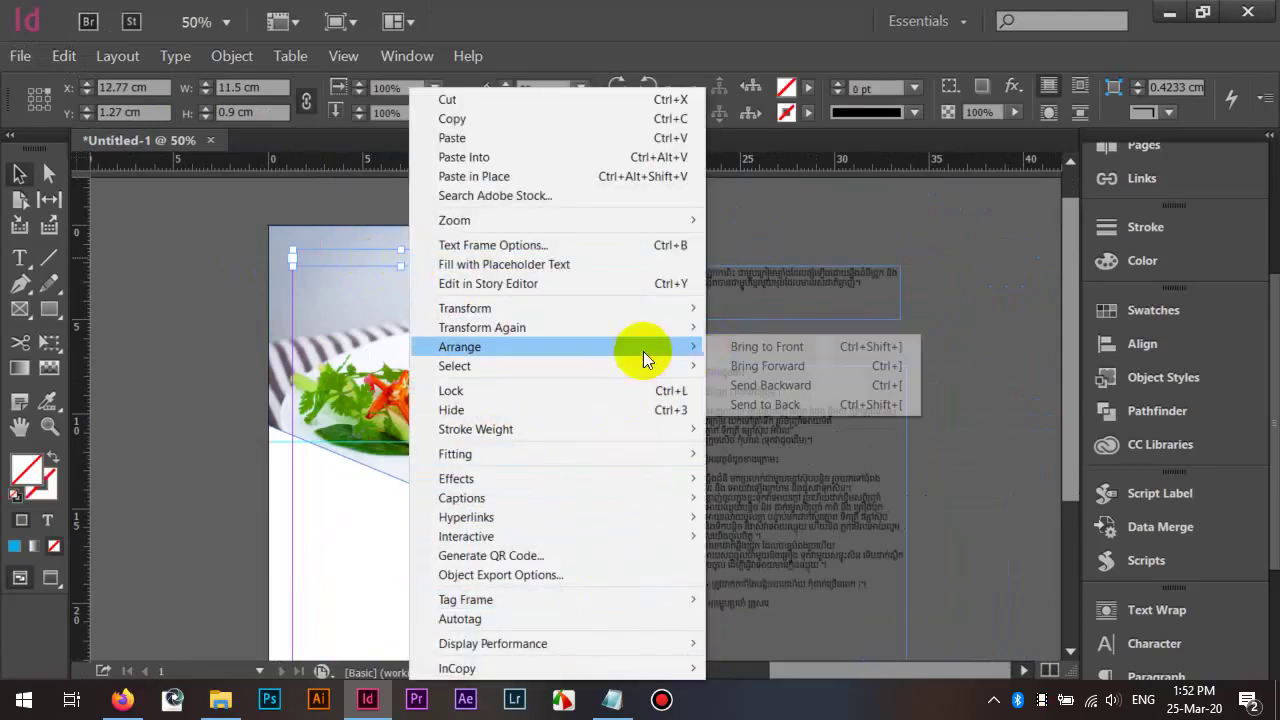
click(746, 347)
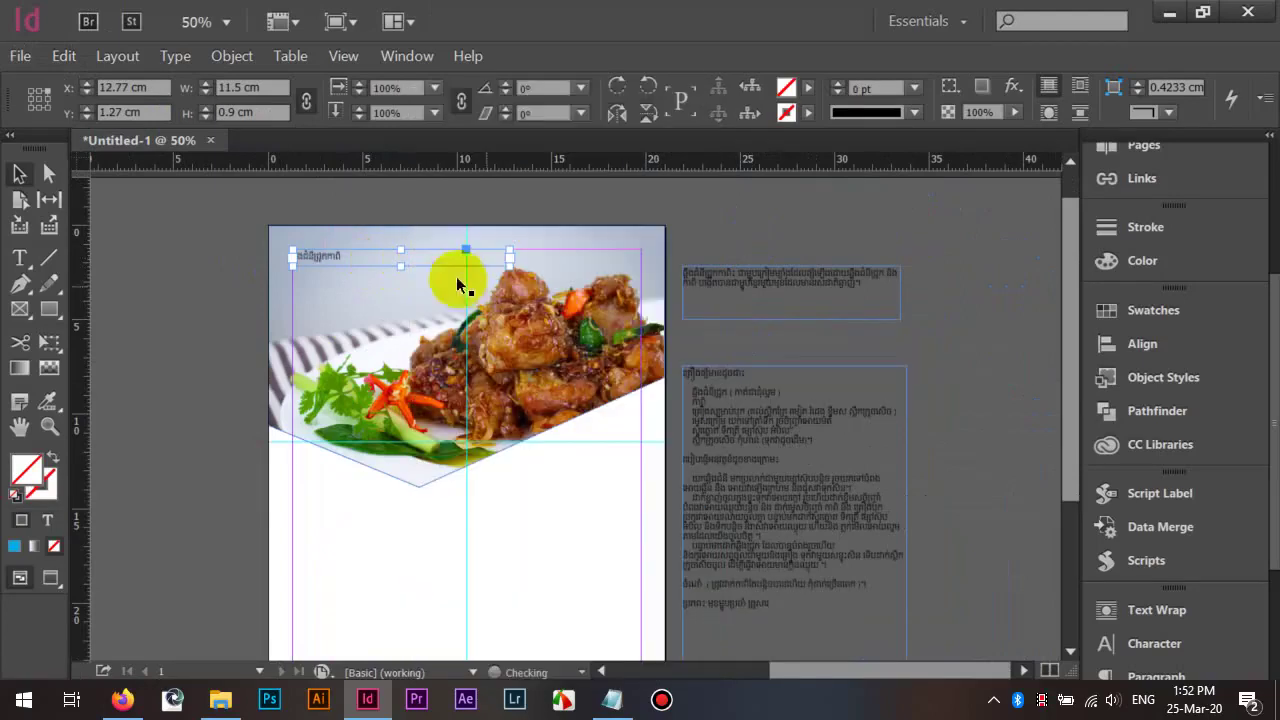
Set the recipe title's font to Kh Koulen L and its size to 27 pt
double_click(353, 254)
key(ctrl+a)
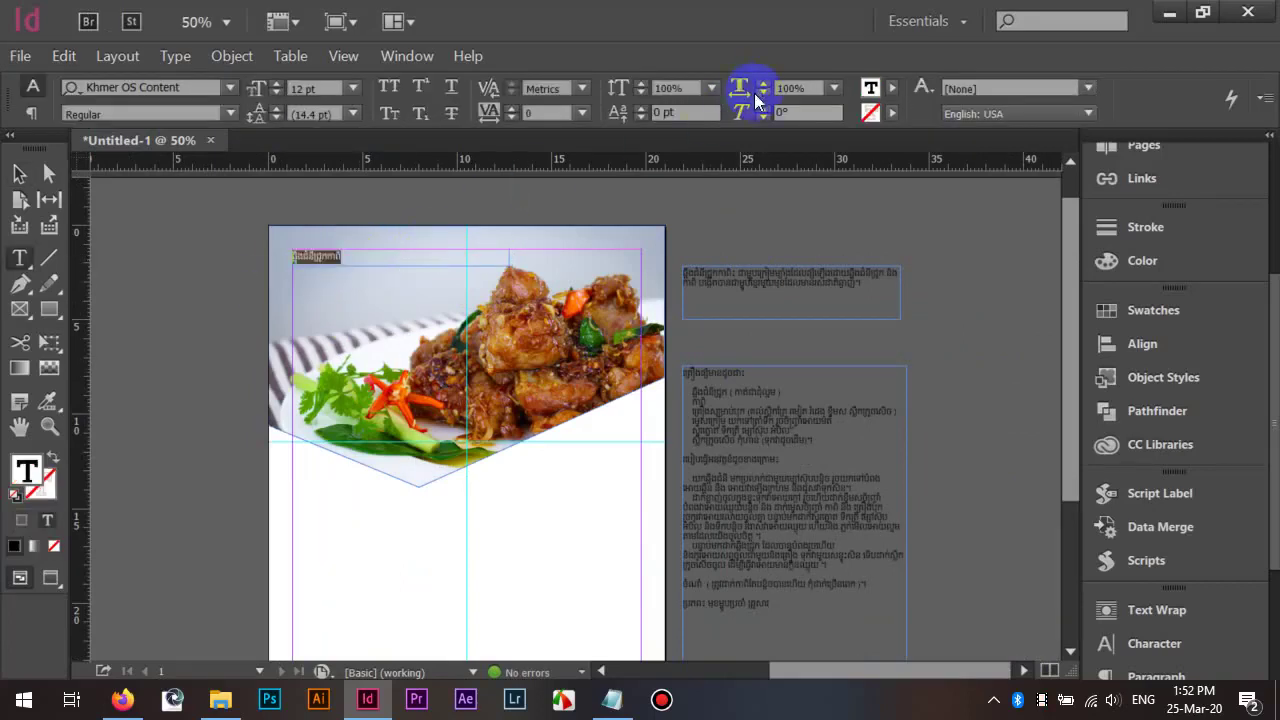
click(893, 93)
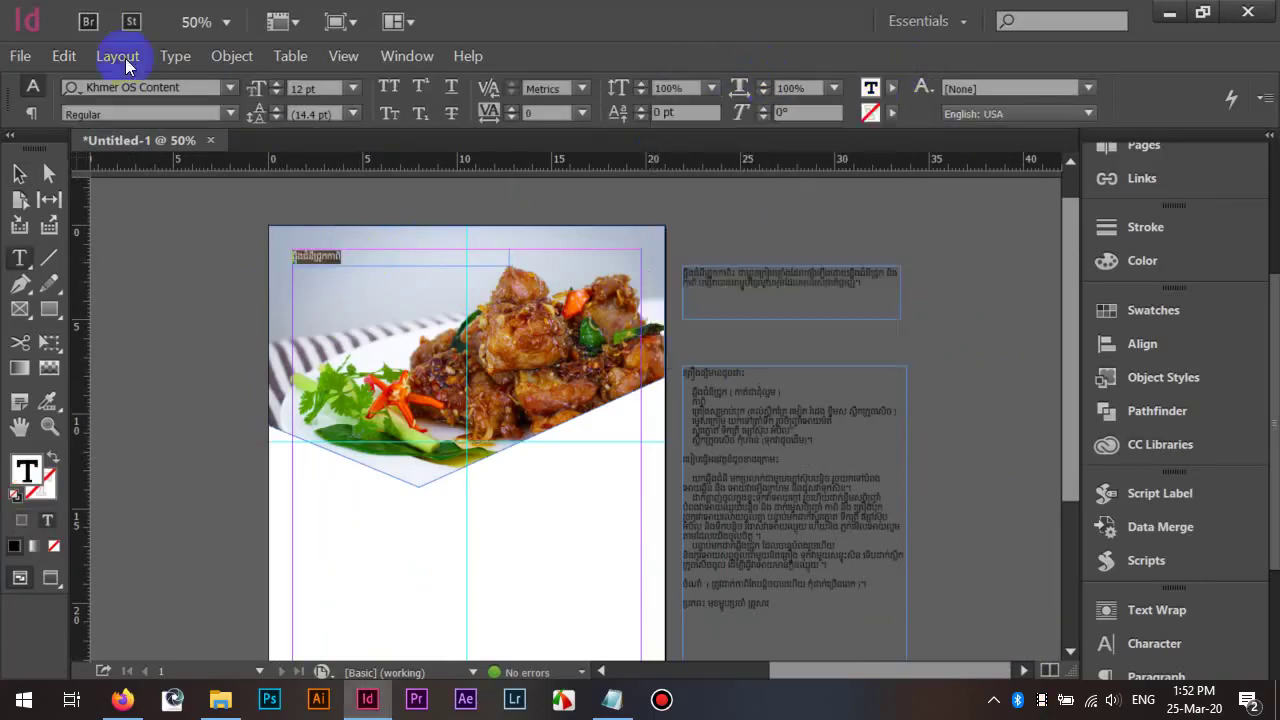
click(229, 88)
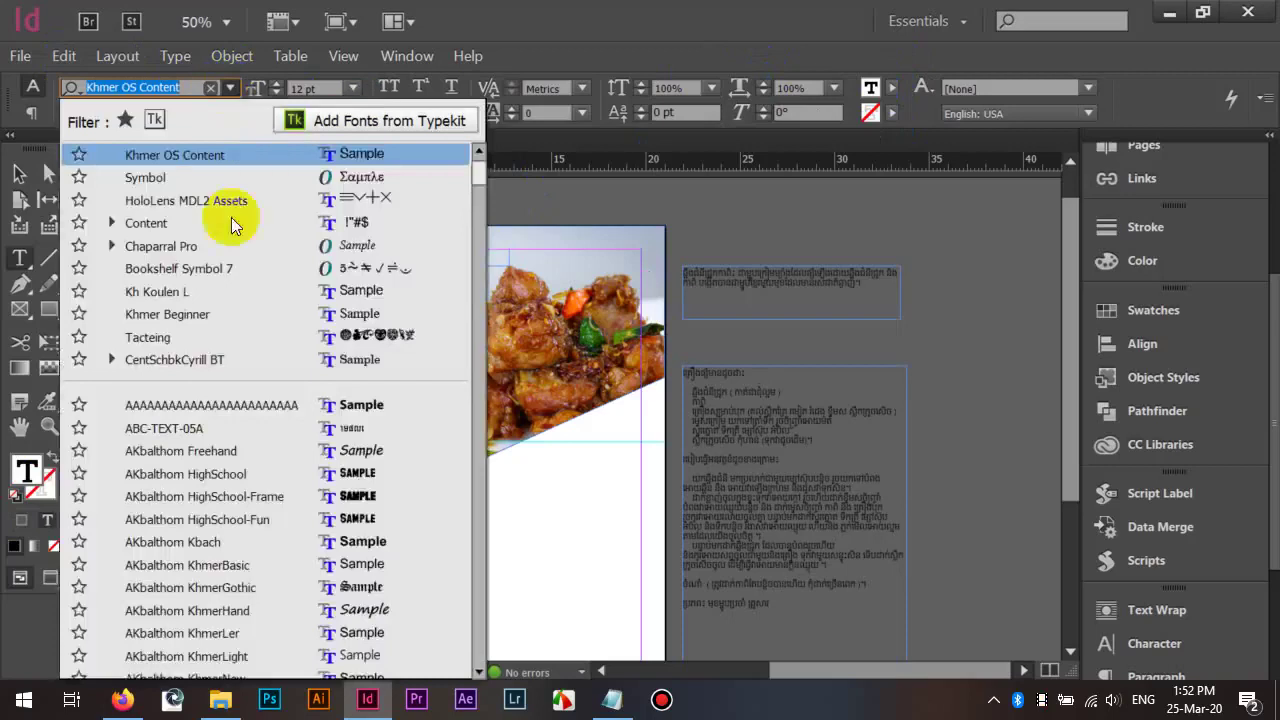
click(210, 292)
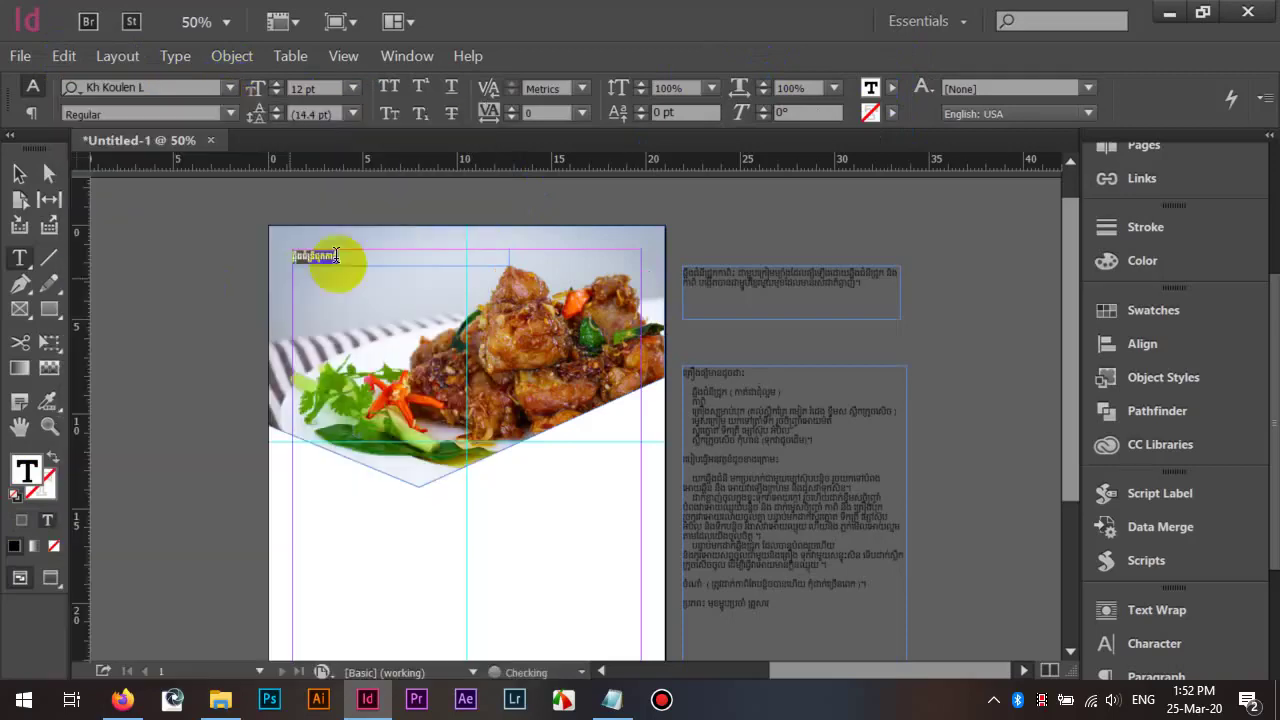
click(277, 85)
click(277, 85)
click(277, 85)
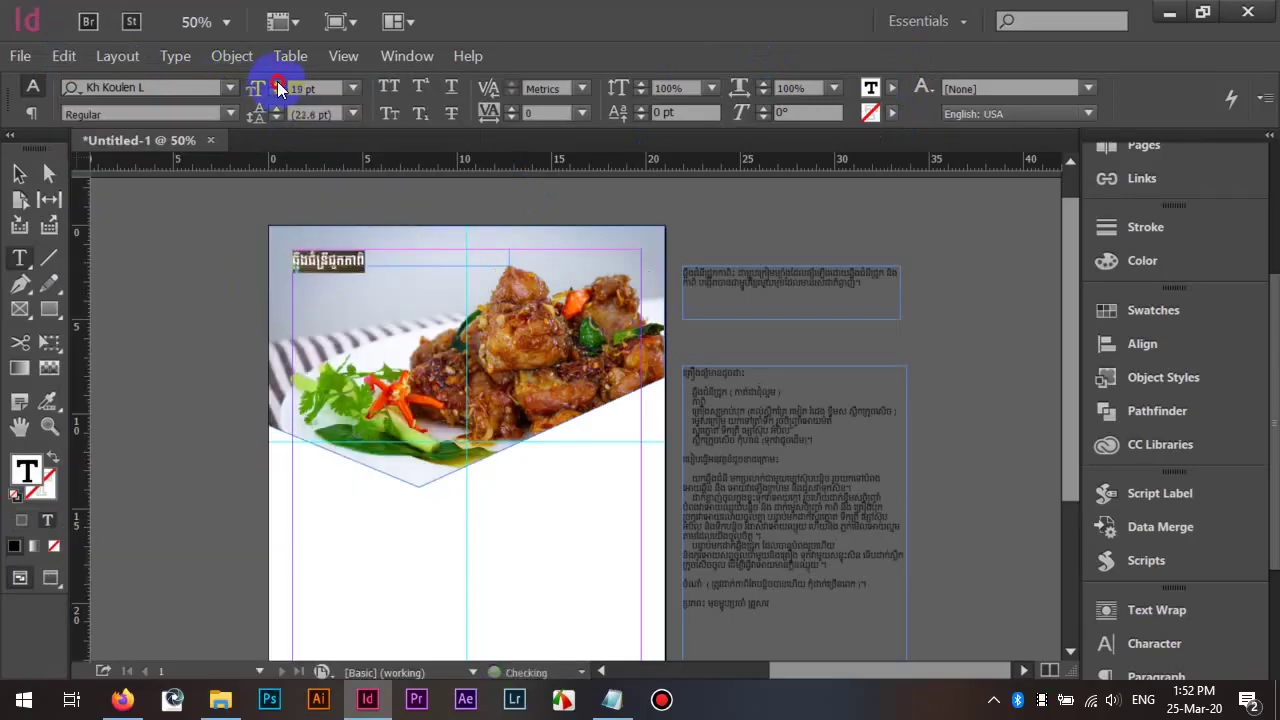
click(277, 85)
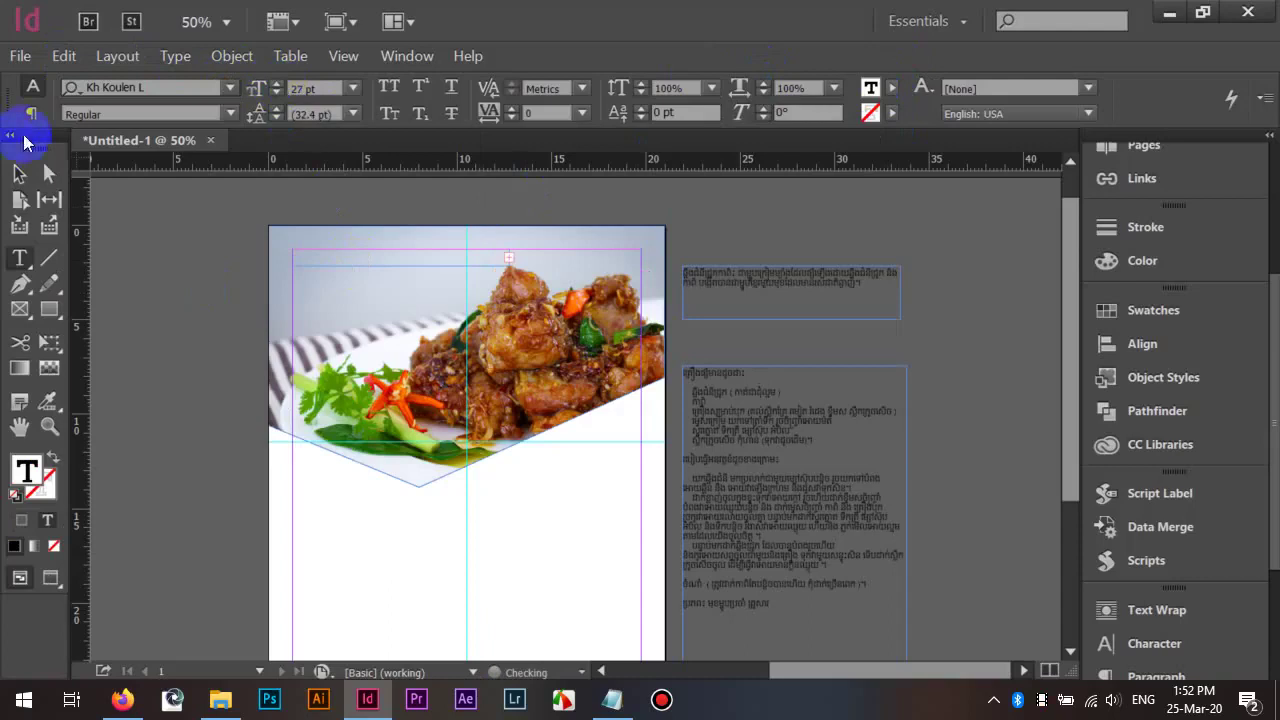
Extend the title frame downward to a height of about 3.78 cm and enlarge its text to 40 pt
click(19, 172)
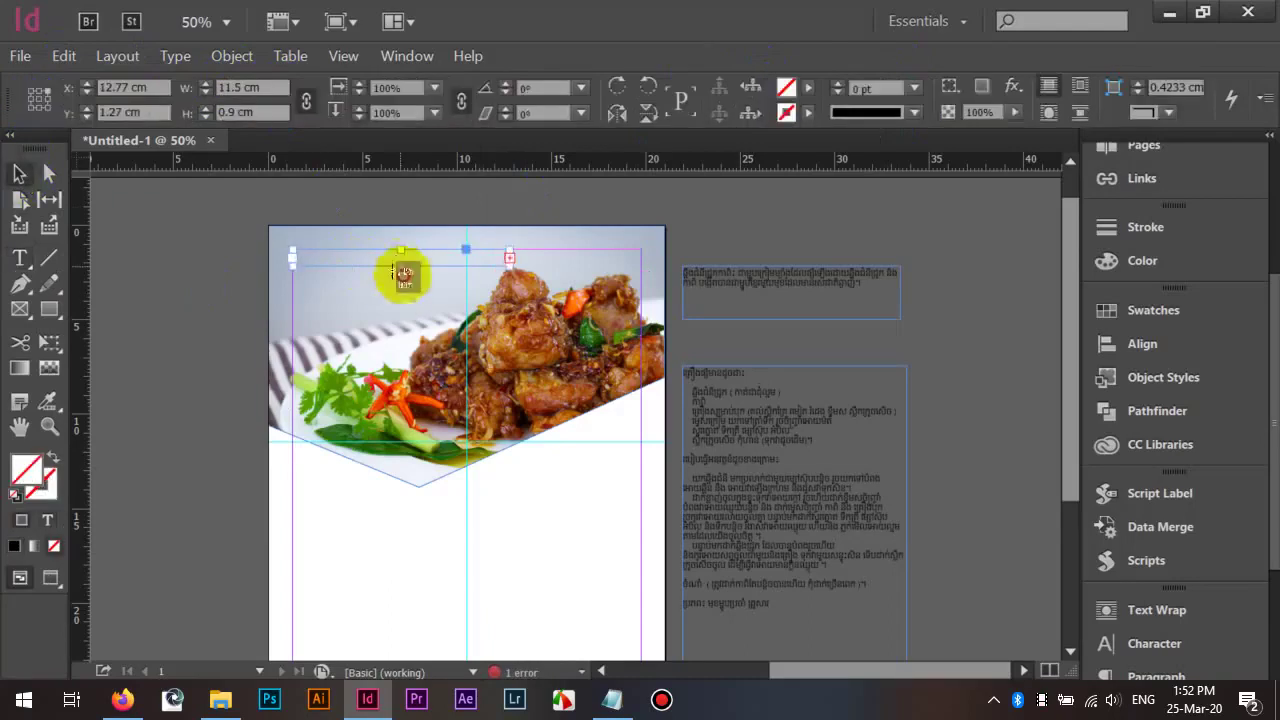
drag(400, 268, 399, 318)
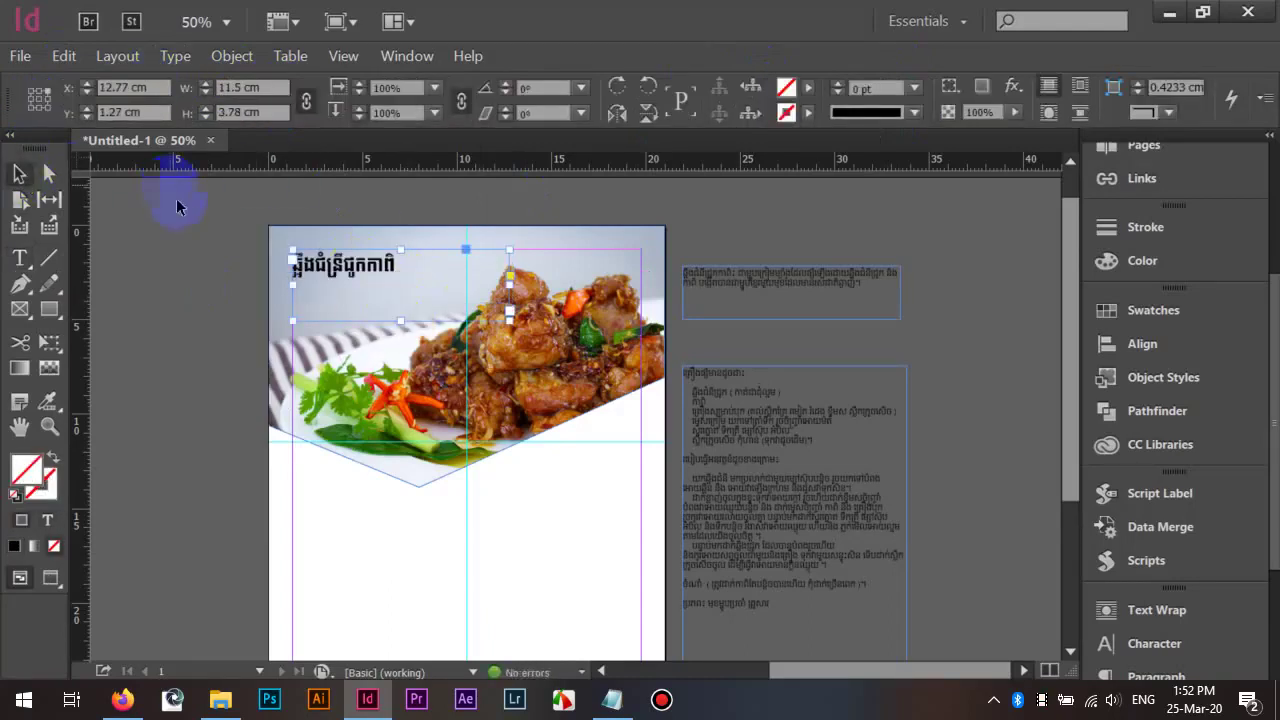
double_click(412, 271)
key(ctrl+a)
click(280, 86)
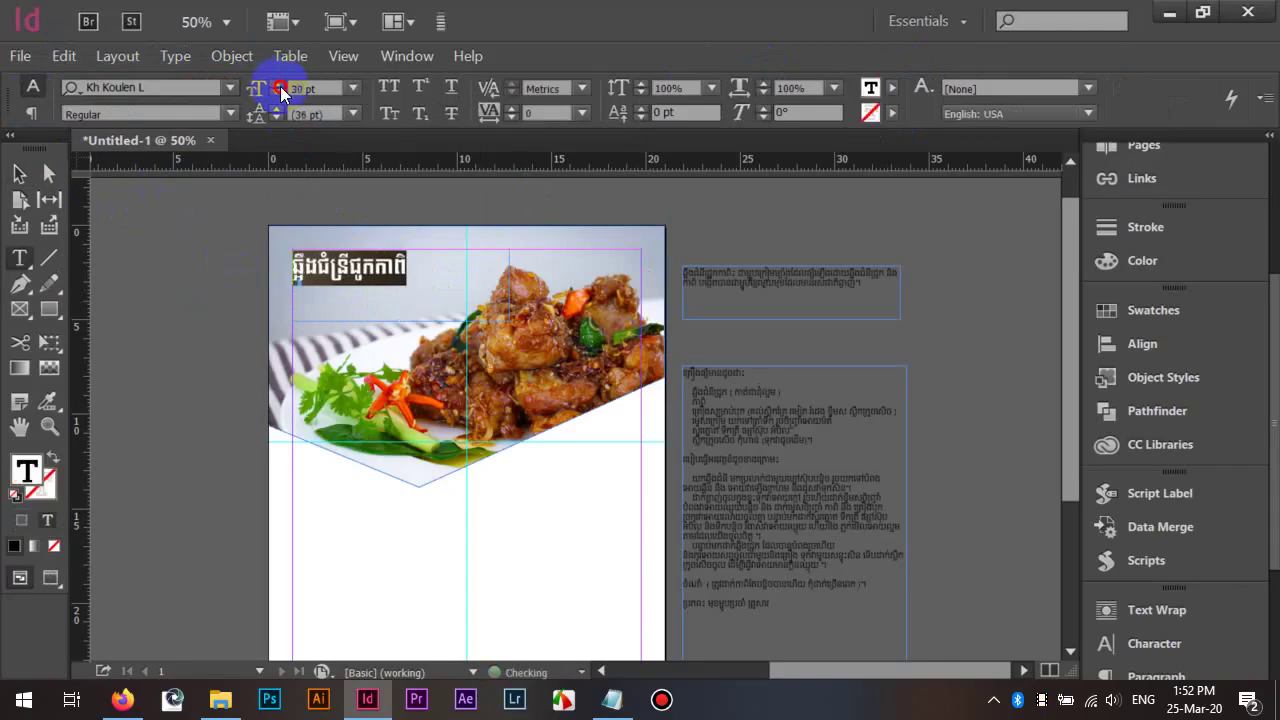
click(280, 86)
click(280, 86)
click(280, 86)
click(280, 86)
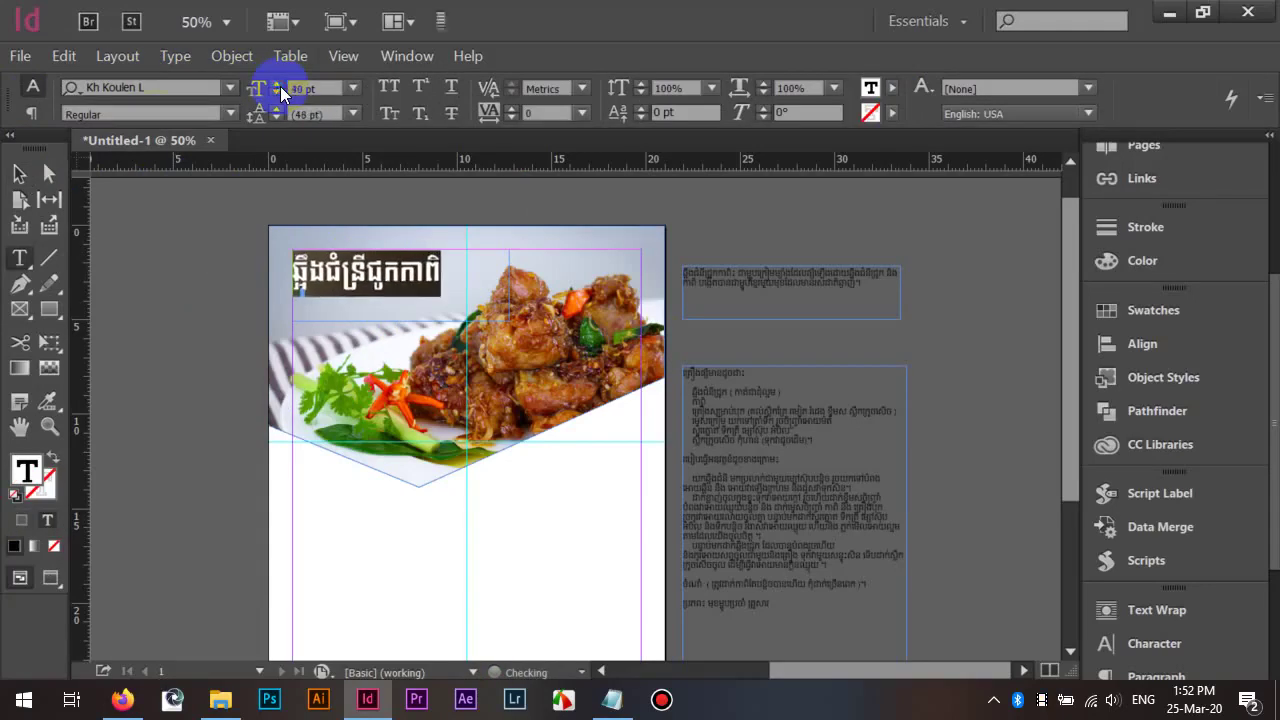
click(18, 173)
click(223, 312)
Move the title frame slightly inside the margin corner to about X 13 cm, Y 1.56 cm and narrow it from its right edge to about 10.85 cm
scroll(223, 300, down, 1)
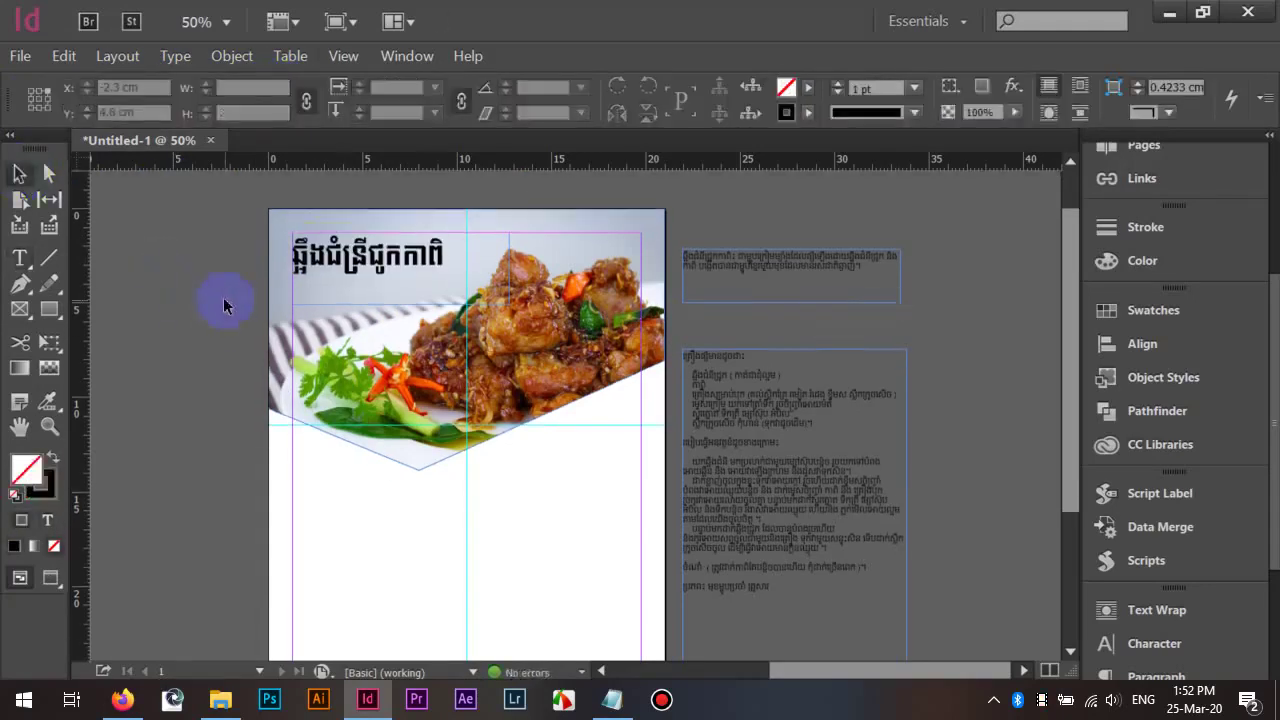
scroll(336, 234, up, 1)
click(380, 264)
mouse_move(393, 265)
mouse_down()
mouse_move(398, 290)
mouse_move(386, 273)
mouse_up()
key(Up)
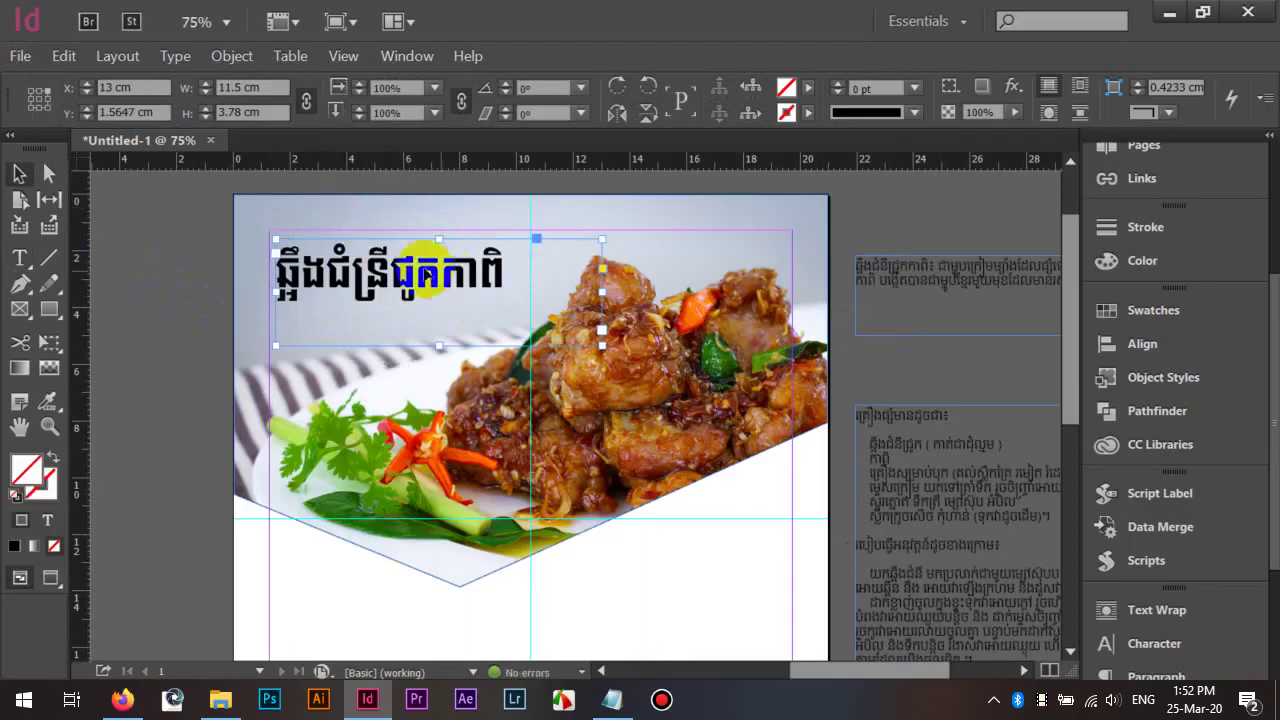
scroll(360, 270, up, 1)
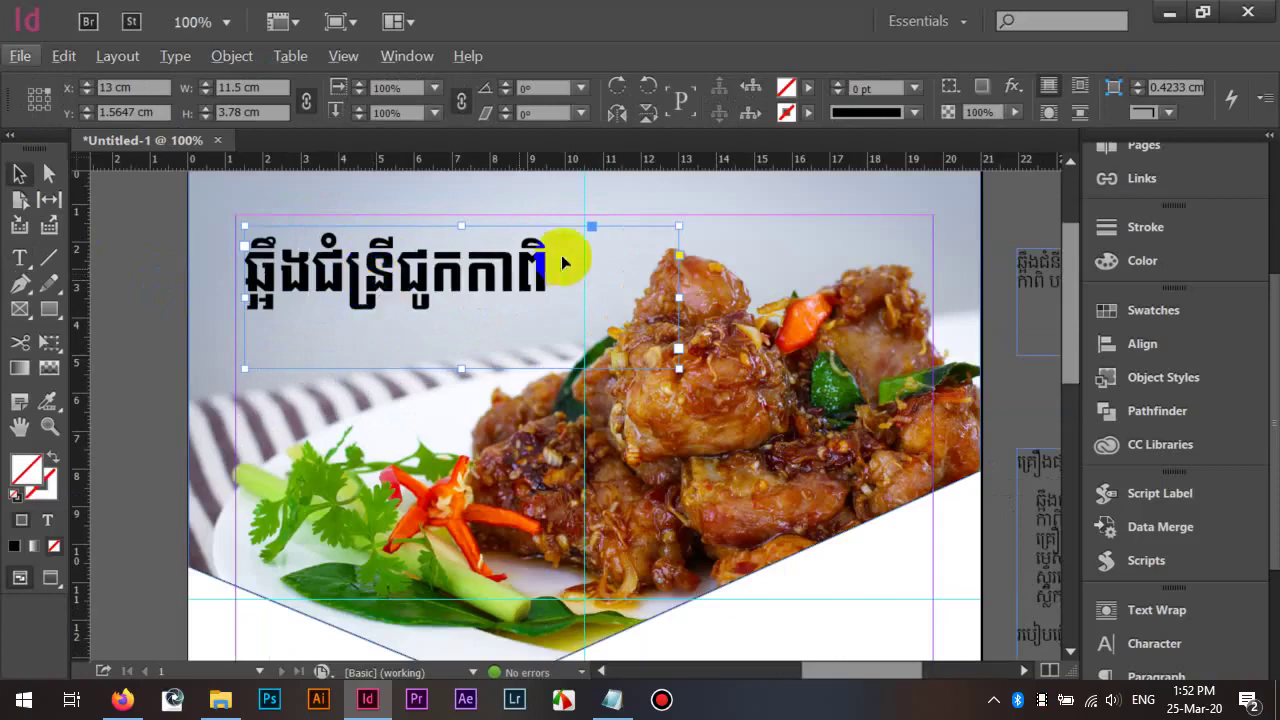
drag(672, 298, 652, 298)
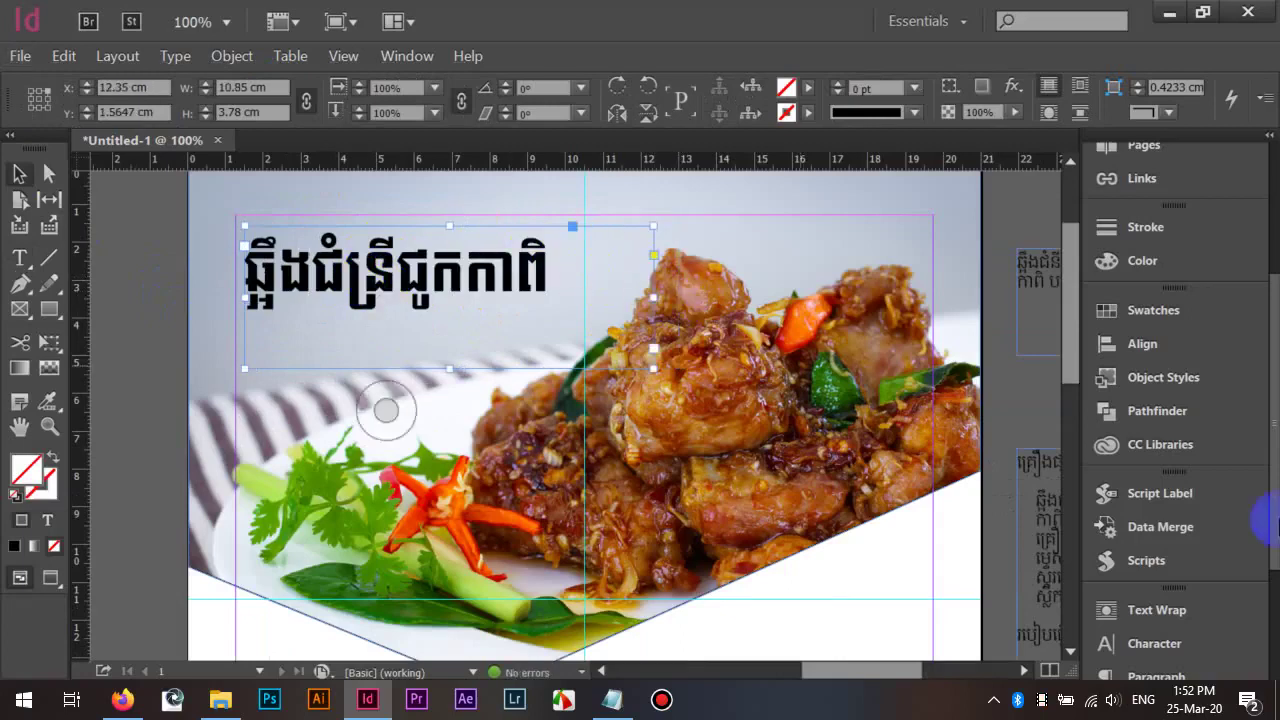
Try applying Paragraph Style 1 to the recipe title, then cancel its options and undo the style change
drag(1268, 449, 1270, 615)
click(1172, 507)
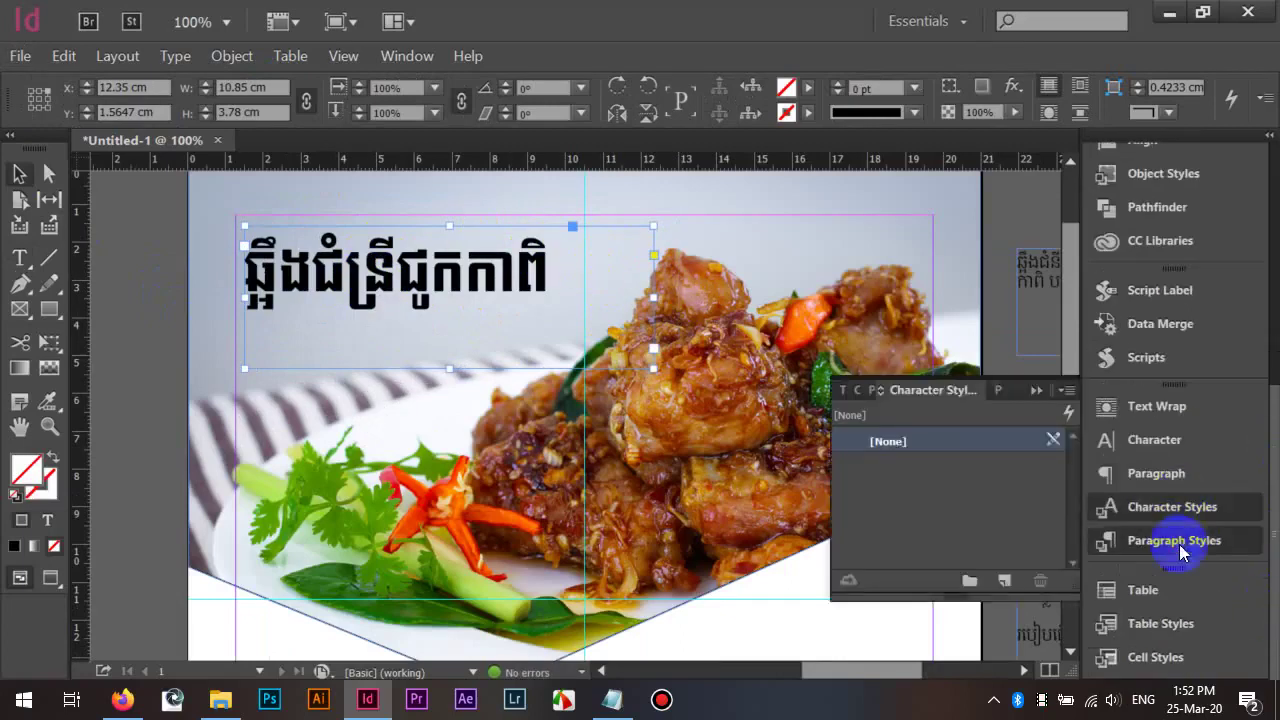
click(1174, 540)
click(935, 466)
double_click(935, 466)
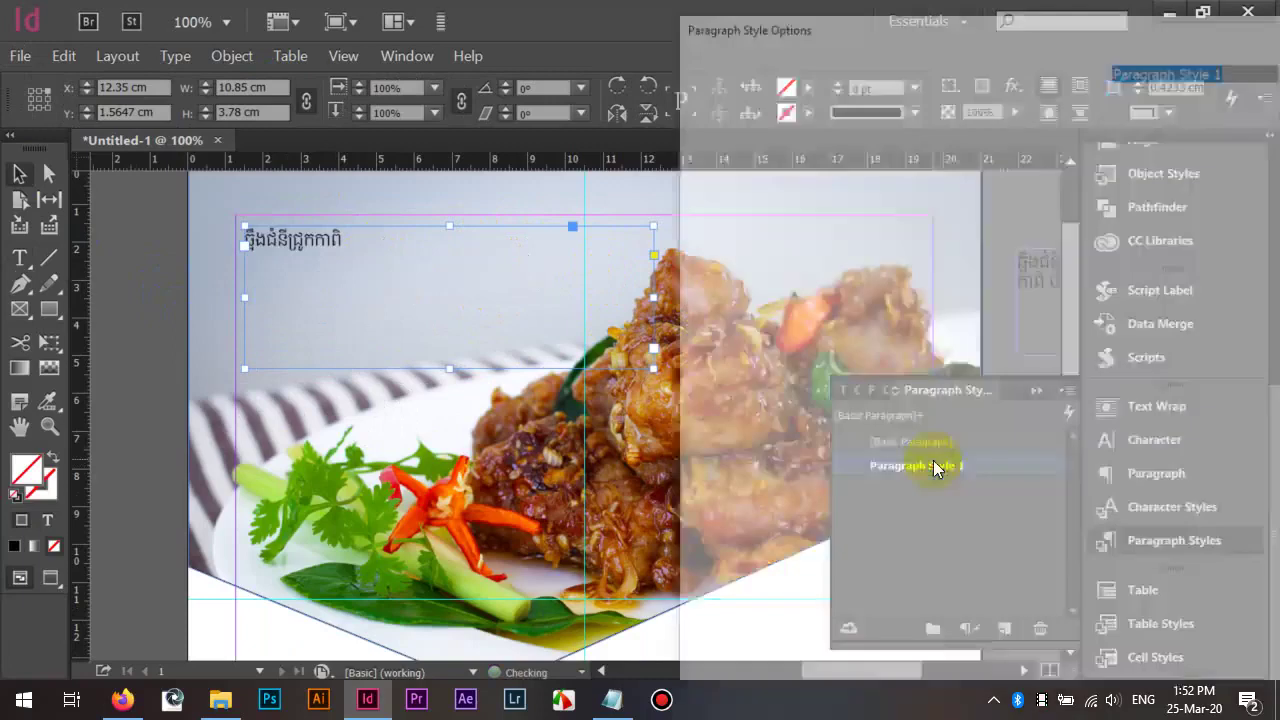
key(Escape)
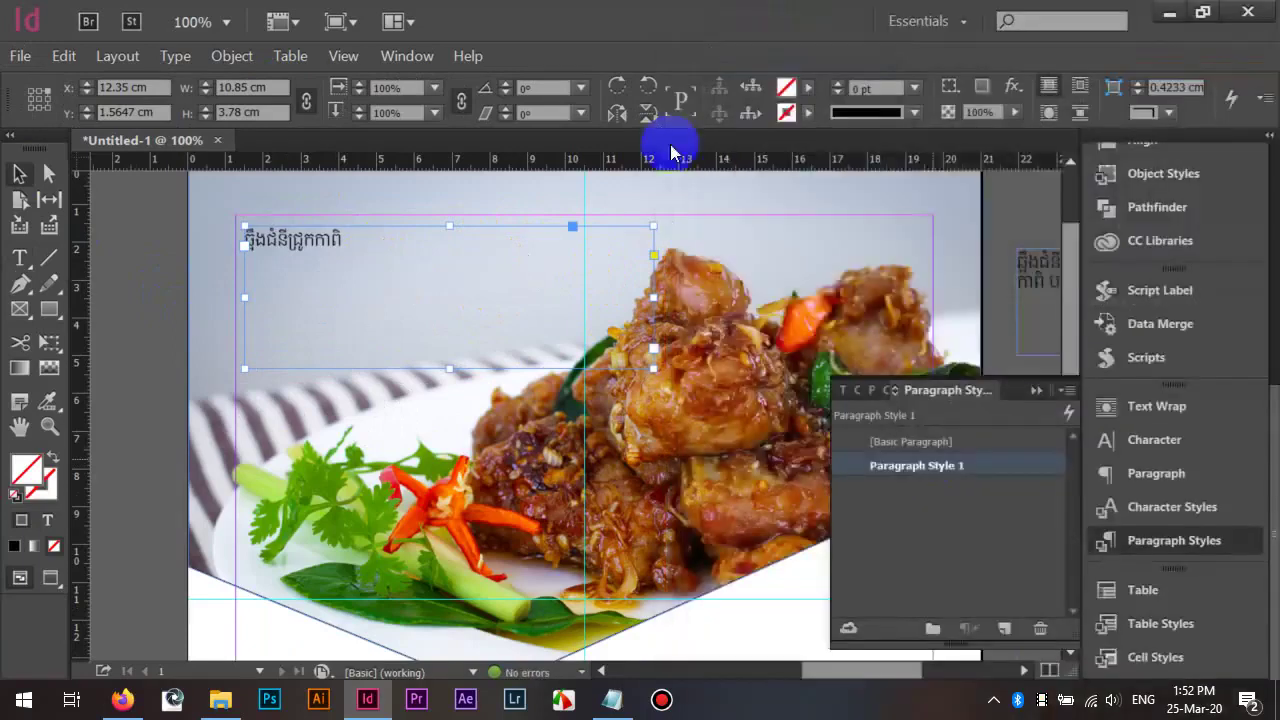
key(ctrl+z)
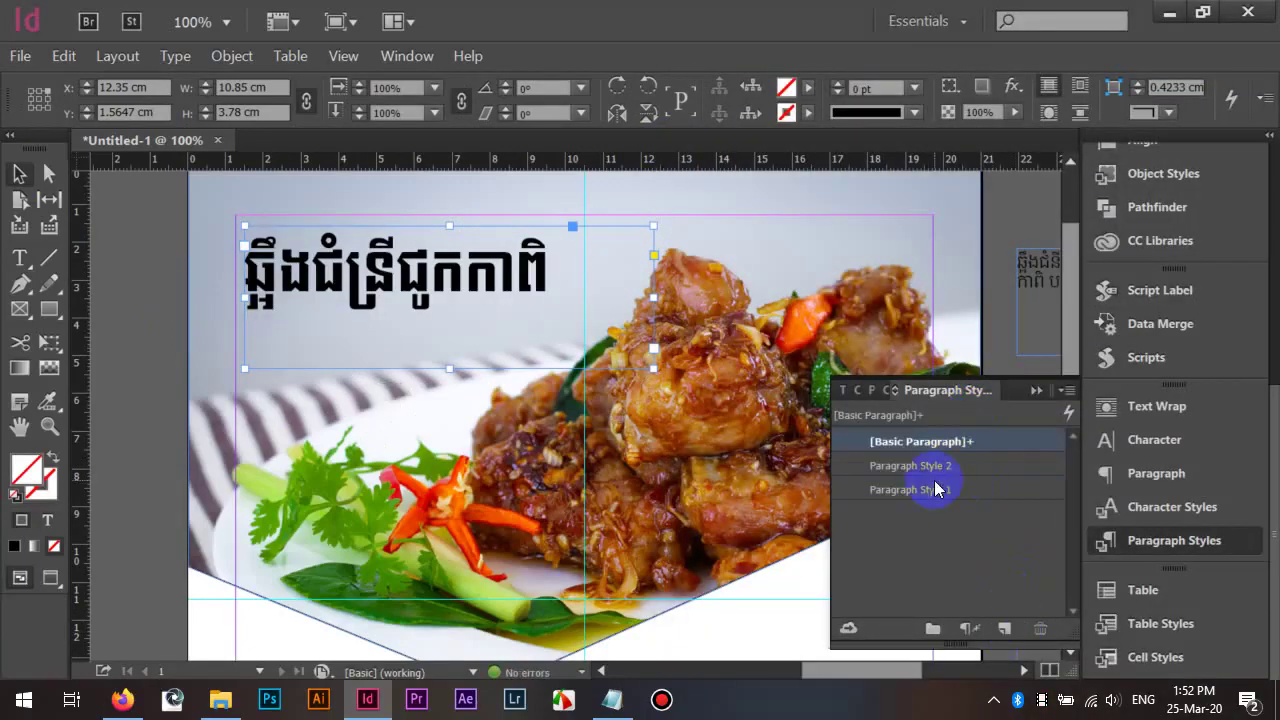
Rename Paragraph Style 2 as H1 and turn off Ligatures in its basic character formats
double_click(929, 470)
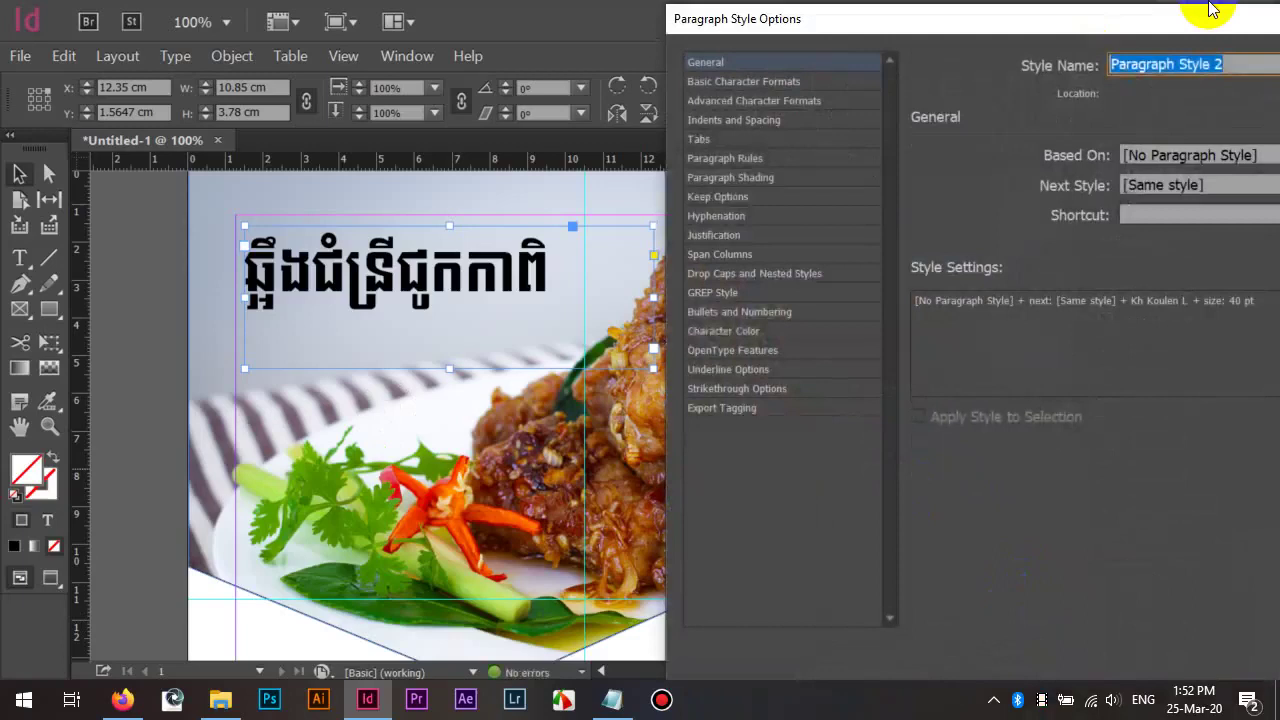
click(754, 125)
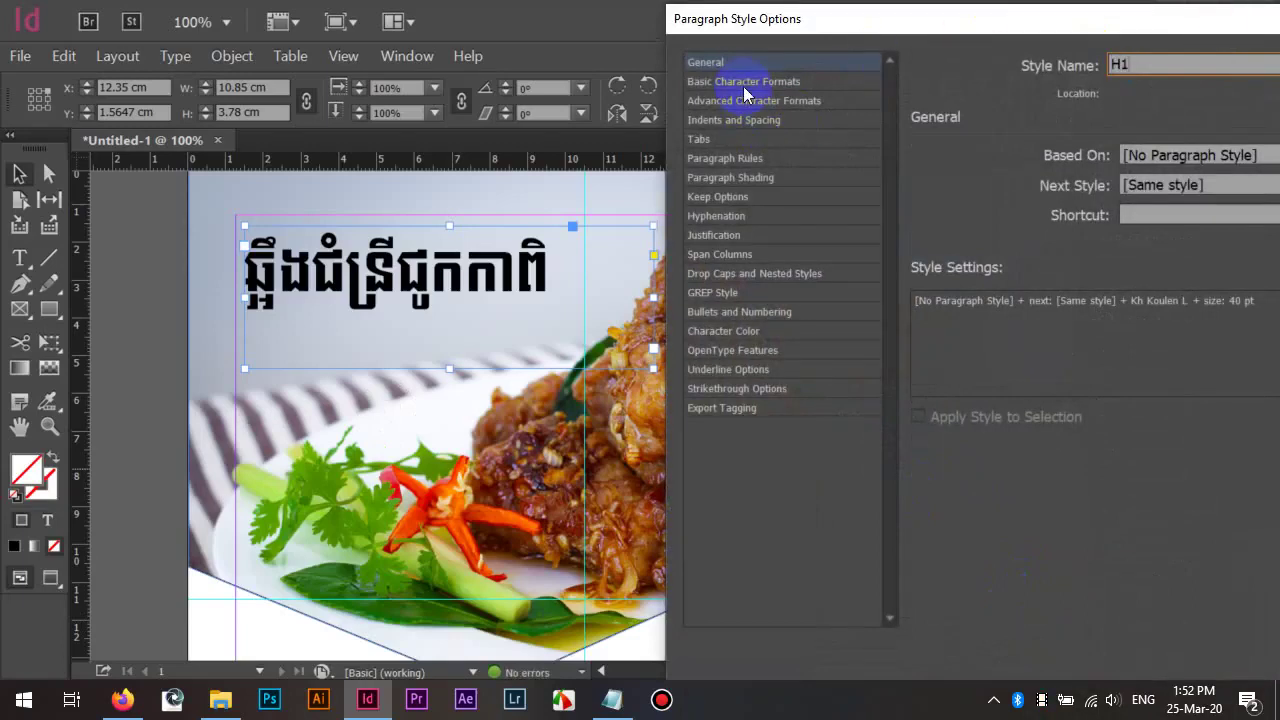
click(745, 84)
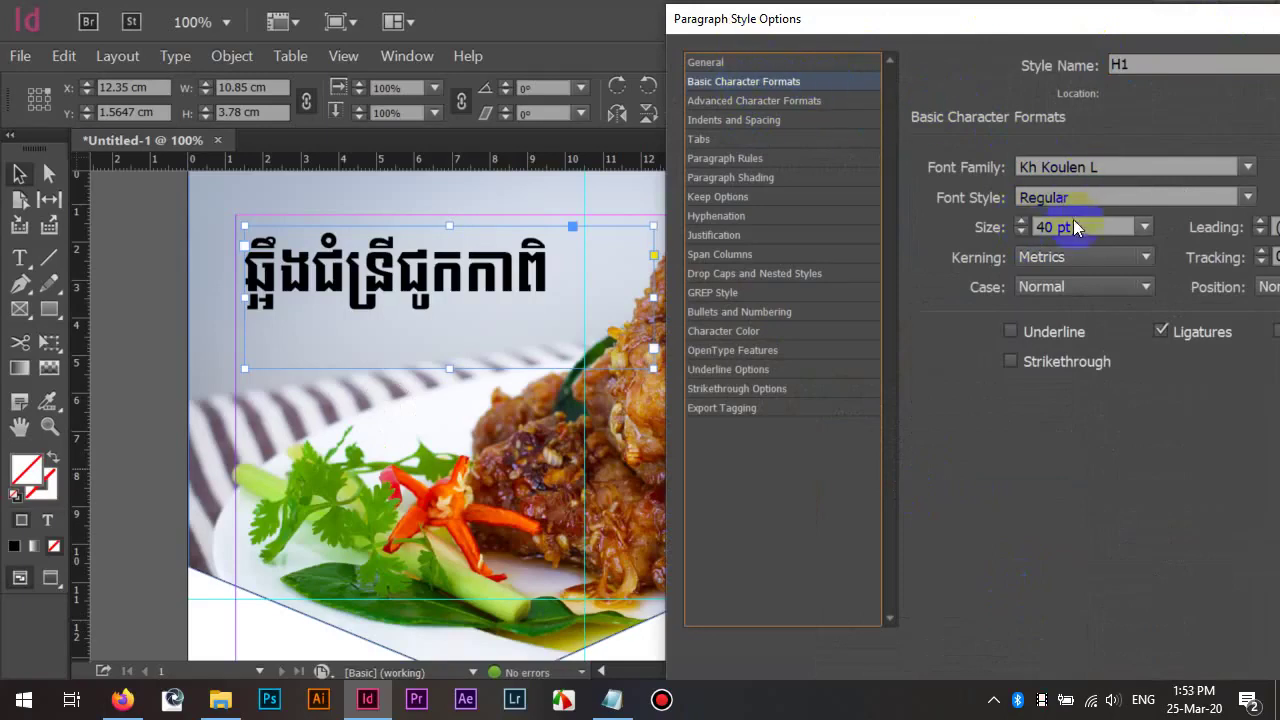
click(1128, 344)
click(1161, 335)
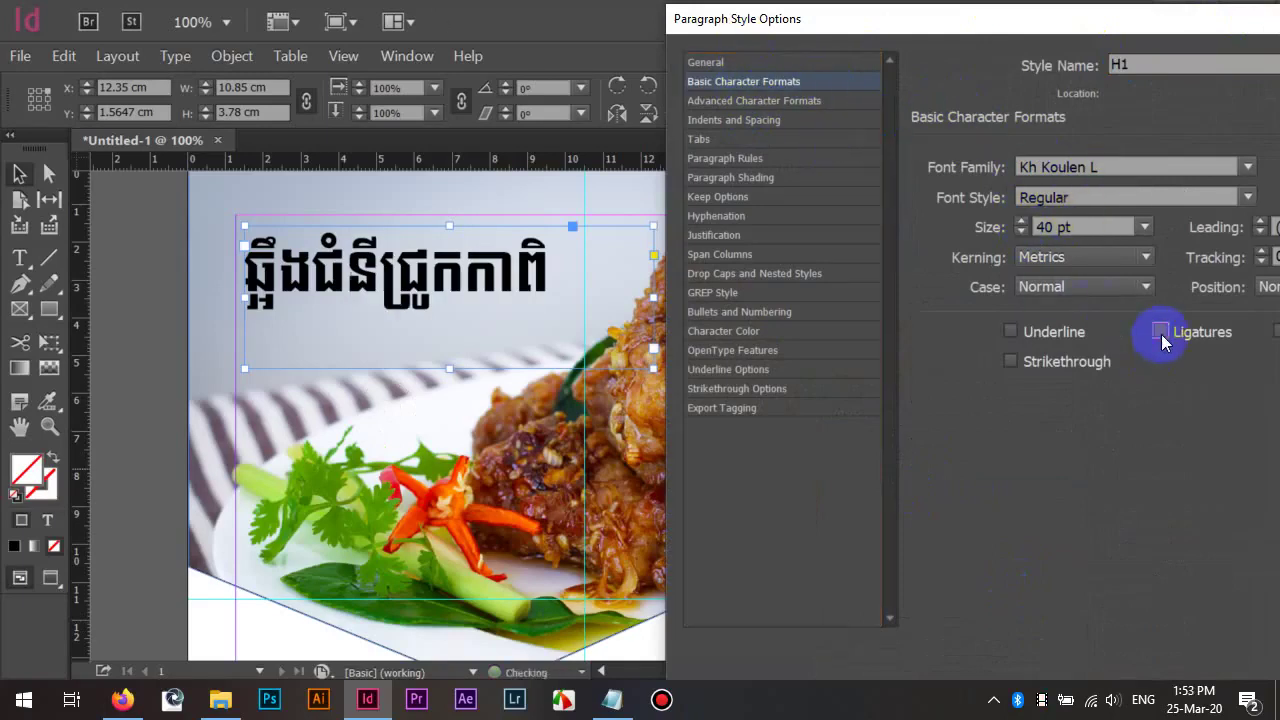
Try the blue C=100 M=90 Y=10 K=0 and magenta C=0 M=100 Y=0 K=0 swatches as the H1 style's character color
click(712, 335)
scroll(1100, 255, down, 1)
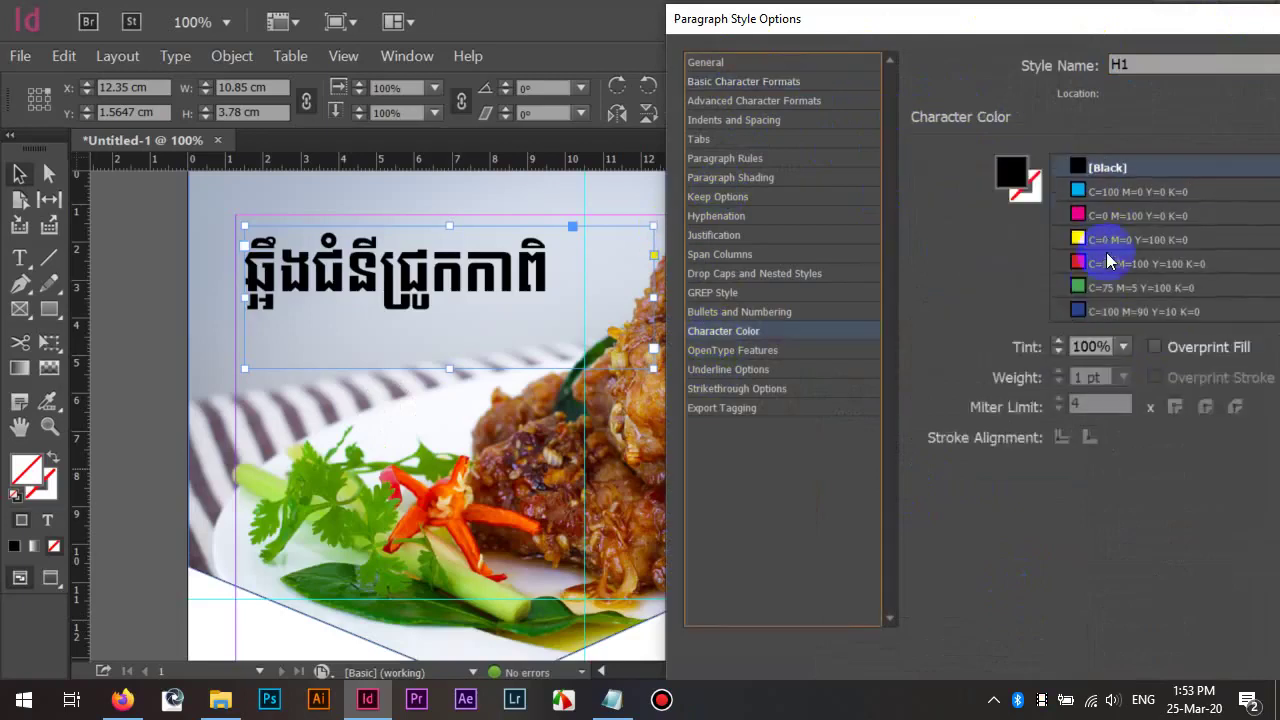
click(1097, 312)
scroll(1097, 305, up, 1)
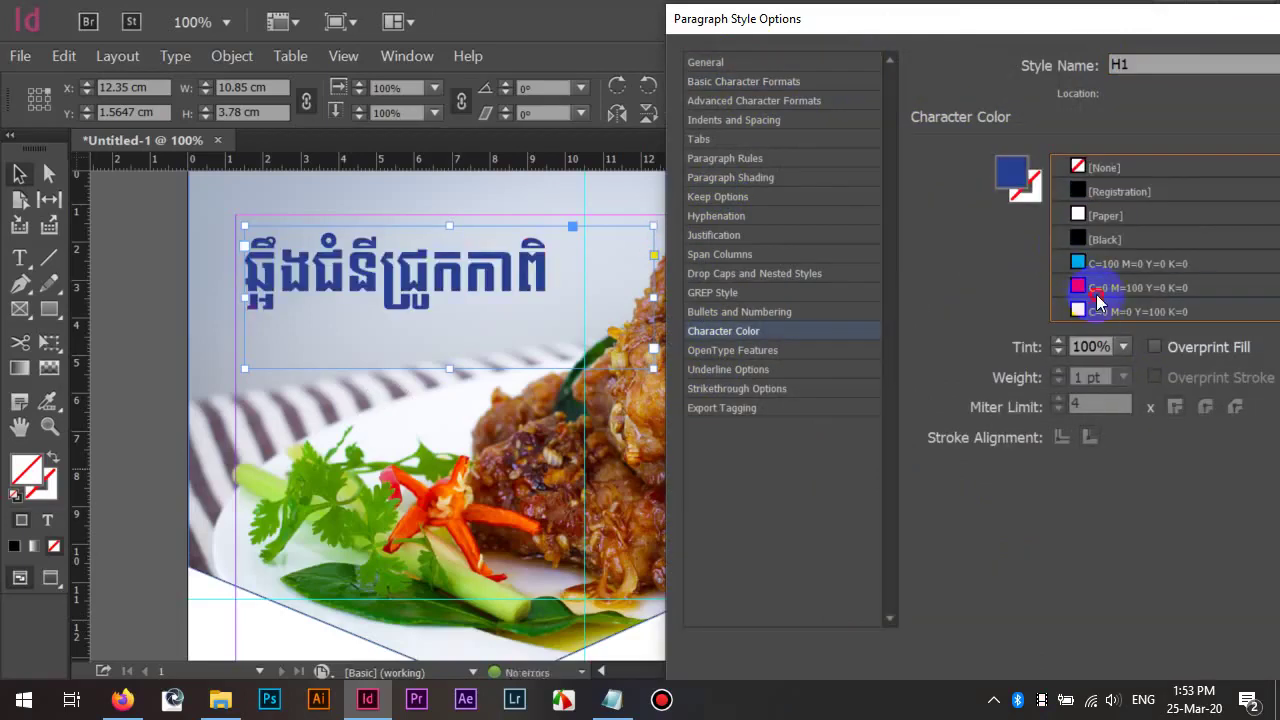
click(1097, 290)
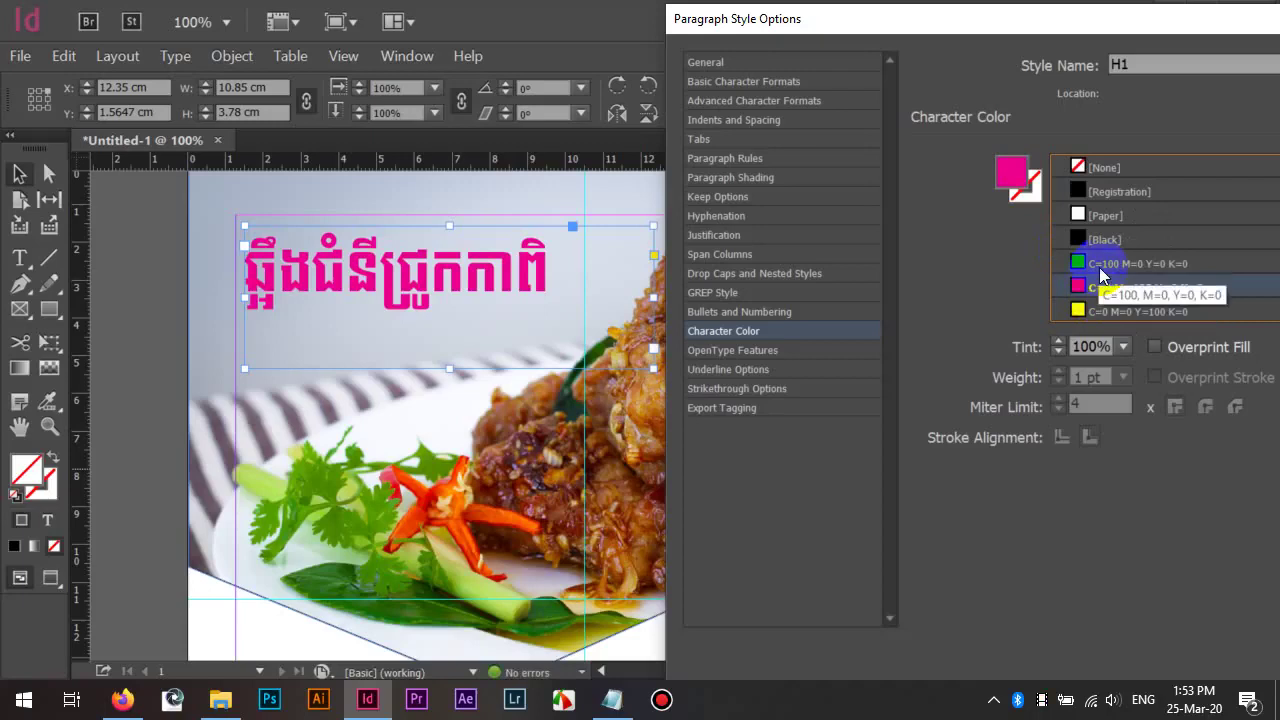
Set the H1 style's character color to Black and save the style options
drag(986, 18, 849, 20)
scroll(980, 217, up, 1)
click(978, 173)
scroll(979, 175, down, 1)
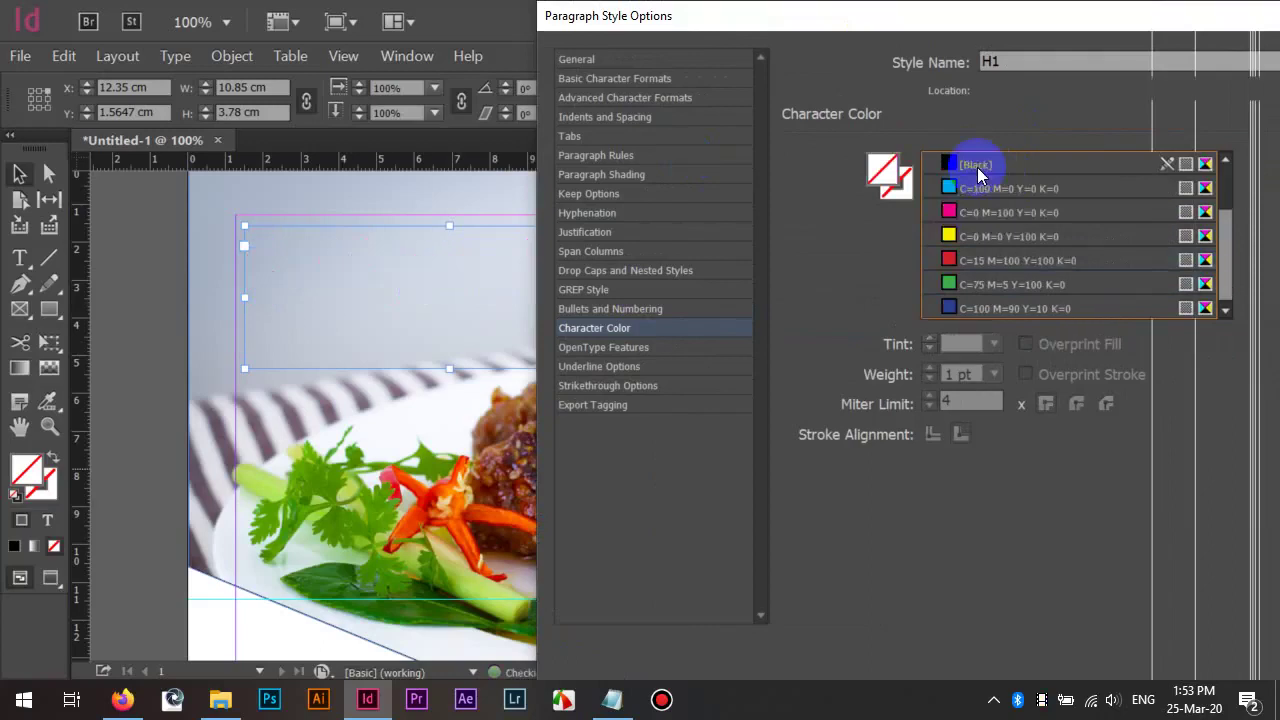
click(970, 170)
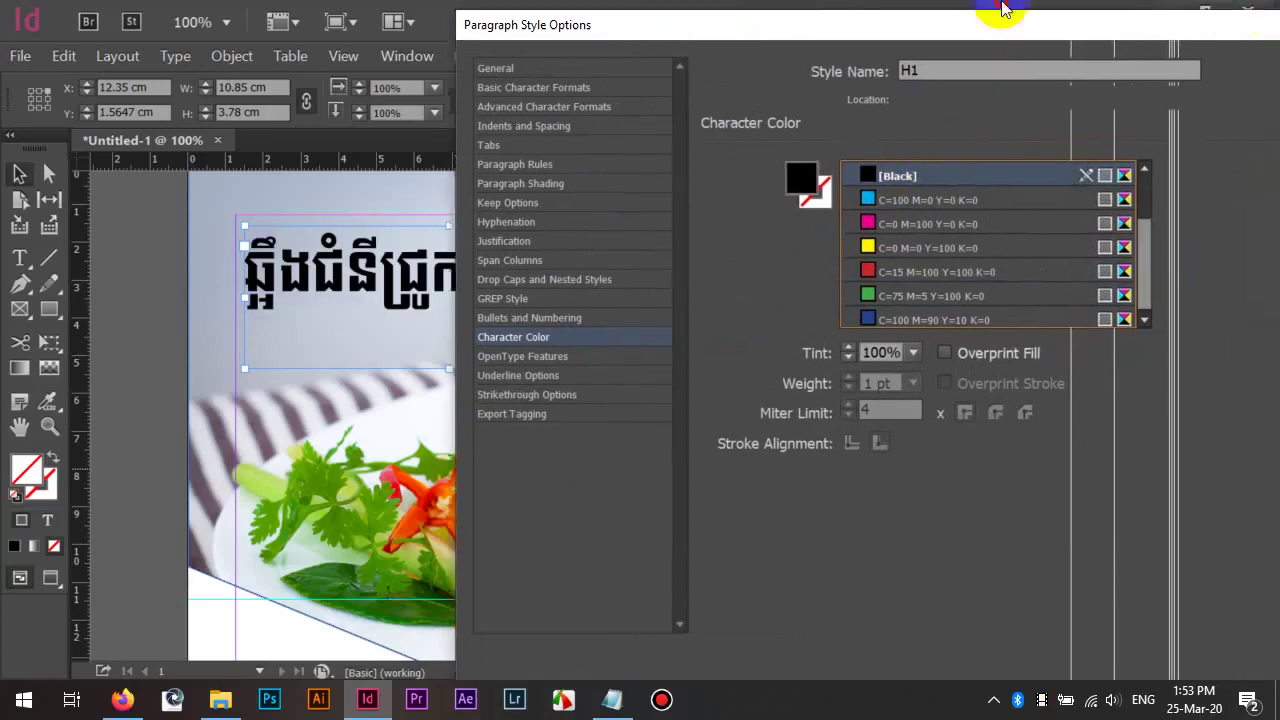
drag(1006, 14, 678, 14)
key(Return)
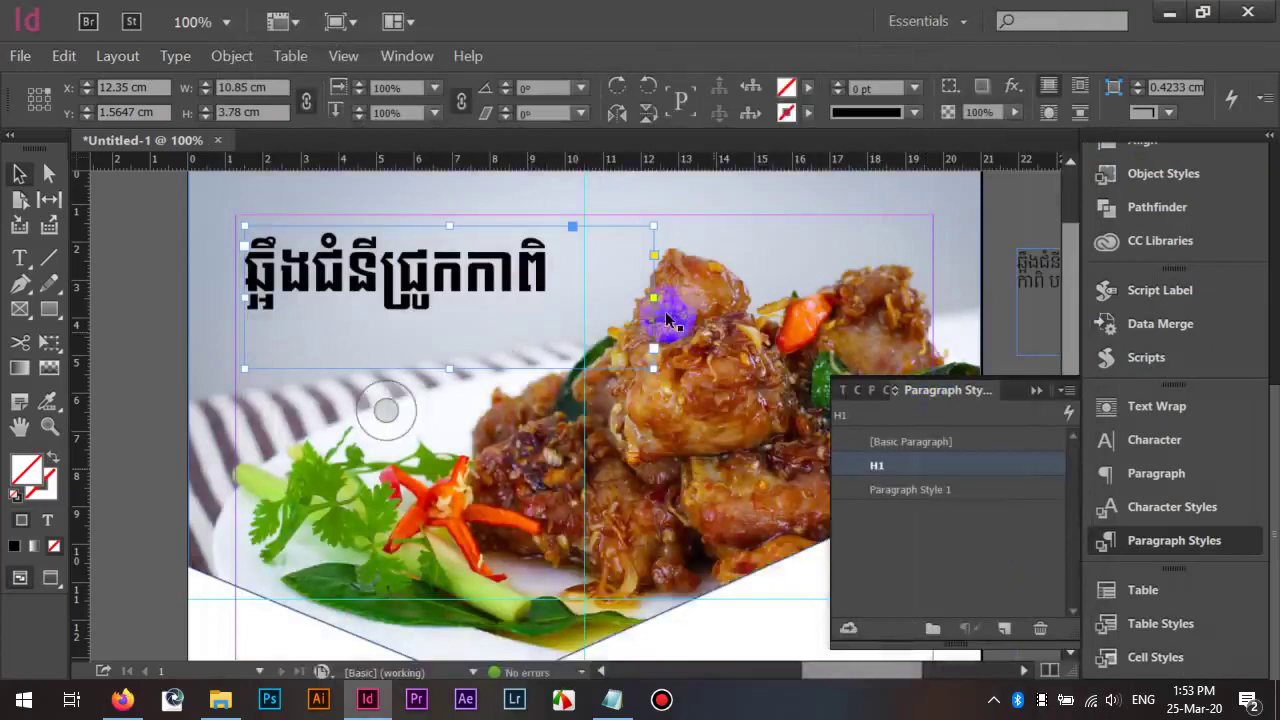
Add a drop shadow effect to the recipe title frame
right_click(530, 283)
mouse_move(809, 477)
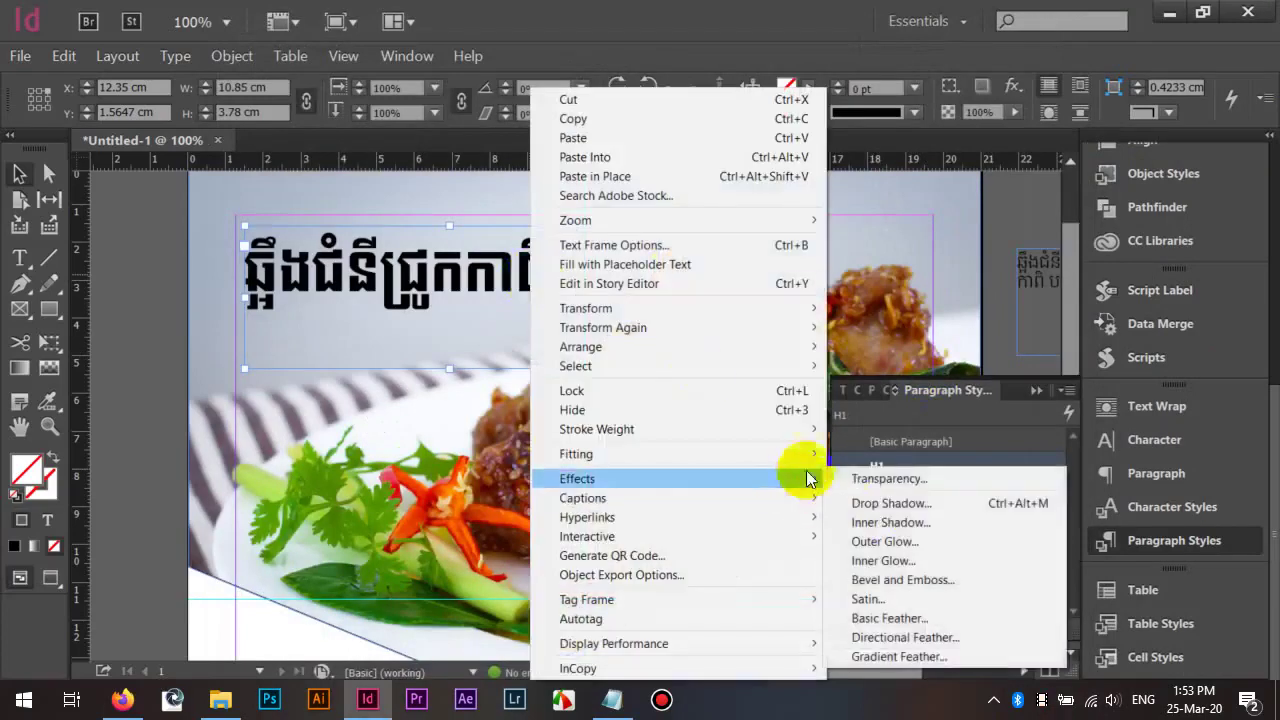
click(890, 502)
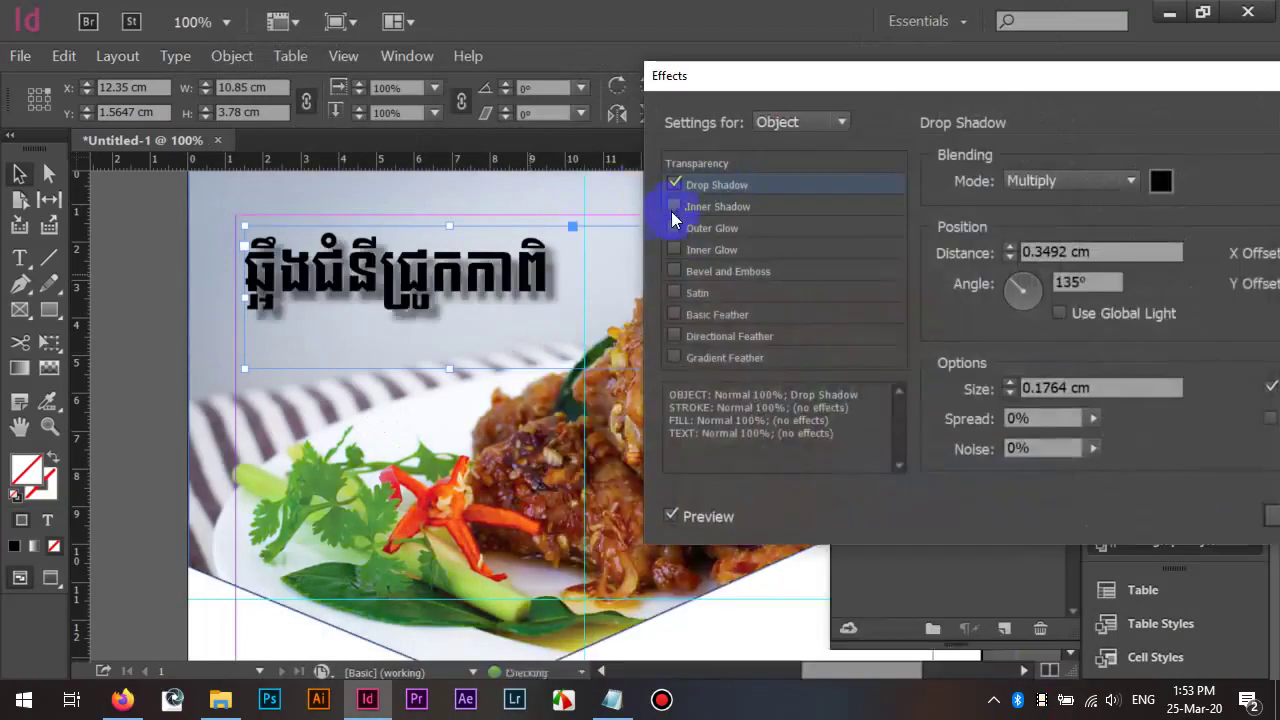
click(726, 182)
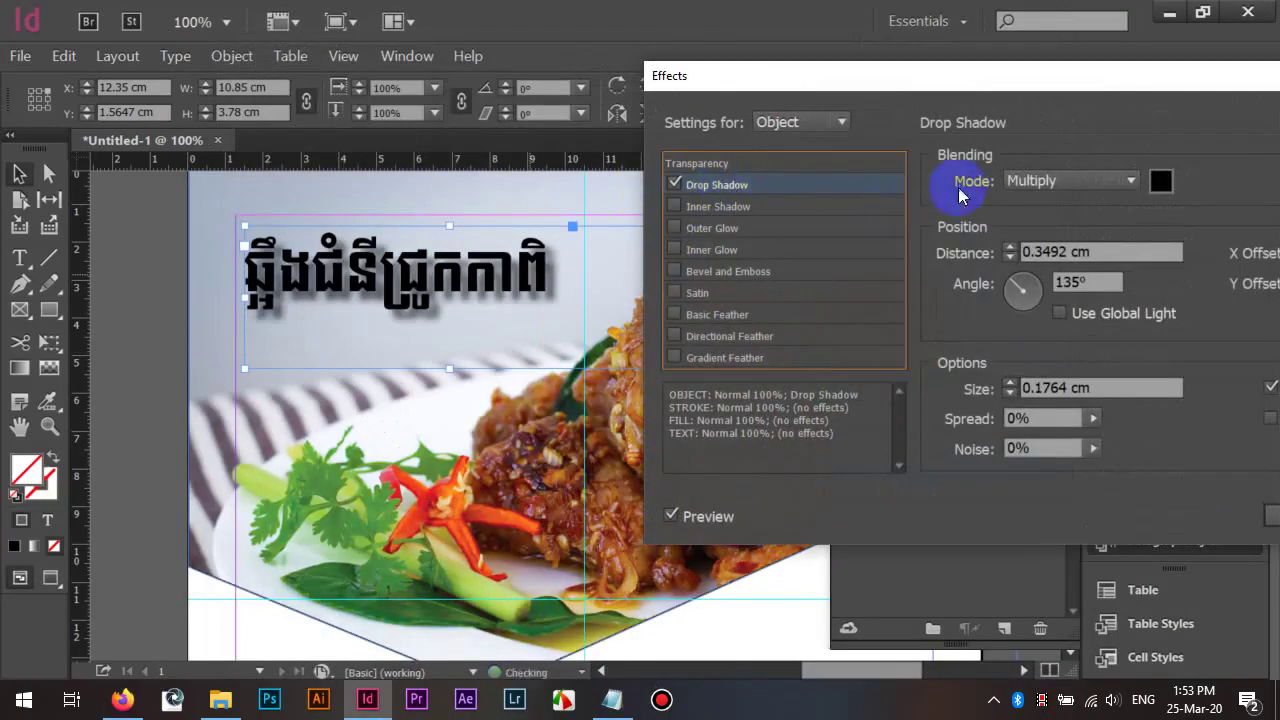
Try a 1 cm distance for the title's drop shadow
click(1036, 248)
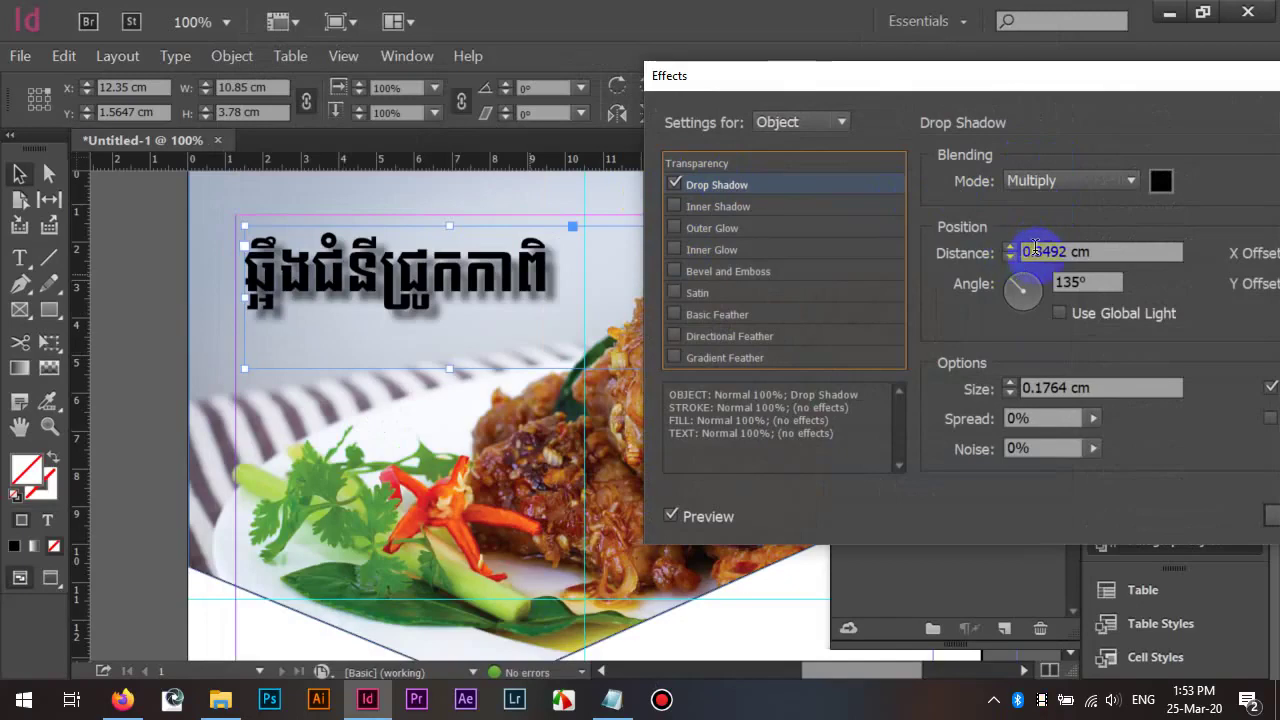
drag(1042, 251, 1063, 262)
key(BackSpace)
key(BackSpace)
key(BackSpace)
key(BackSpace)
text(1)
key(Tab)
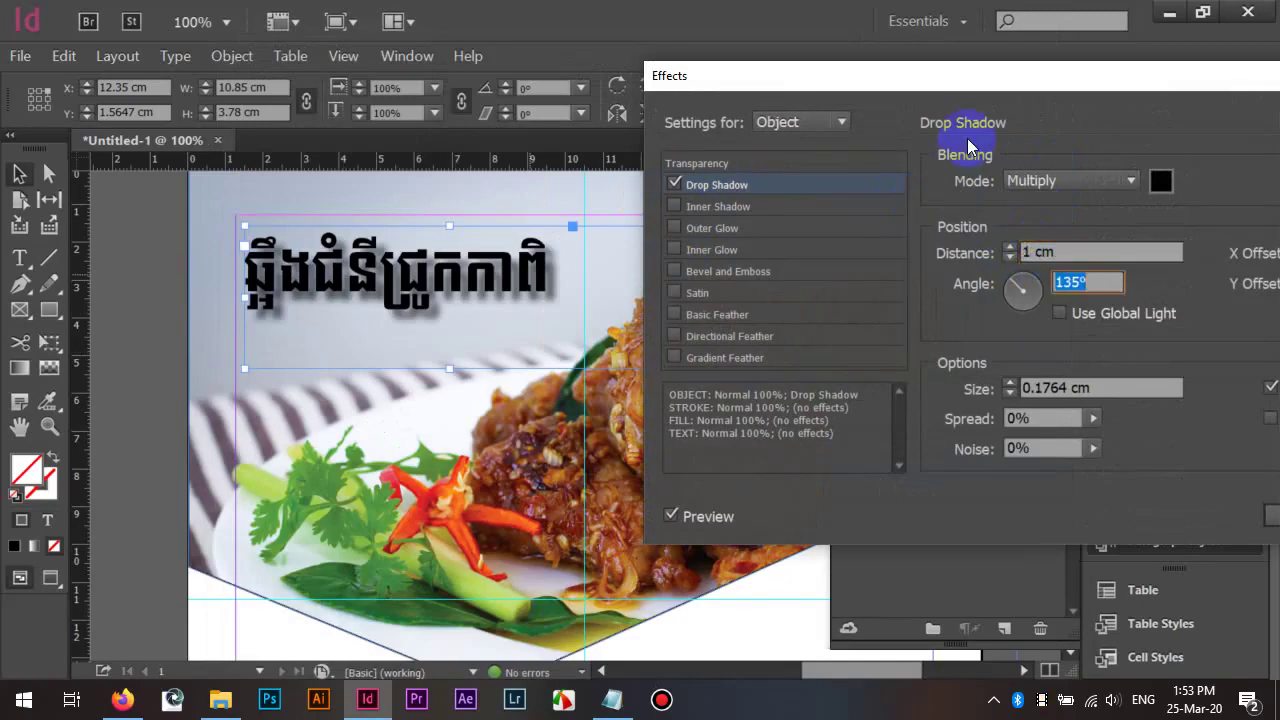
Set the distance of the title's drop shadow to 0.1 cm
double_click(1027, 253)
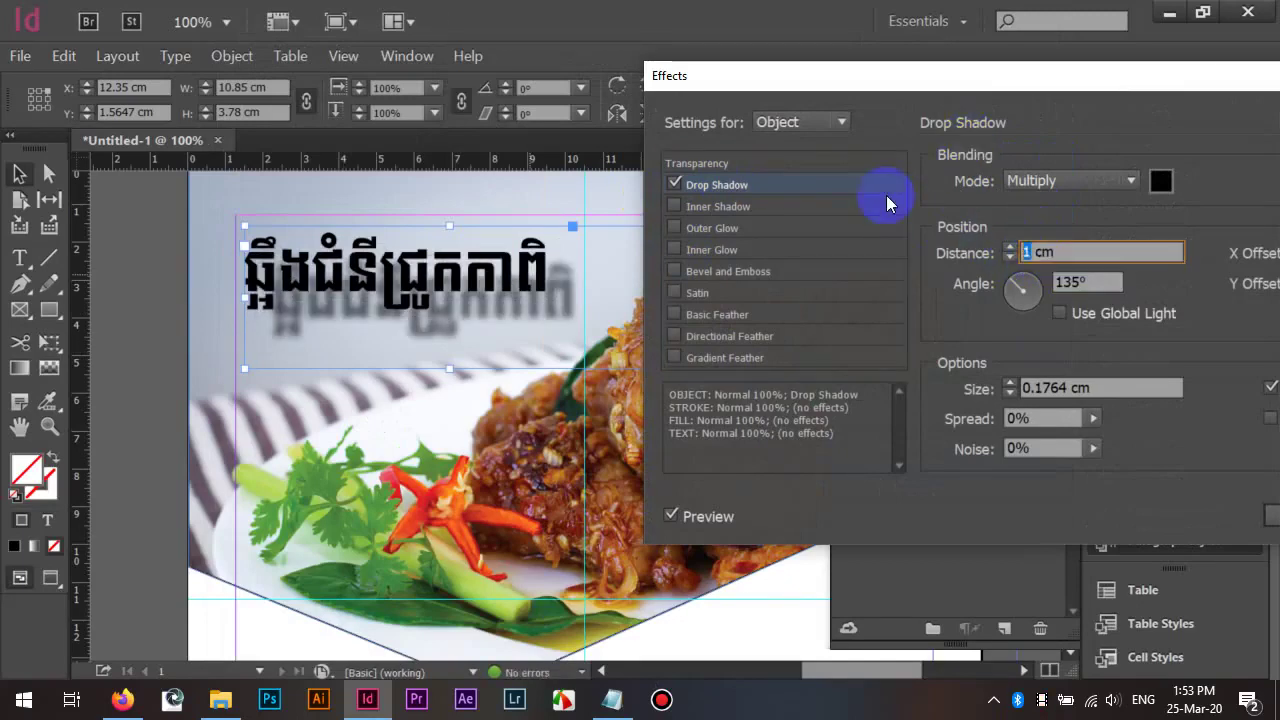
text(0.1)
key(Tab)
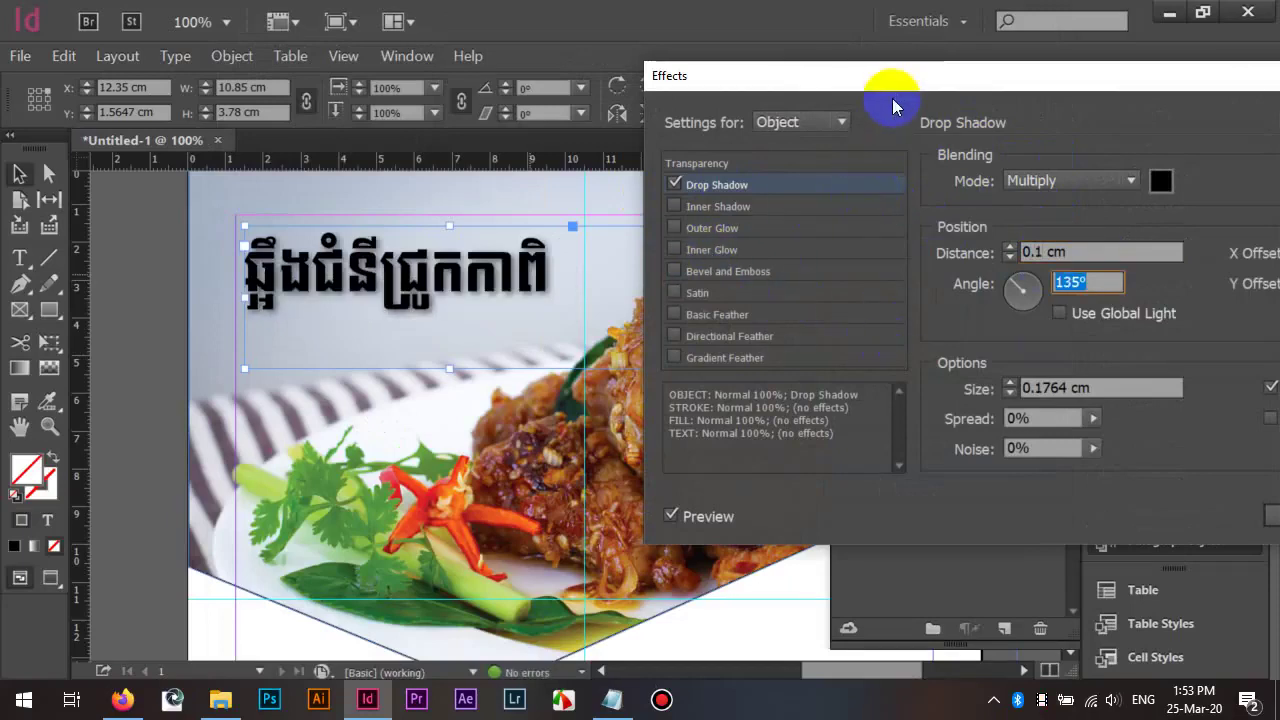
Review the title's effect settings for Stroke, Object and Text, and accept the drop shadow on the object
drag(814, 64, 733, 88)
click(719, 108)
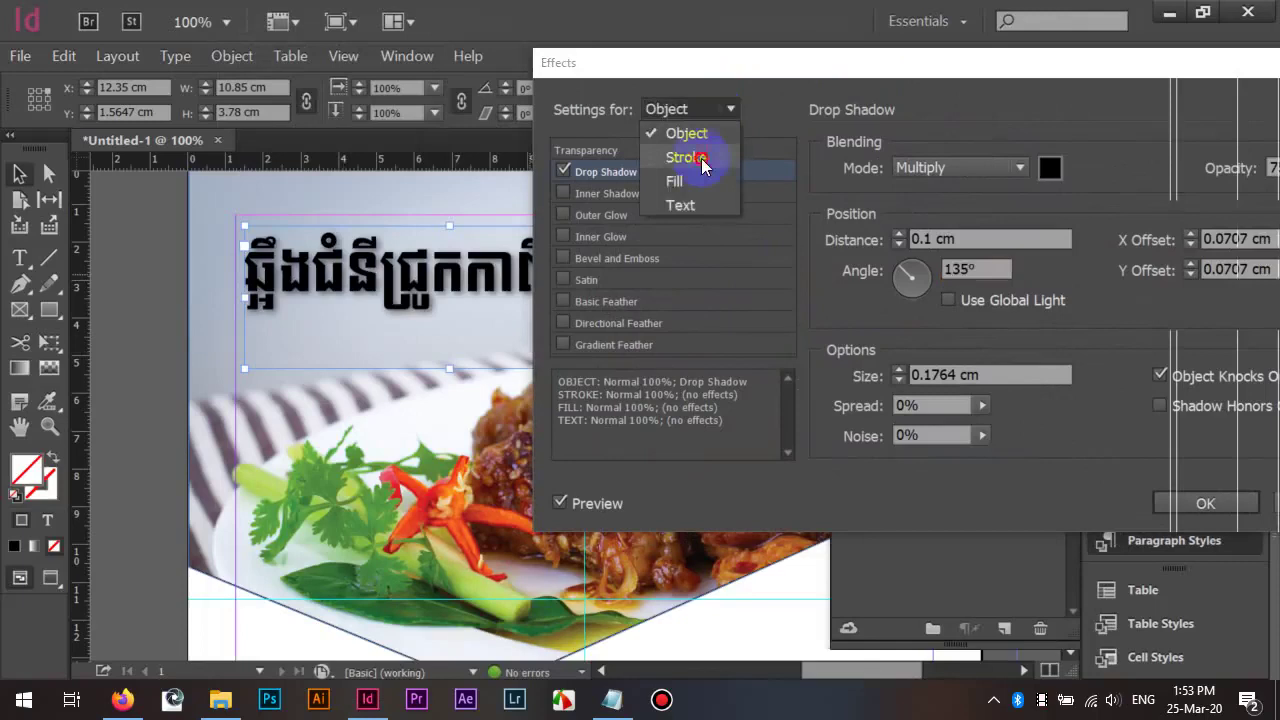
click(692, 157)
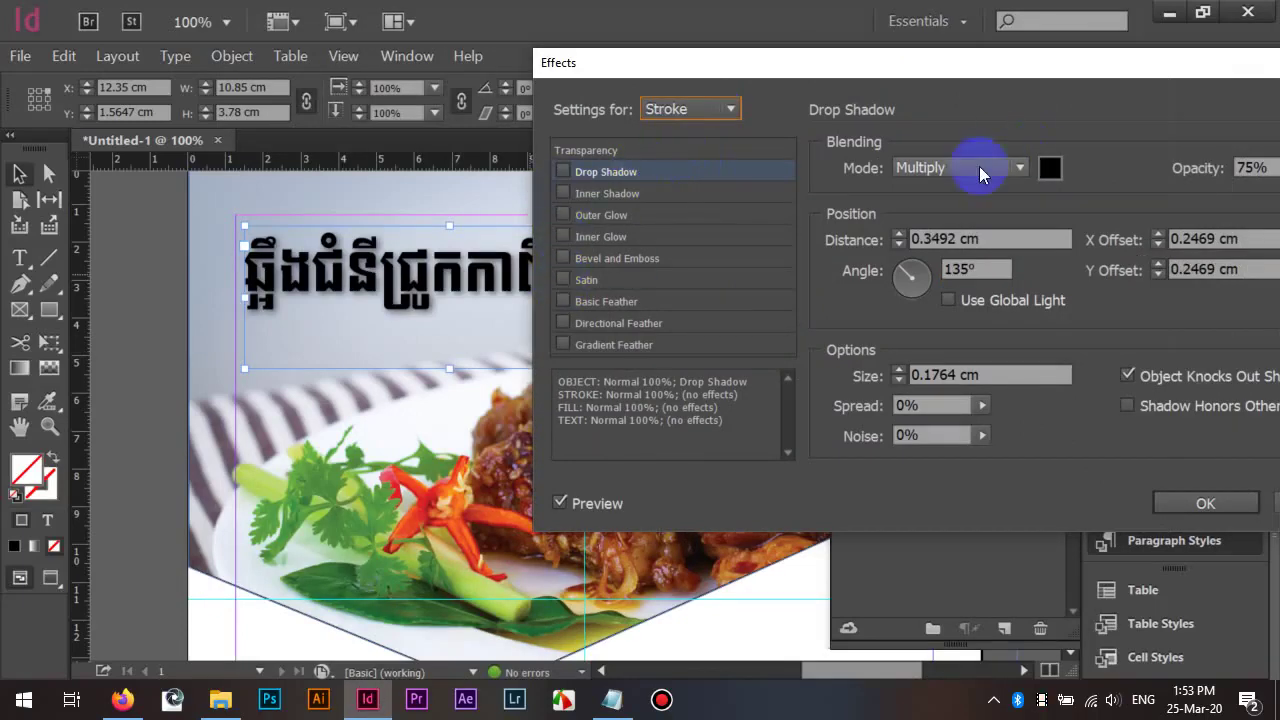
click(733, 110)
click(725, 133)
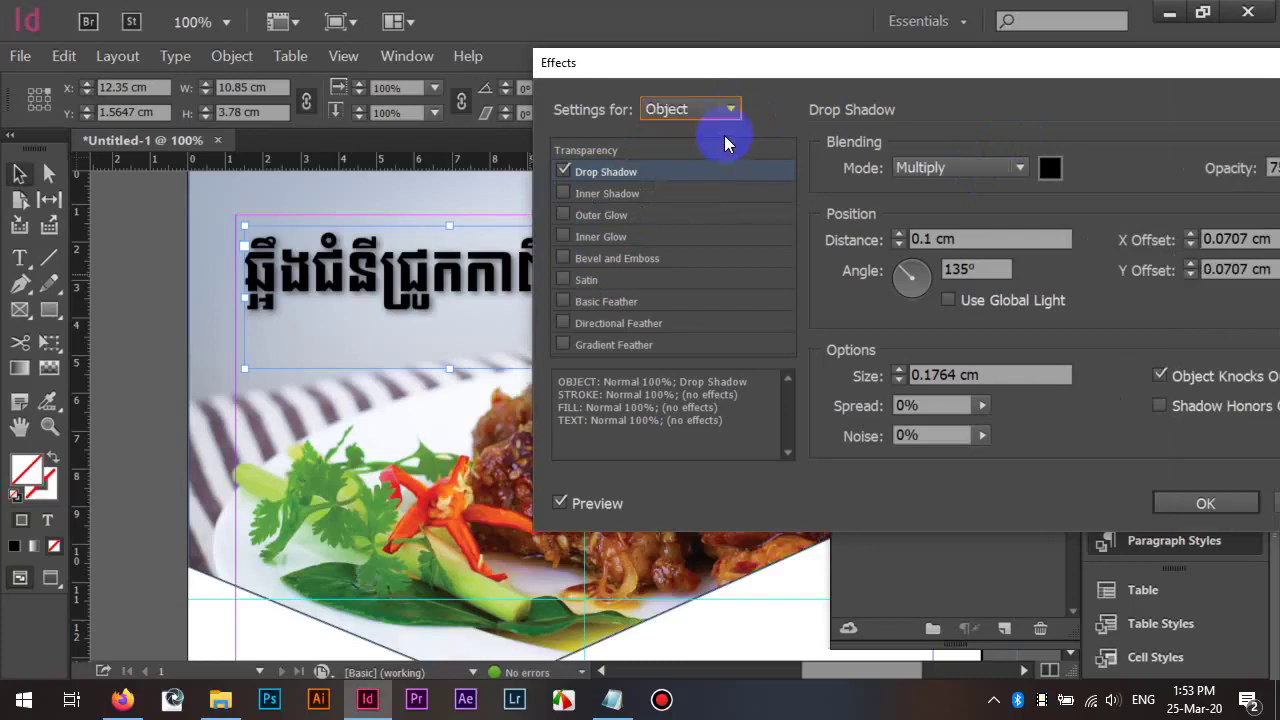
click(710, 109)
click(693, 209)
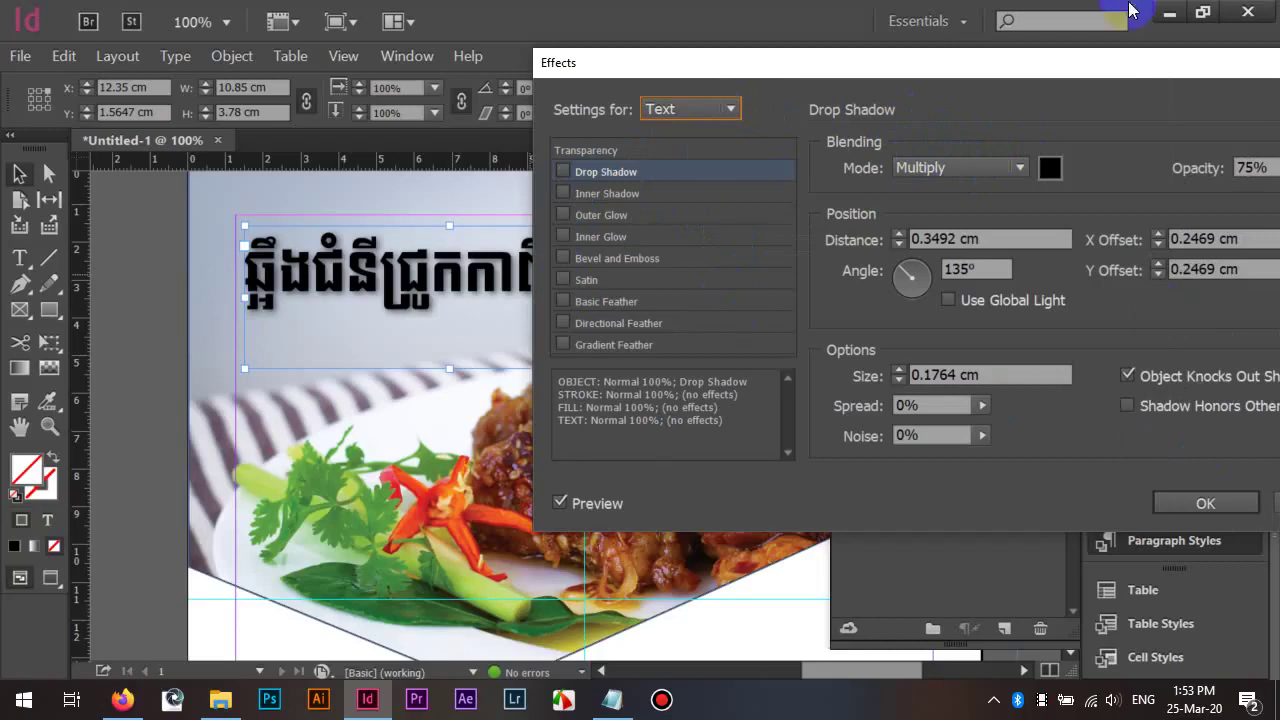
drag(1052, 52, 894, 45)
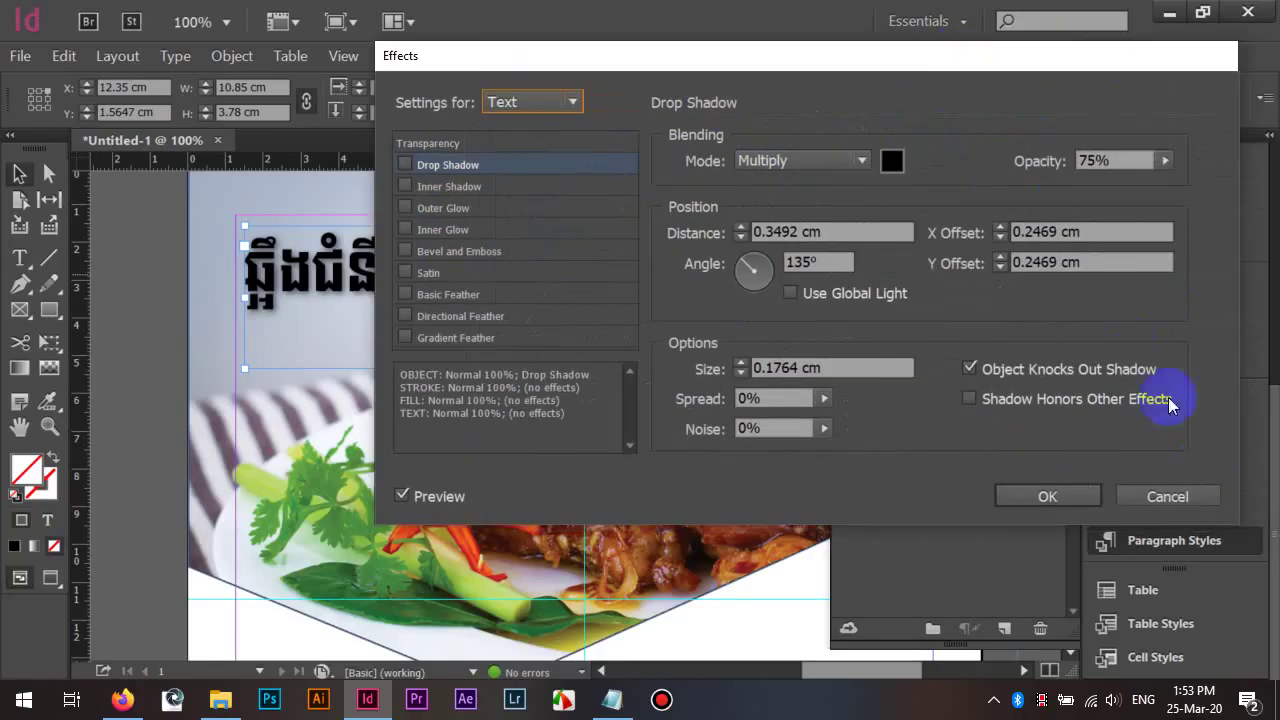
click(1075, 494)
click(617, 274)
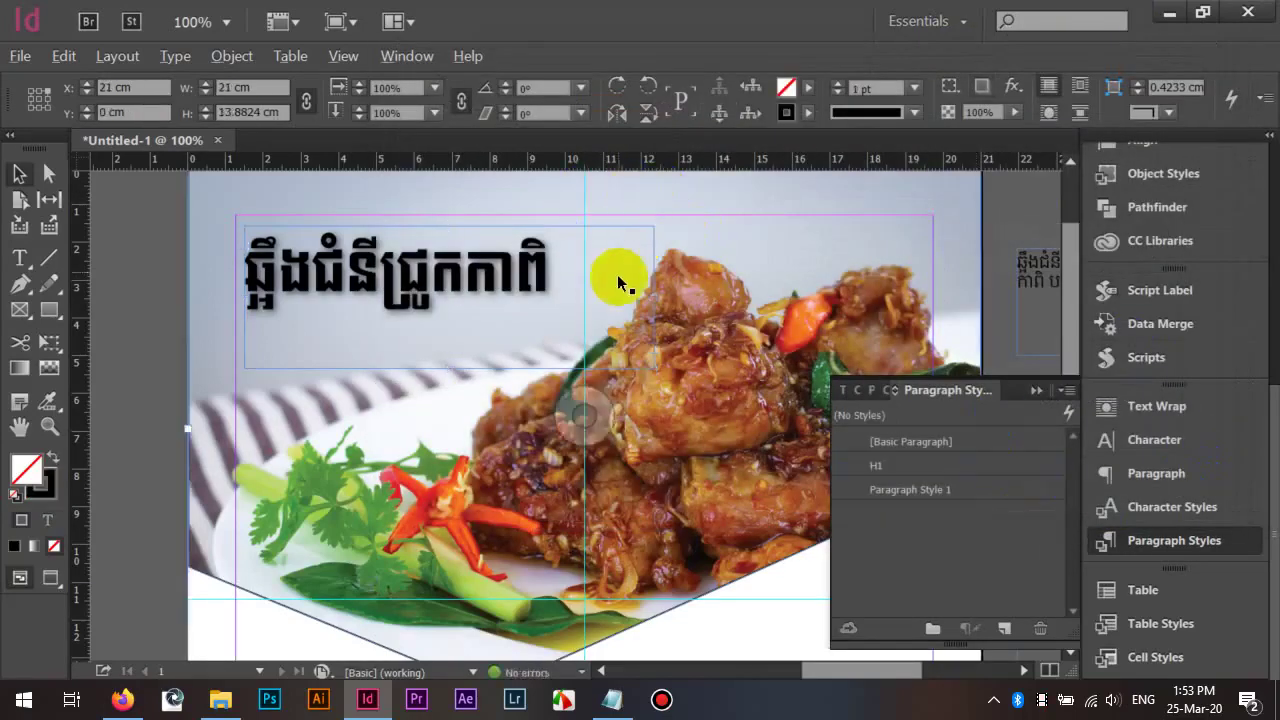
Draw a rectangle about 22.7 cm wide and 23.65 cm high over the lower page, extending slightly past the page edges
scroll(645, 440, down, 2)
drag(607, 348, 574, 294)
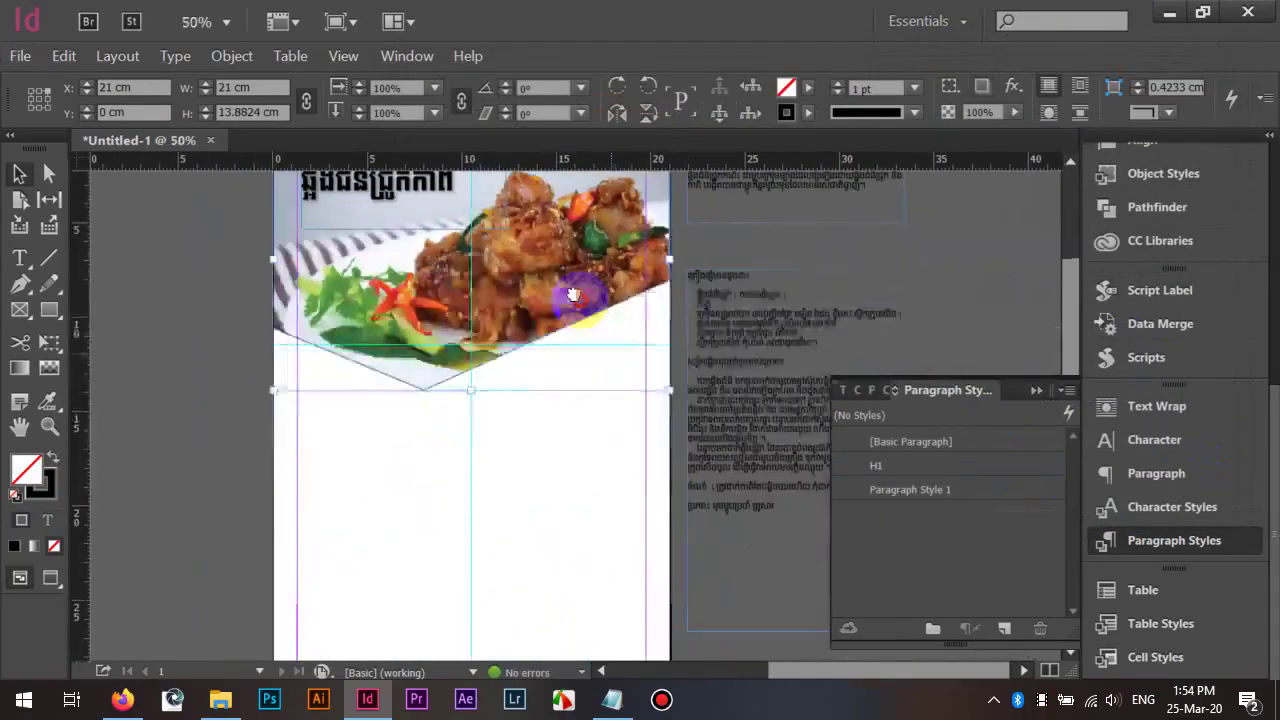
click(931, 260)
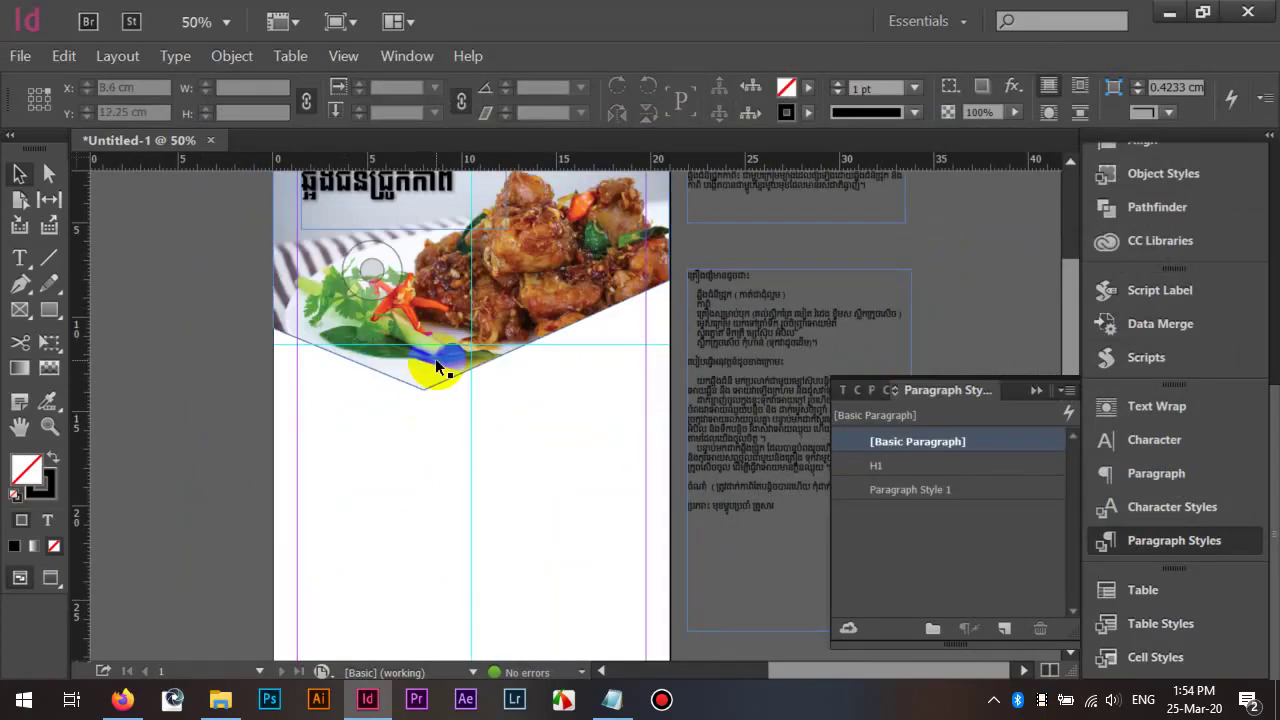
key(ctrl+d)
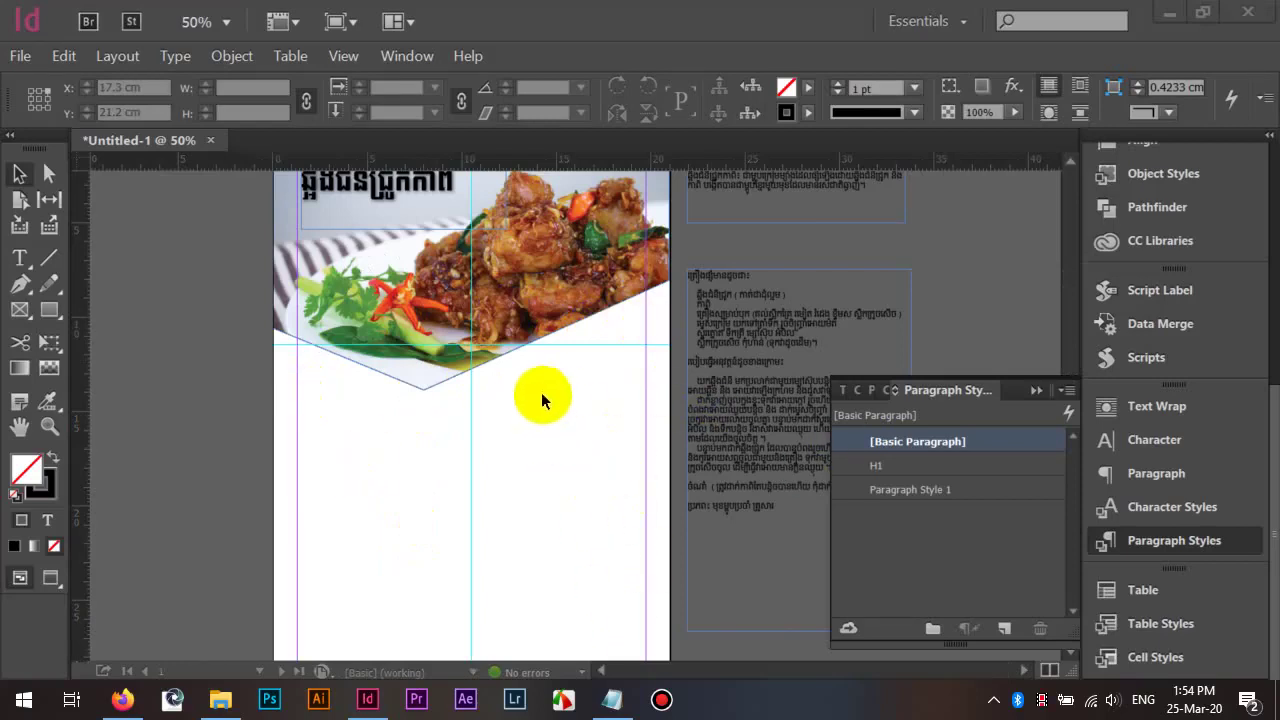
click(24, 284)
click(50, 310)
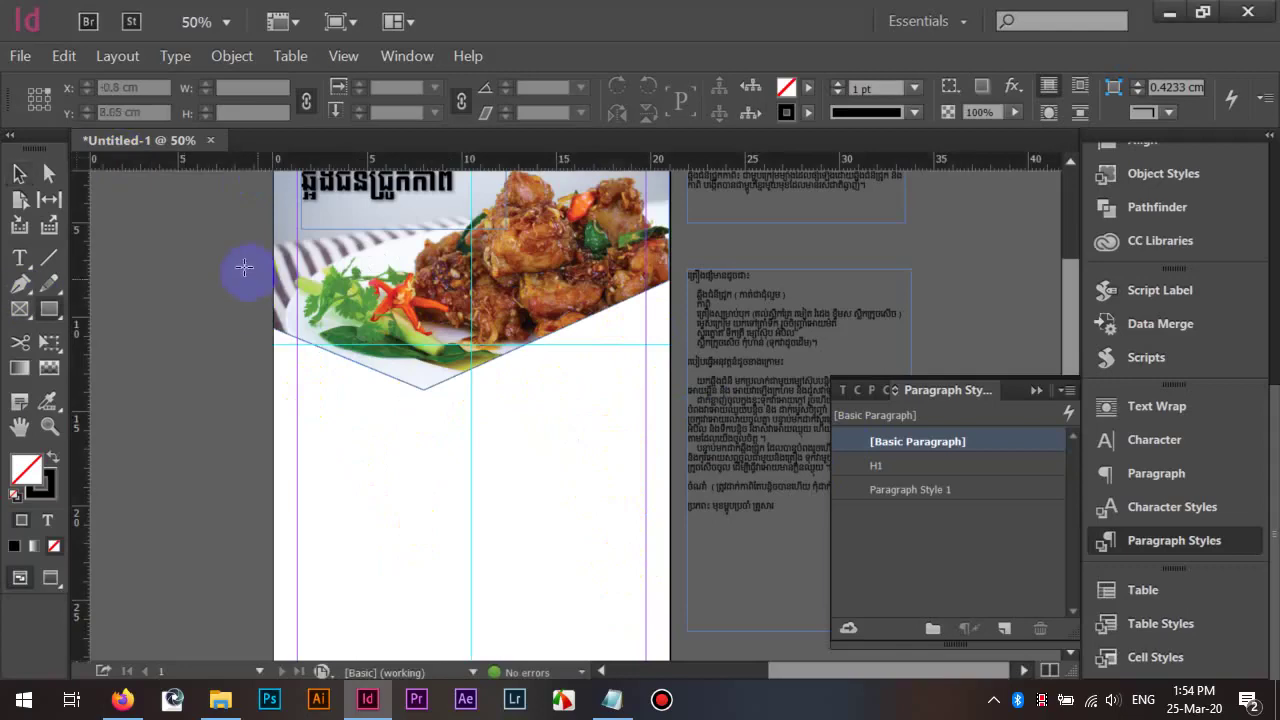
drag(245, 253, 679, 583)
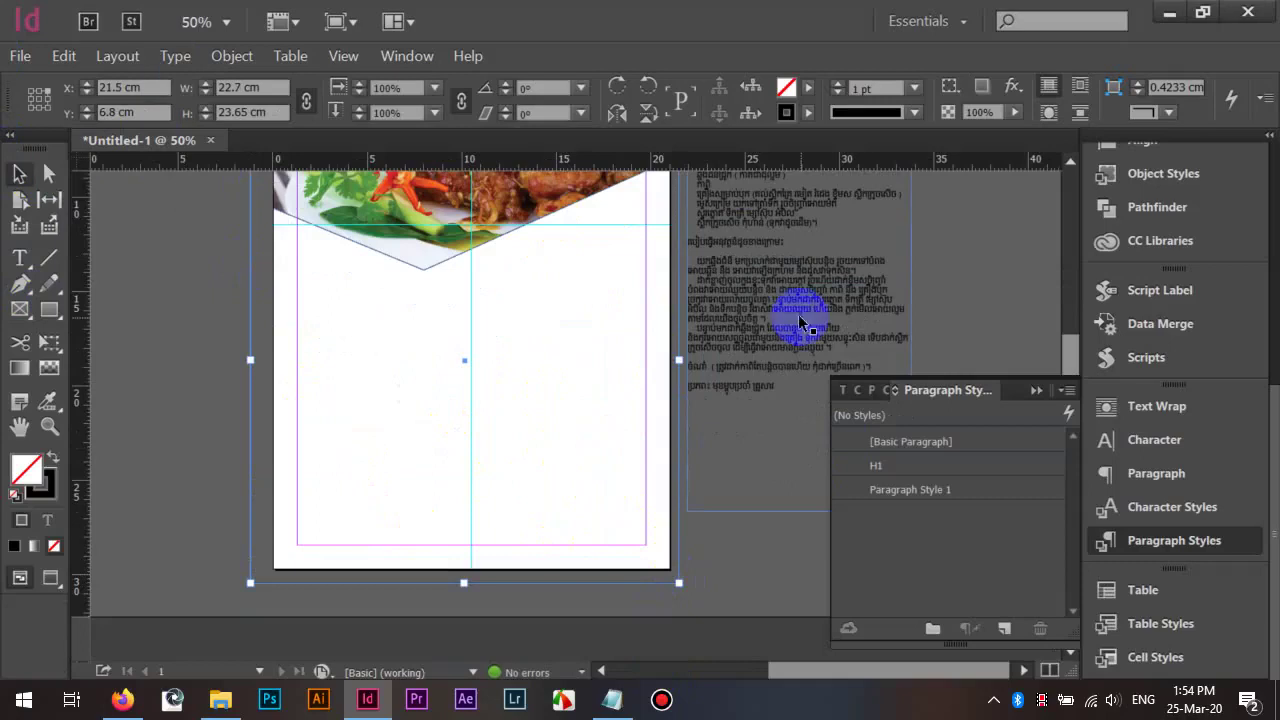
Arrange the large rectangle behind the photo frame and the other page objects
right_click(249, 276)
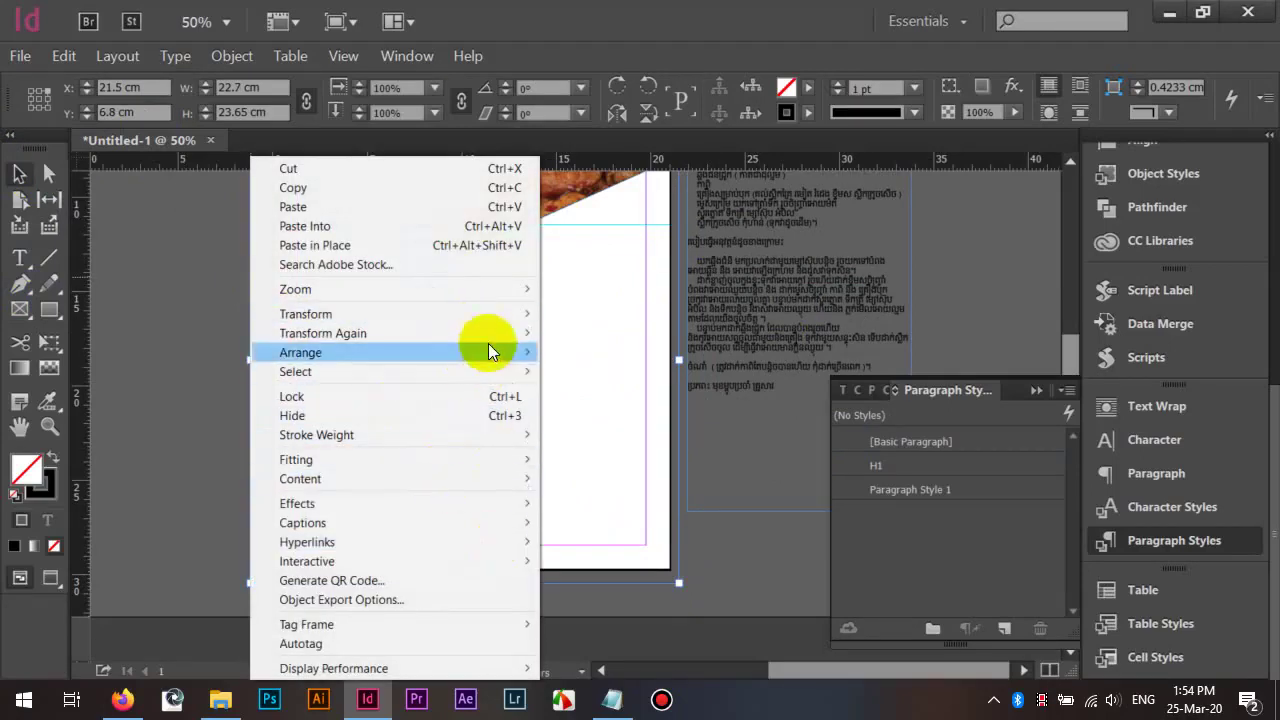
mouse_move(488, 350)
click(612, 370)
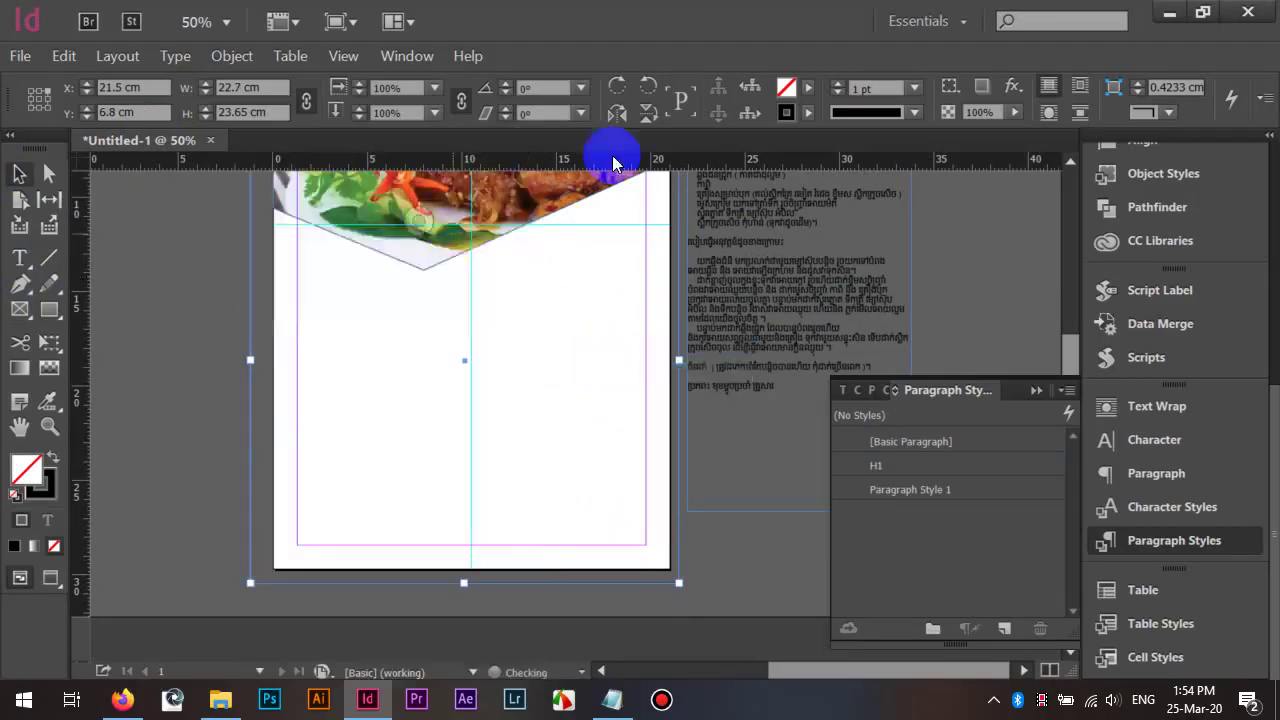
Load the color swatches from My Color.ase in the Software folder under GD Course > Indesign
click(808, 88)
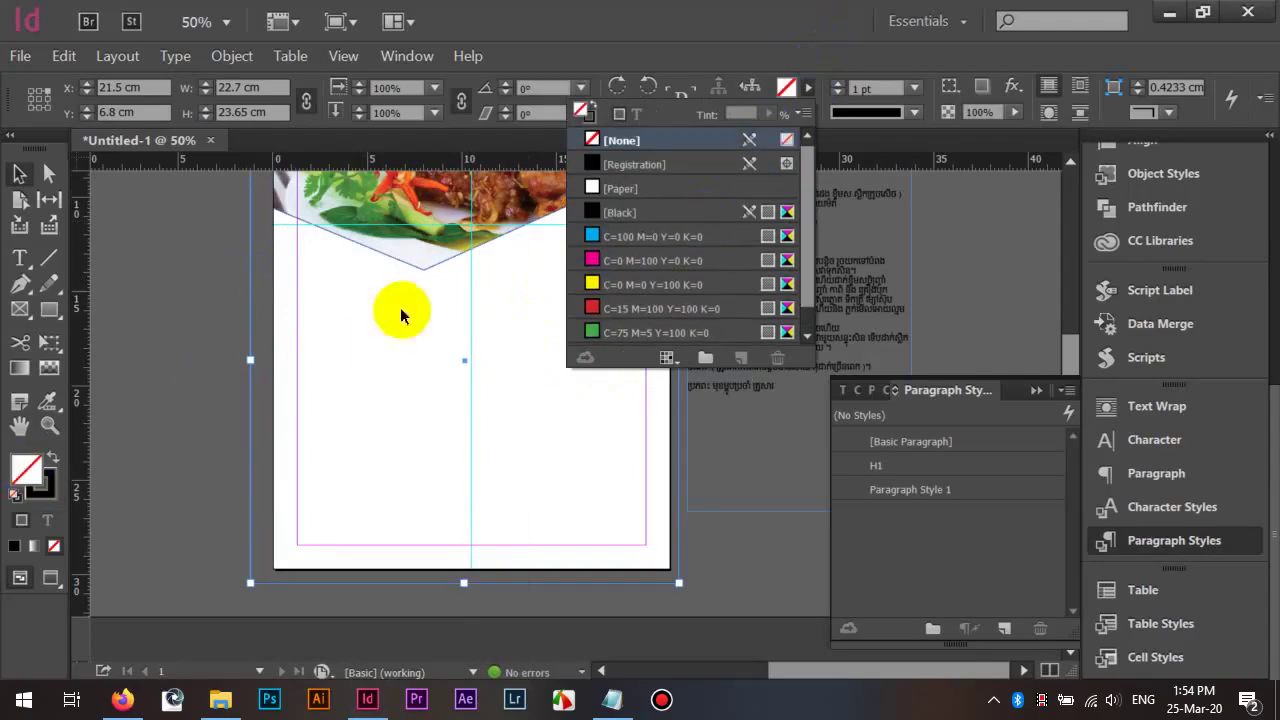
click(808, 114)
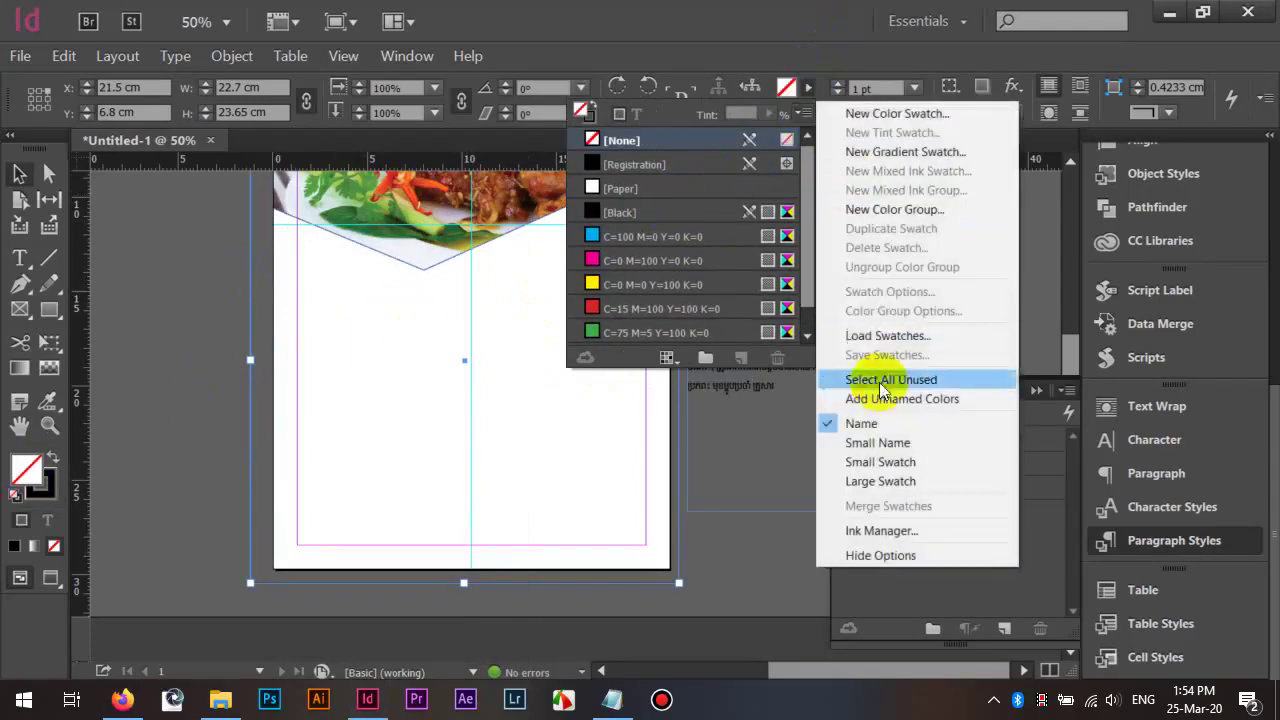
click(884, 334)
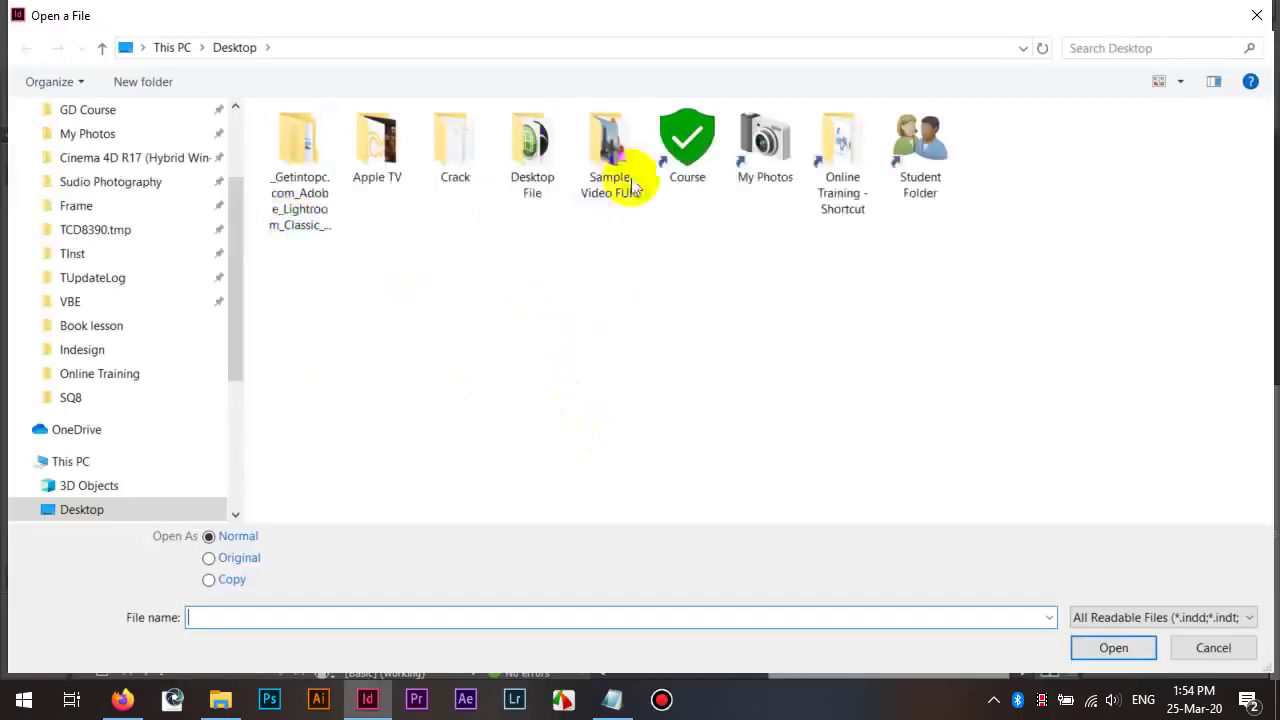
double_click(681, 142)
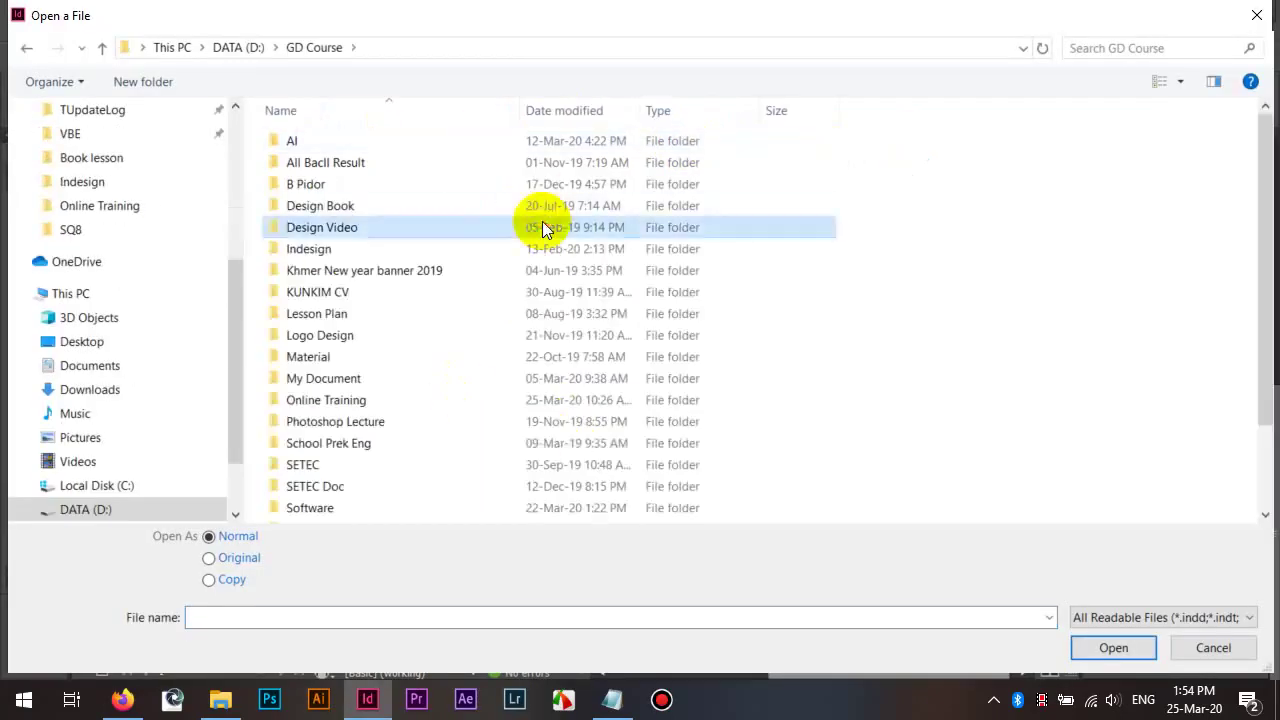
click(497, 441)
scroll(395, 485, down, 2)
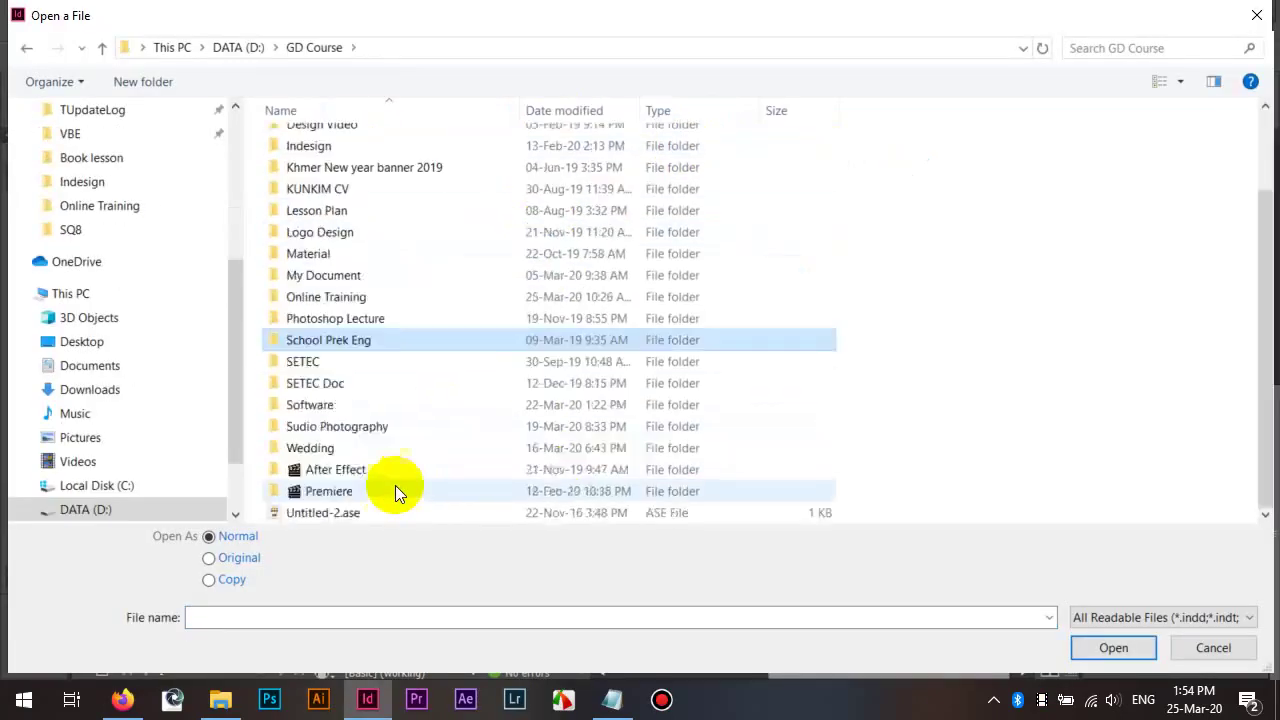
click(335, 404)
scroll(335, 400, up, 3)
click(330, 250)
double_click(330, 250)
scroll(310, 300, down, 5)
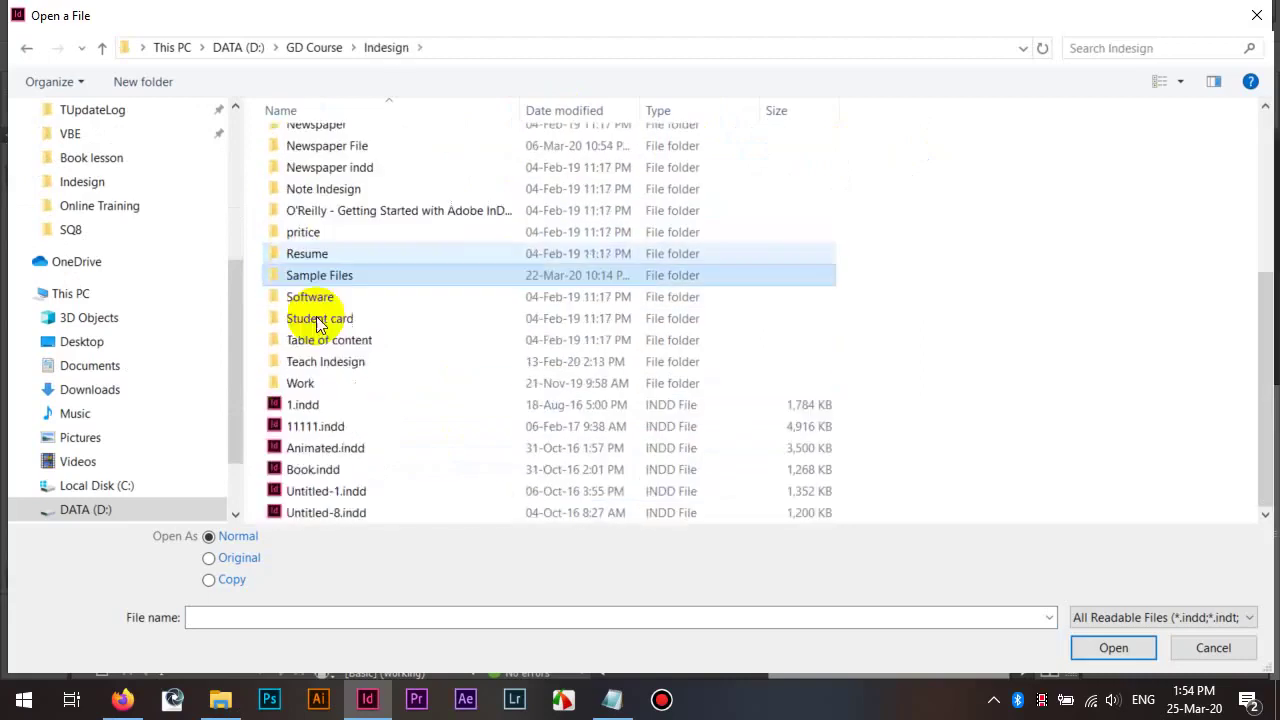
double_click(309, 297)
double_click(367, 268)
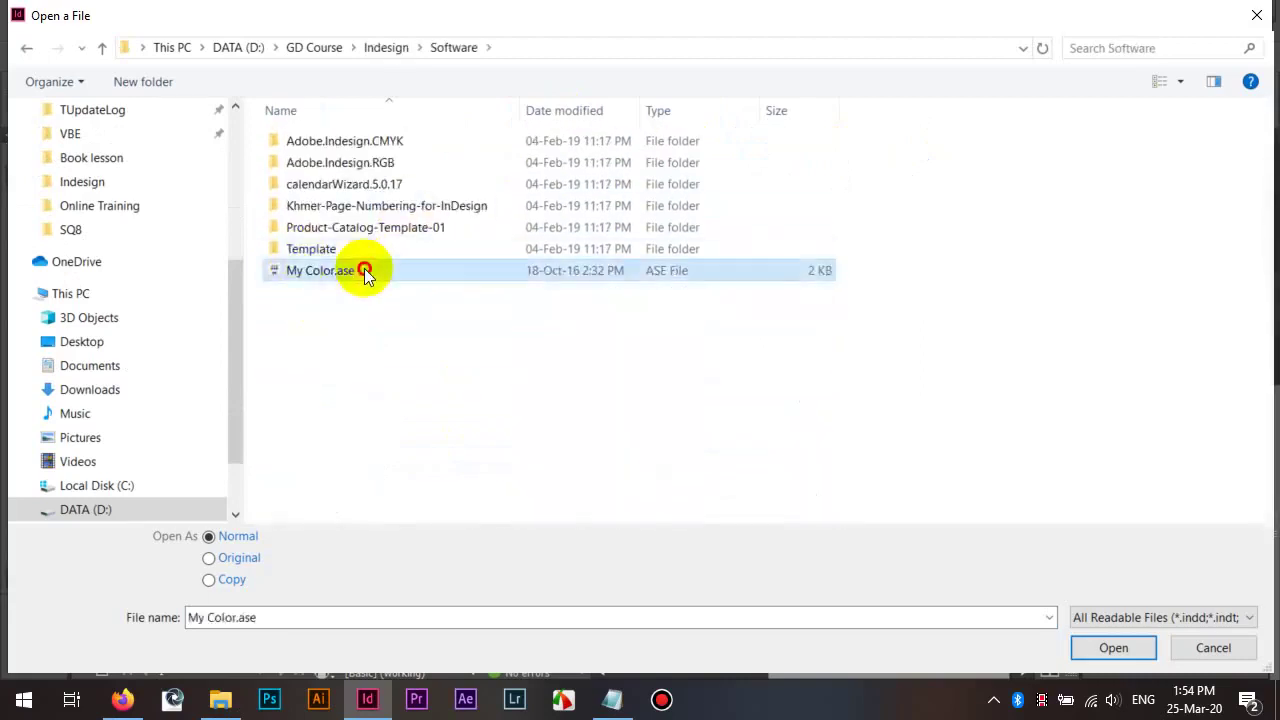
Fill the large background rectangle with the dark gray swatch R=77 G=77 B=77
click(808, 89)
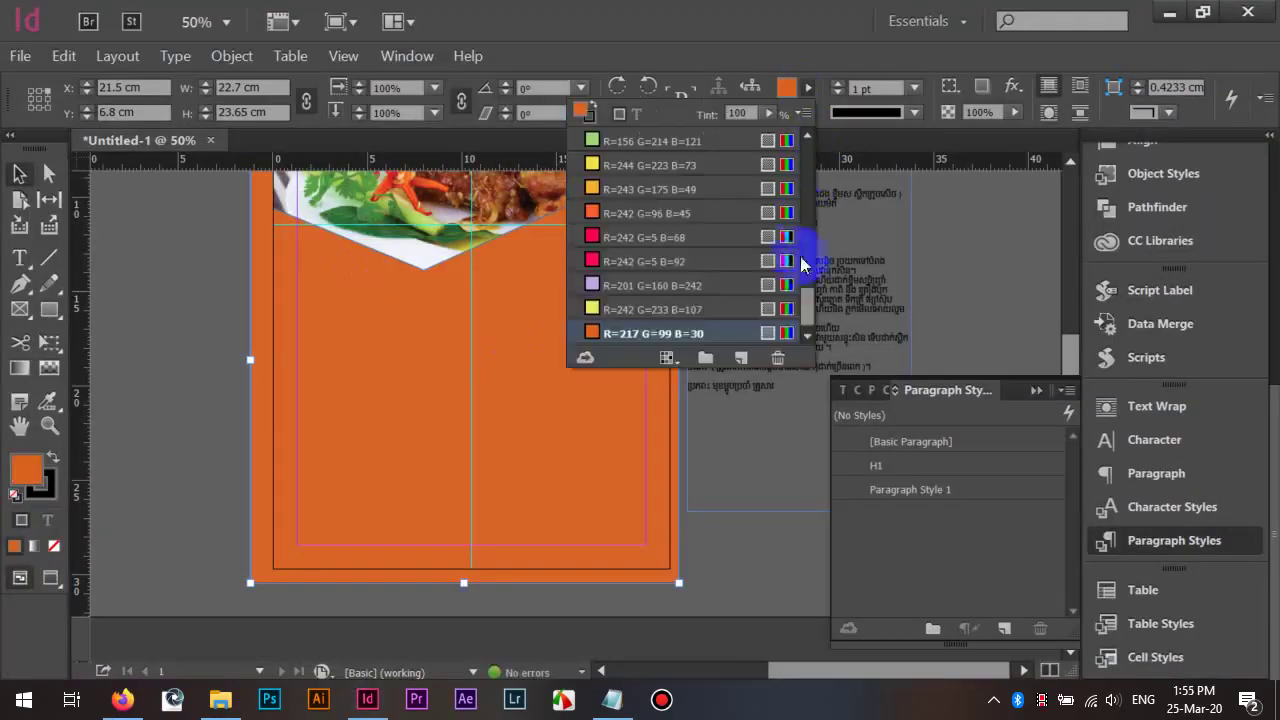
drag(808, 305, 816, 251)
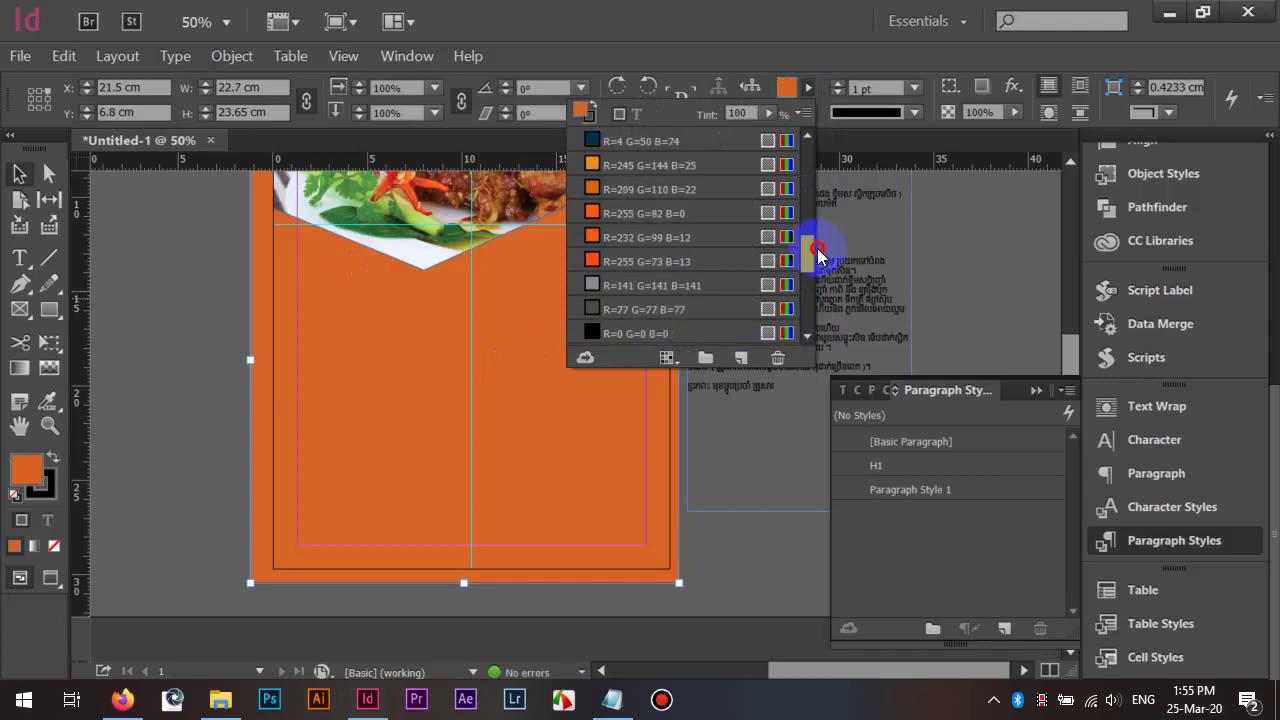
click(646, 313)
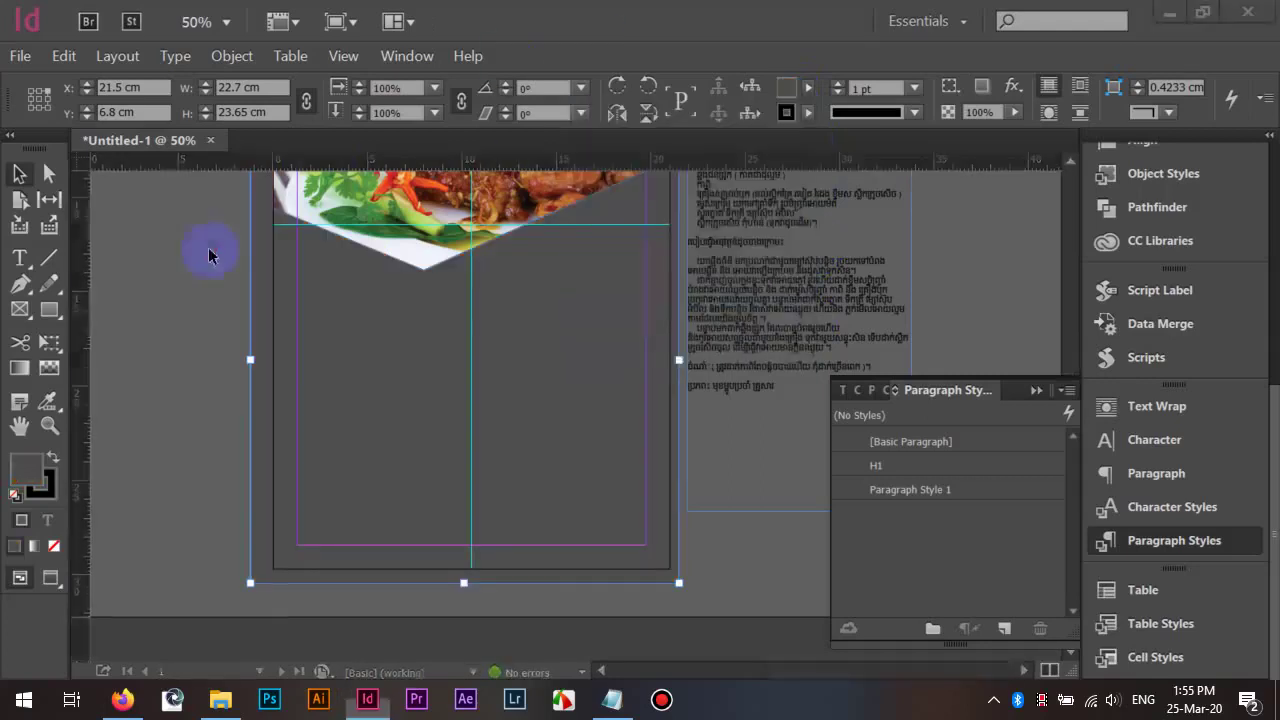
click(223, 403)
Resize the gray background rectangle so its left, bottom and right sides meet the page edges
click(251, 372)
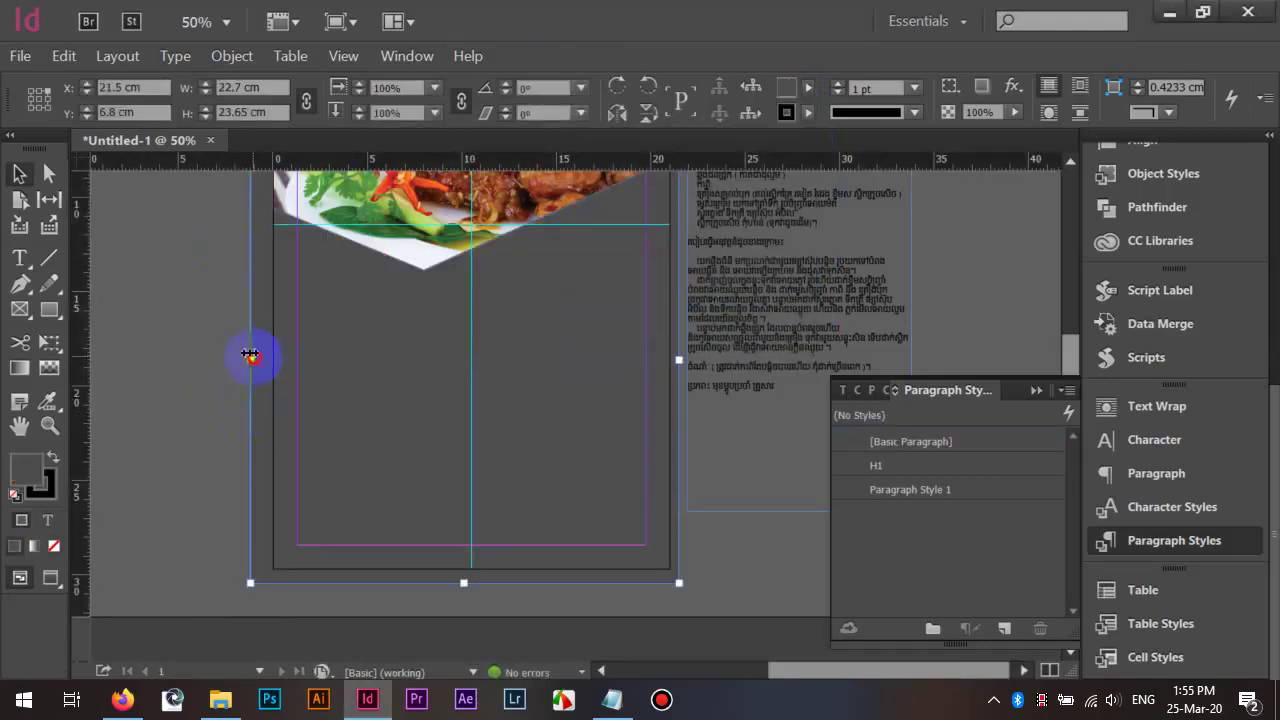
drag(250, 355, 273, 357)
drag(477, 577, 475, 564)
key(ctrl+z)
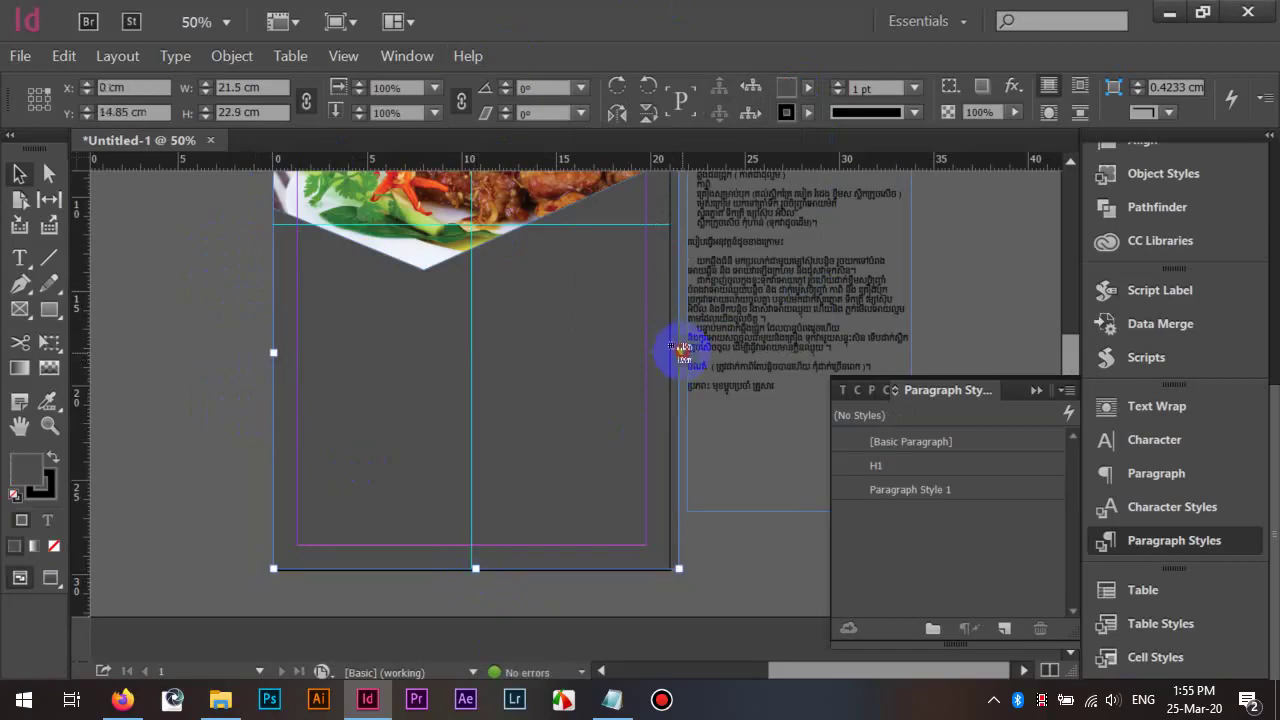
drag(680, 350, 633, 422)
click(235, 380)
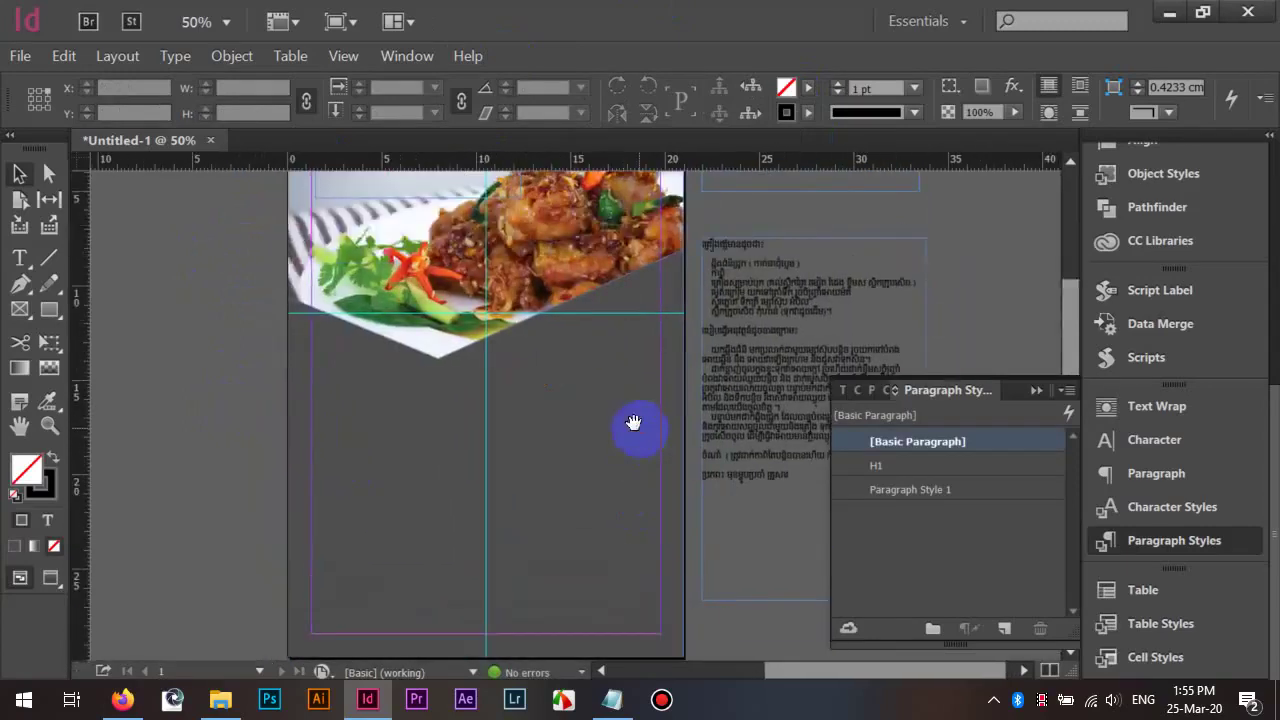
Draw a rectangle about 11.6 cm wide and 22.05 cm high over the page's lower right part, overlapping the photo
click(621, 407)
click(152, 270)
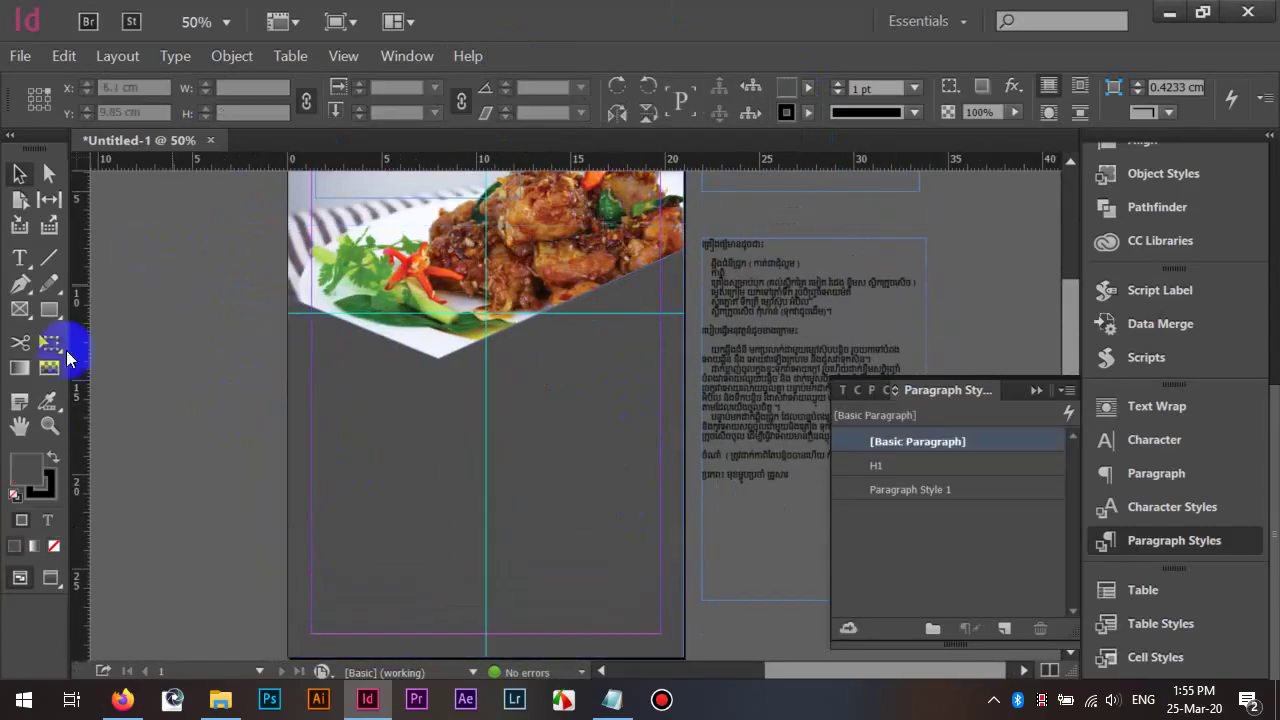
click(58, 309)
click(482, 288)
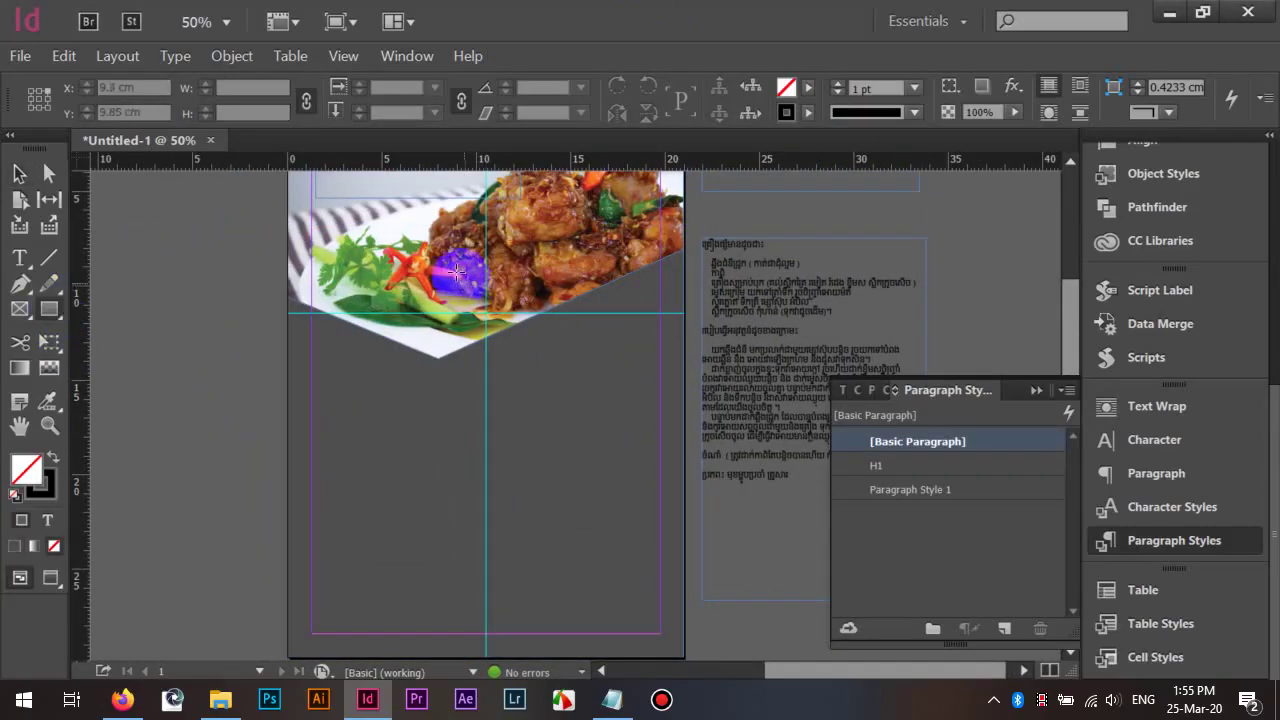
drag(465, 240, 682, 656)
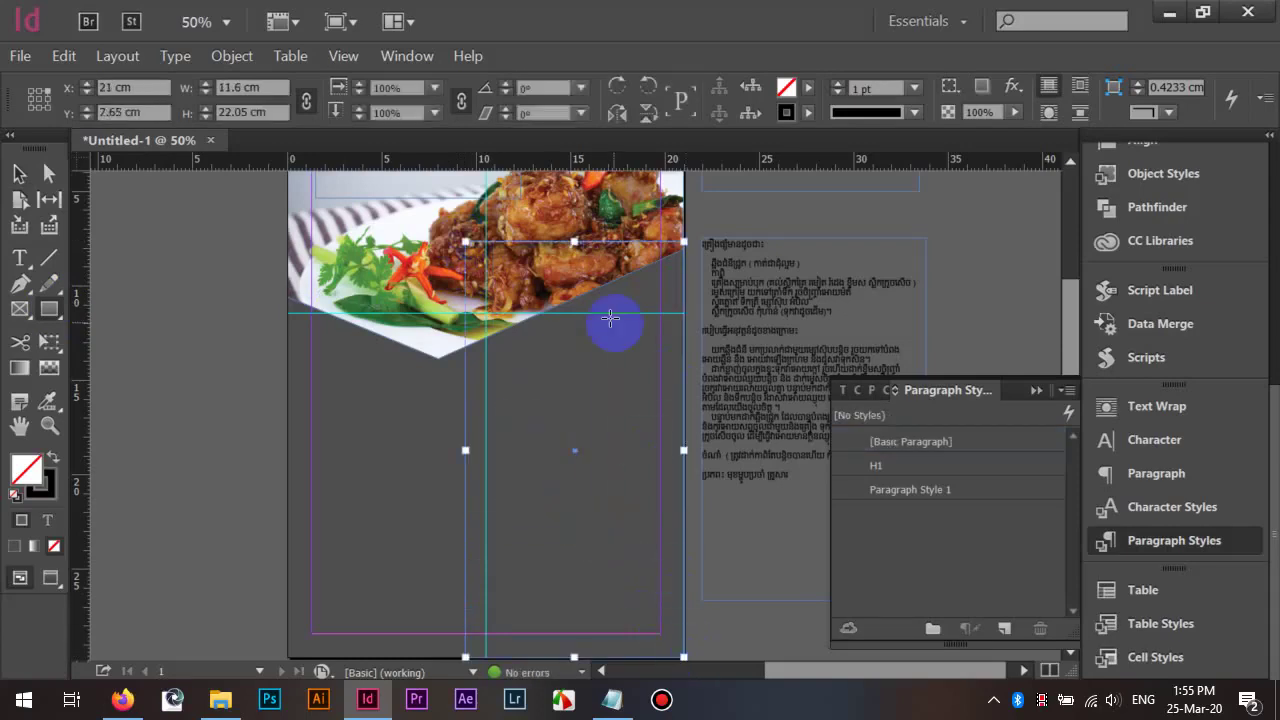
Duplicate the photo frame and the new rectangle together onto the pasteboard left of the page
shift+click(343, 210)
drag(345, 241, 149, 263)
click(455, 374)
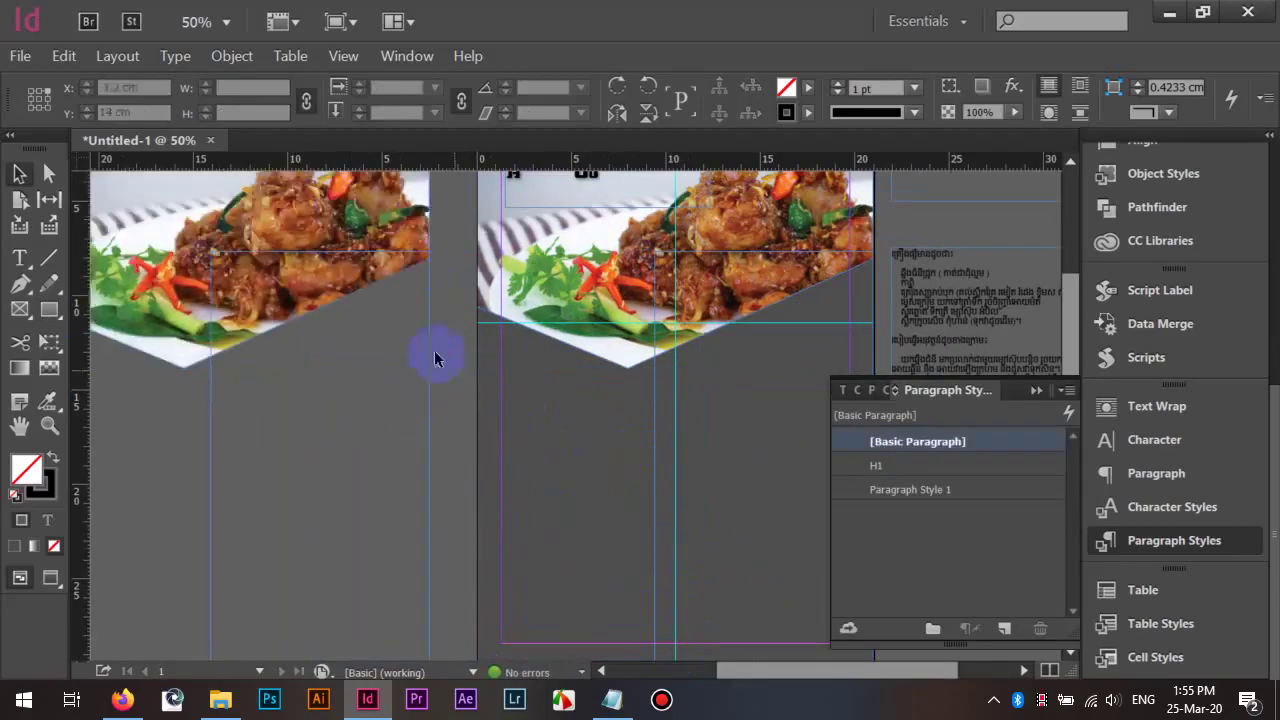
drag(434, 357, 506, 364)
Cut the copied photo's outline out of the copied rectangle with the Pathfinder Minus Back operation
click(456, 321)
click(424, 270)
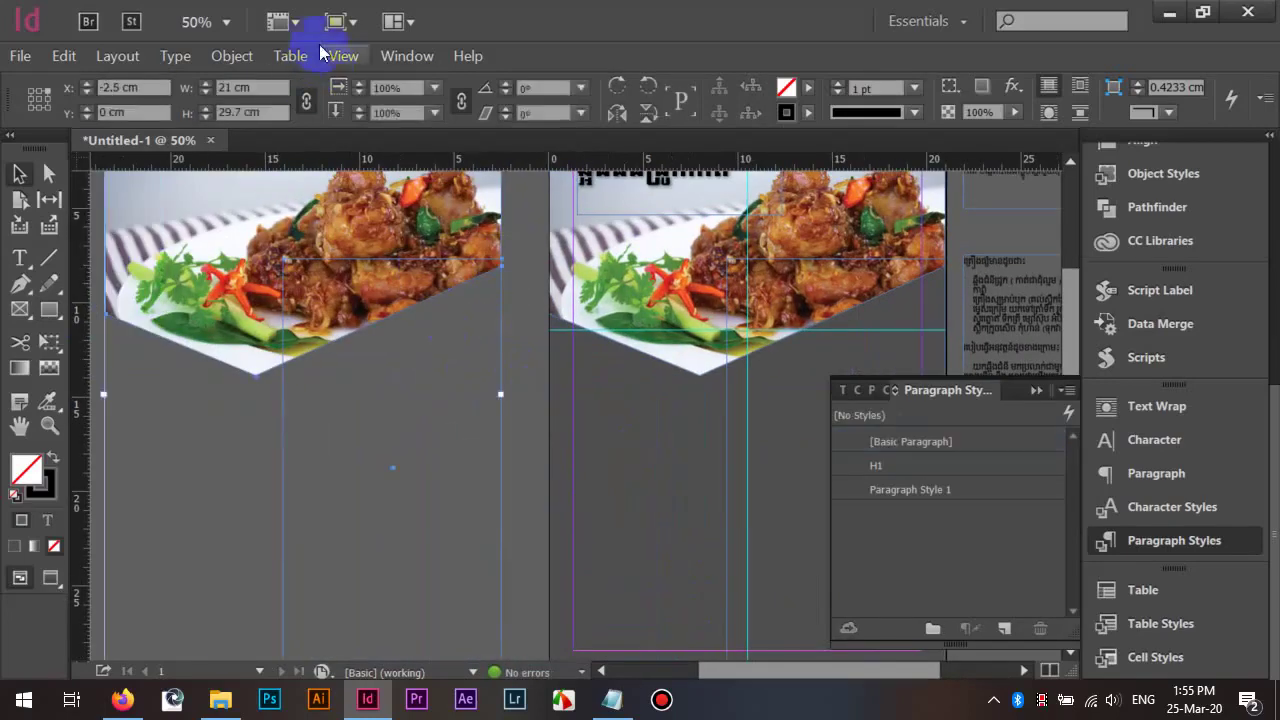
click(175, 56)
click(232, 56)
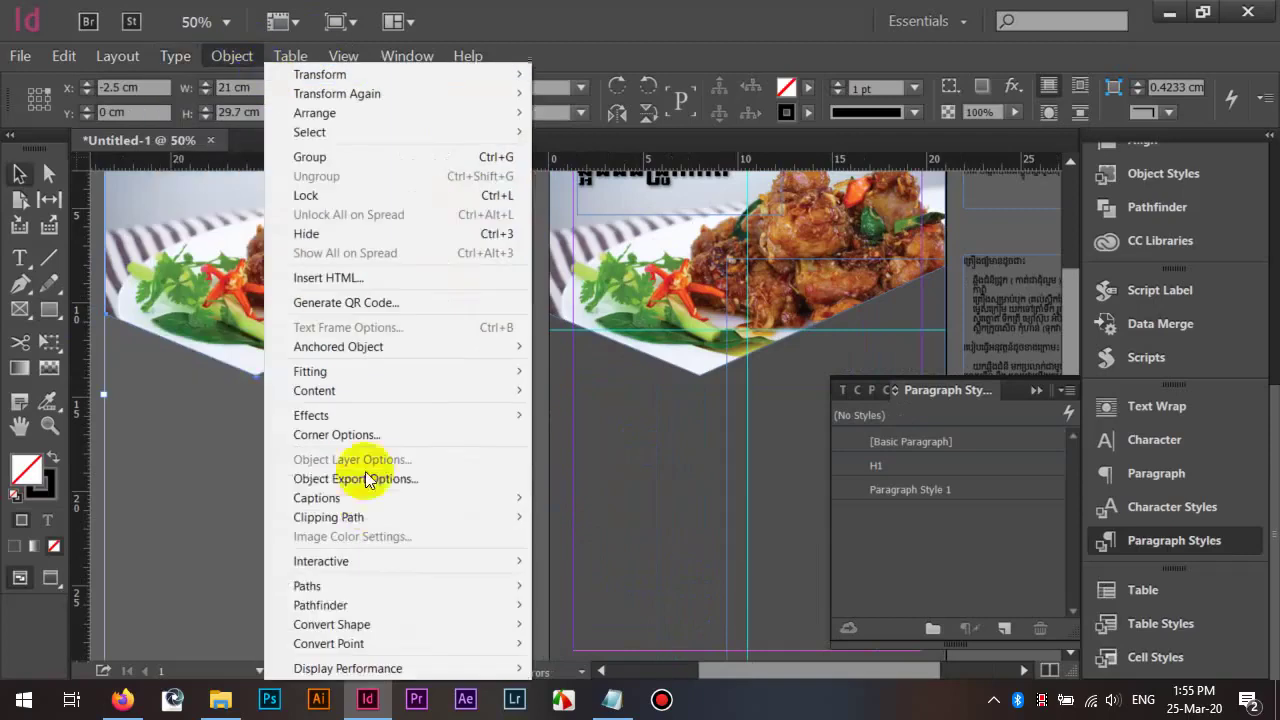
mouse_move(463, 603)
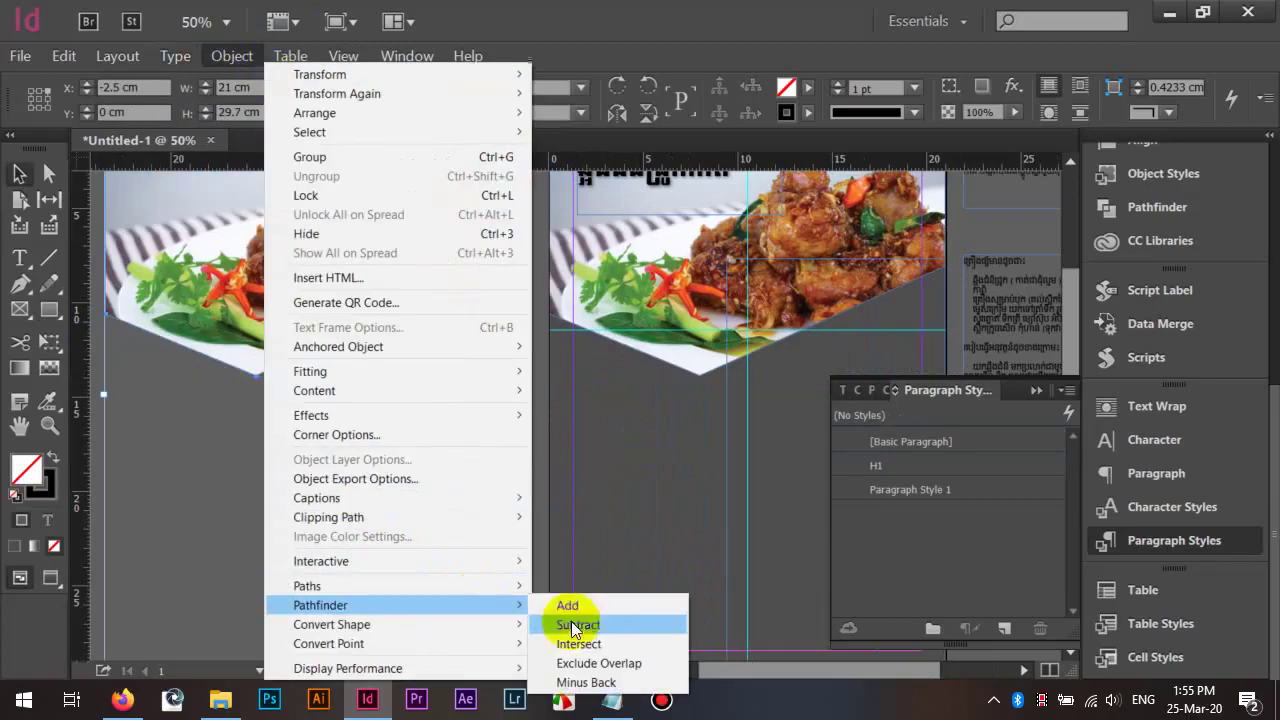
click(630, 680)
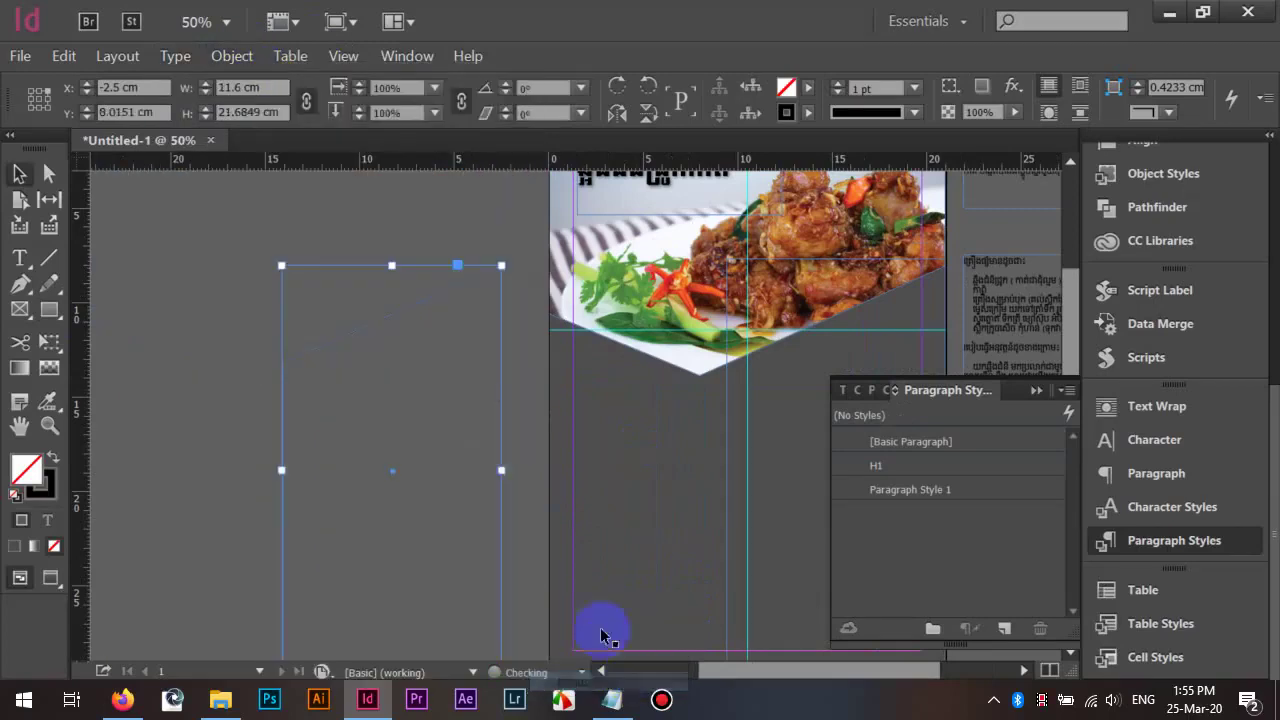
click(486, 222)
Delete the original unfilled rectangle overlapping the photo on the page
drag(411, 424, 345, 372)
key(ctrl+minus)
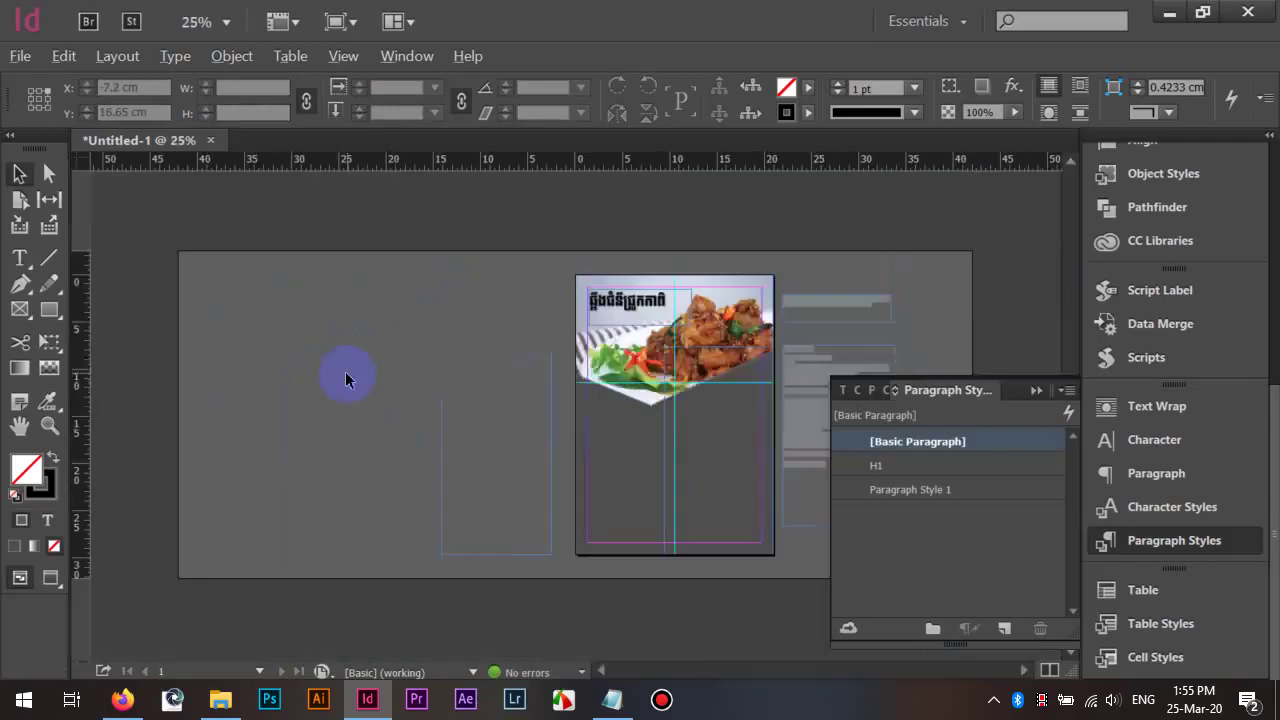
click(721, 349)
key(Delete)
Fill the cut shape on the pasteboard with the green swatch C=75 M=5 Y=100 K=0
click(498, 453)
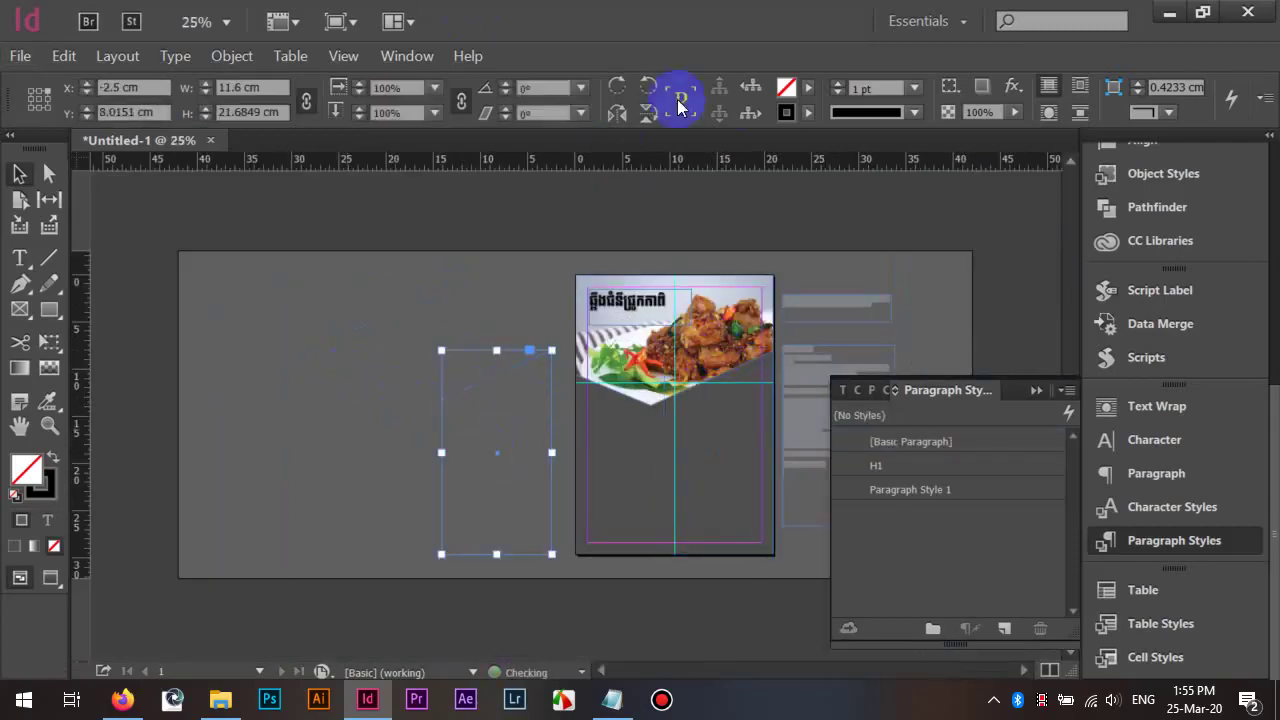
click(806, 90)
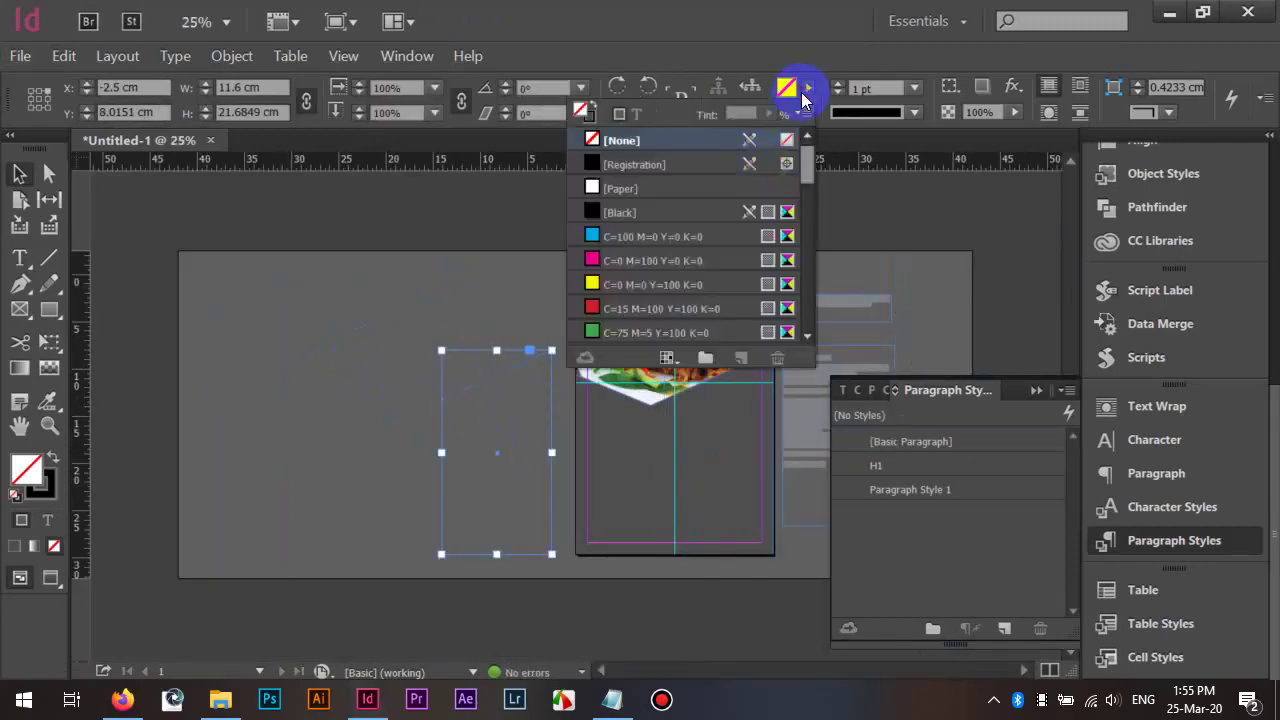
click(649, 307)
scroll(649, 307, down, 1)
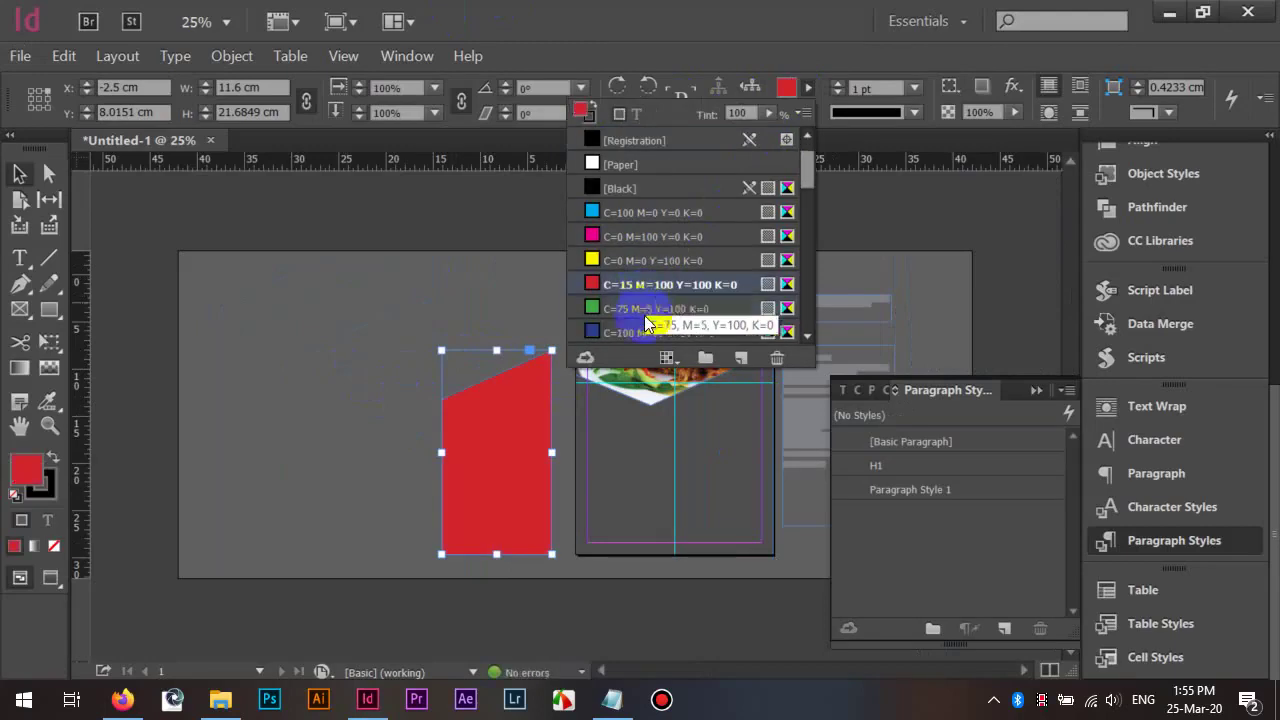
click(642, 314)
click(468, 291)
click(467, 291)
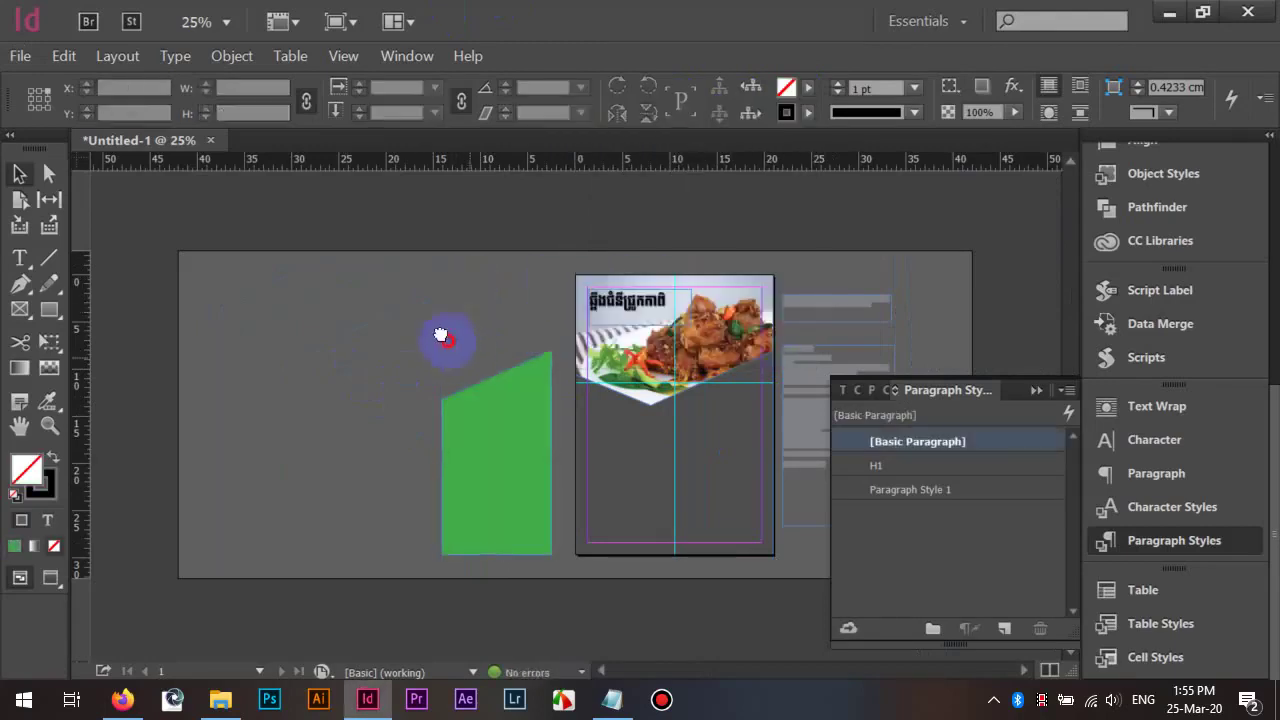
Raise the green shape's slanted top edge in two large nudges, making the shape about 22.39 cm high
scroll(564, 405, up, 1)
drag(449, 337, 331, 200)
scroll(452, 340, down, 1)
scroll(586, 349, up, 1)
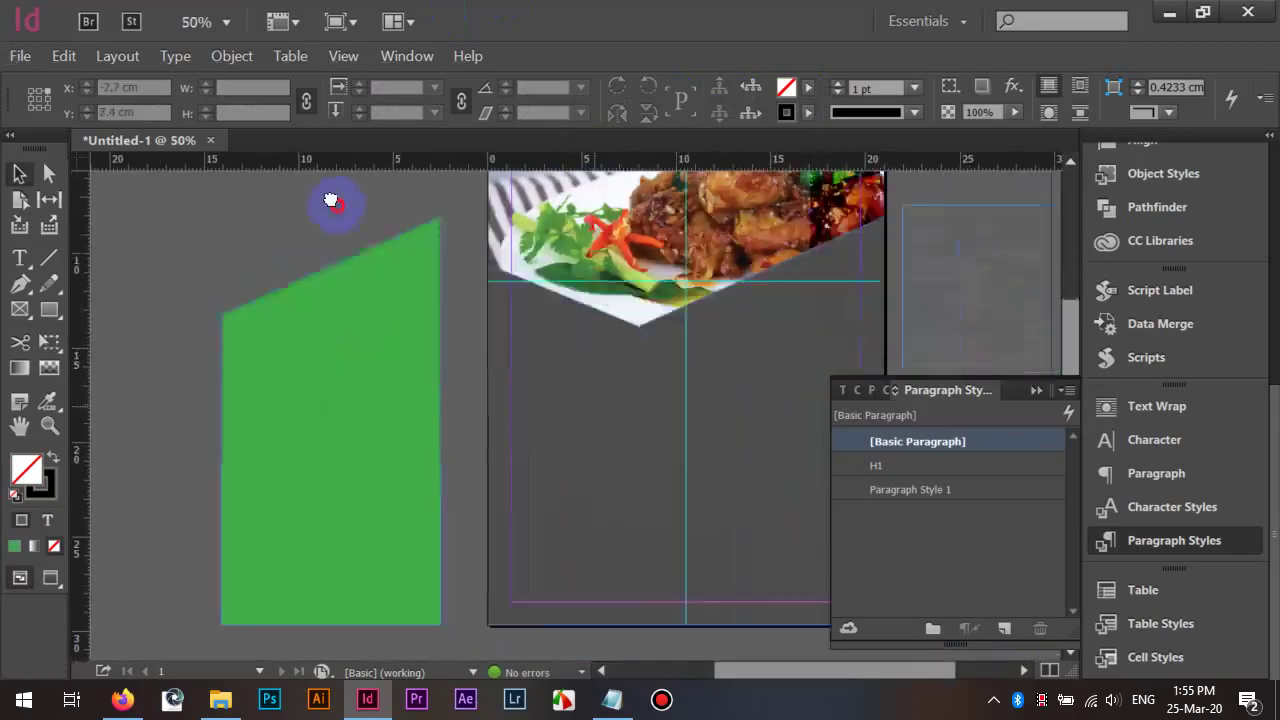
click(363, 331)
click(52, 176)
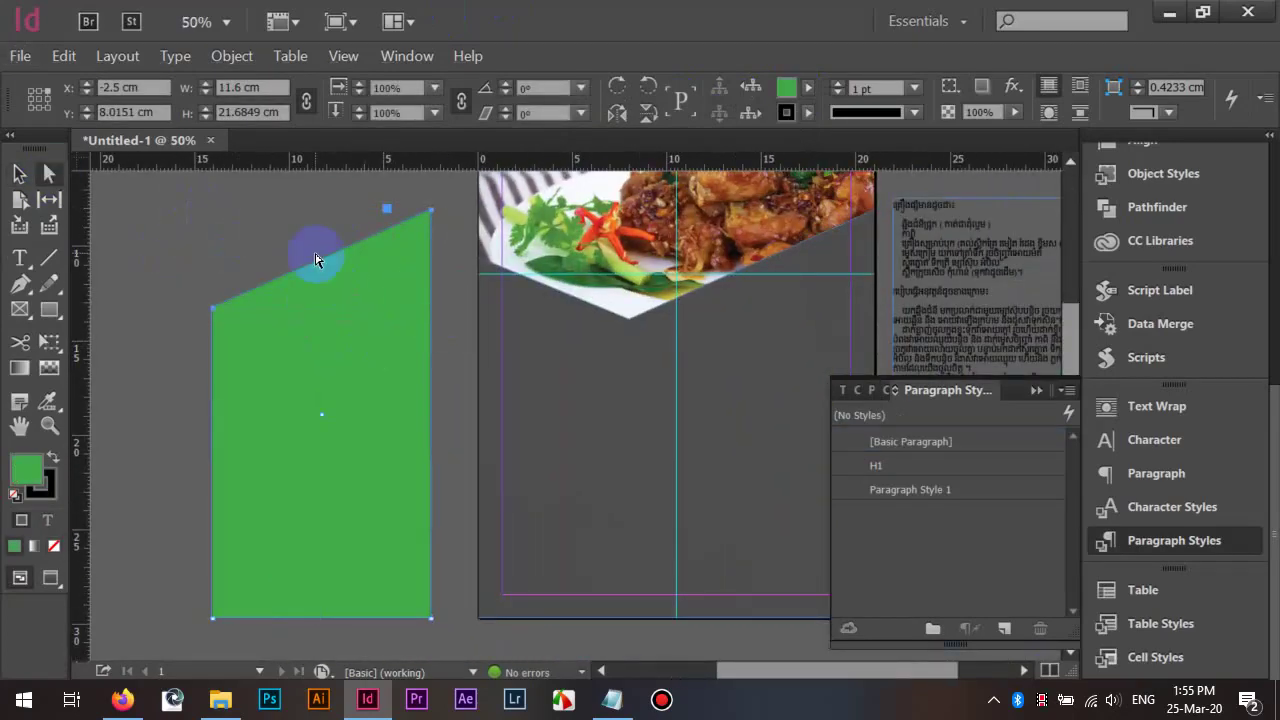
key(shift+Up)
key(shift+Up)
key(v)
click(183, 243)
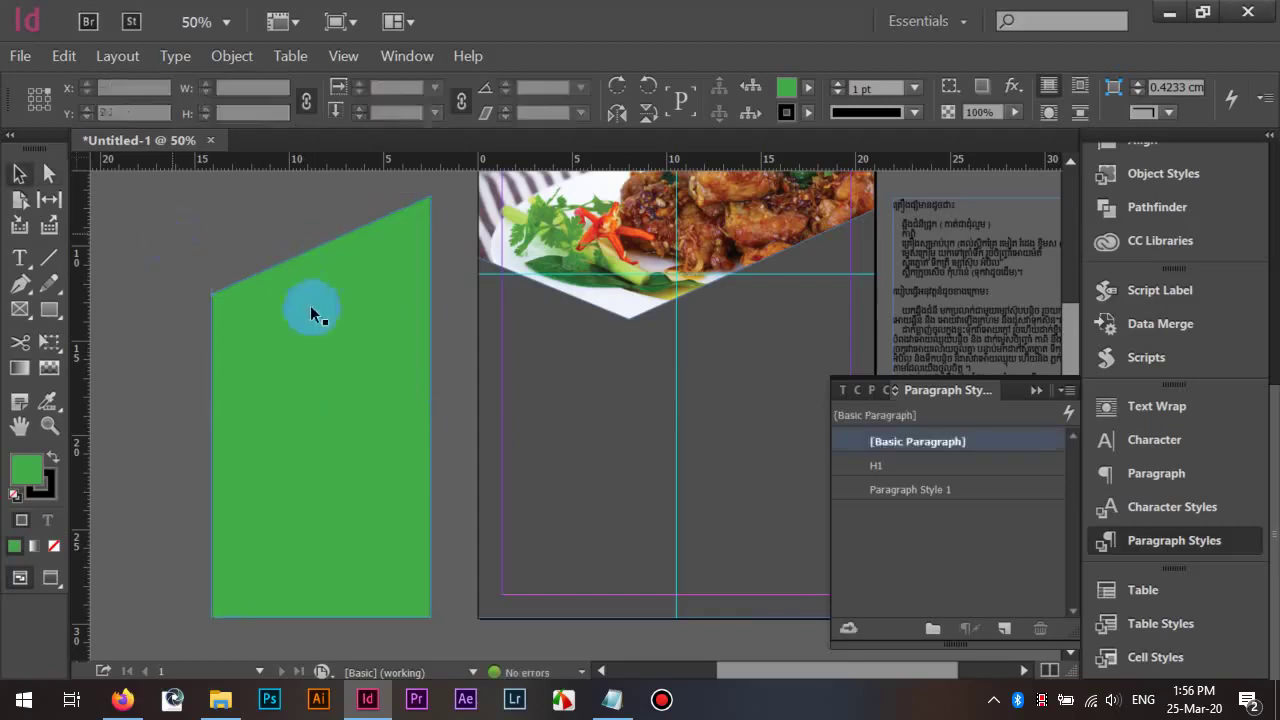
Place the green shape at the page's lower right and shrink it to about 11.2 by 21.62 cm
drag(743, 335, 530, 335)
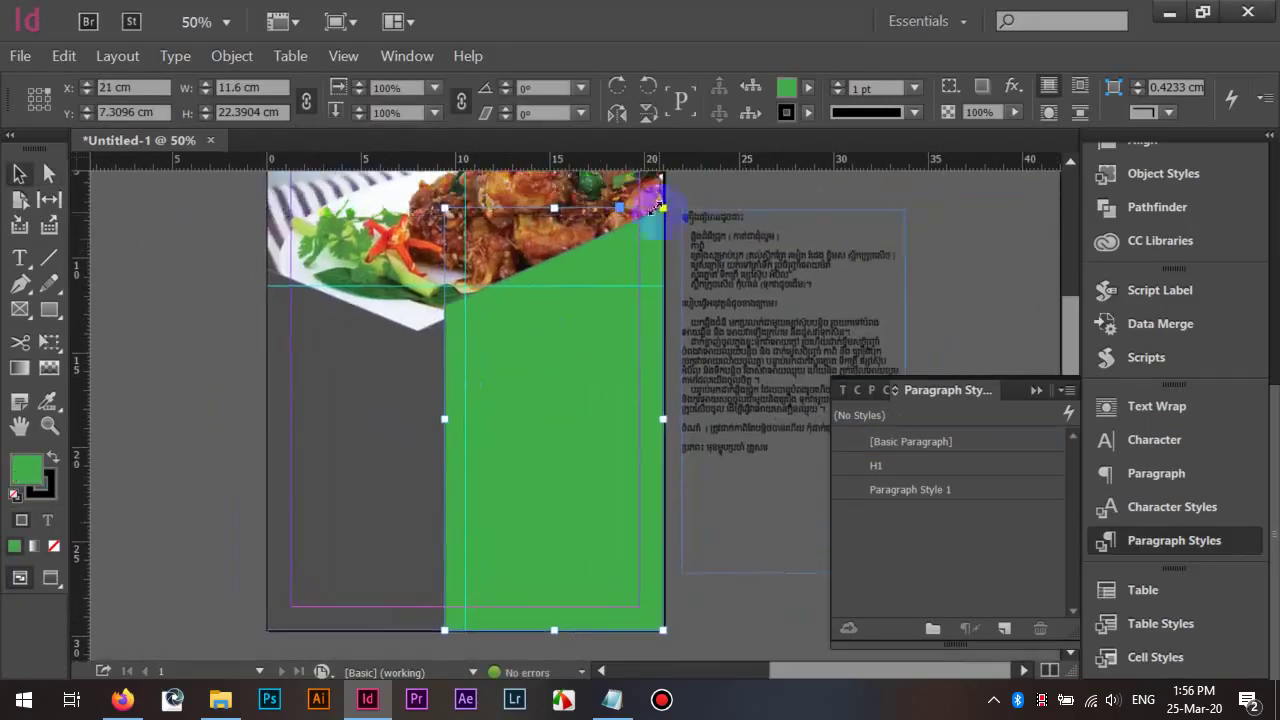
drag(664, 628, 656, 615)
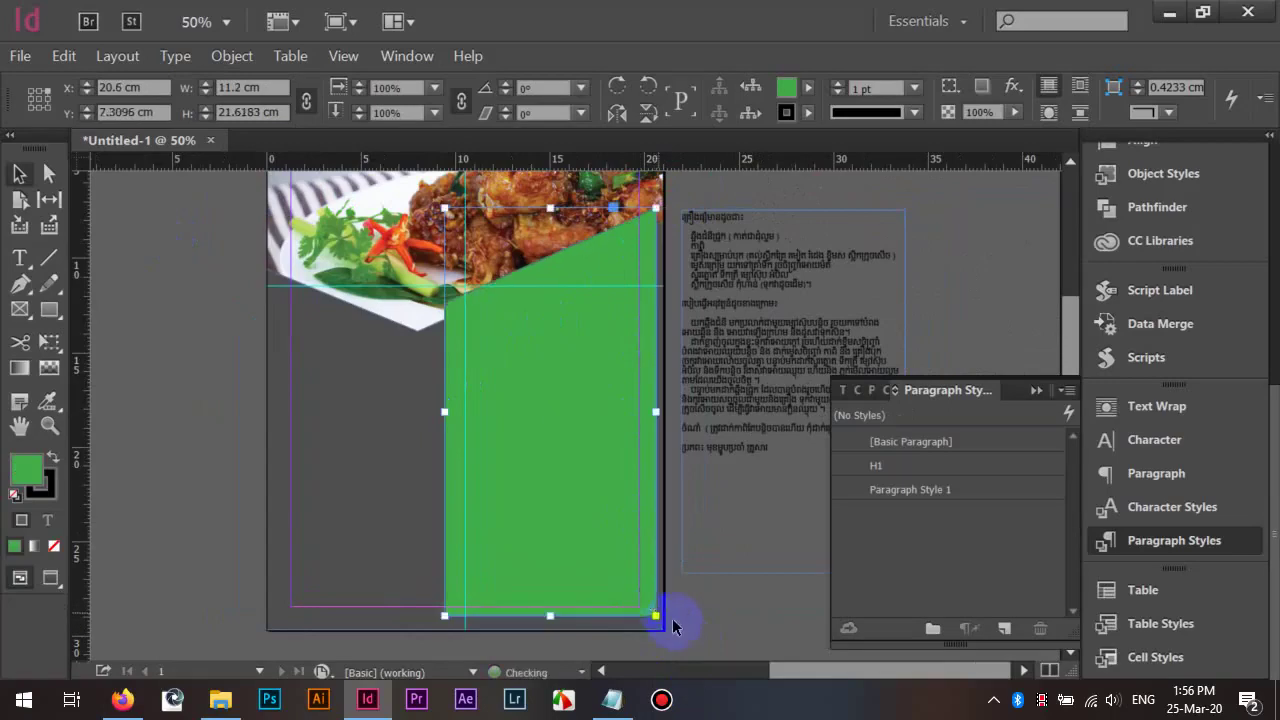
click(697, 618)
Stretch the green shape's lower side down to the page's bottom edge
scroll(683, 598, up, 1)
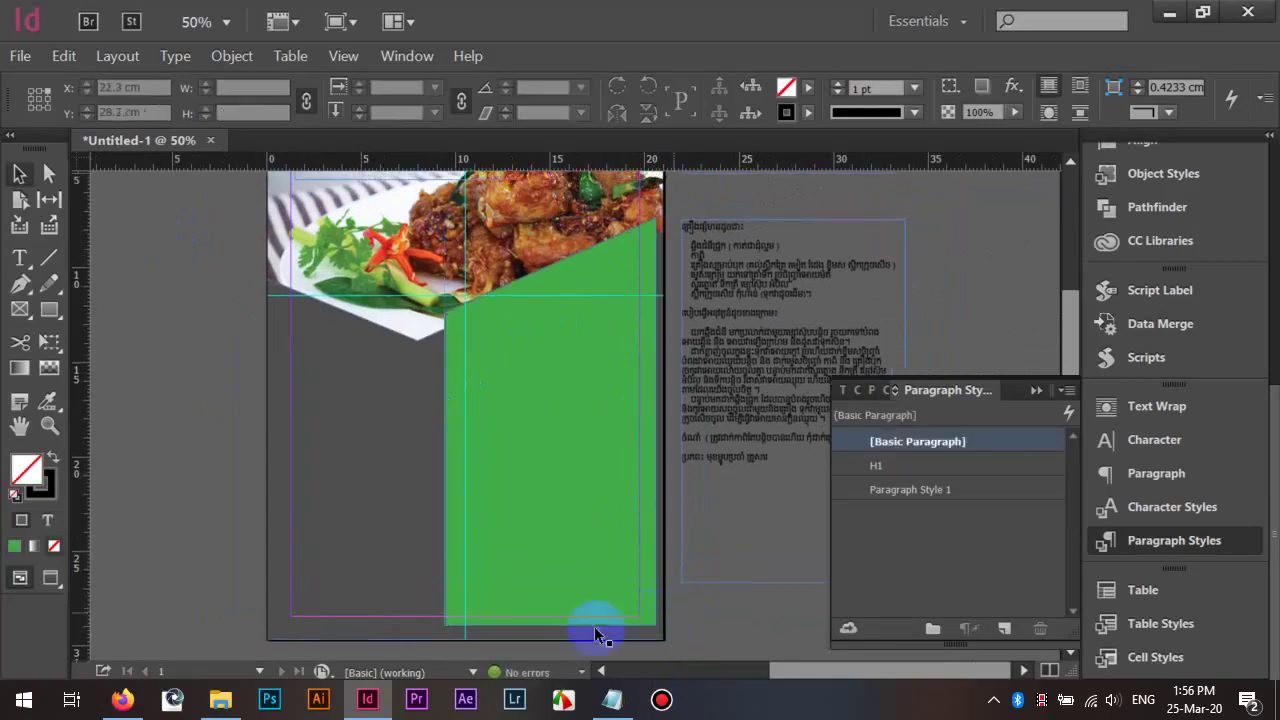
click(593, 616)
drag(548, 627, 552, 641)
click(687, 602)
drag(684, 595, 678, 590)
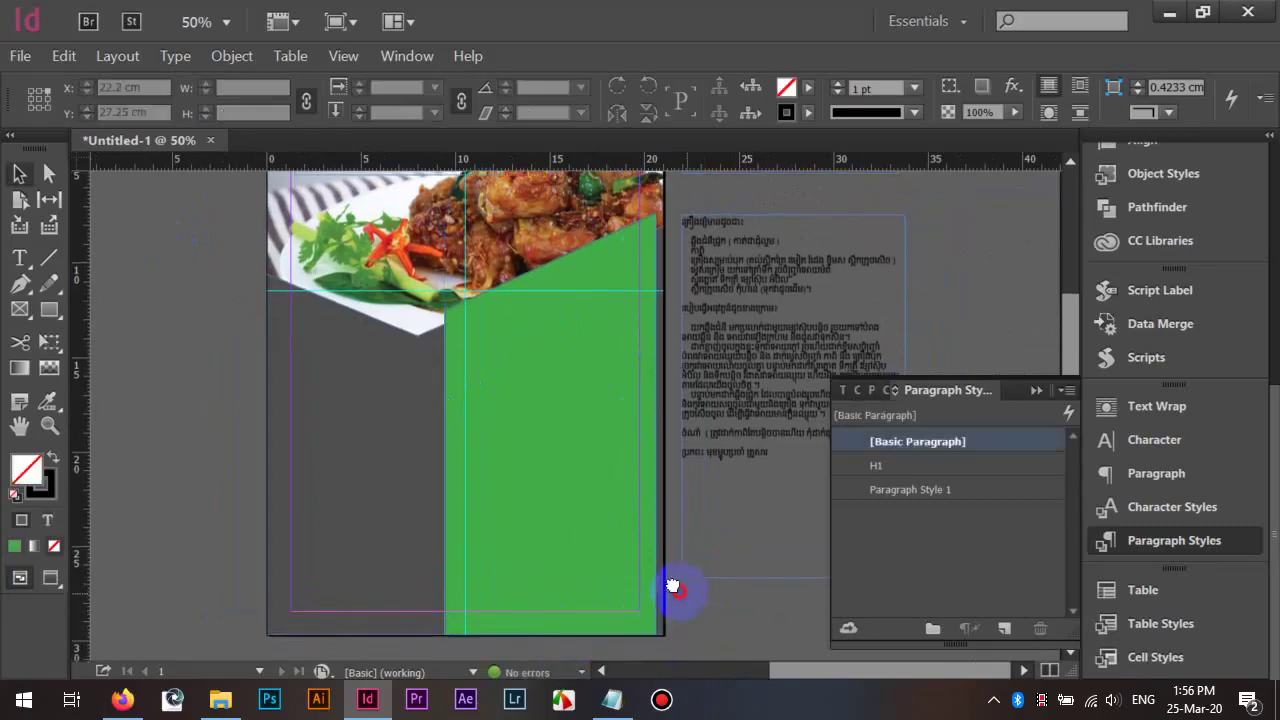
Set the green shape's stroke weight to 0 pt and deselect it
click(599, 528)
click(840, 98)
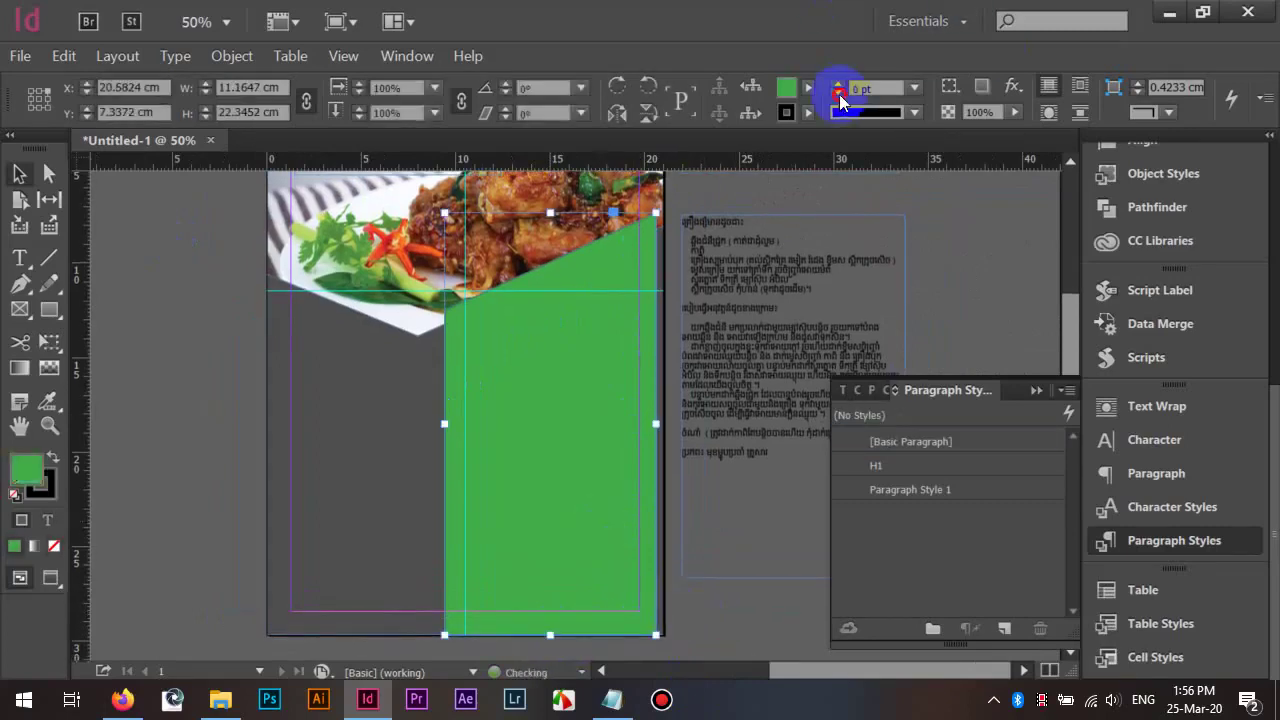
click(237, 337)
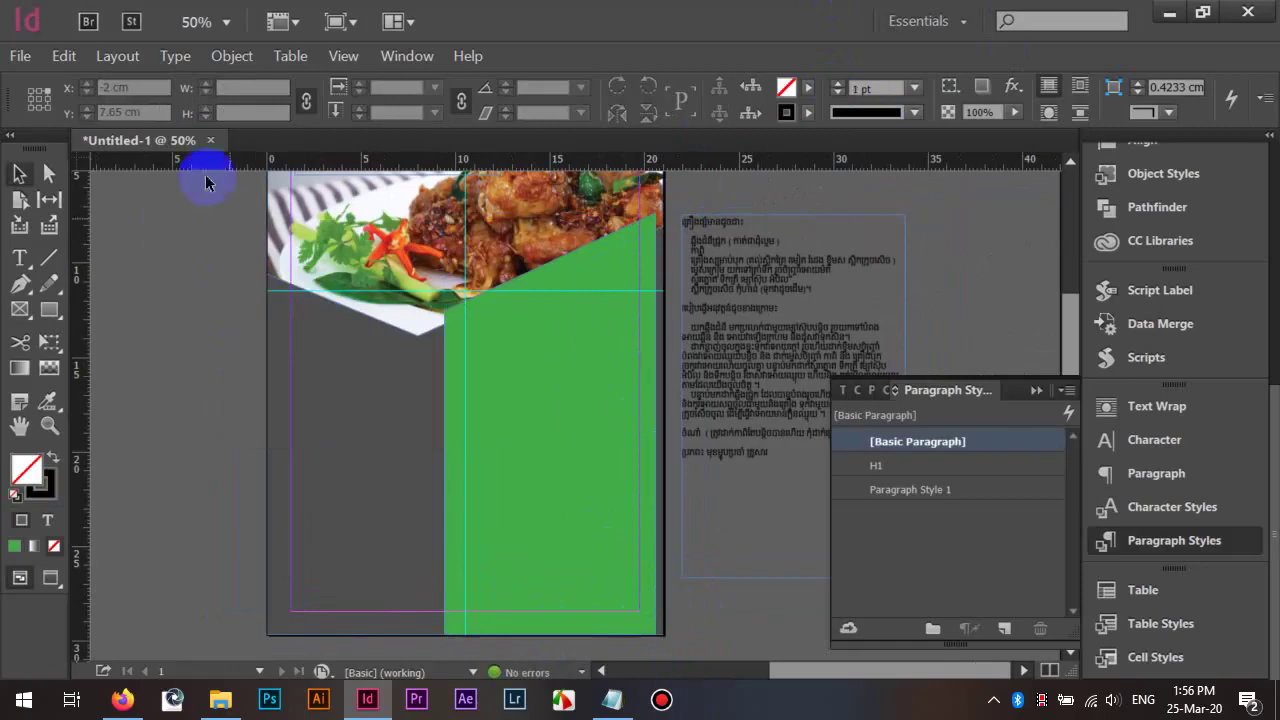
Preview the page without guides and frame edges to examine the photo and green panel, and return to the normal view
click(336, 21)
click(354, 89)
drag(600, 309, 553, 343)
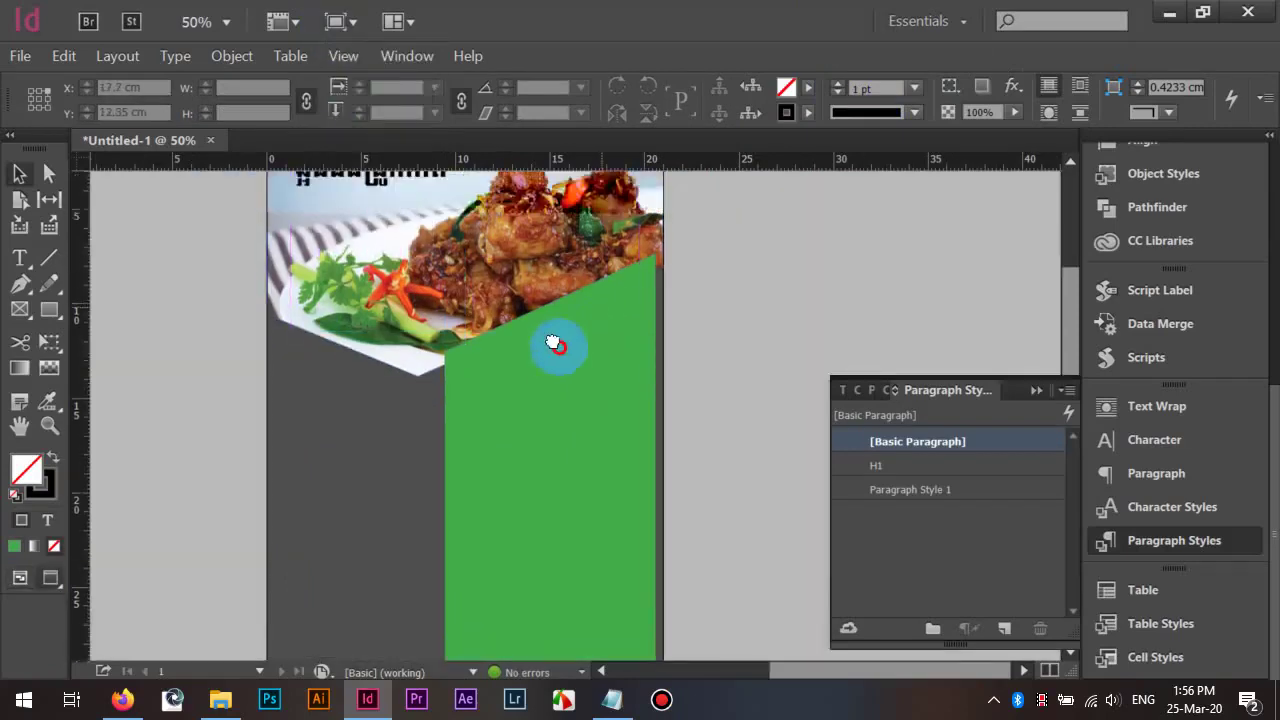
drag(751, 286, 707, 296)
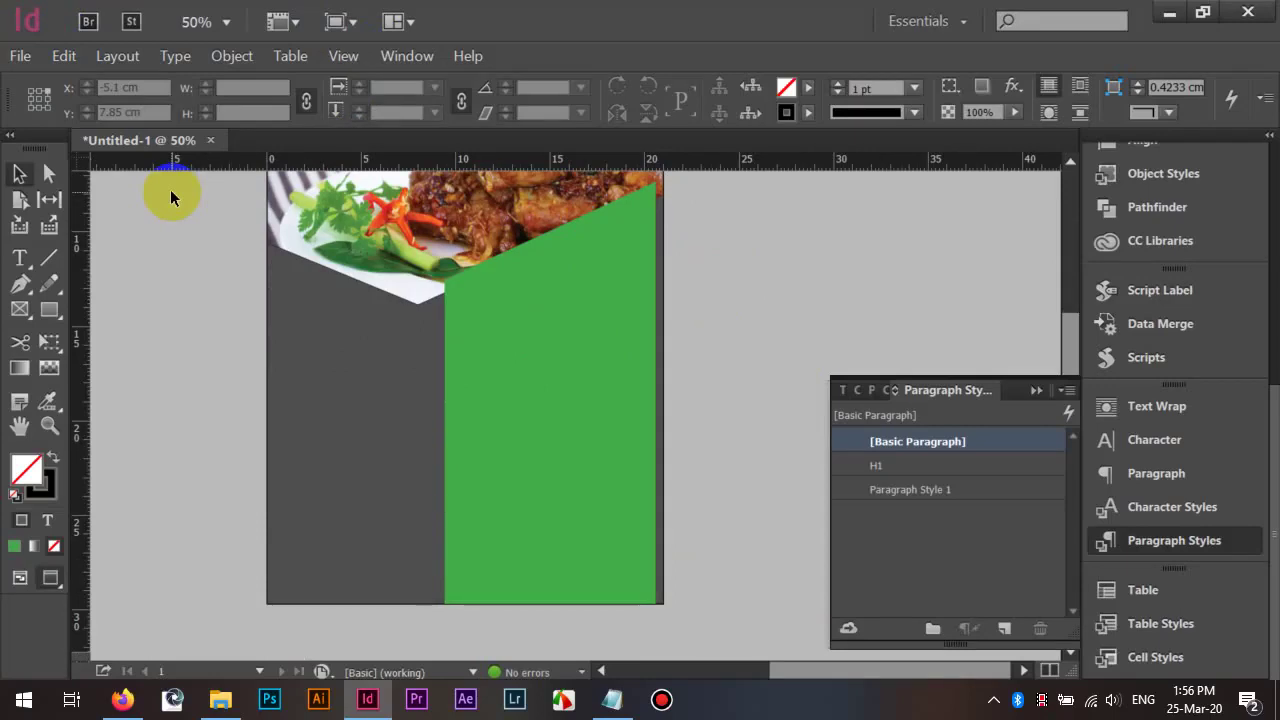
key(F10)
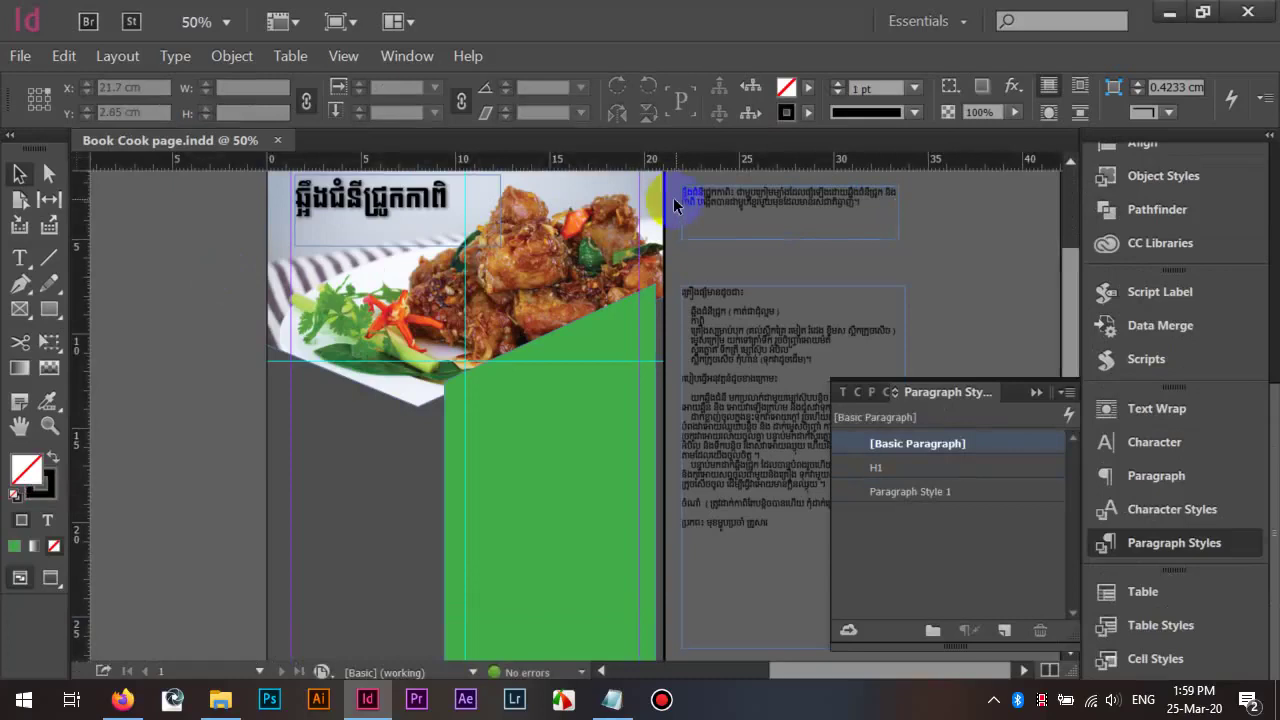
Move the short intro text frame from the pasteboard to the gray area below the photo, near the left margin
click(617, 200)
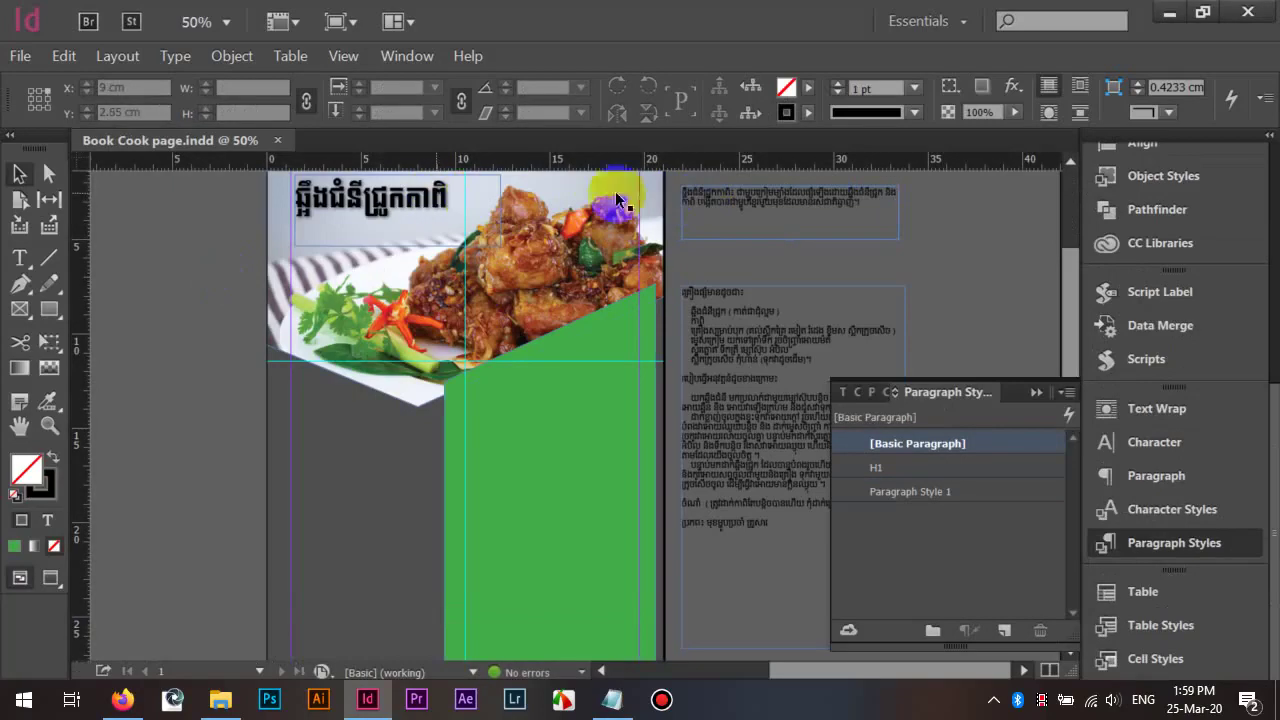
drag(747, 199, 305, 475)
click(711, 331)
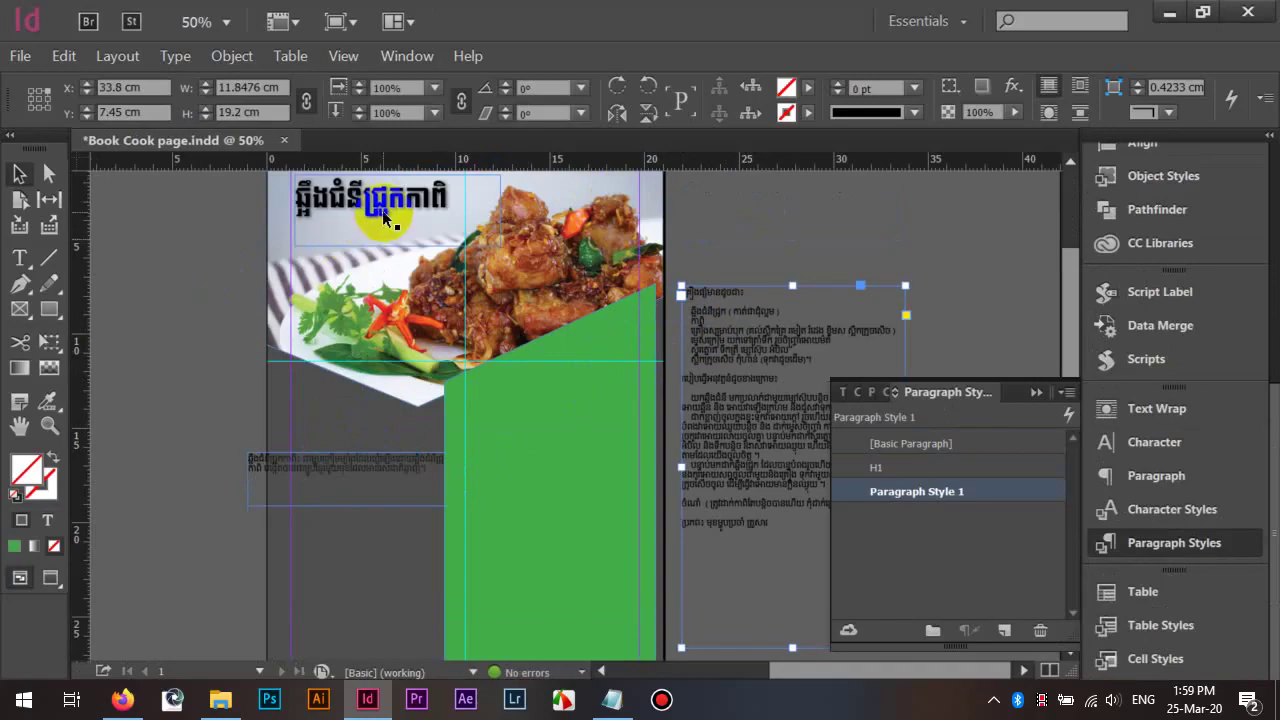
click(334, 477)
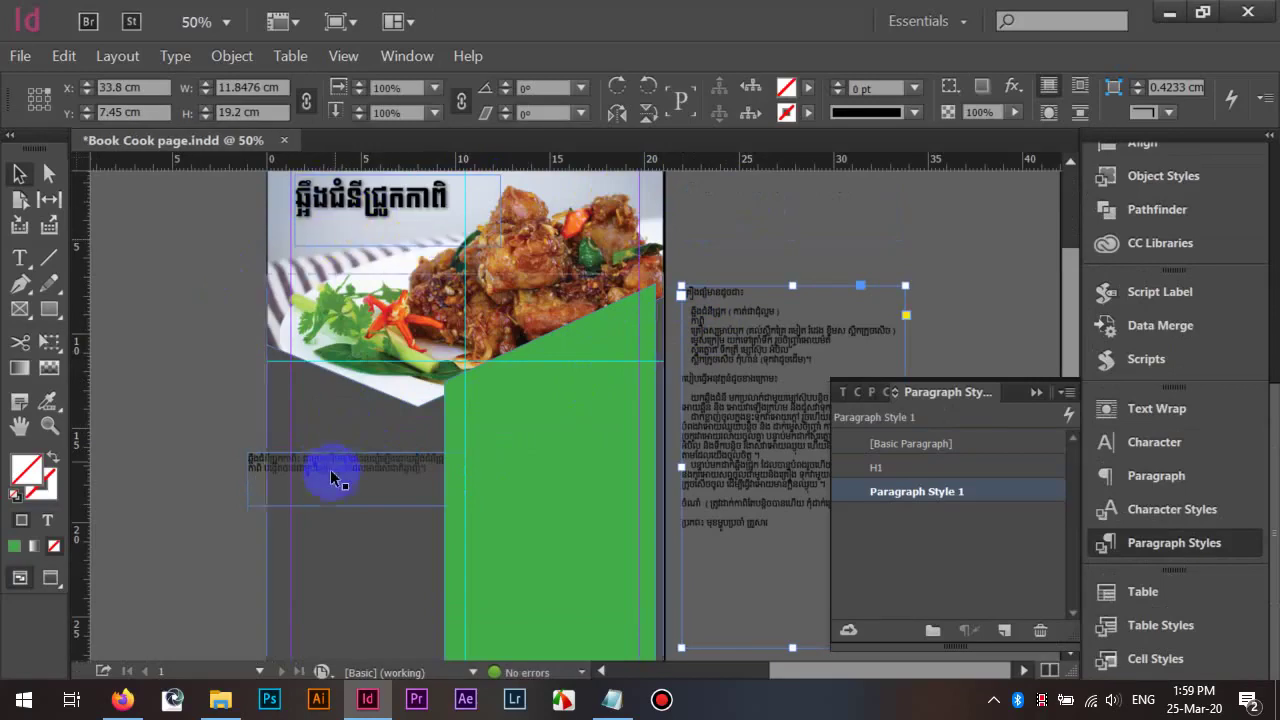
click(737, 375)
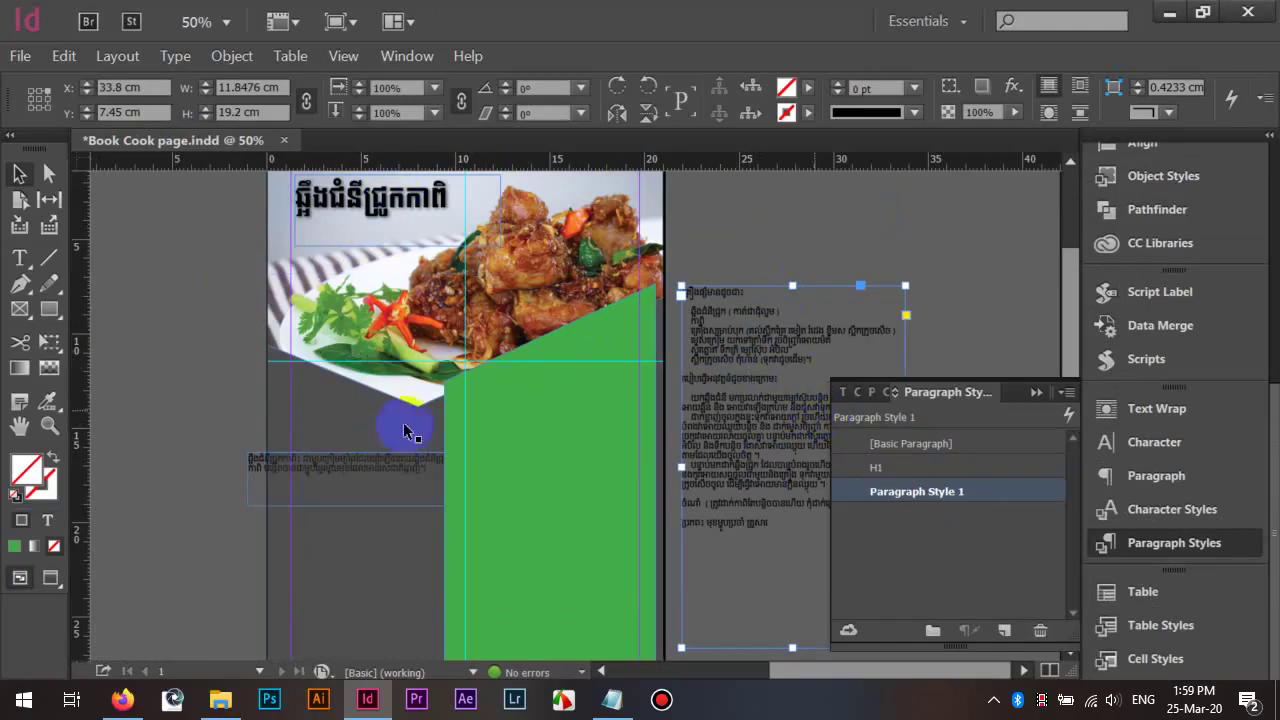
drag(386, 457, 422, 452)
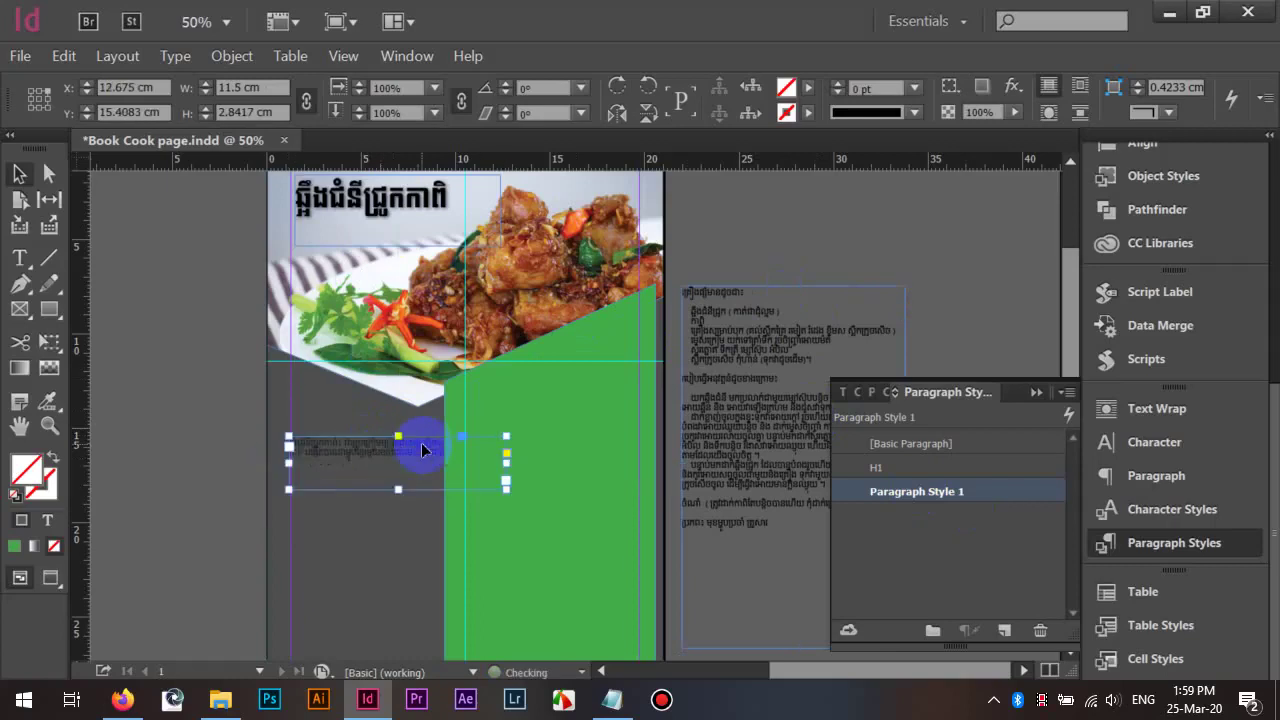
Set all four page margins to 0.8 cm
scroll(396, 501, up, 1)
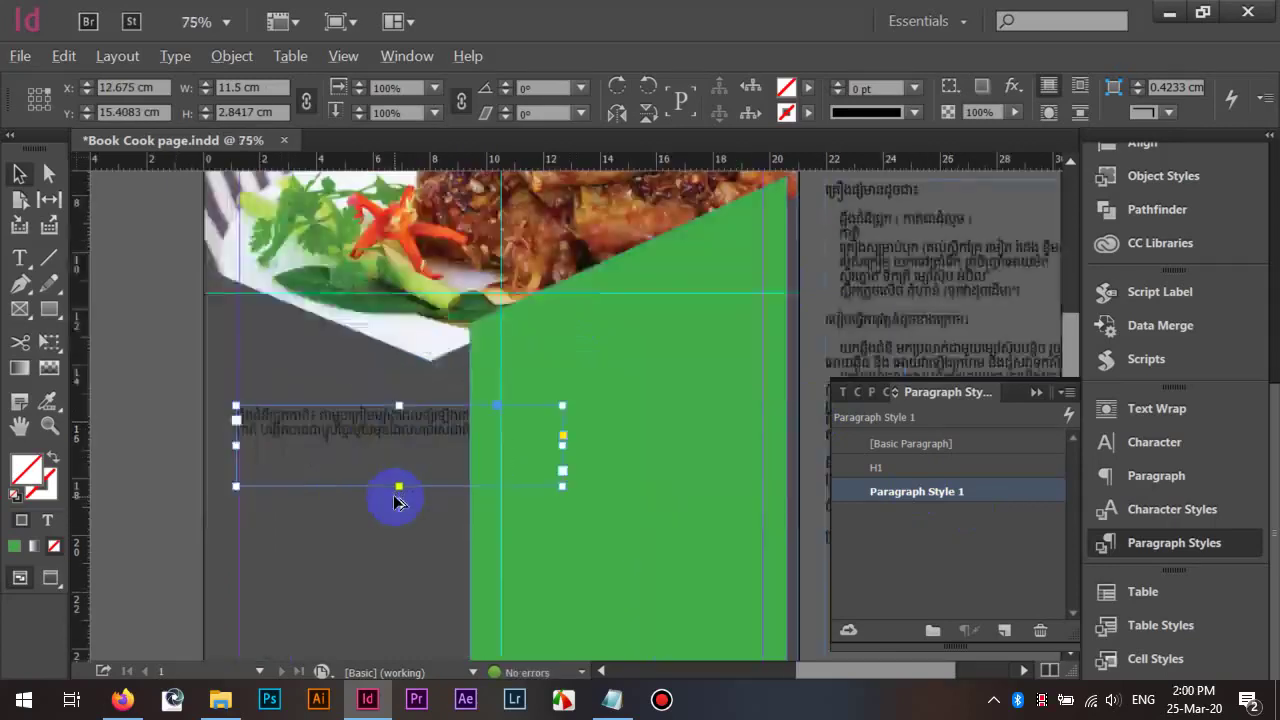
scroll(398, 500, down, 2)
scroll(457, 480, up, 1)
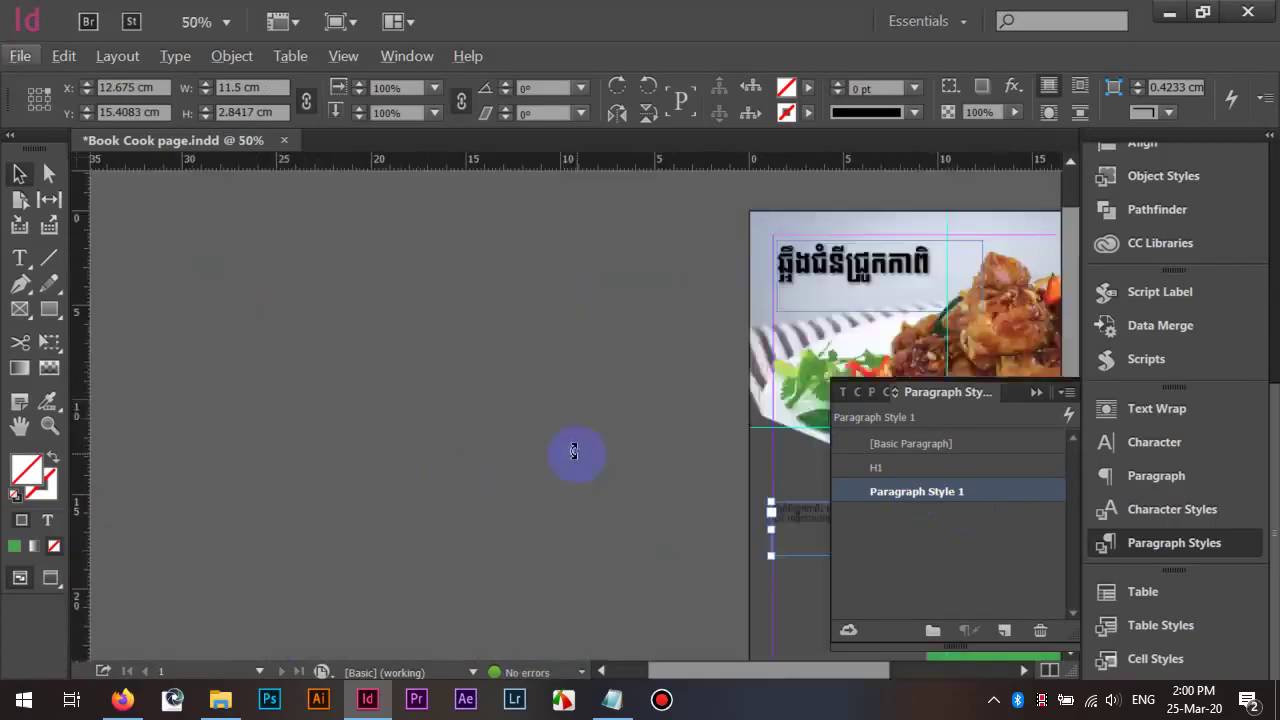
drag(571, 449, 286, 351)
click(289, 351)
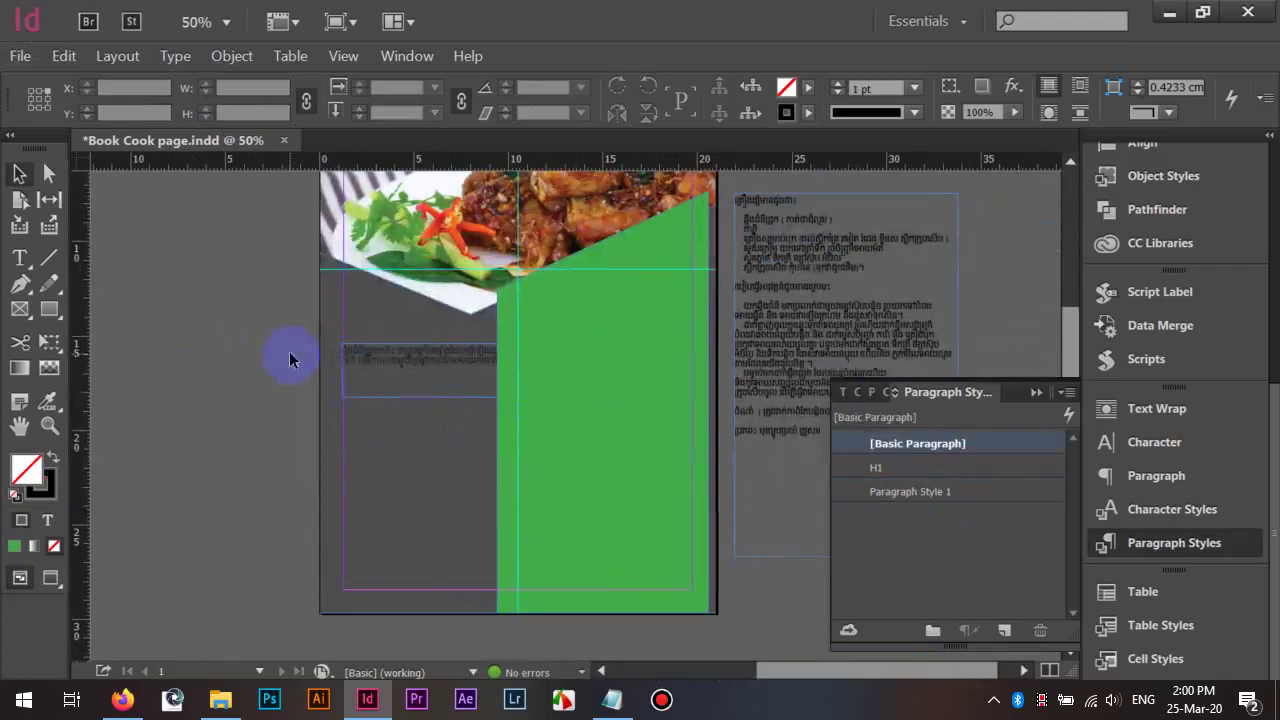
click(117, 56)
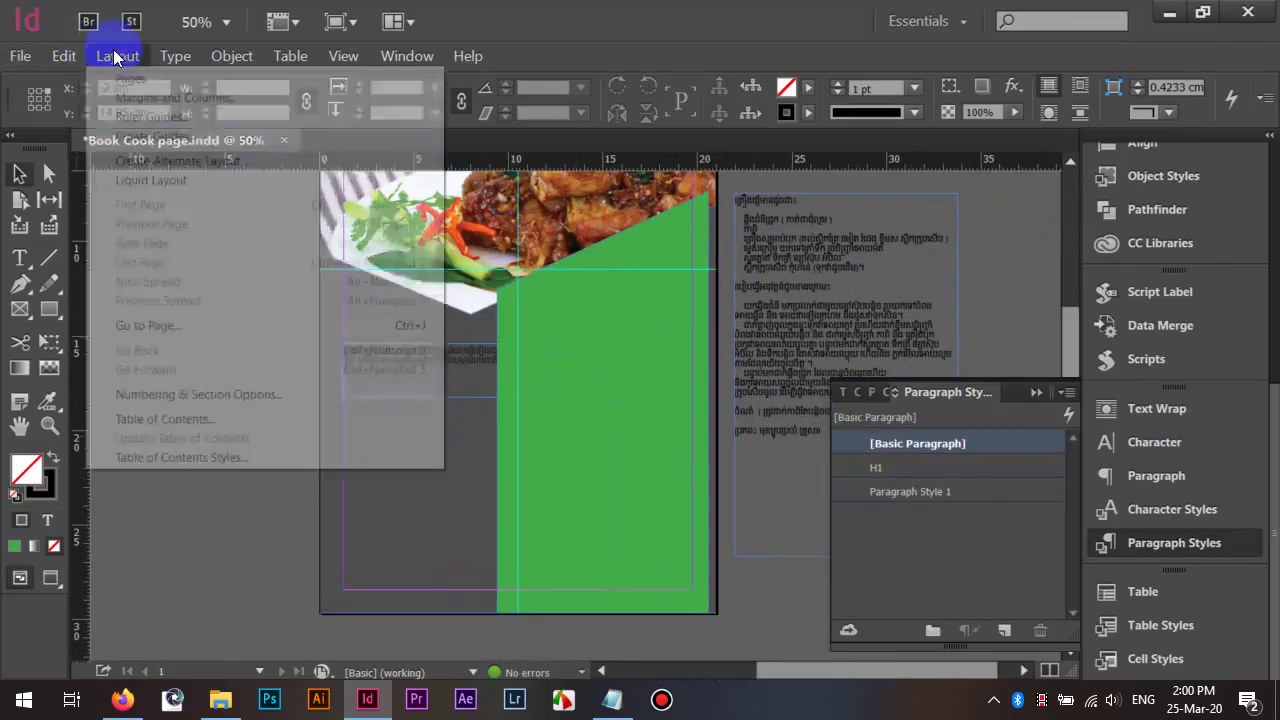
click(140, 97)
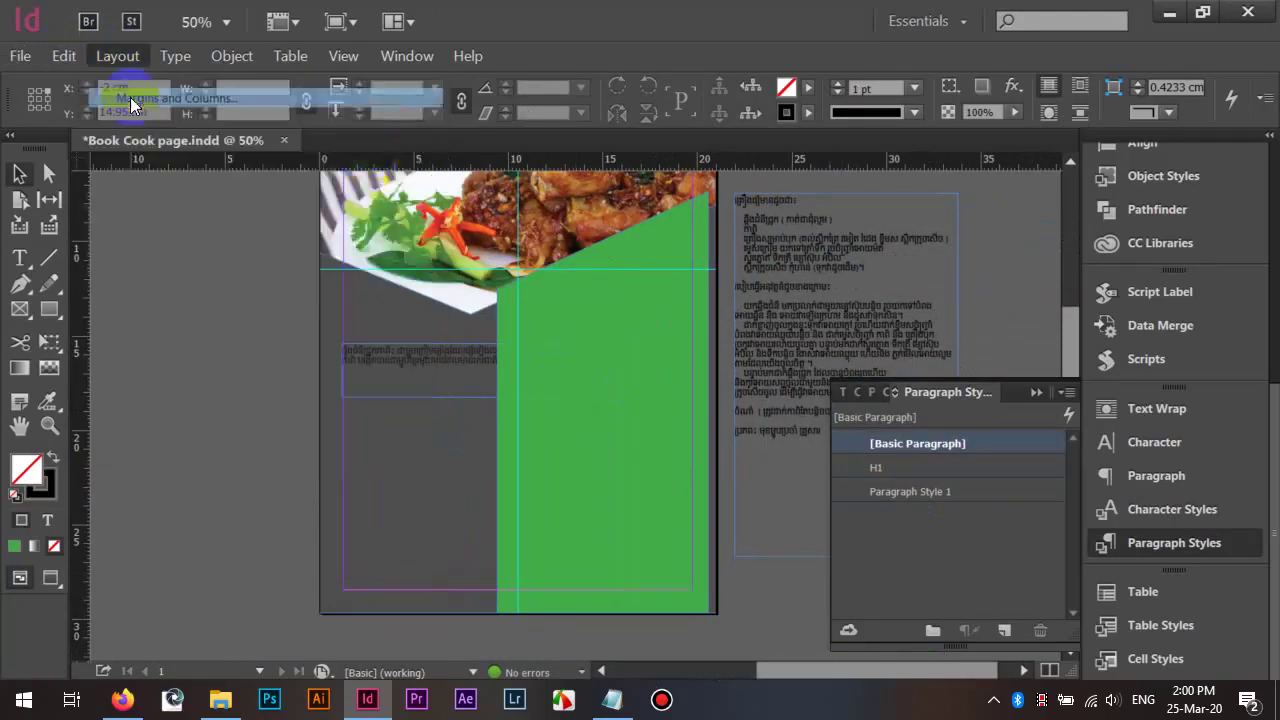
click(633, 95)
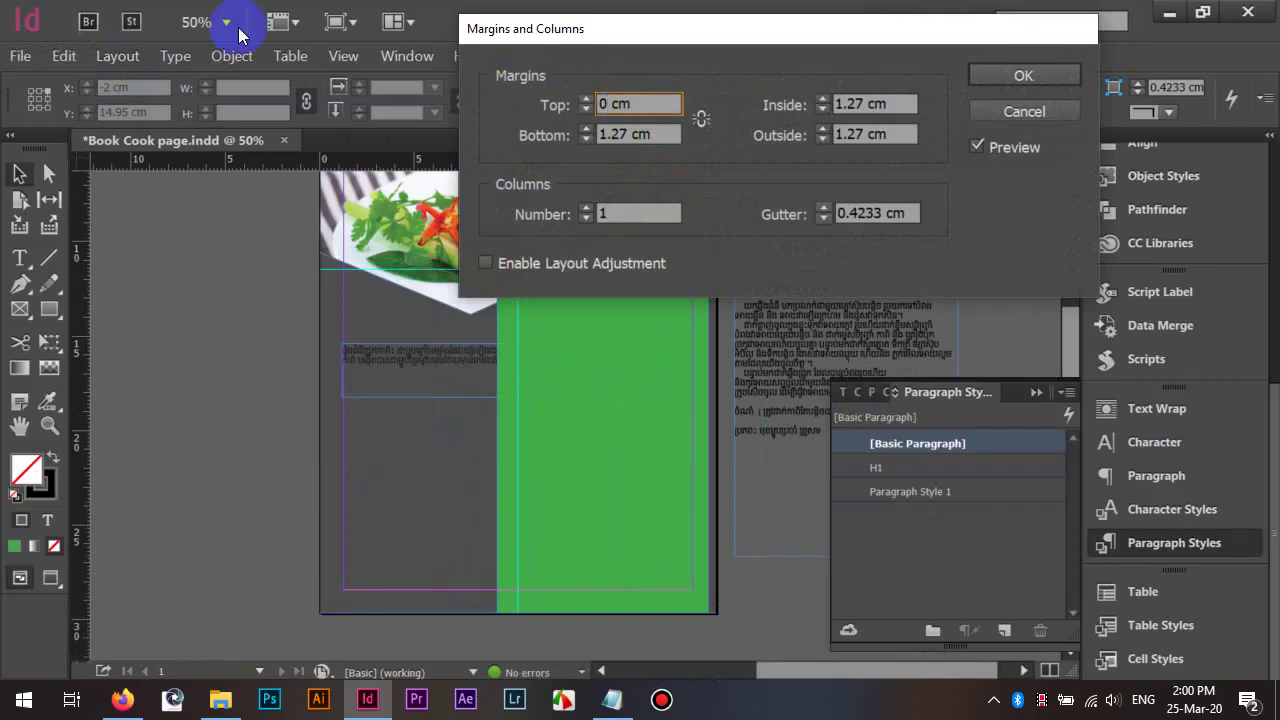
key(Tab)
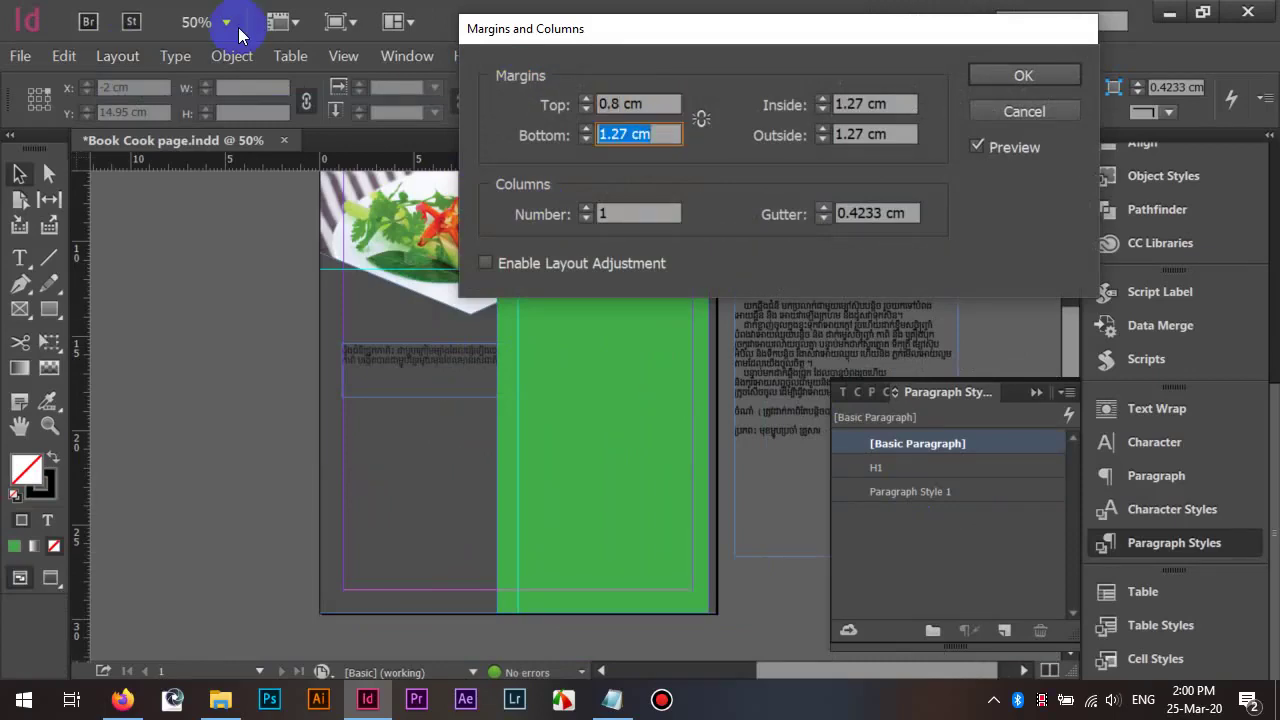
click(701, 119)
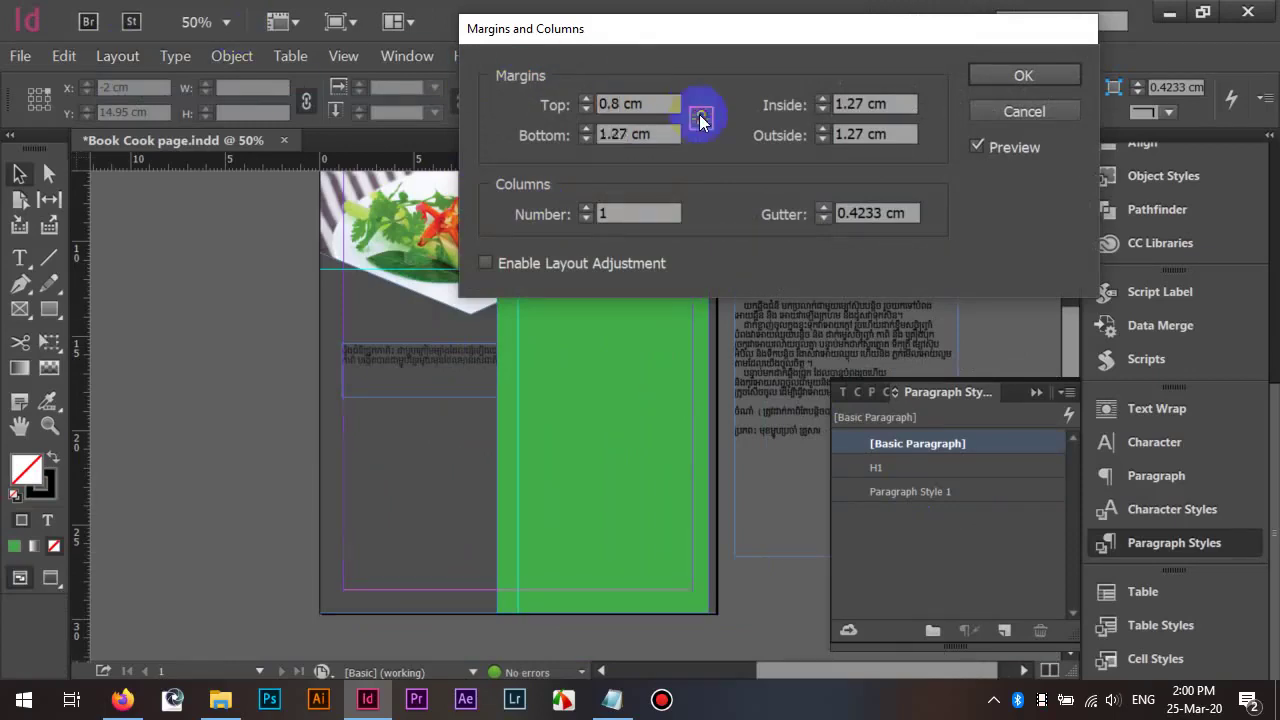
click(1003, 85)
Align the intro text frame to the left margin and resize it to 8 cm wide and about 8.49 cm high
scroll(406, 440, up, 1)
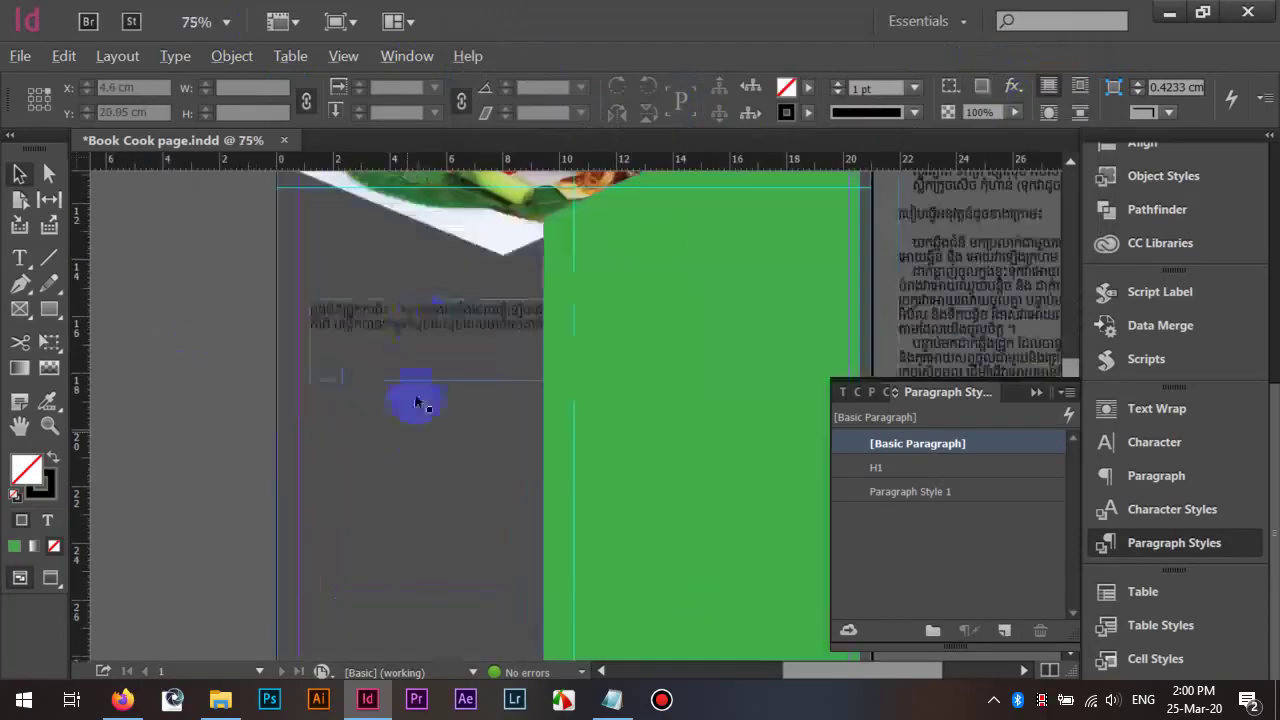
click(420, 318)
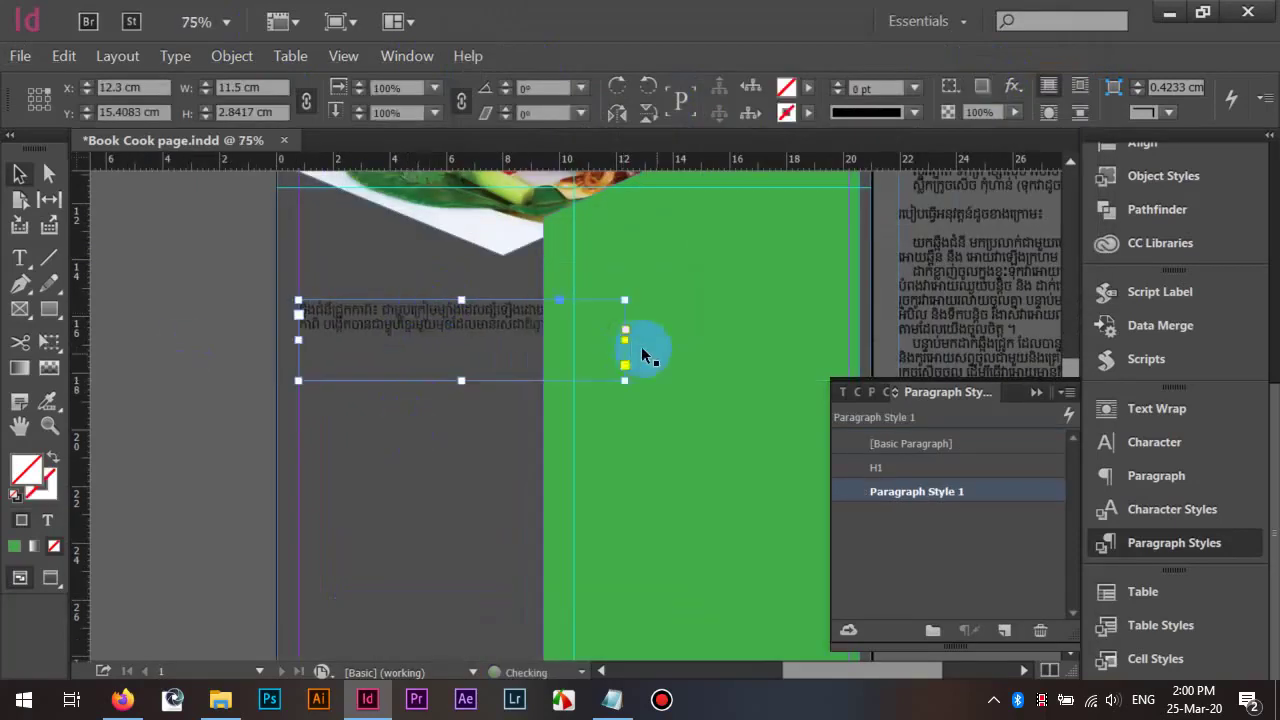
drag(625, 340, 533, 327)
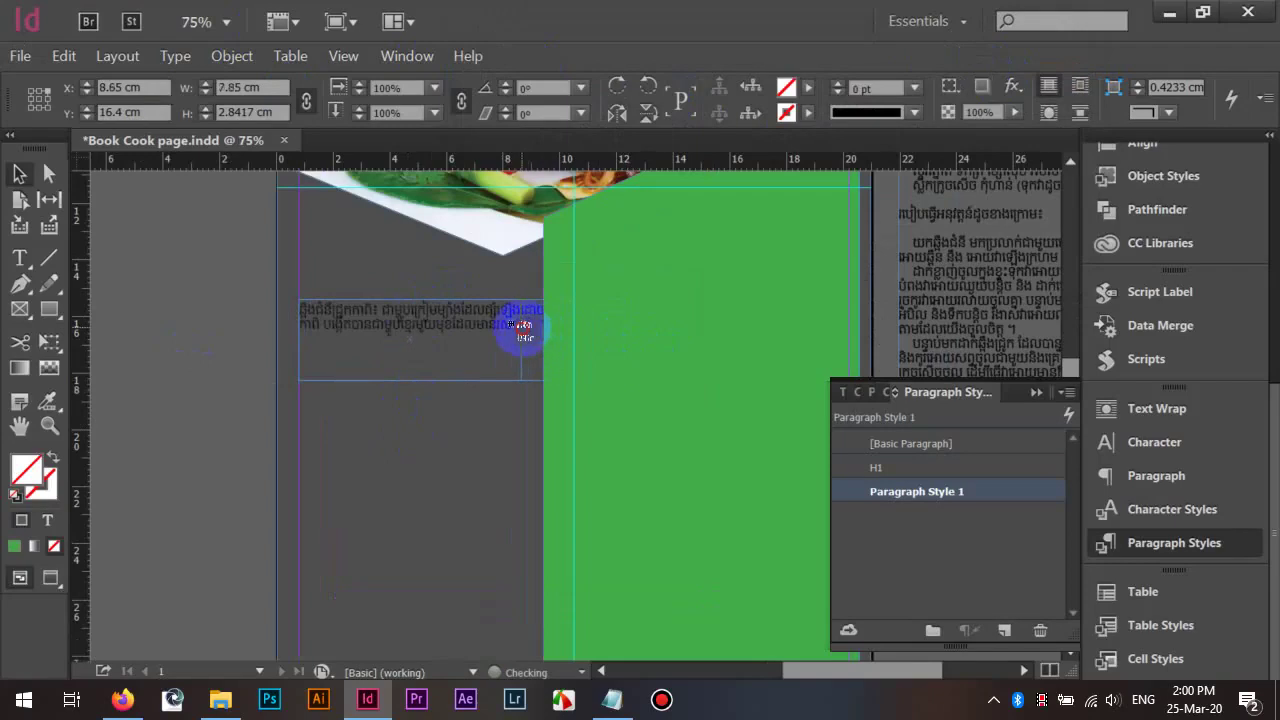
drag(522, 325, 524, 326)
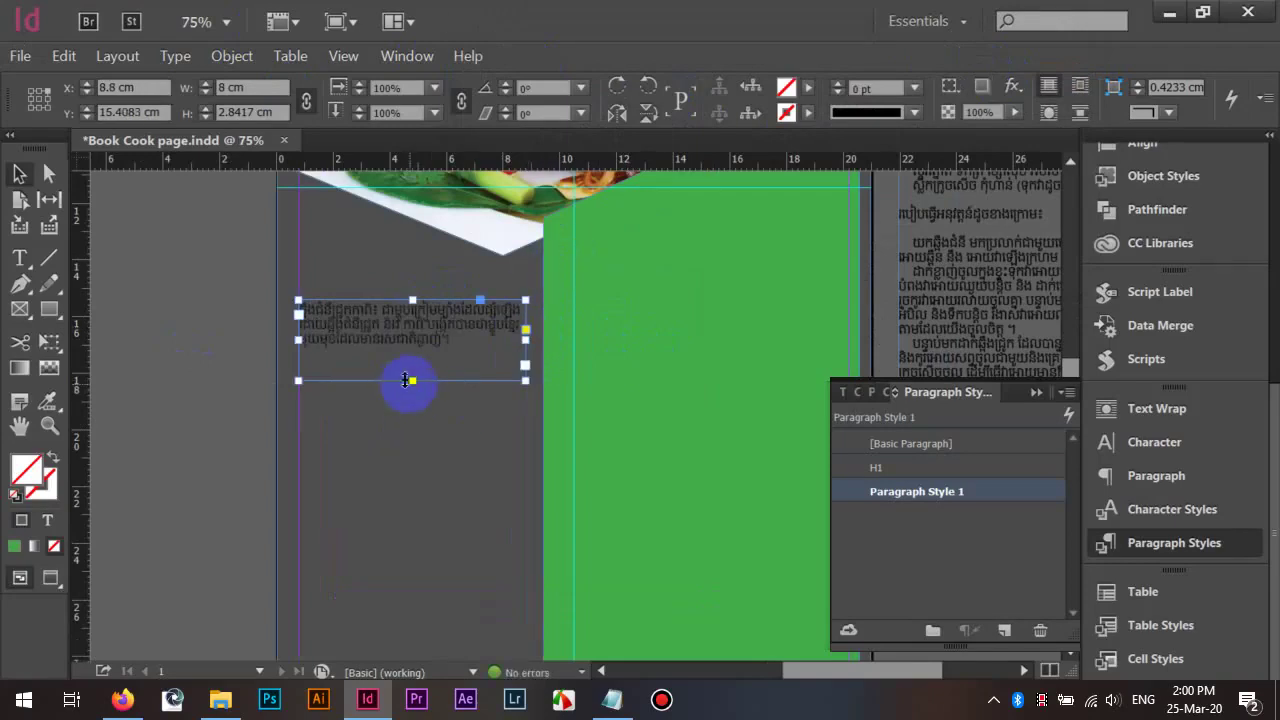
drag(405, 380, 423, 537)
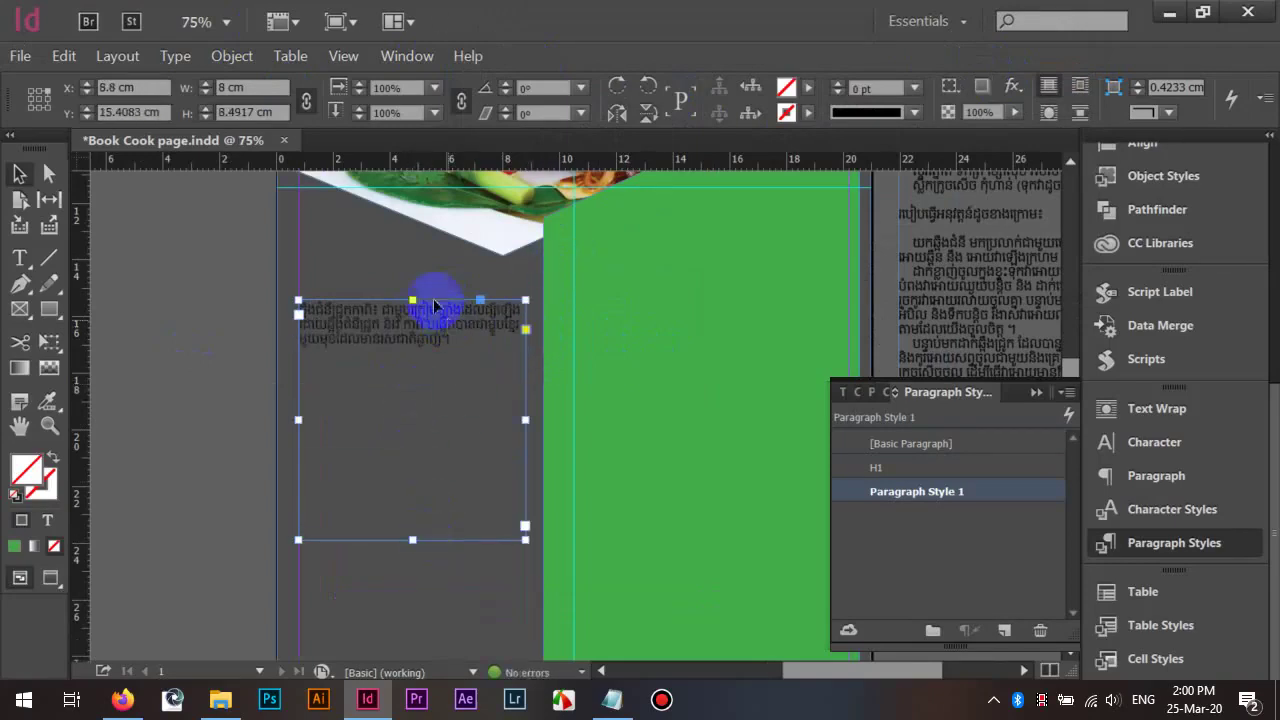
Set the font size of all text in the intro frame to 20 pt
double_click(477, 354)
key(ctrl+a)
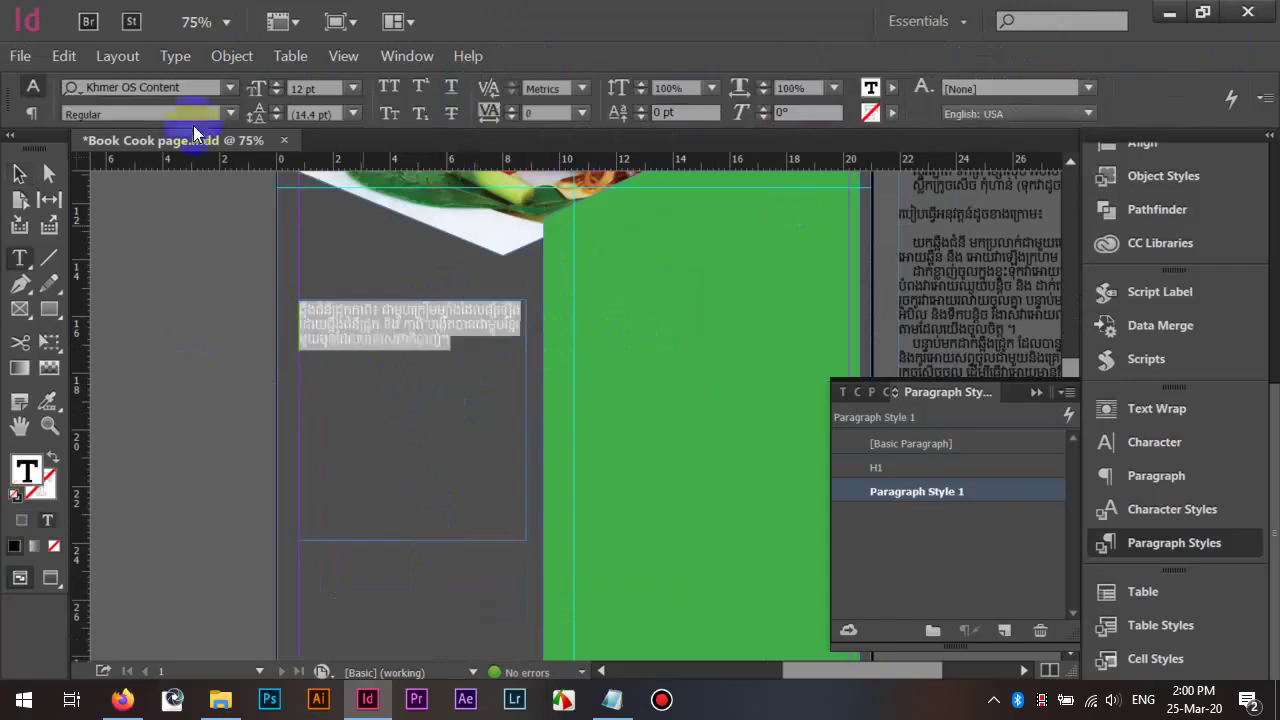
click(381, 310)
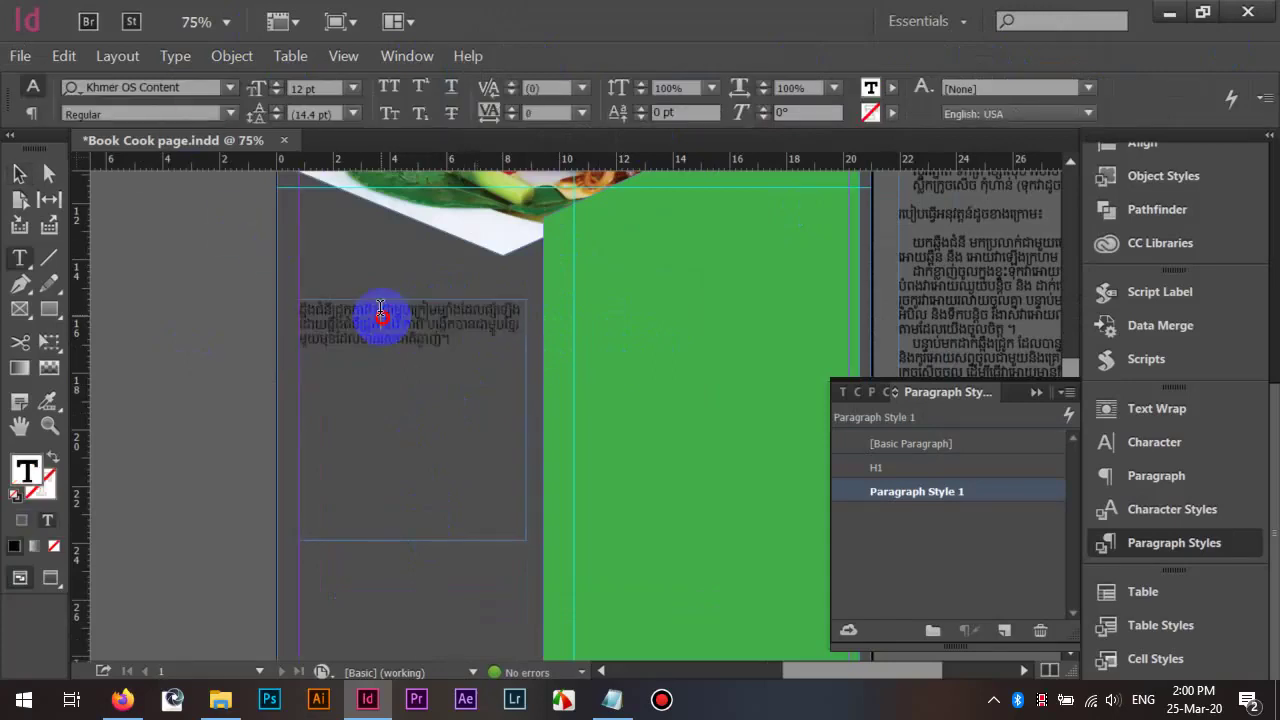
drag(381, 310, 275, 315)
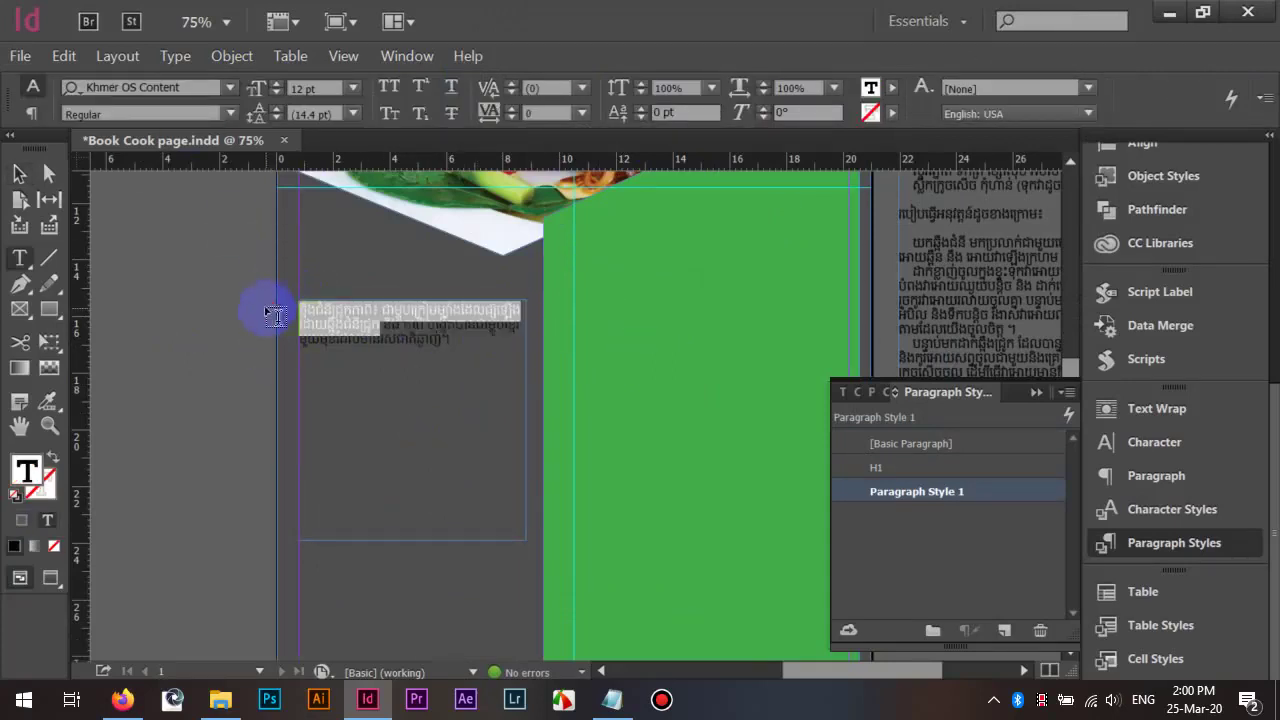
click(354, 323)
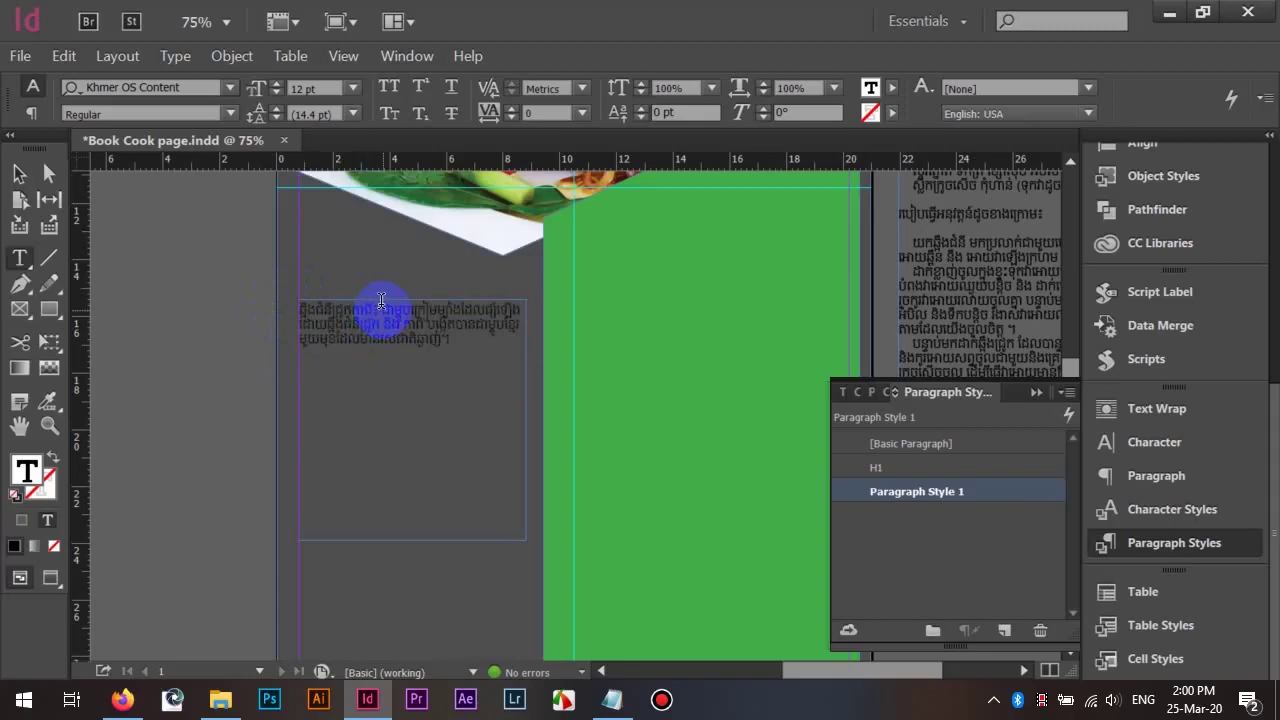
key(ctrl+a)
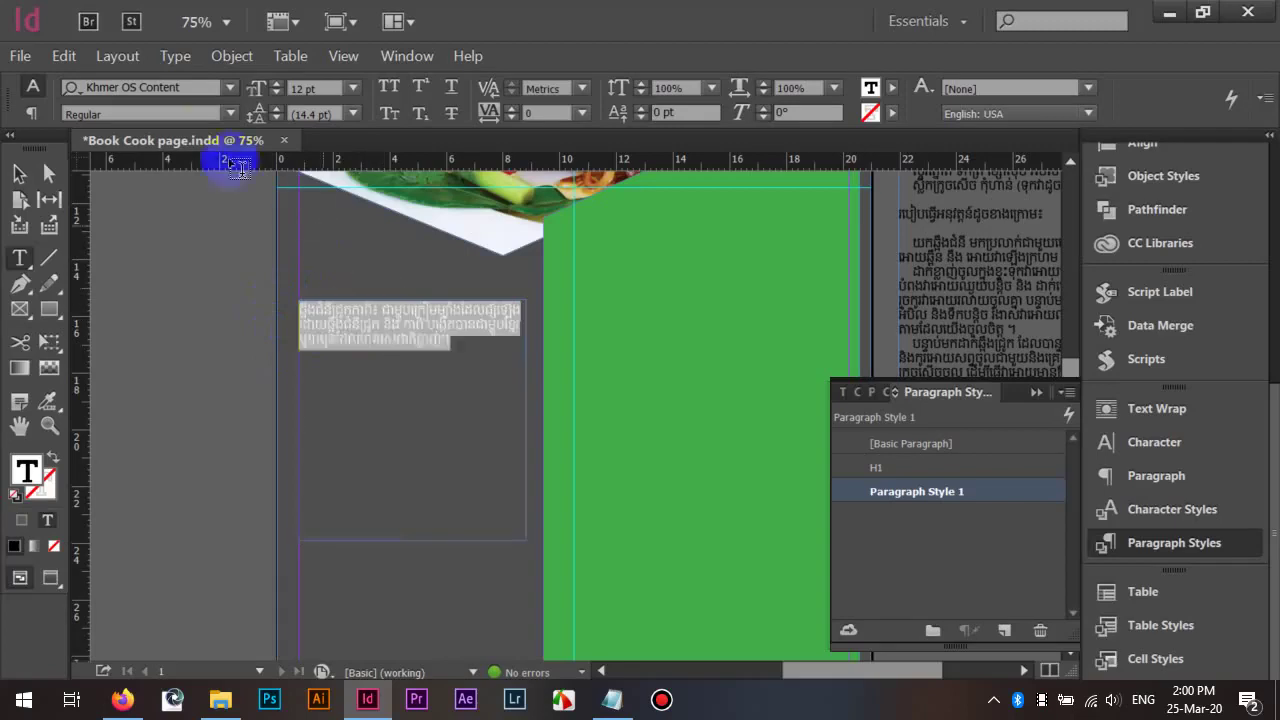
click(277, 86)
click(277, 86)
click(277, 86)
click(277, 86)
click(277, 86)
click(277, 86)
click(277, 86)
click(277, 86)
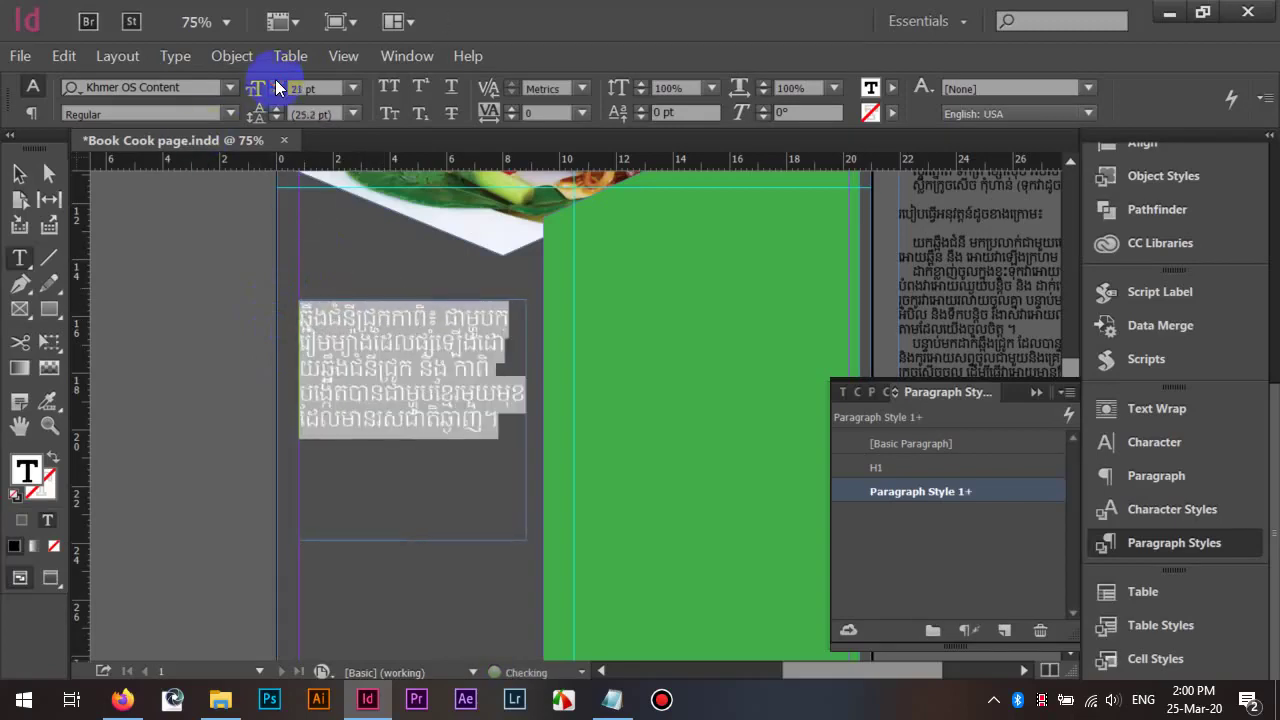
click(276, 94)
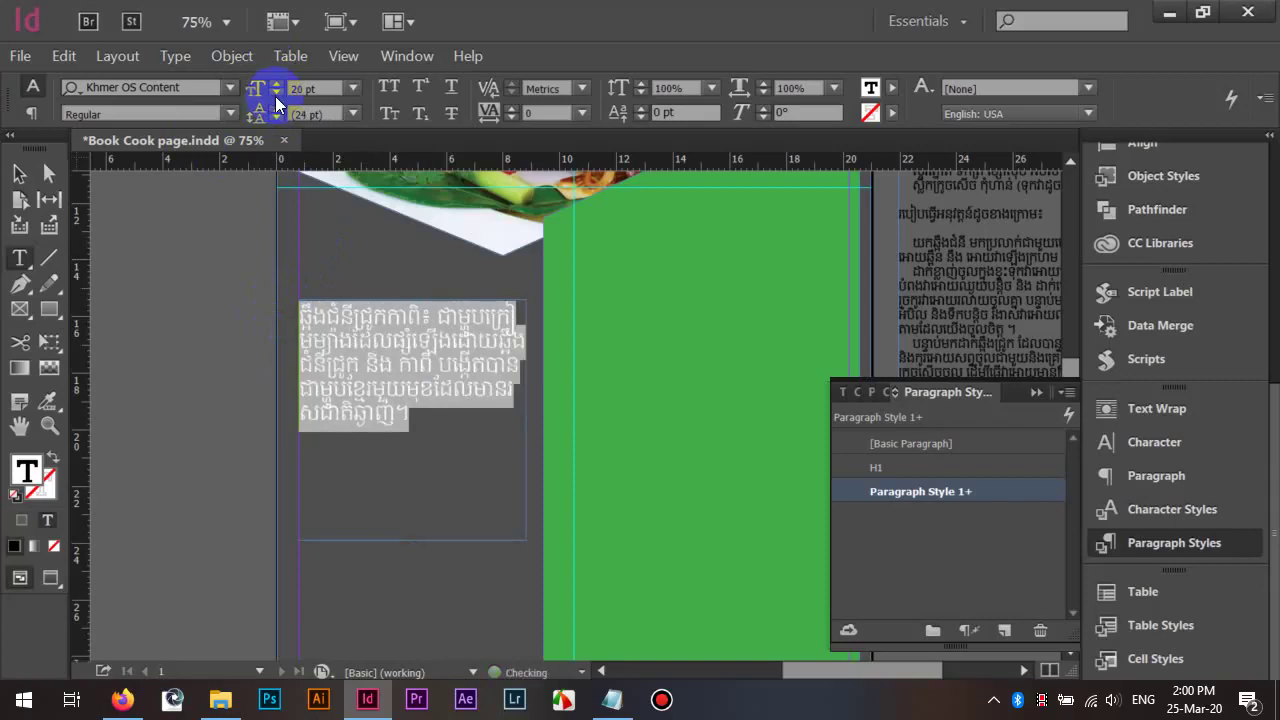
Increase the leading of the intro paragraph until its lines nearly fill the frame's height
click(276, 109)
click(276, 109)
click(276, 109)
click(276, 109)
click(276, 109)
click(276, 109)
click(276, 109)
click(277, 109)
click(277, 109)
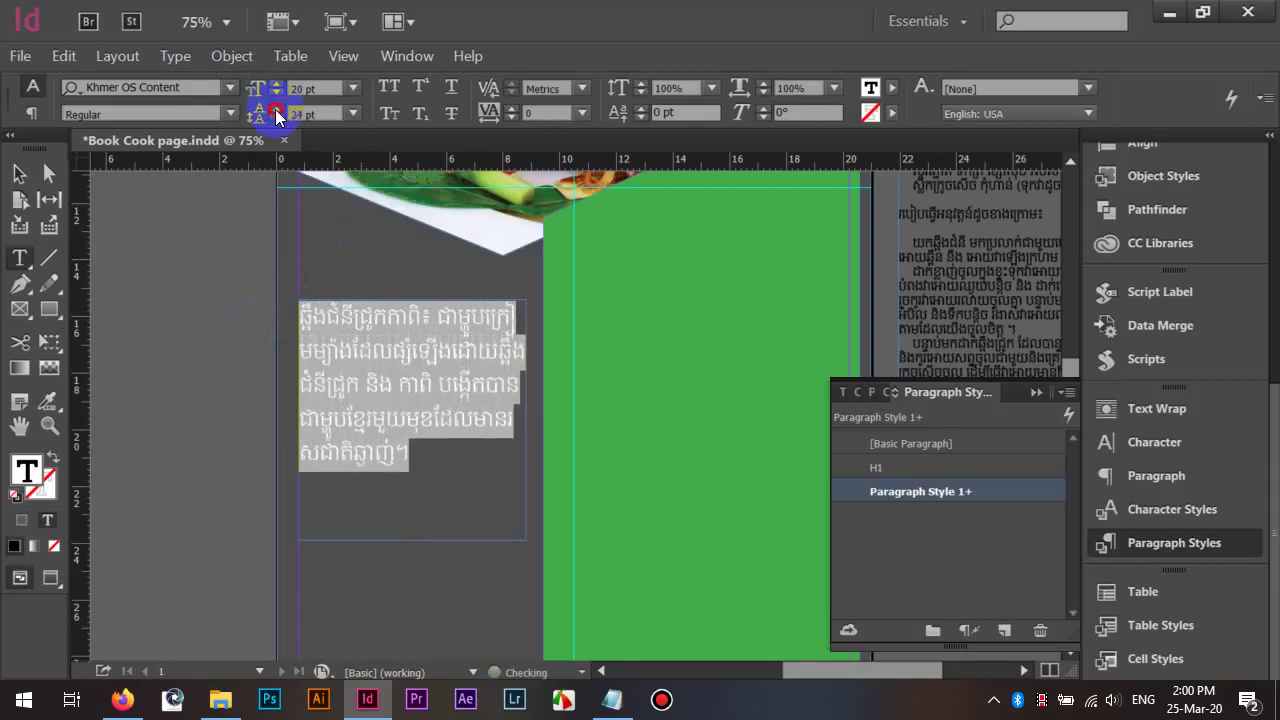
click(277, 109)
click(277, 109)
click(277, 109)
click(277, 109)
click(277, 109)
click(277, 109)
click(277, 109)
click(277, 109)
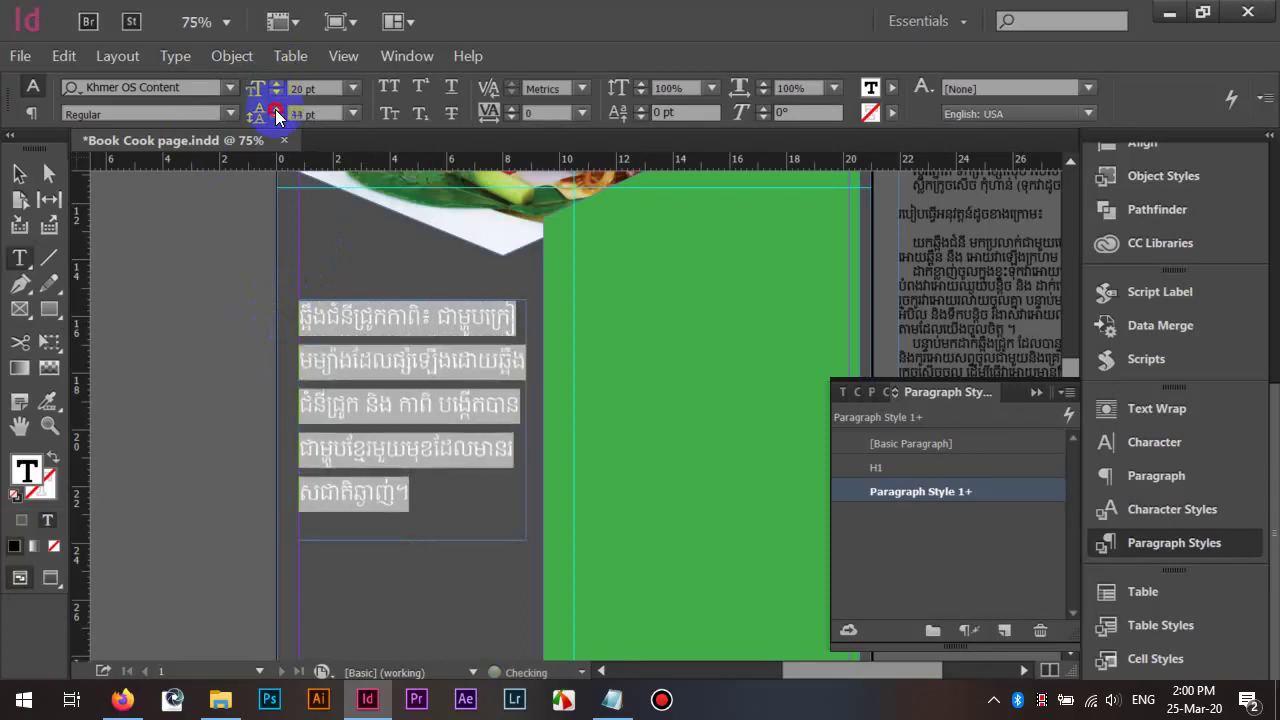
click(277, 109)
click(277, 109)
click(277, 109)
Justify the intro paragraph with its last line aligned left
click(32, 111)
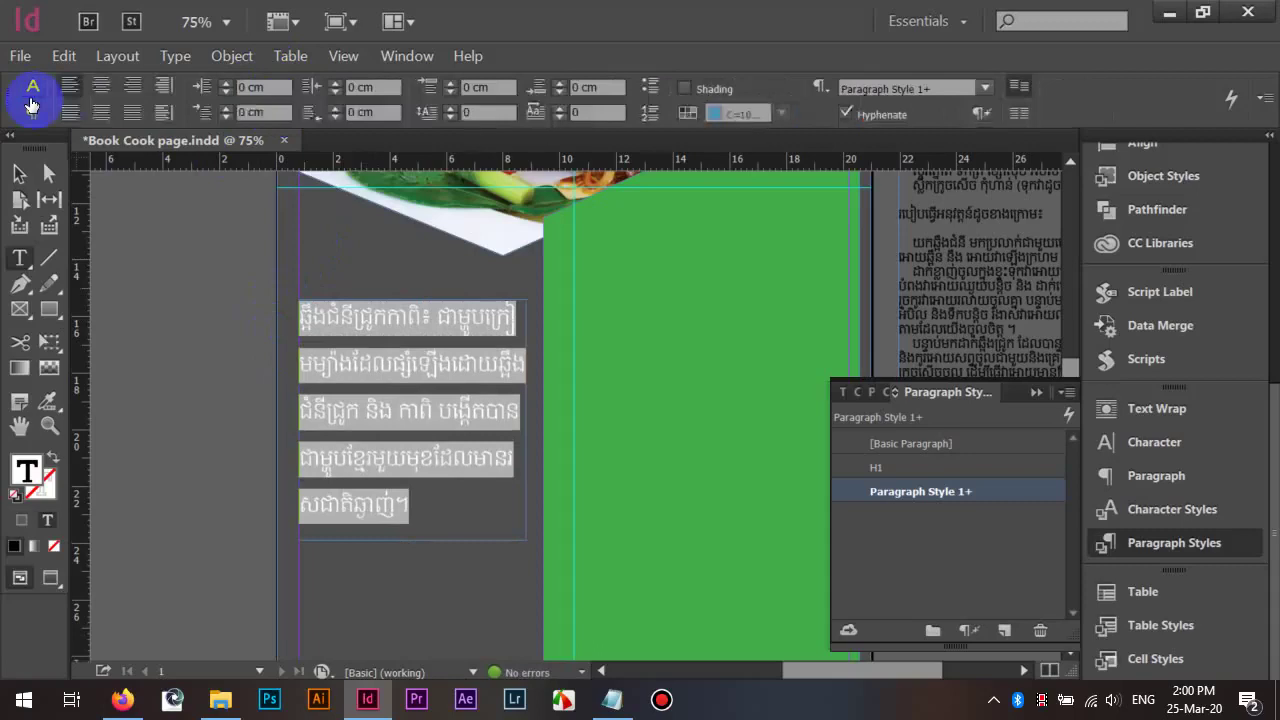
click(70, 112)
click(285, 330)
Rework the break between the intro paragraph's first two lines so the second line starts with ម្យ៉ាង
click(303, 361)
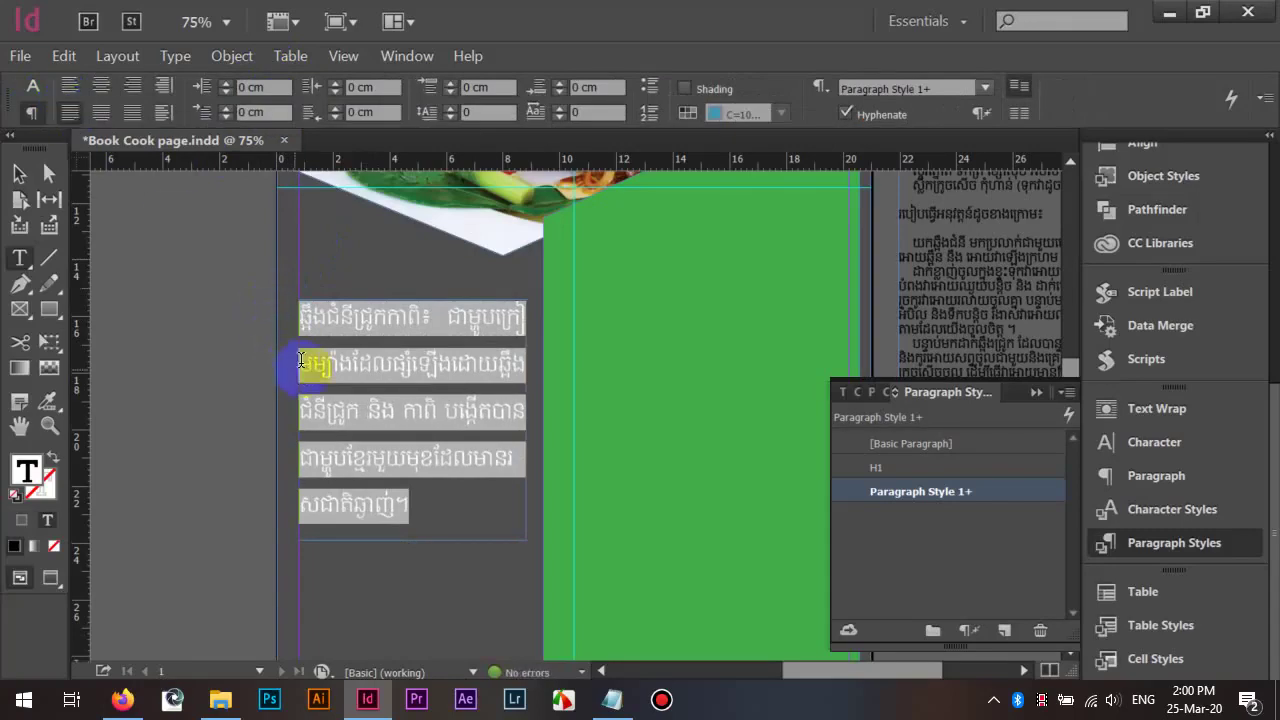
click(340, 236)
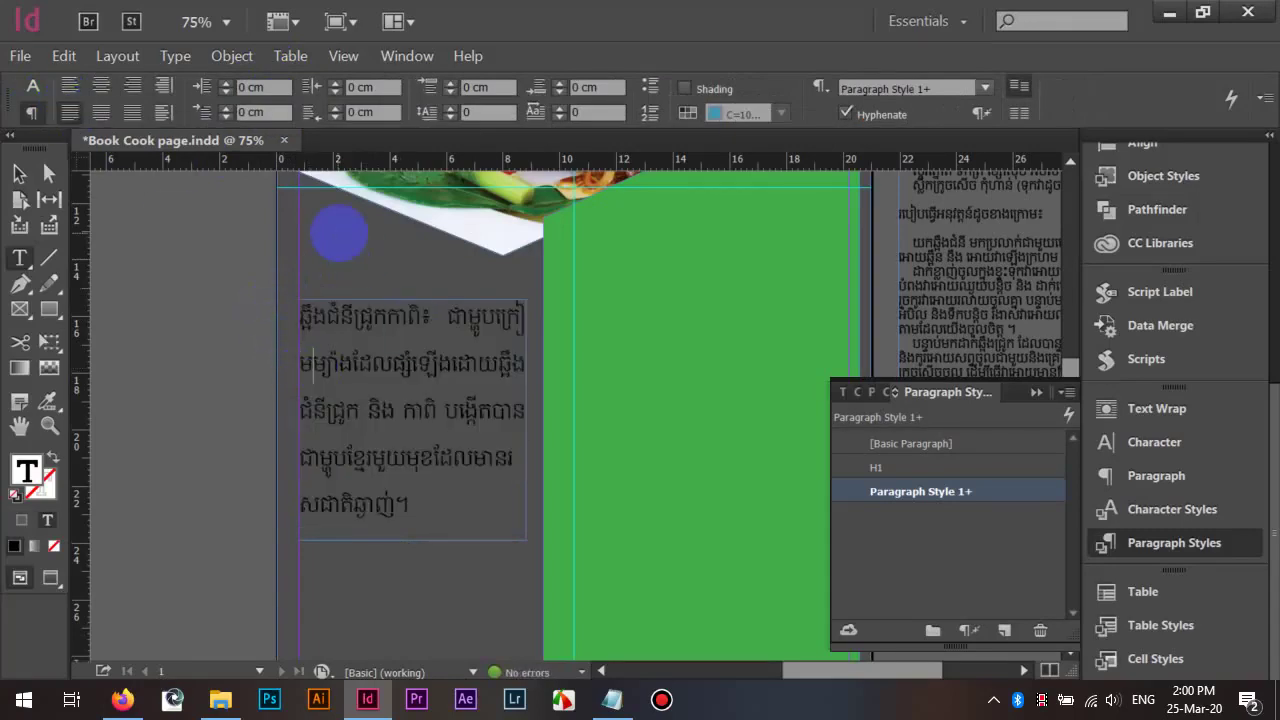
key(BackSpace)
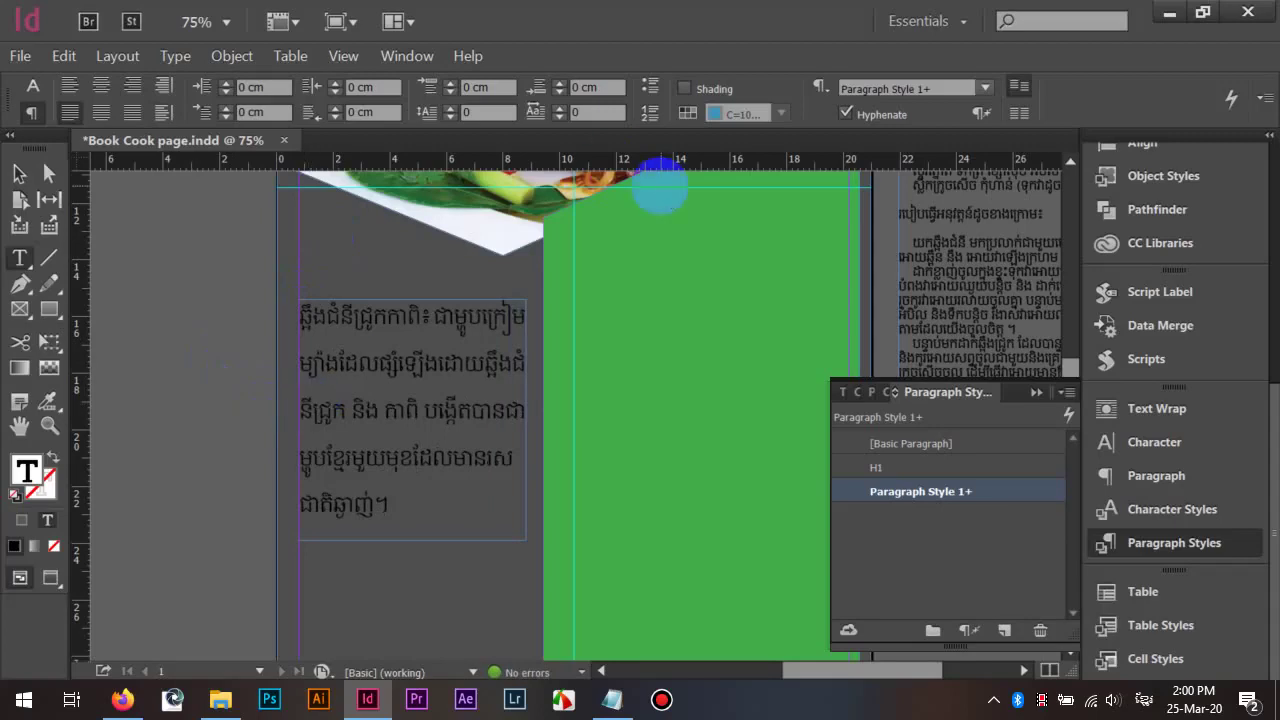
key(BackSpace)
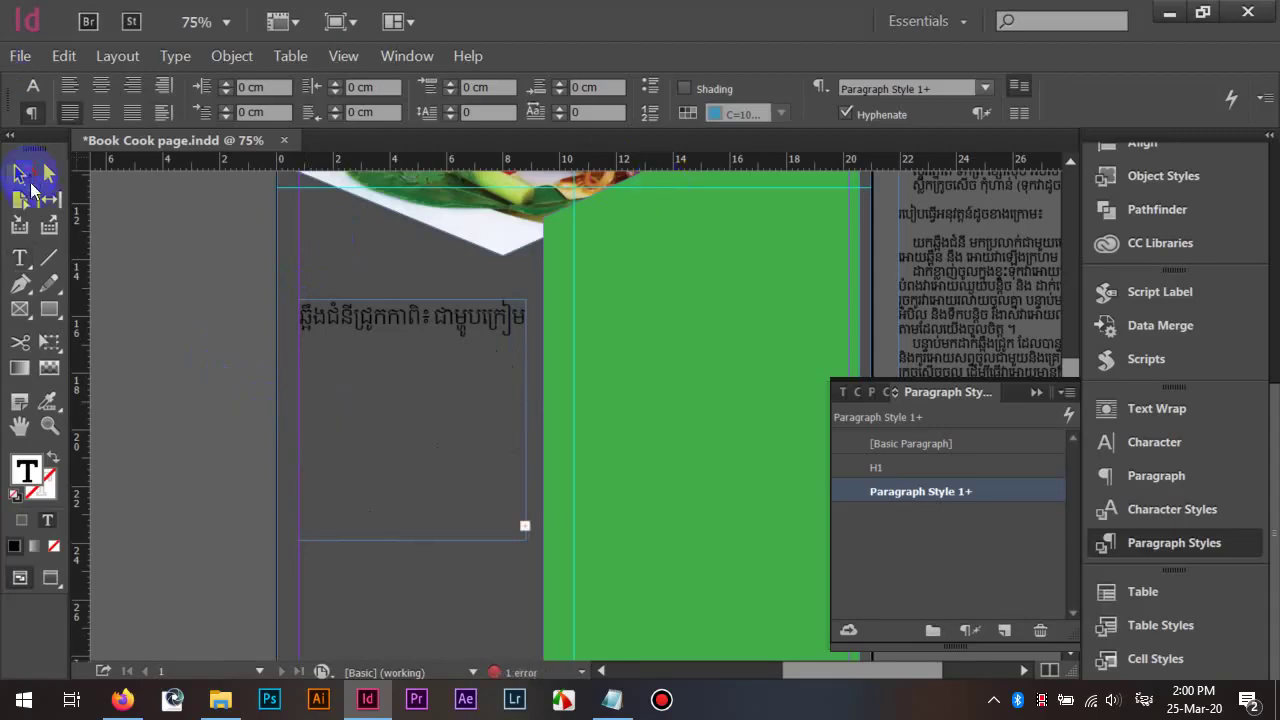
click(19, 173)
drag(410, 537, 416, 613)
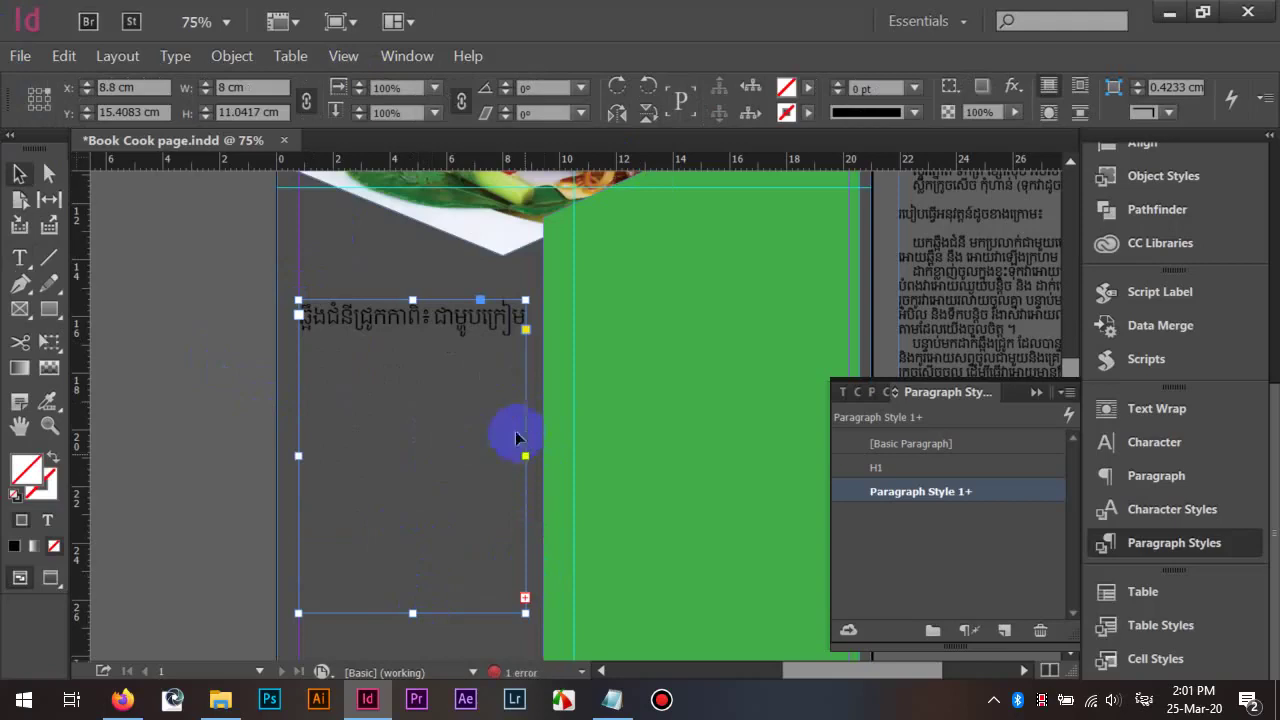
drag(414, 290, 418, 244)
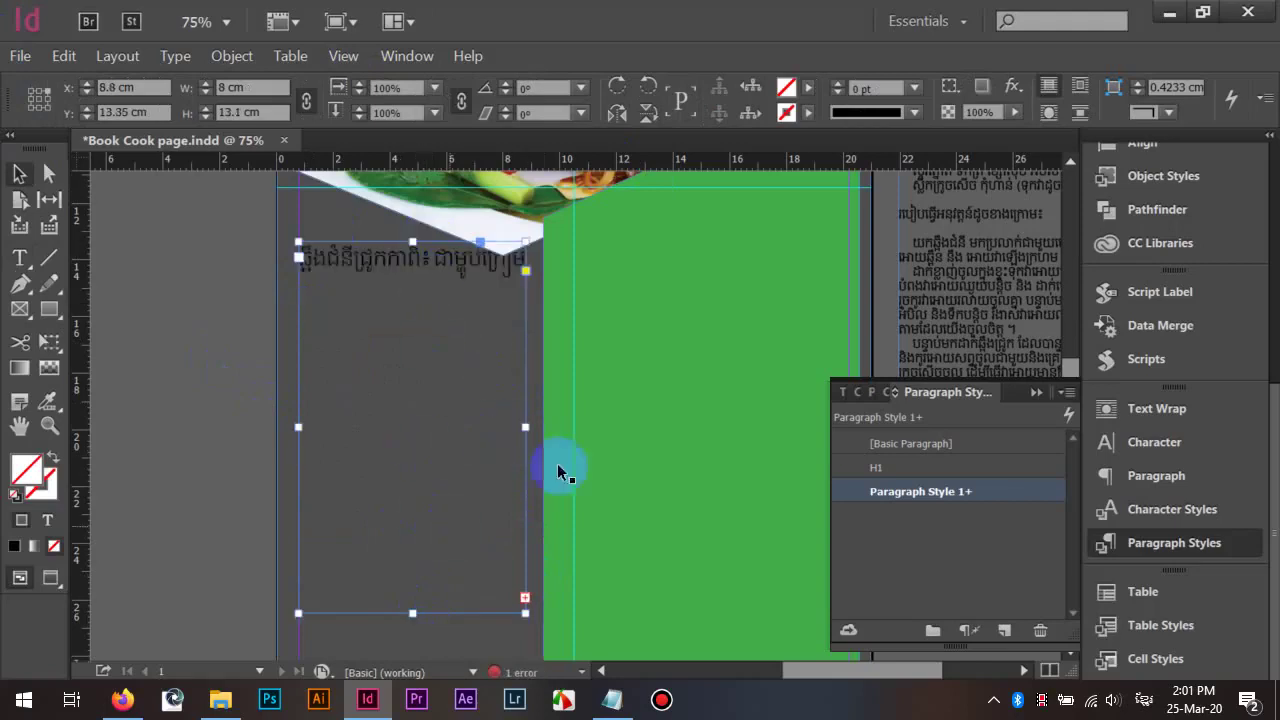
mouse_move(524, 429)
mouse_down()
mouse_move(560, 435)
mouse_move(560, 423)
mouse_move(525, 426)
mouse_up()
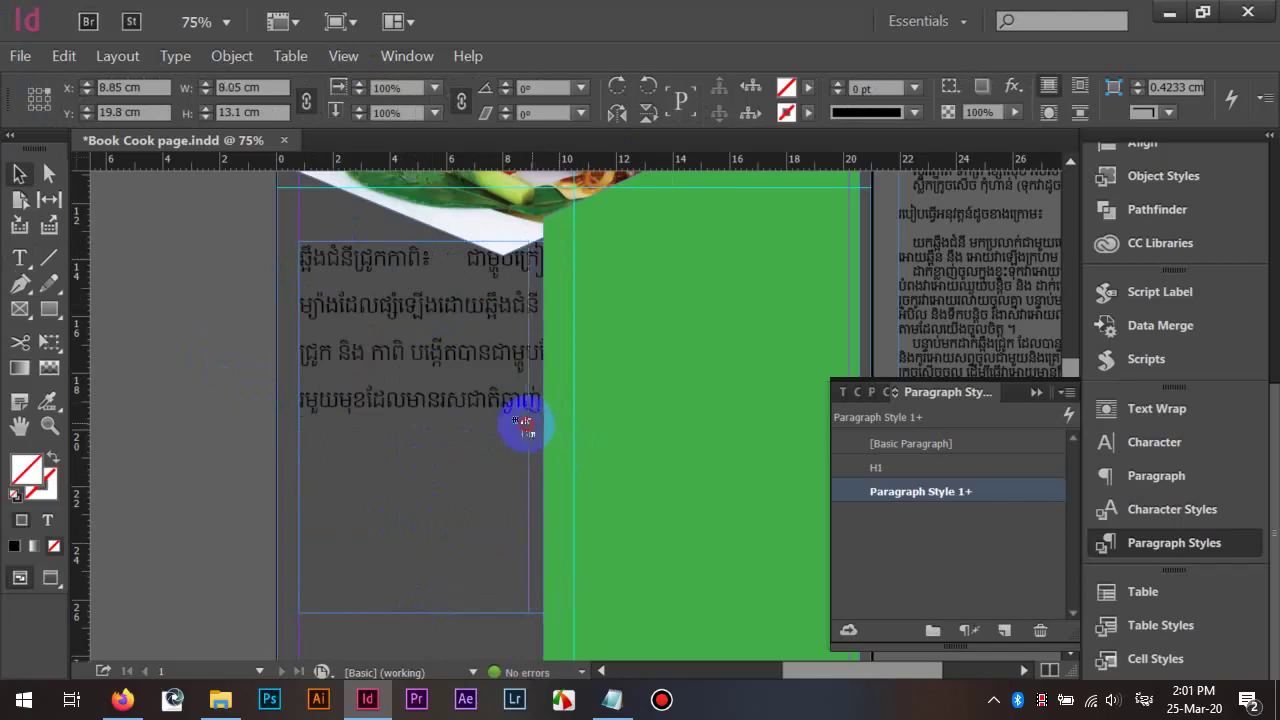
drag(412, 612, 412, 668)
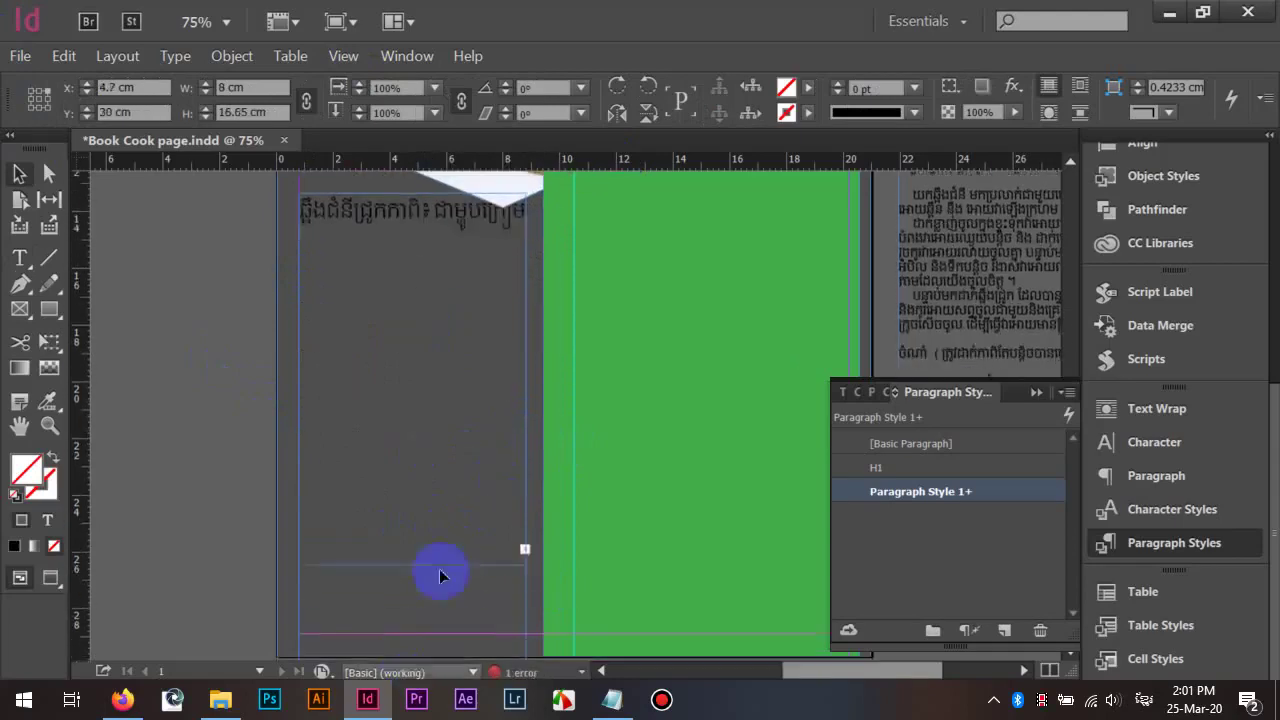
key(ctrl+minus)
key(ctrl+z)
key(ctrl+z)
key(ctrl+z)
key(ctrl+z)
key(ctrl+z)
key(ctrl+z)
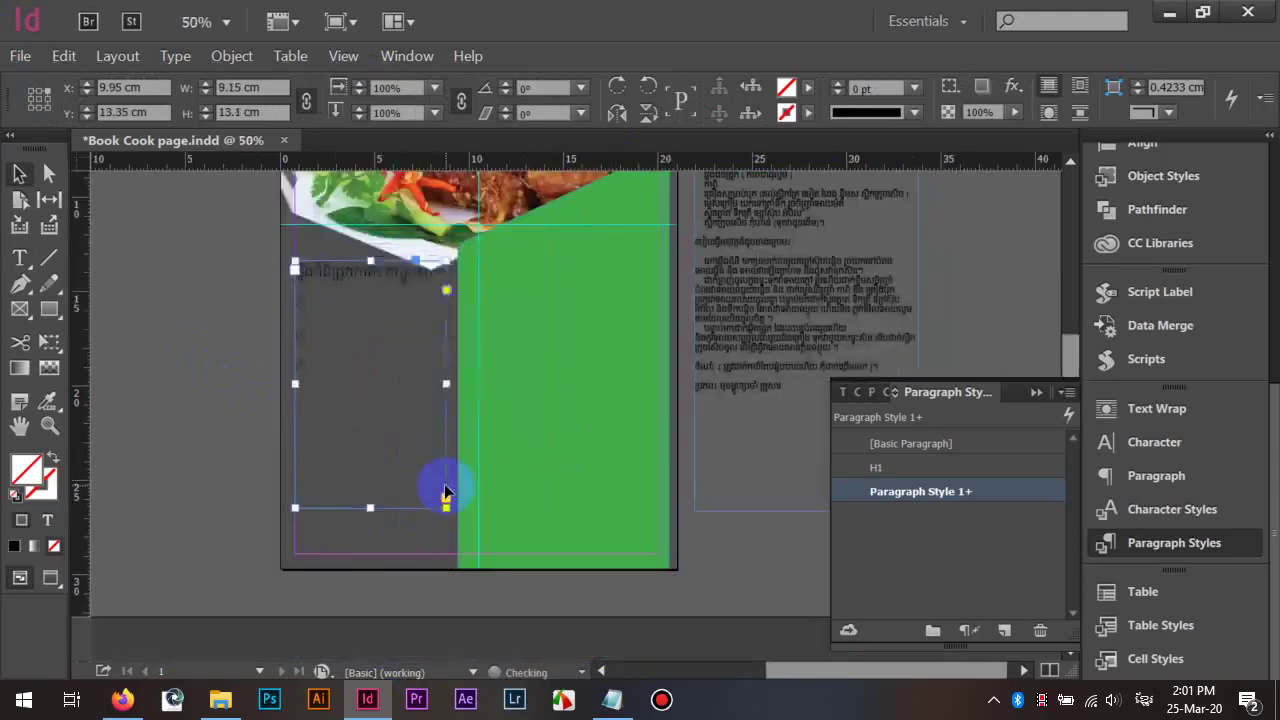
key(ctrl+z)
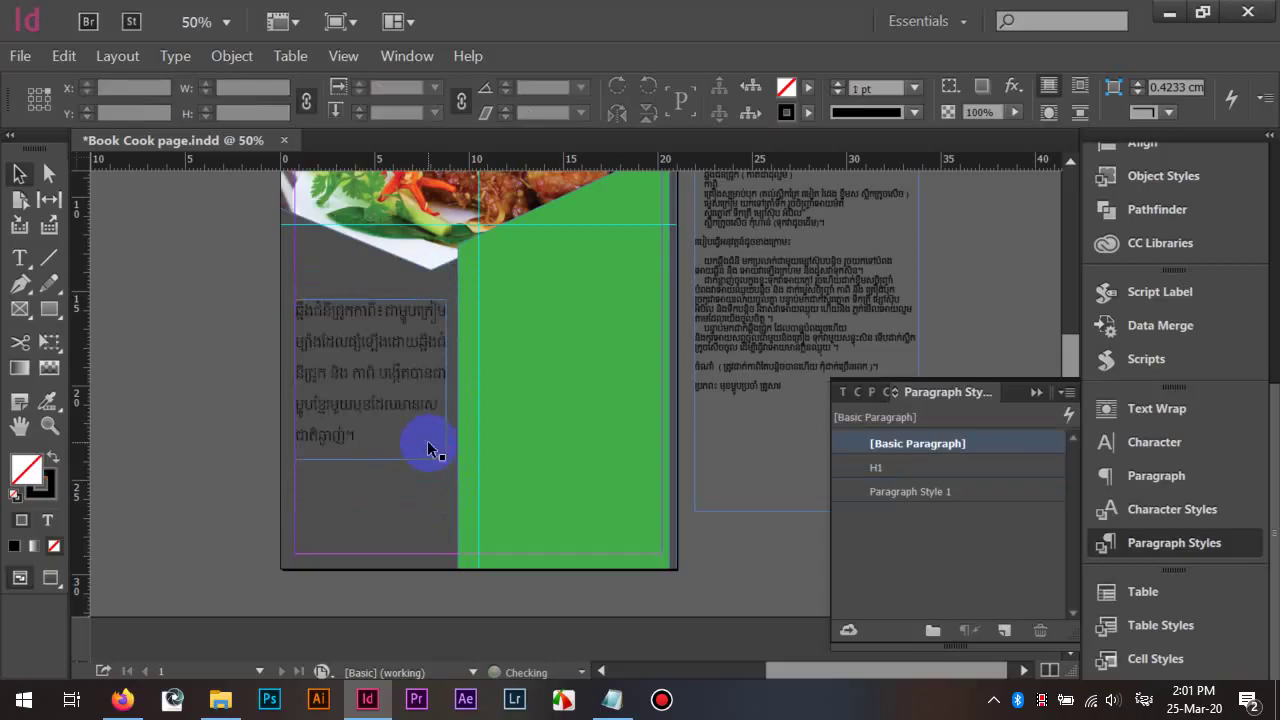
Break the intro paragraph's second line before ជំនីជ្រូក and its fourth line before រសជាតិឆ្ងាញ់
key(ctrl+equal)
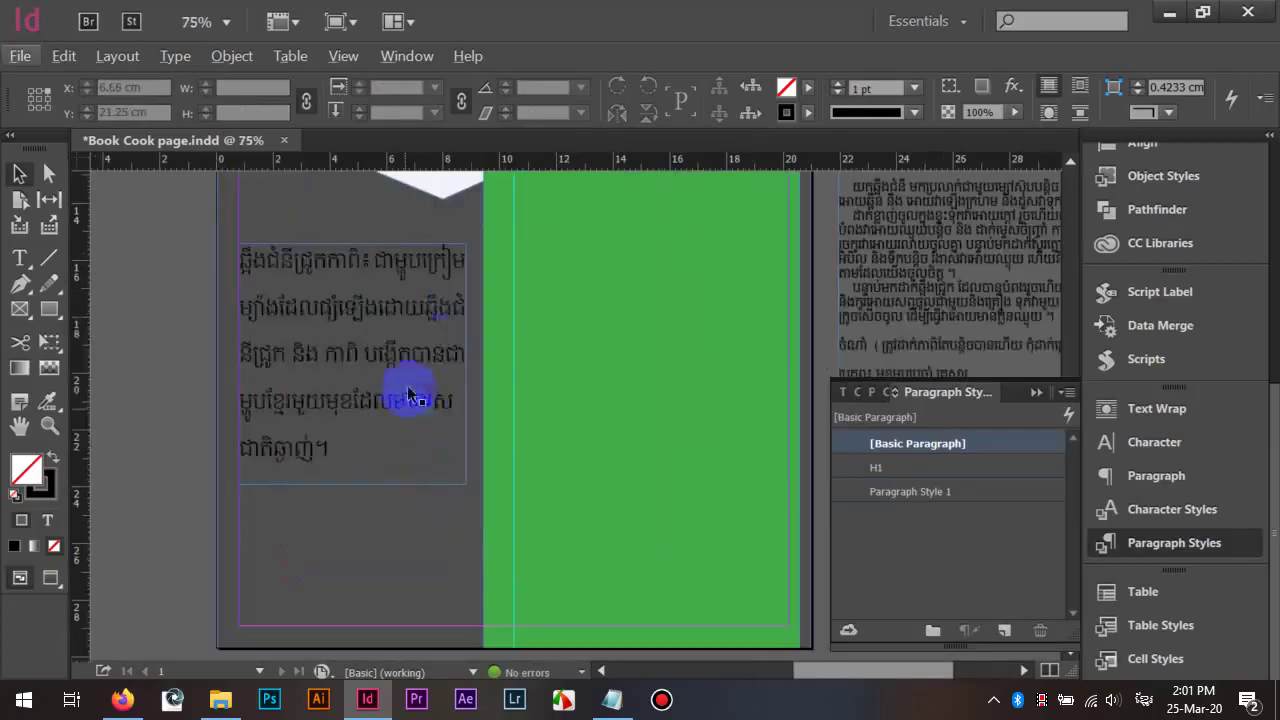
double_click(449, 307)
key(Return)
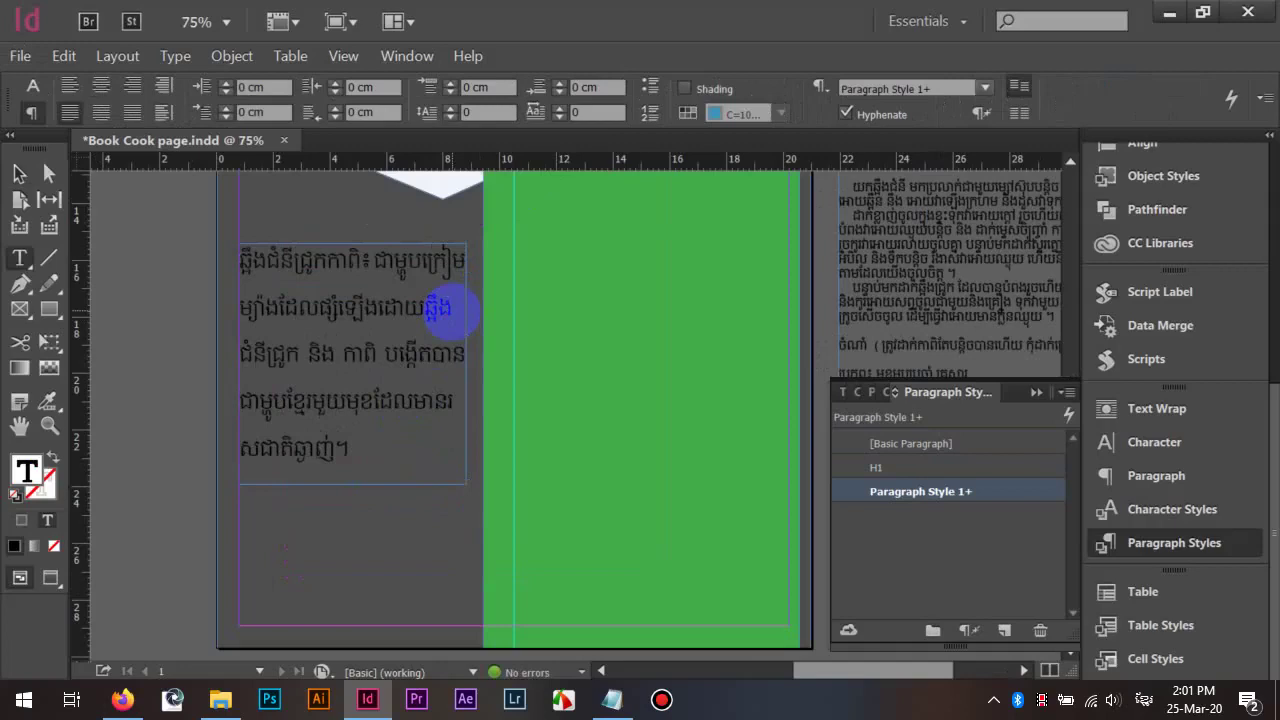
click(478, 419)
click(641, 334)
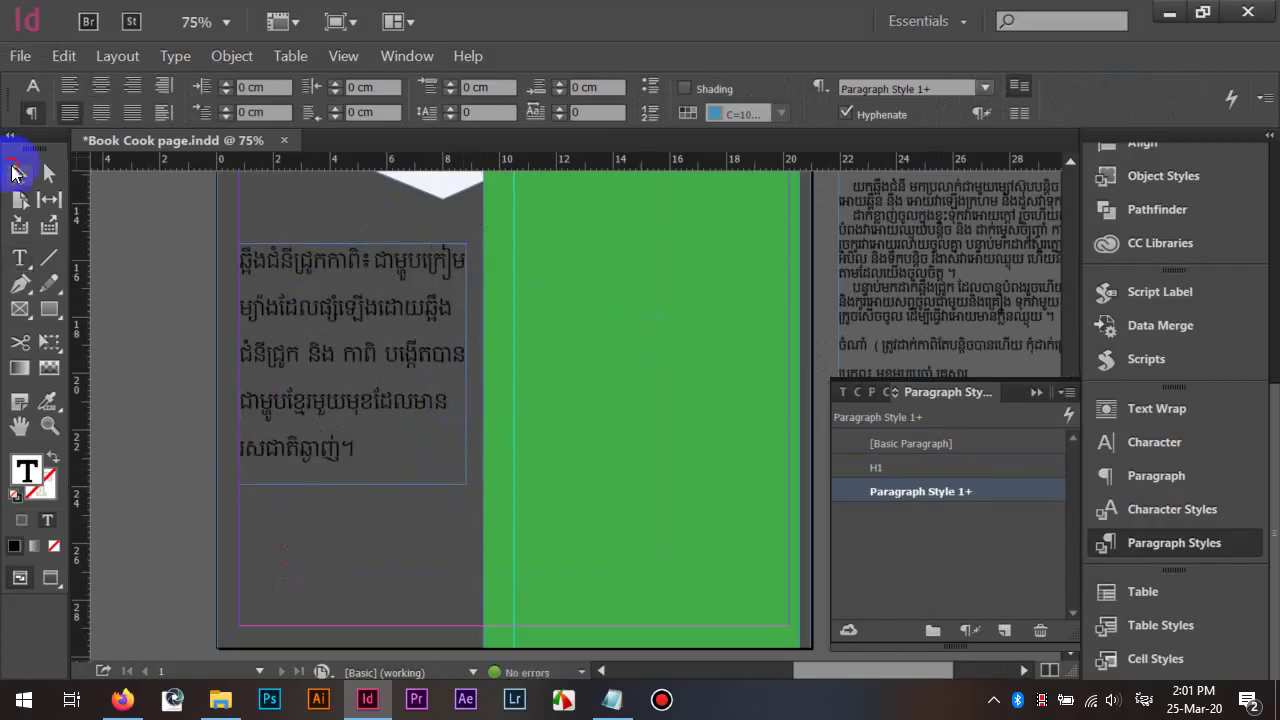
Create a paragraph style named H2 from the selected intro text frame
click(19, 173)
double_click(452, 313)
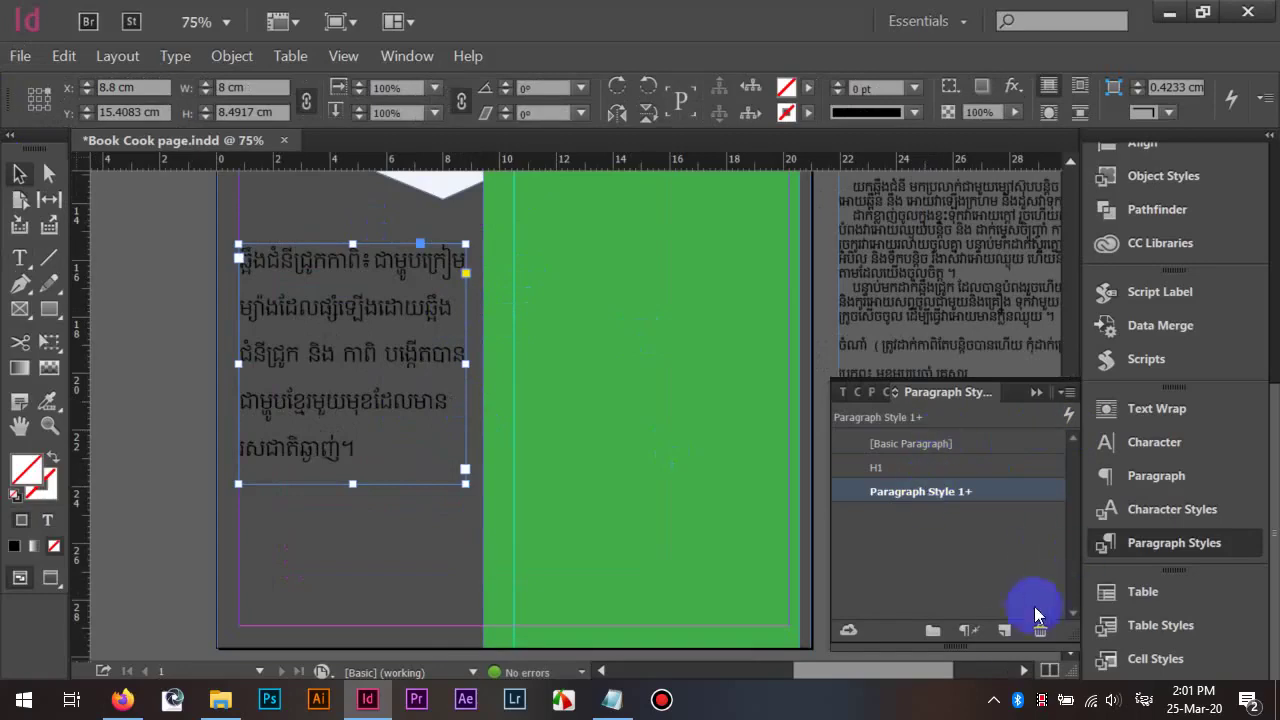
click(1004, 630)
click(925, 524)
double_click(925, 524)
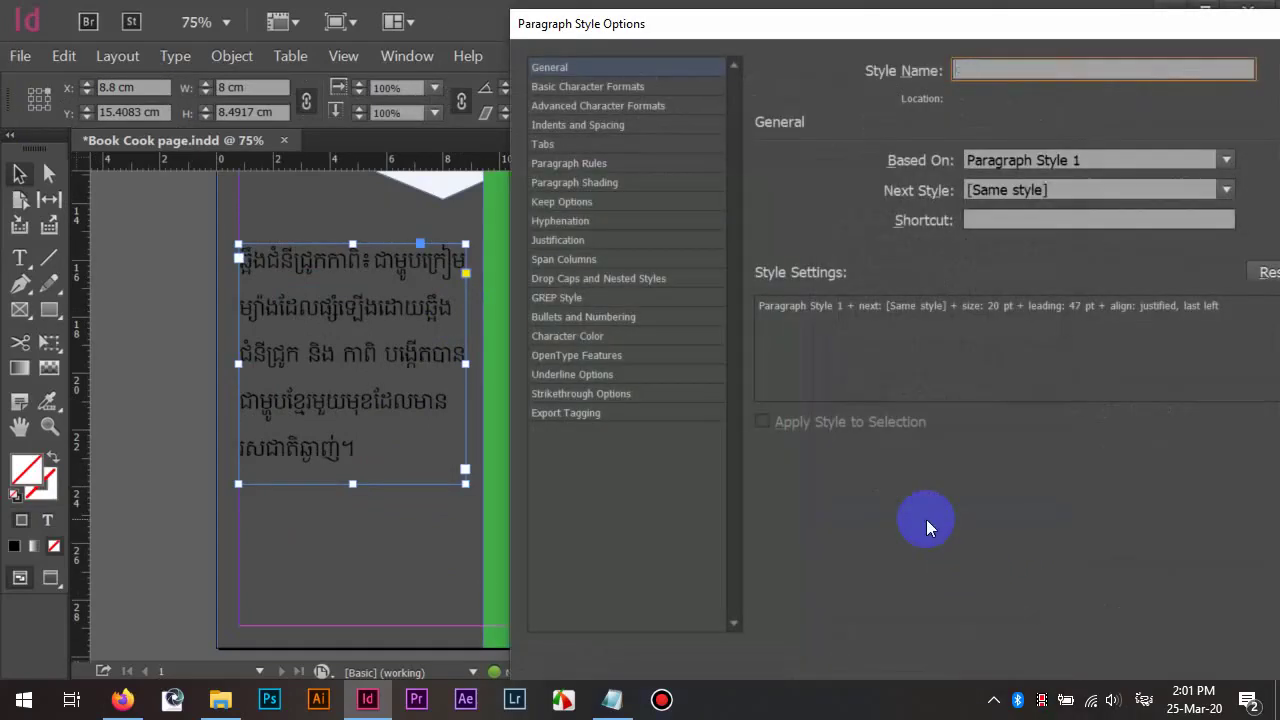
text(H2)
Set the H2 style's font family to AKbalthom KhmerNew and turn off its ligatures
click(661, 93)
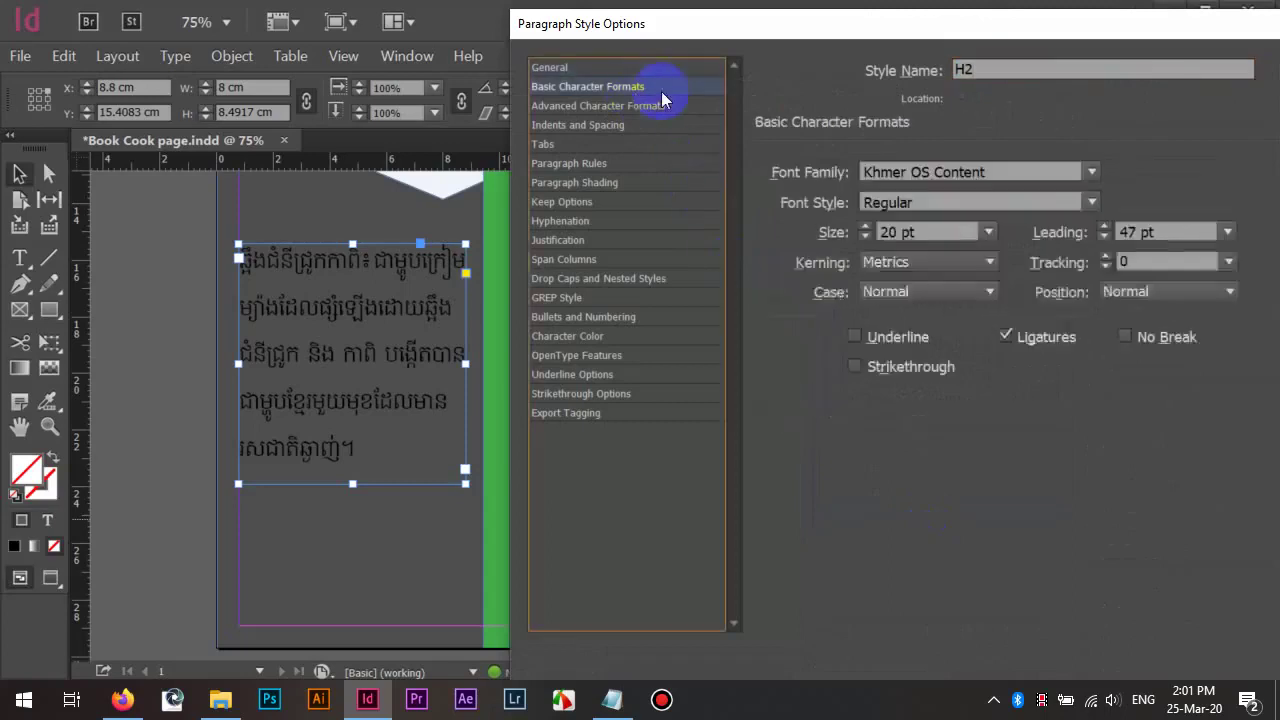
drag(995, 179, 805, 143)
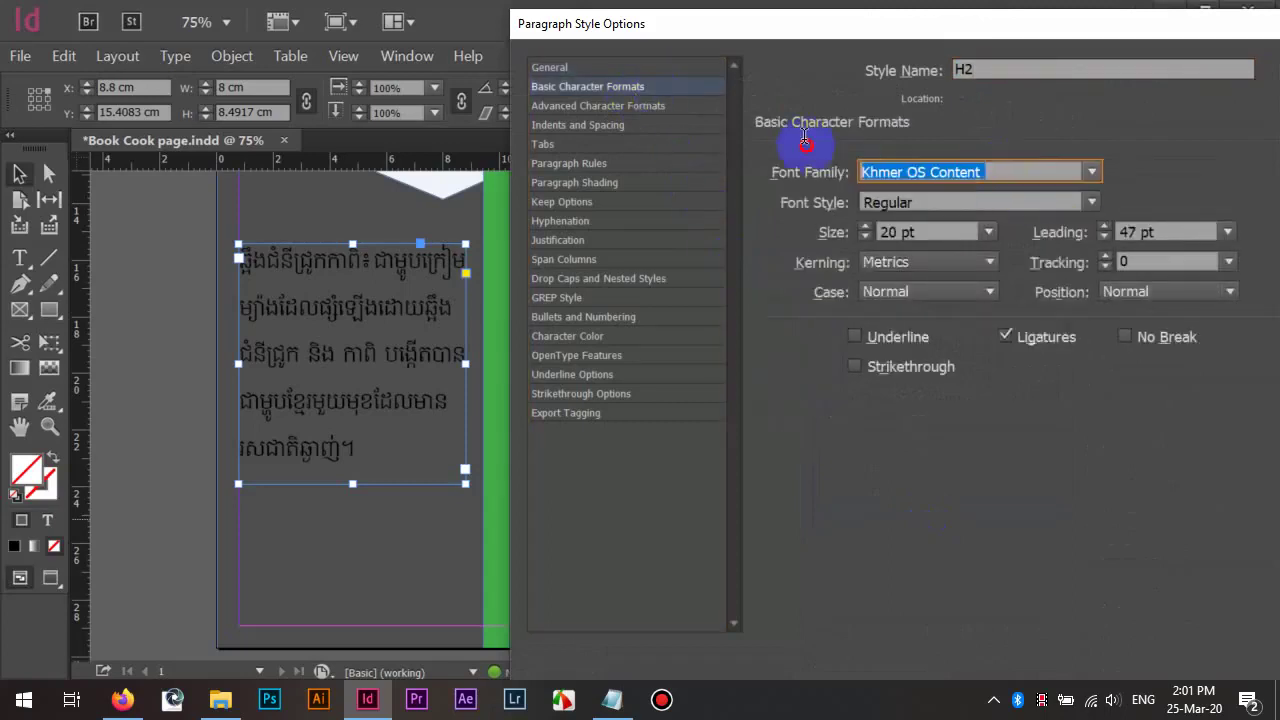
click(1096, 178)
mouse_move(1172, 220)
mouse_down()
mouse_move(1166, 289)
mouse_move(1165, 230)
mouse_up()
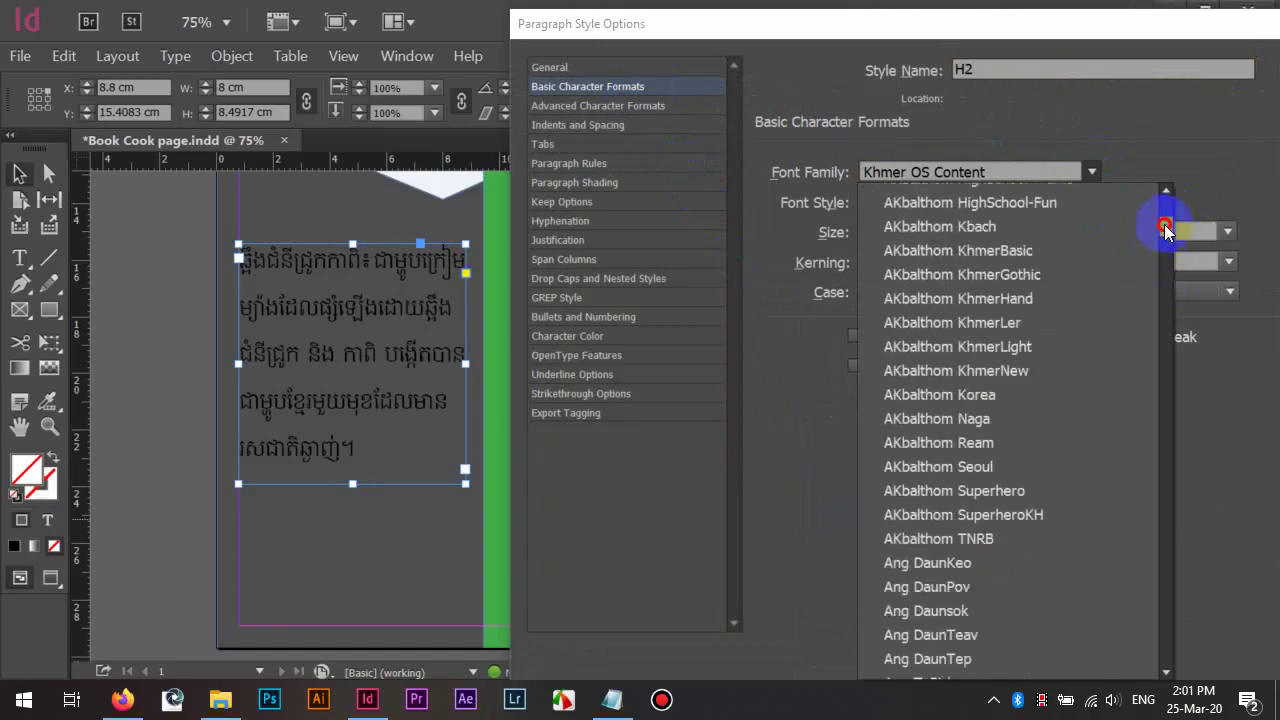
click(1006, 371)
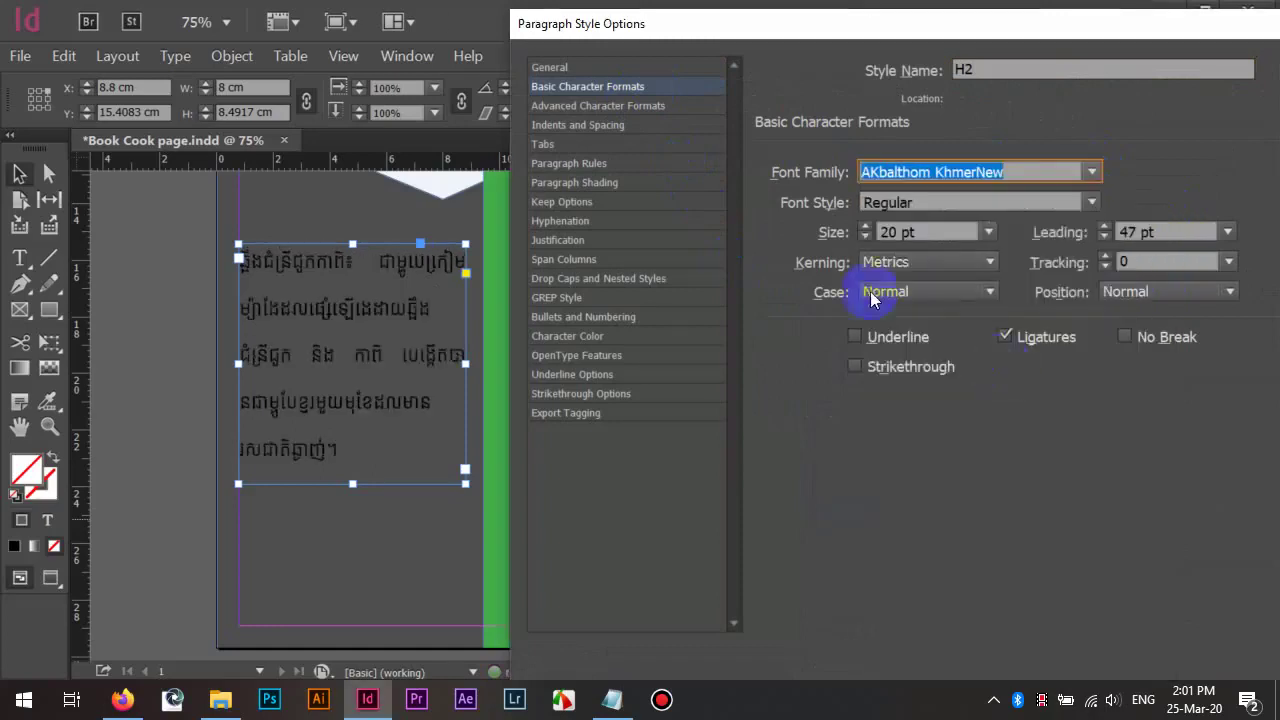
click(1022, 335)
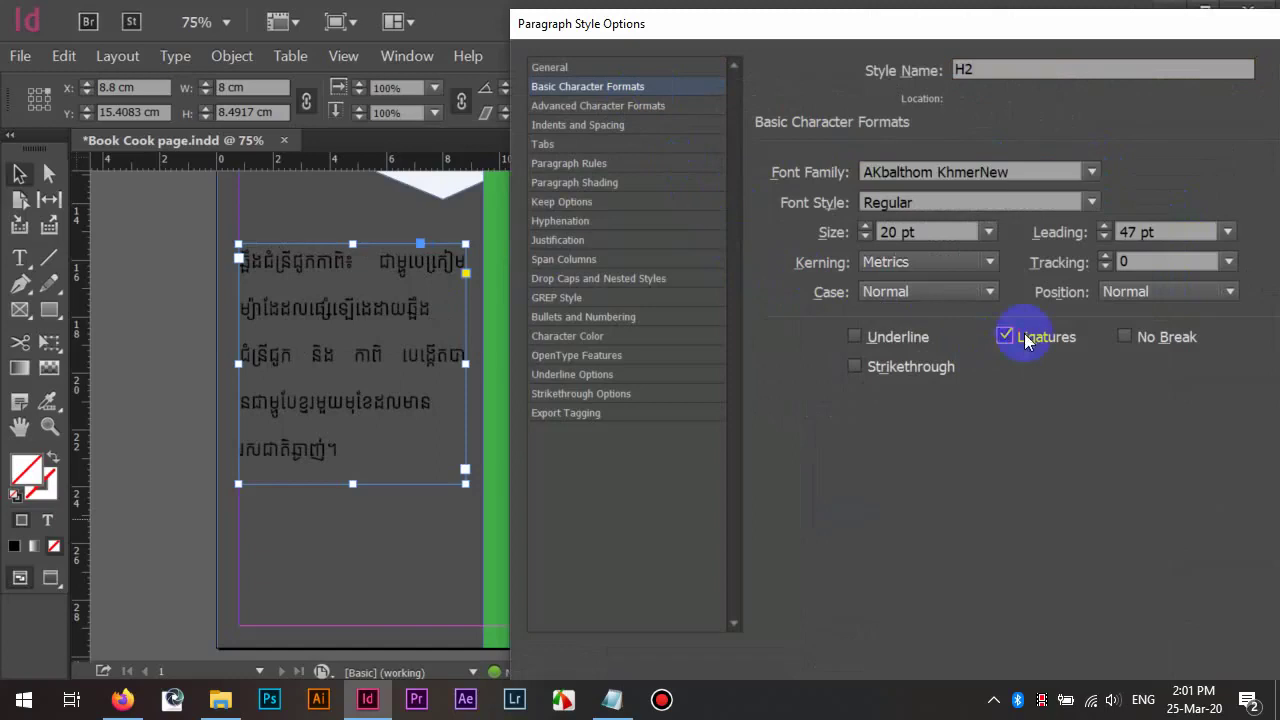
Change the H2 style's paragraph alignment to Left
click(568, 280)
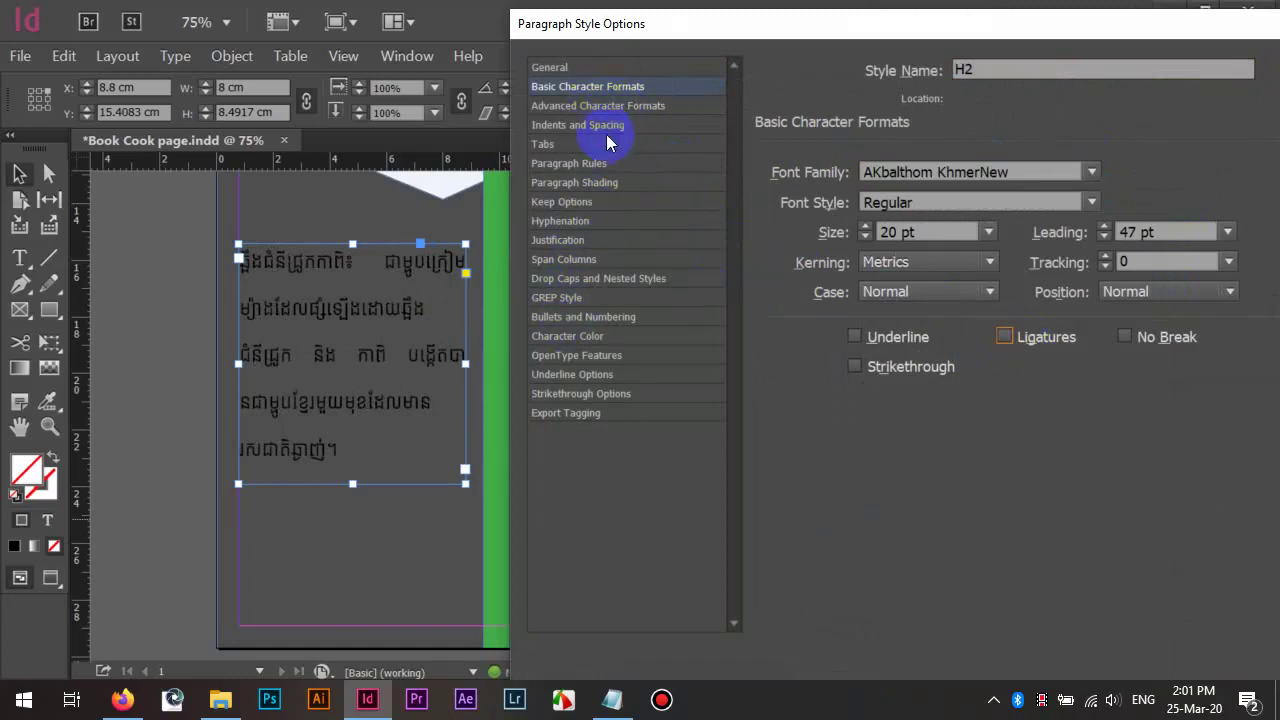
click(590, 126)
click(960, 172)
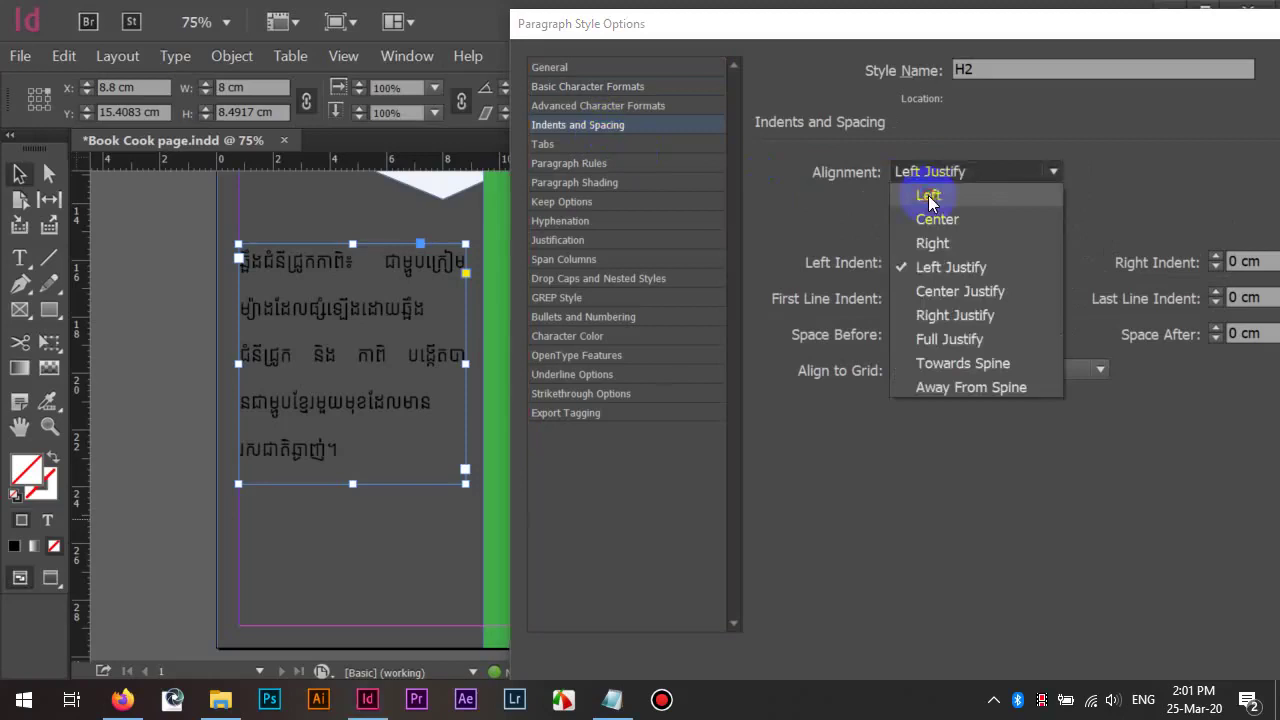
click(929, 194)
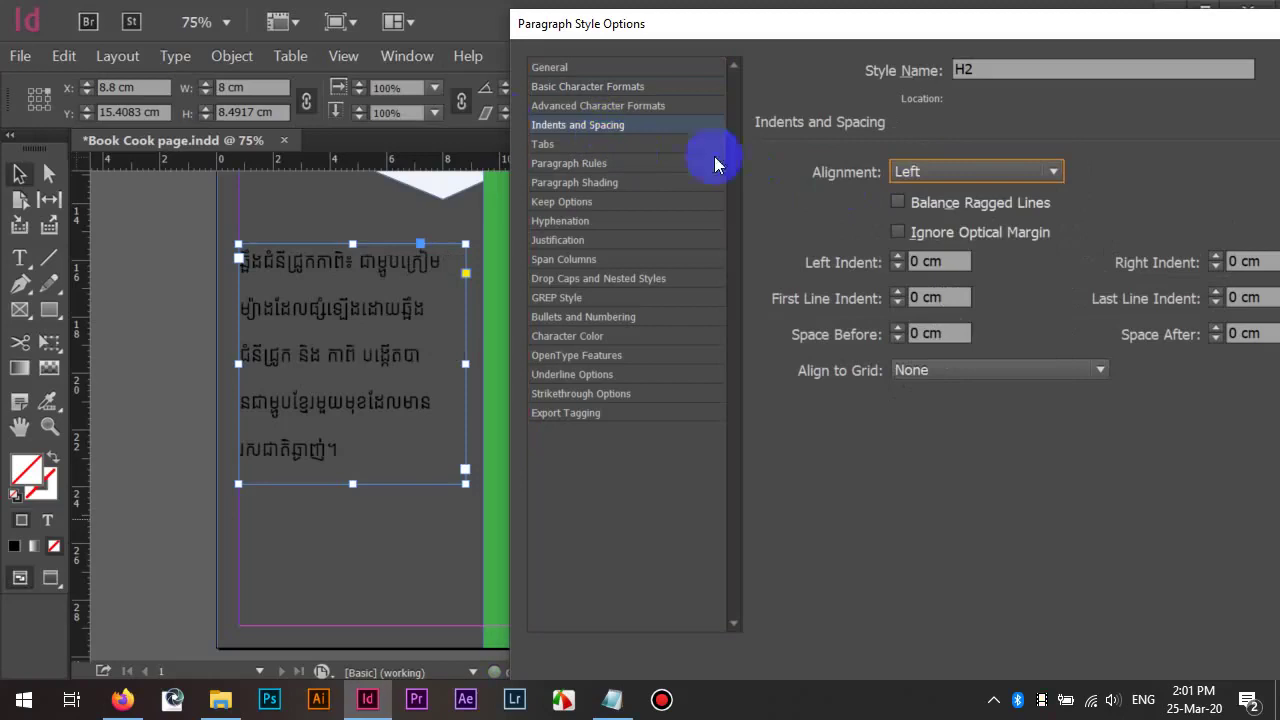
Set the H2 style's character color to [Paper]
click(564, 299)
click(578, 335)
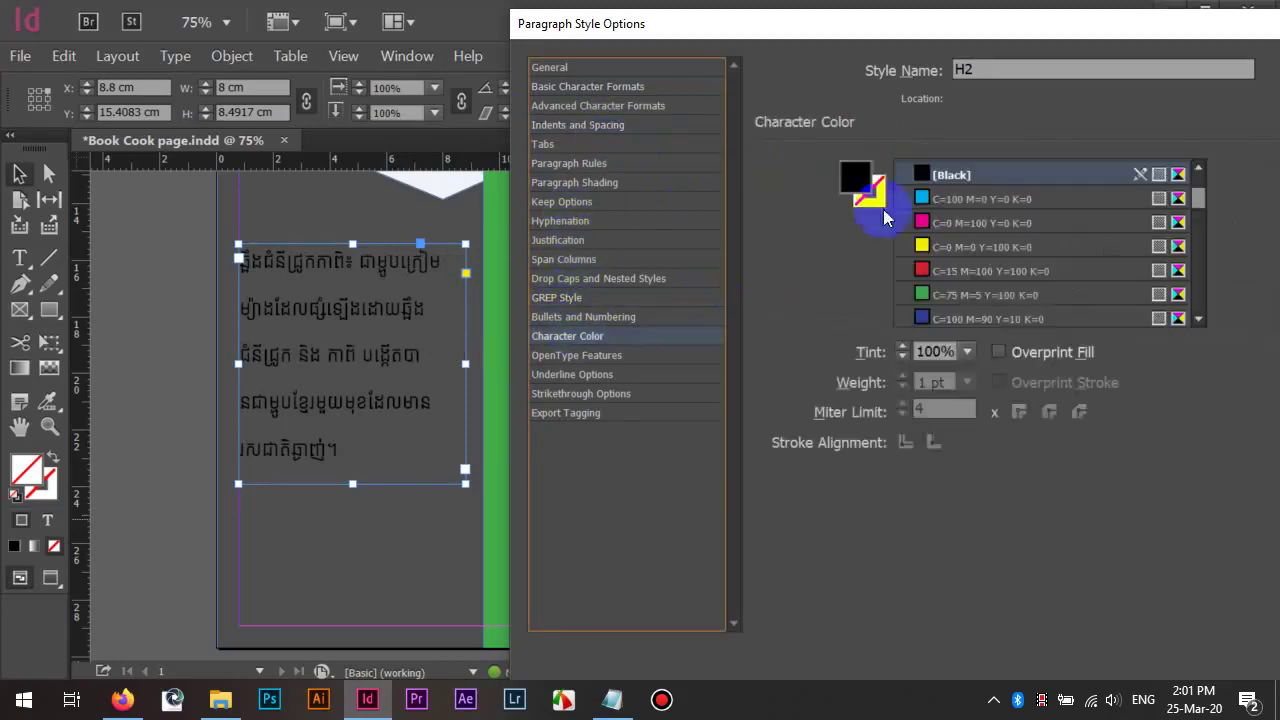
scroll(940, 250, down, 3)
scroll(944, 206, up, 5)
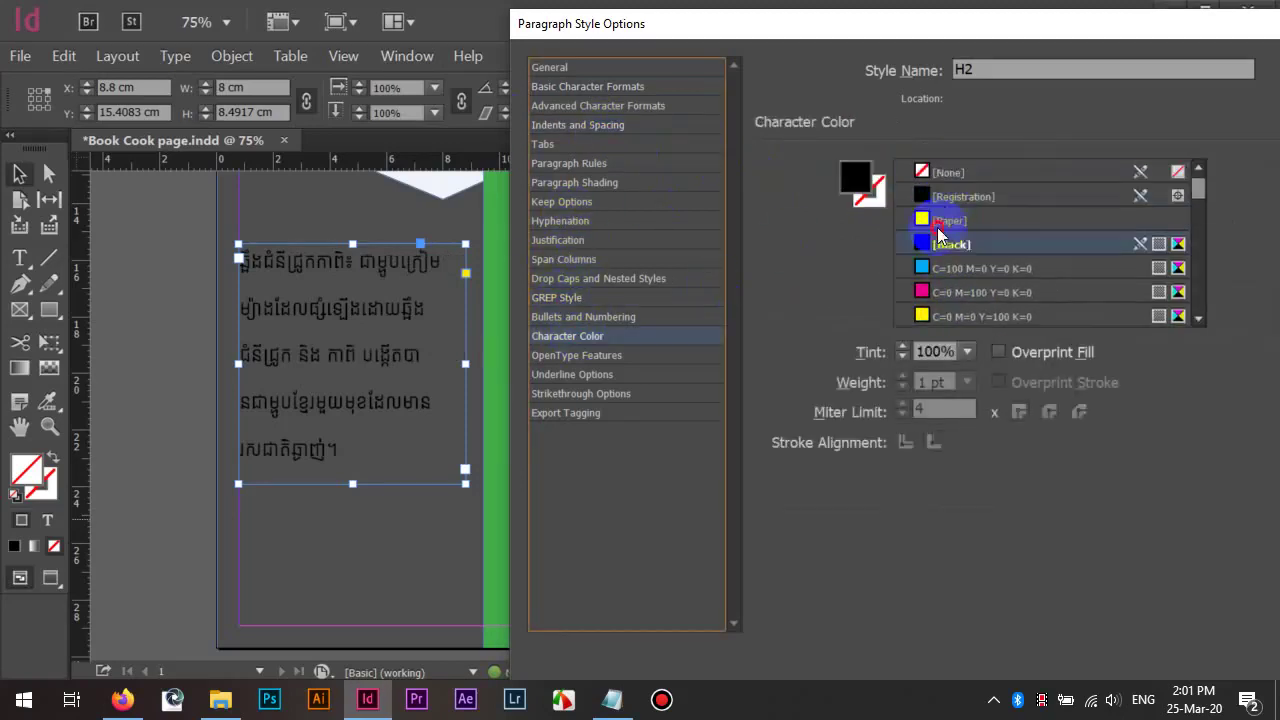
click(938, 224)
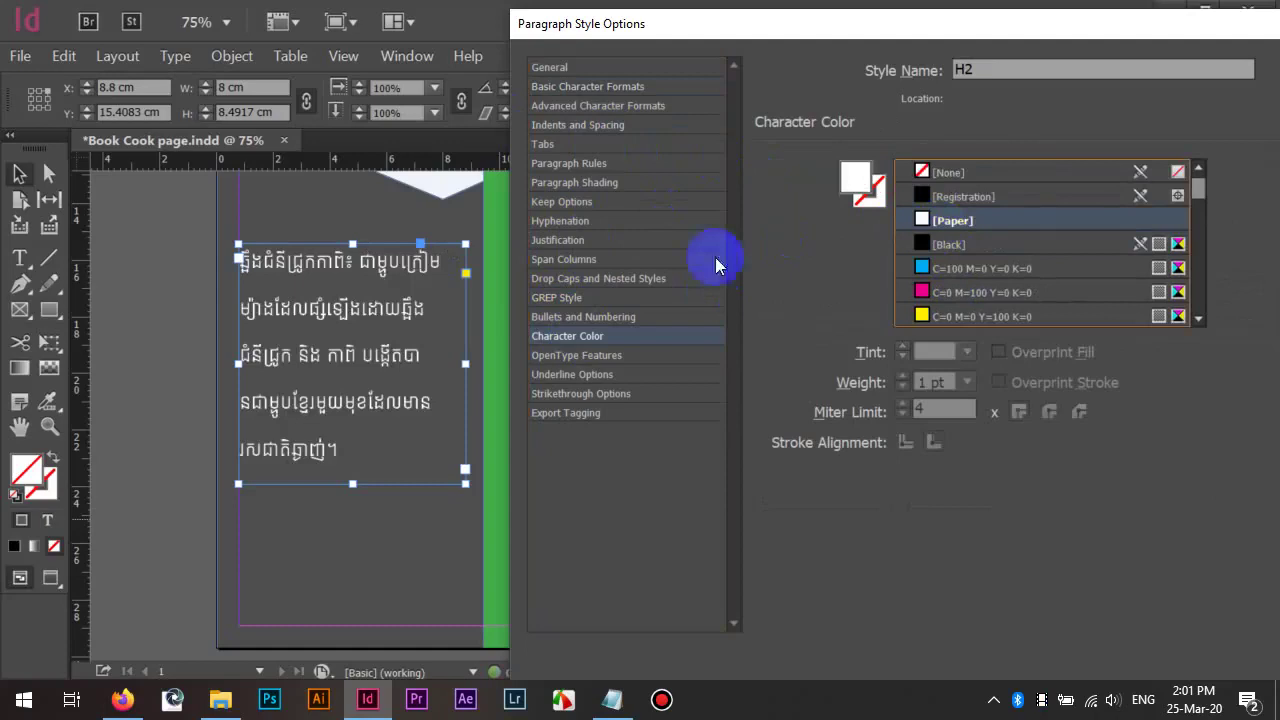
Set the H2 style's leading to 36 pt and its font size to 22 pt, and save the style
click(608, 86)
click(1104, 237)
click(1104, 237)
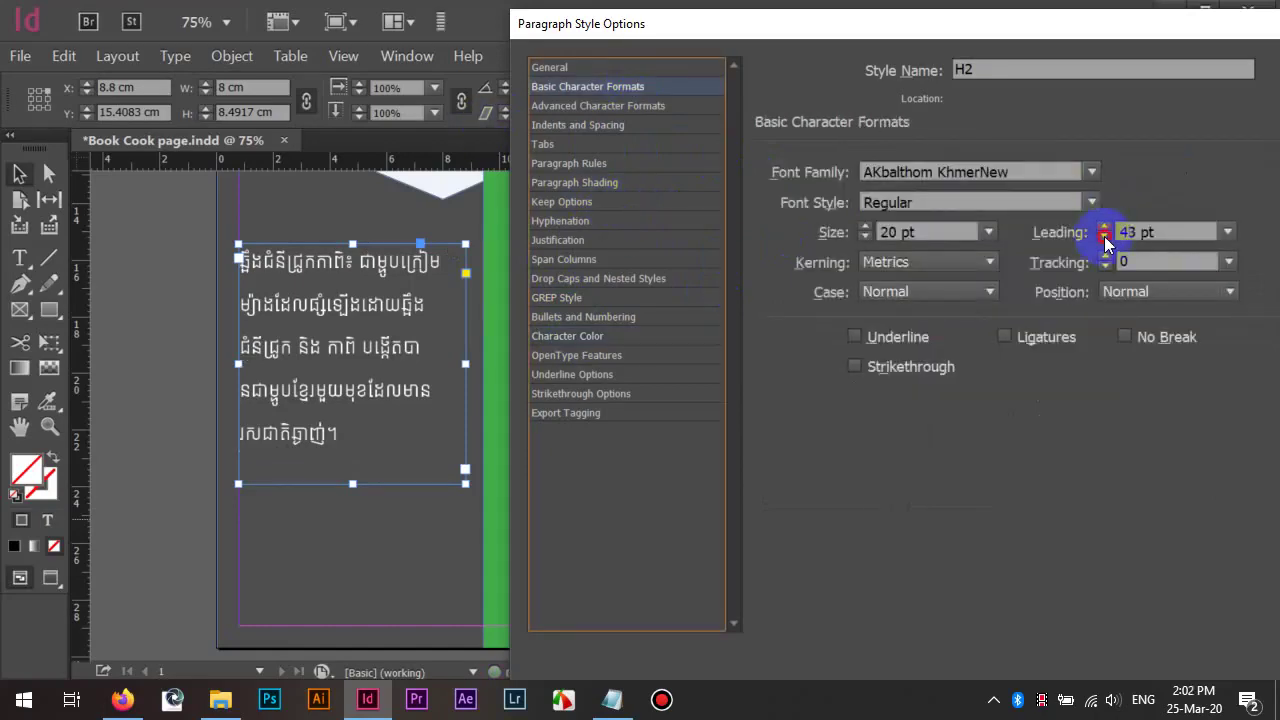
click(1104, 237)
click(1104, 237)
click(1104, 237)
click(1104, 237)
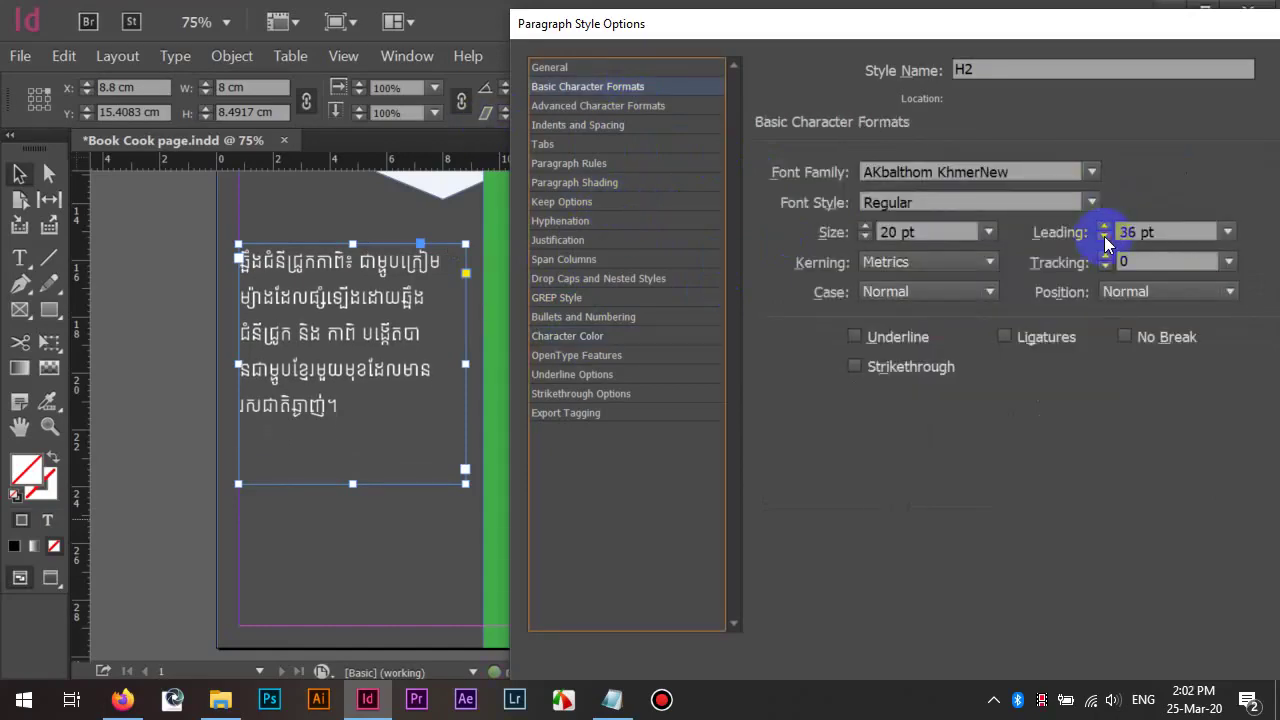
key(shift+Tab)
key(shift+Tab)
click(866, 226)
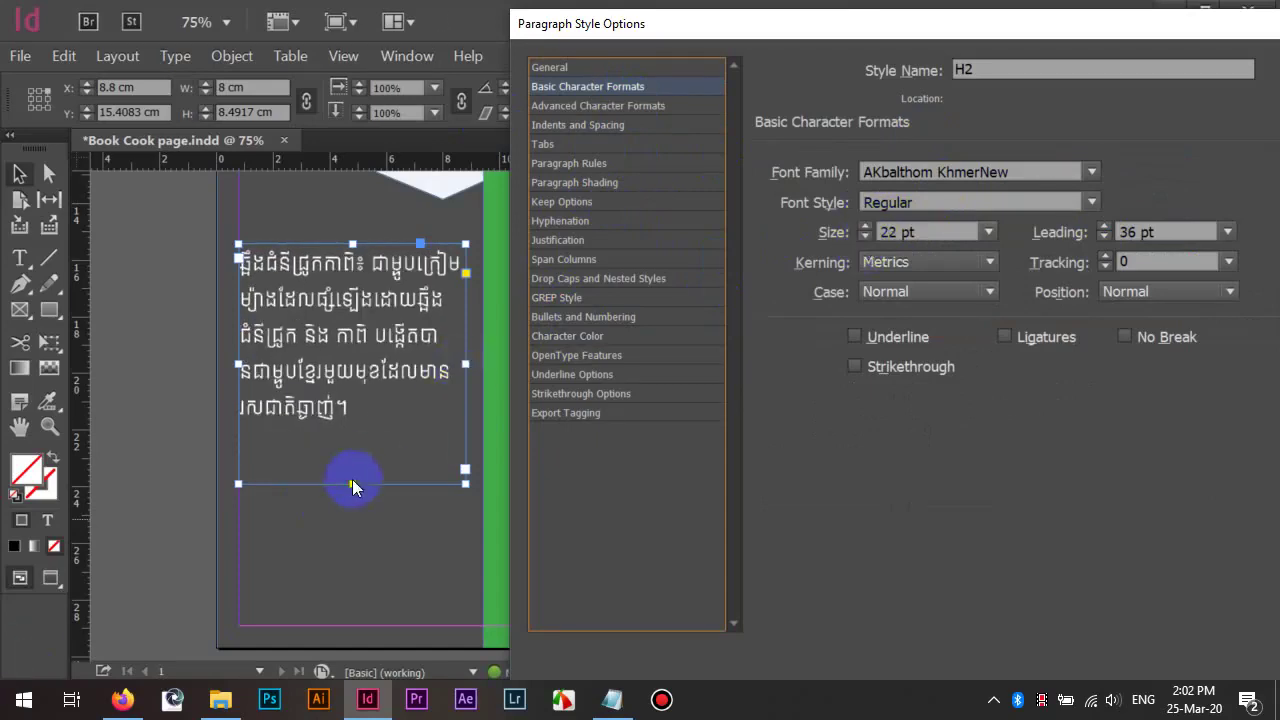
drag(1043, 27, 894, 19)
key(Return)
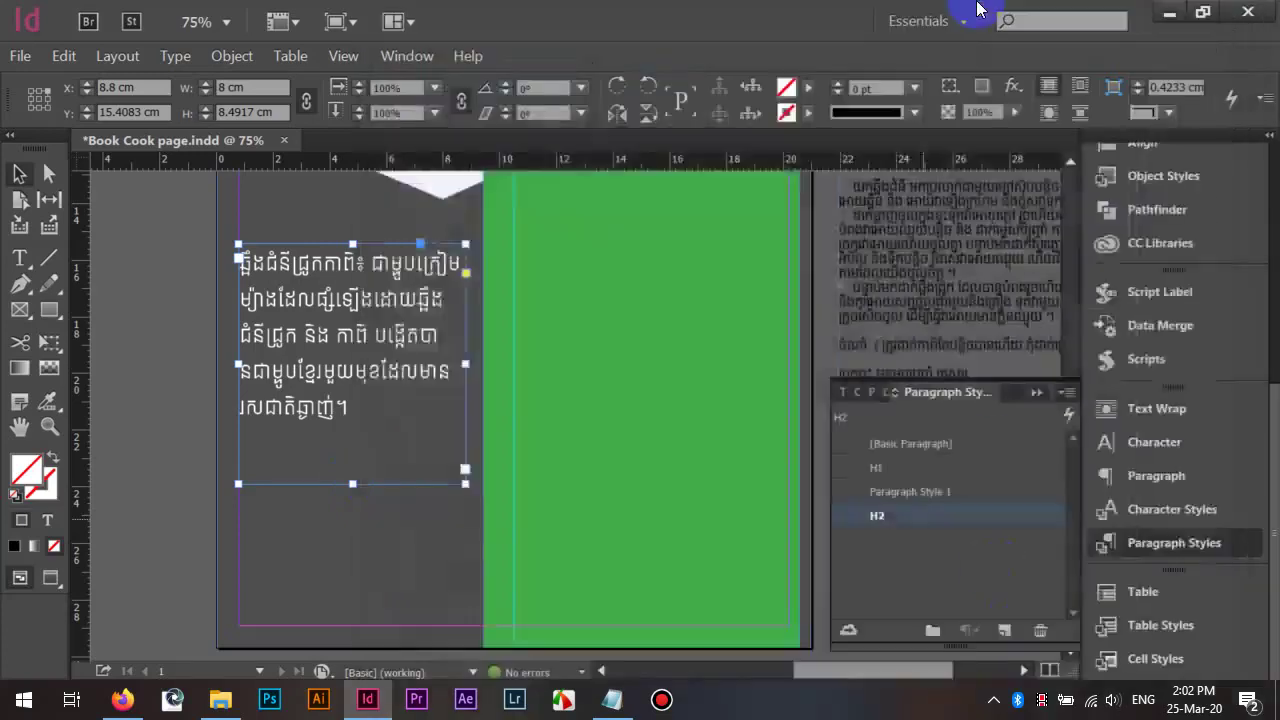
Move the recipe text frame onto the green panel against the guides and resize it to about 10.12 cm wide and 16.4 cm high
click(184, 300)
drag(412, 348, 329, 465)
key(ctrl+minus)
drag(468, 424, 449, 384)
click(623, 371)
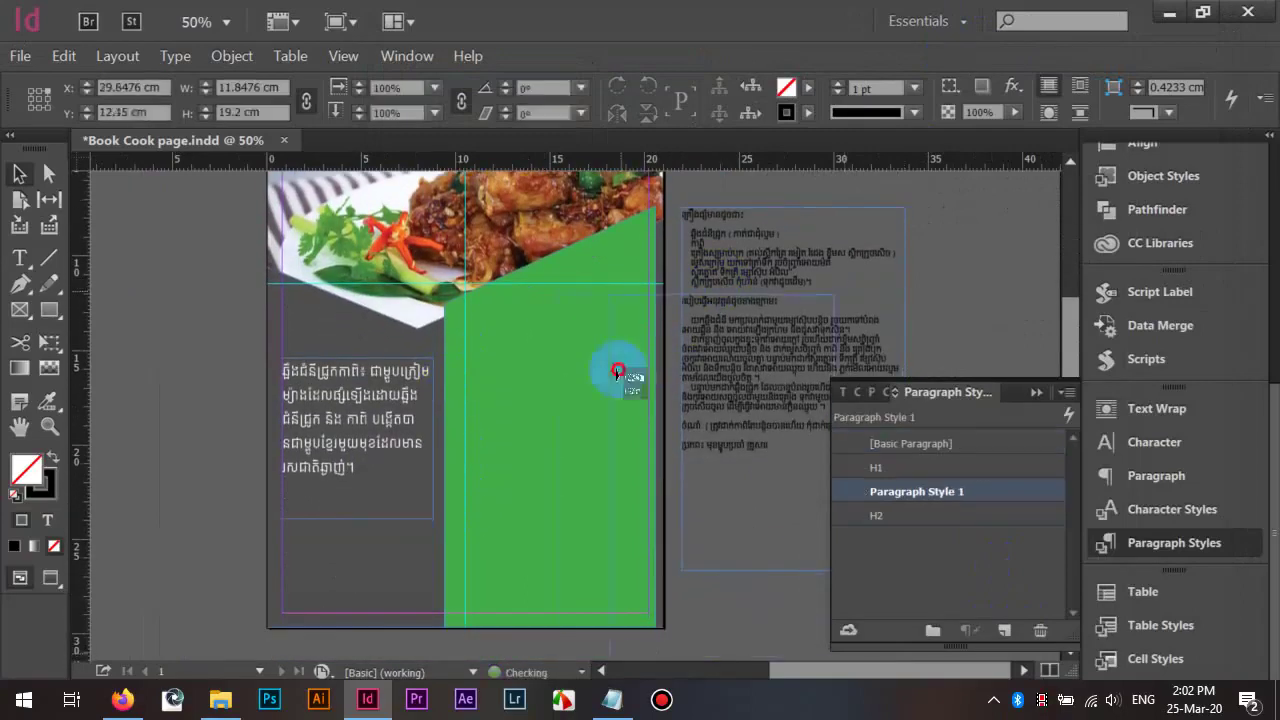
drag(505, 365, 505, 365)
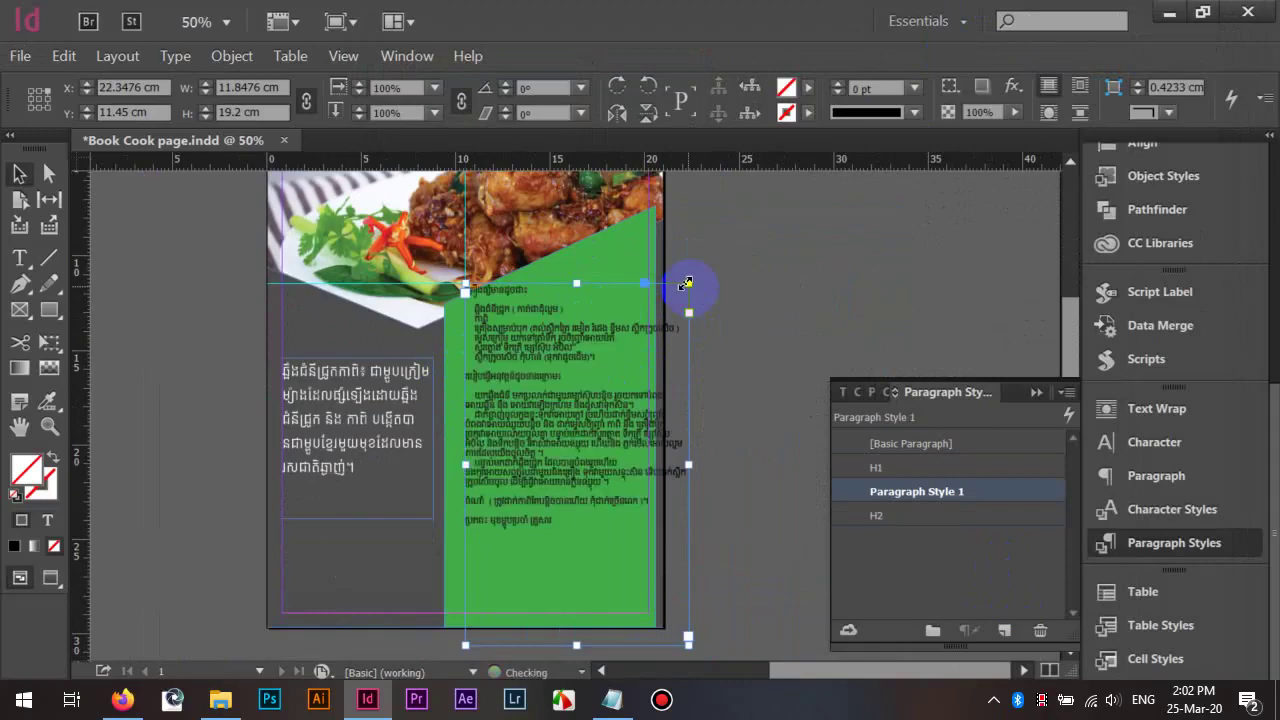
drag(688, 287, 563, 406)
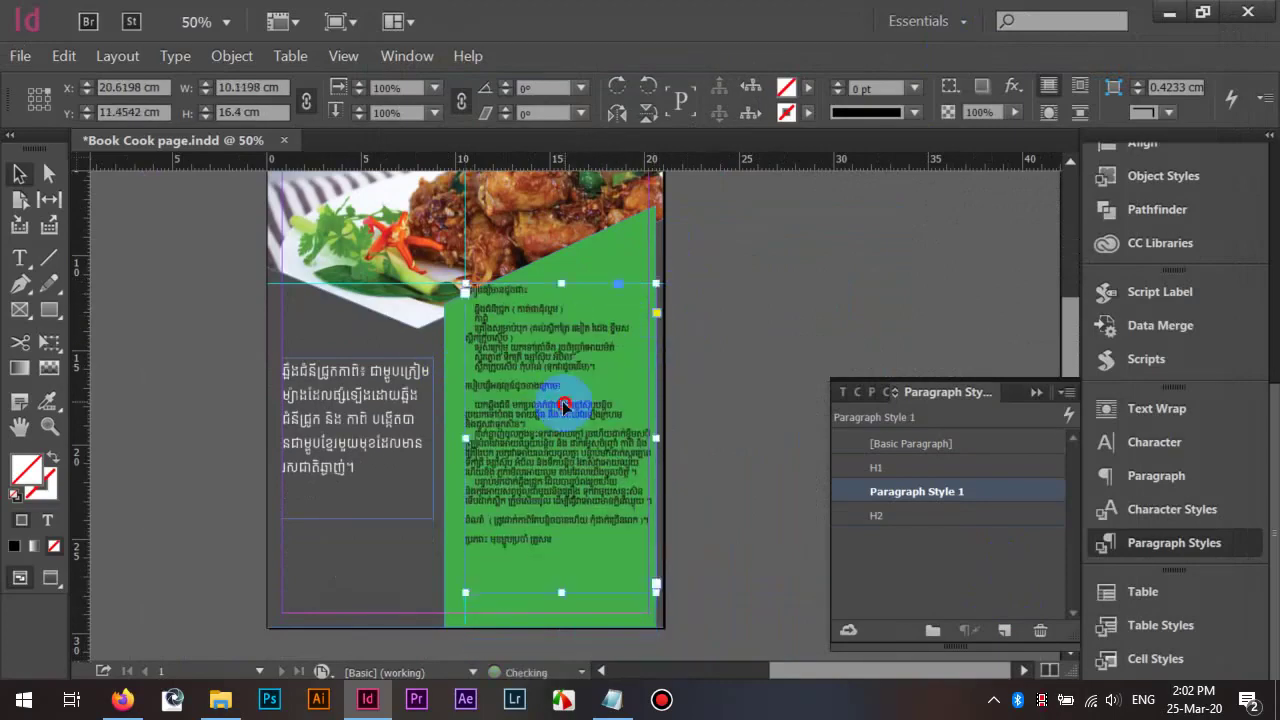
Set the font size of all recipe text on the green panel to 11 pt
double_click(563, 406)
key(ctrl+a)
click(33, 85)
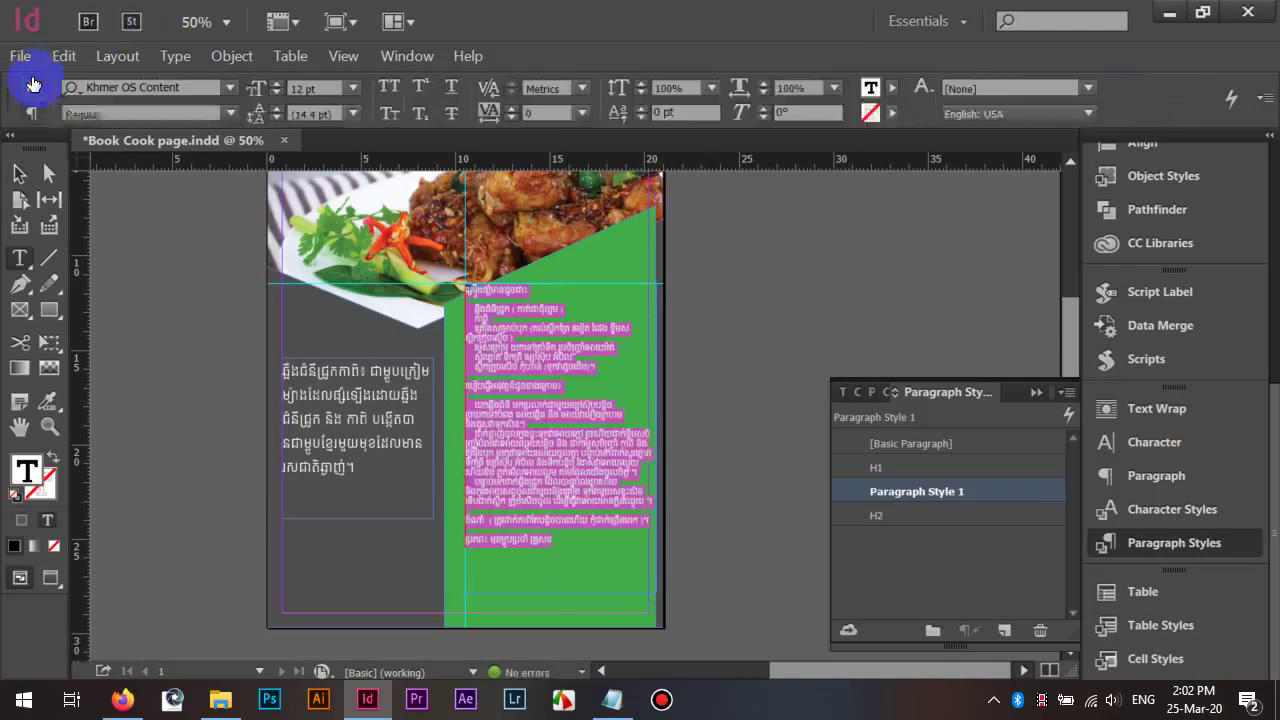
click(325, 91)
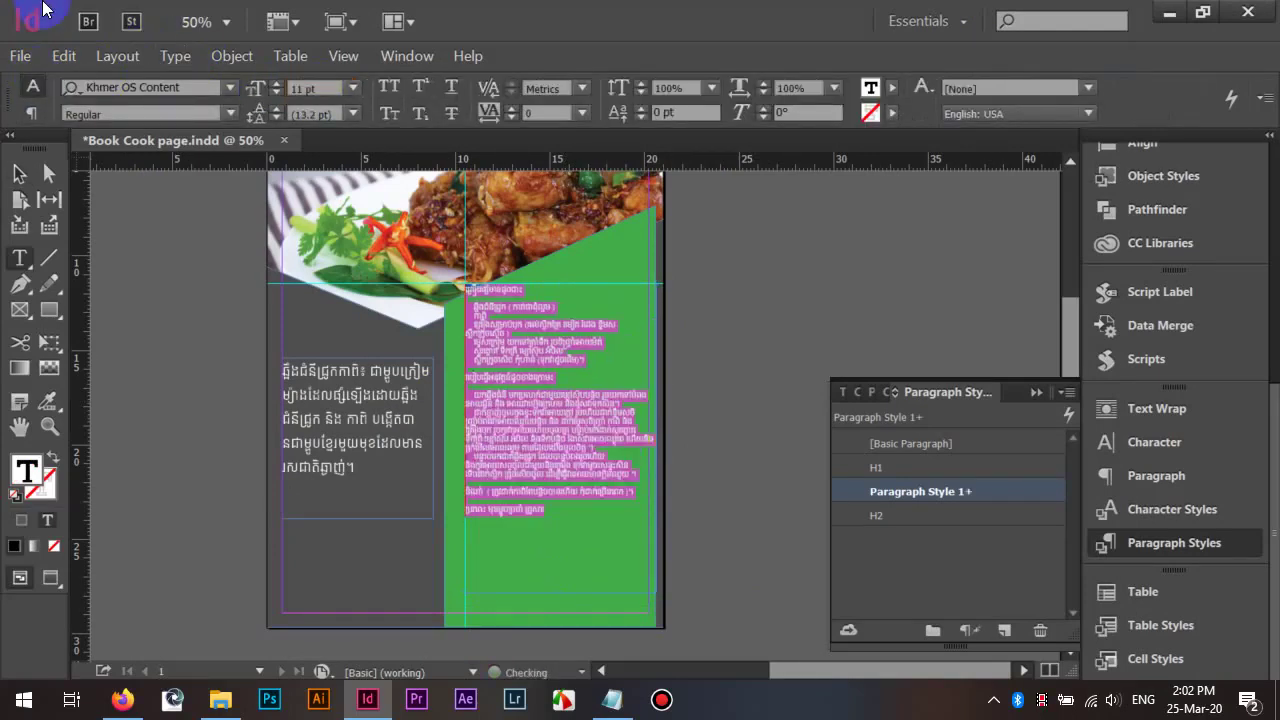
Set the leading of all recipe text on the green panel to 18 pt
click(278, 108)
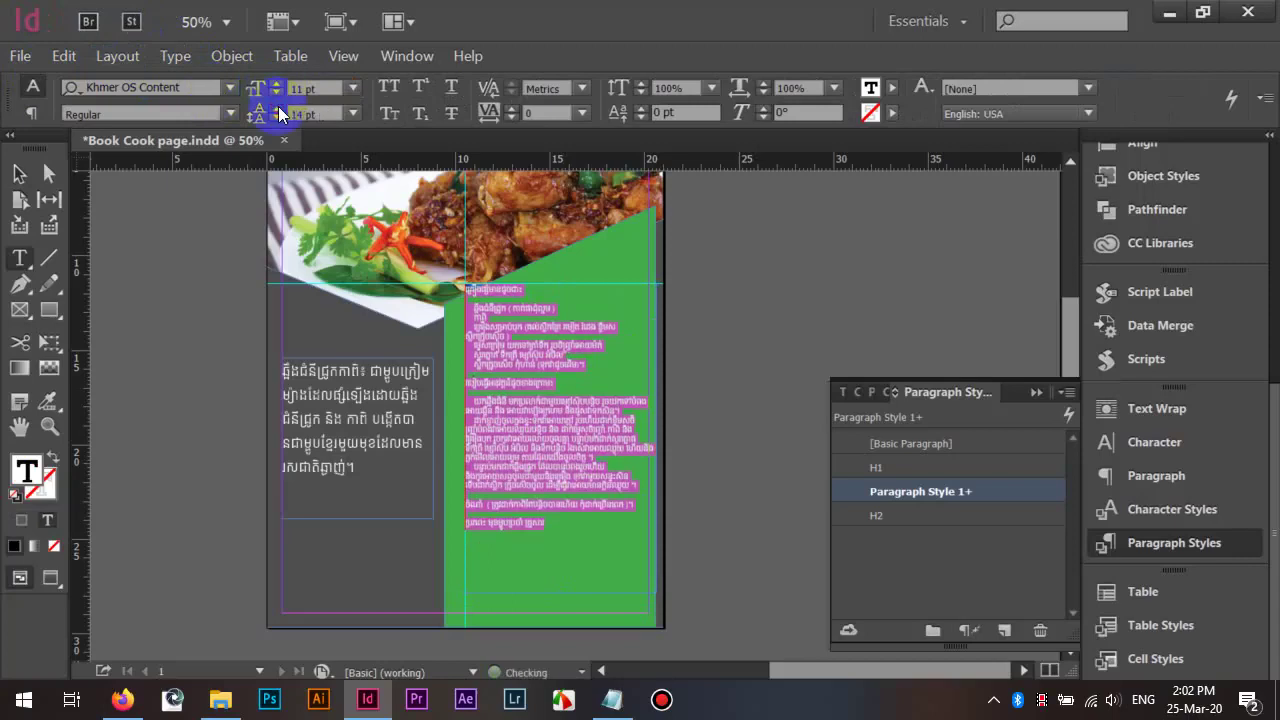
click(278, 108)
click(278, 108)
click(278, 108)
click(278, 108)
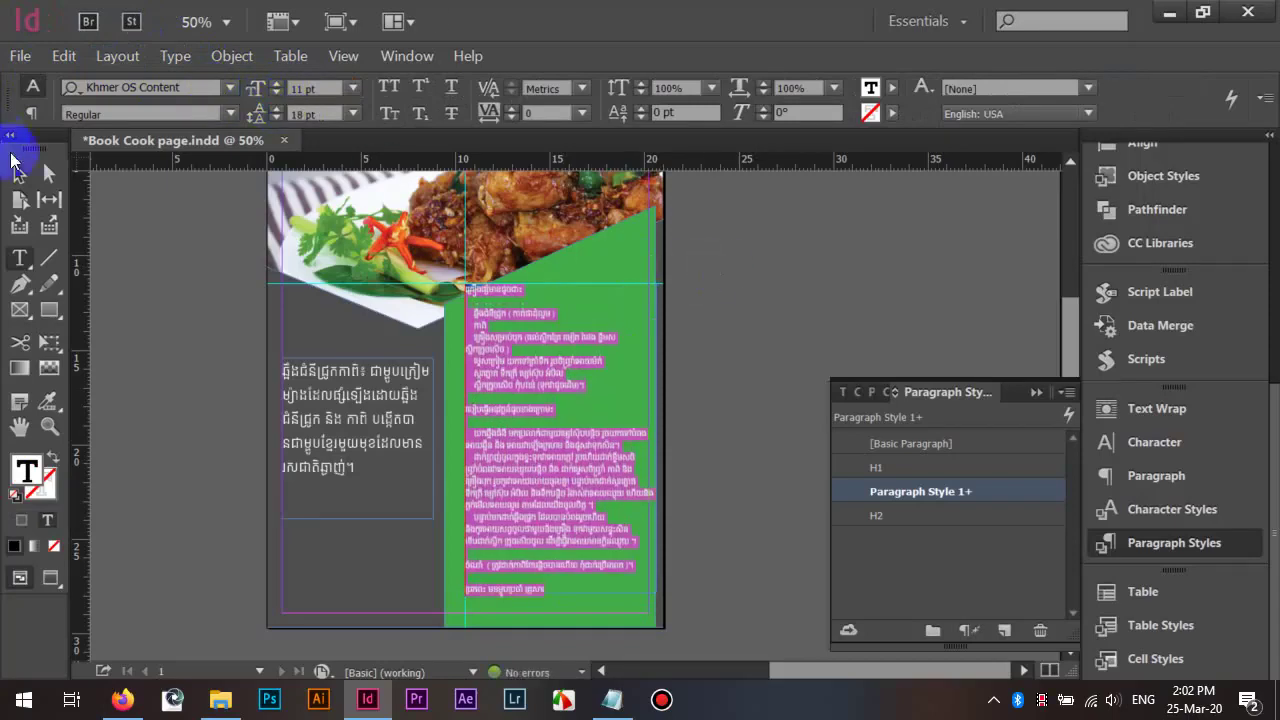
click(18, 172)
Cut the final source line, "ប្រភព៖ មុខម្ហូបប្រចាំ គ្រួសារ", from the end of the recipe text
scroll(572, 515, up, 1)
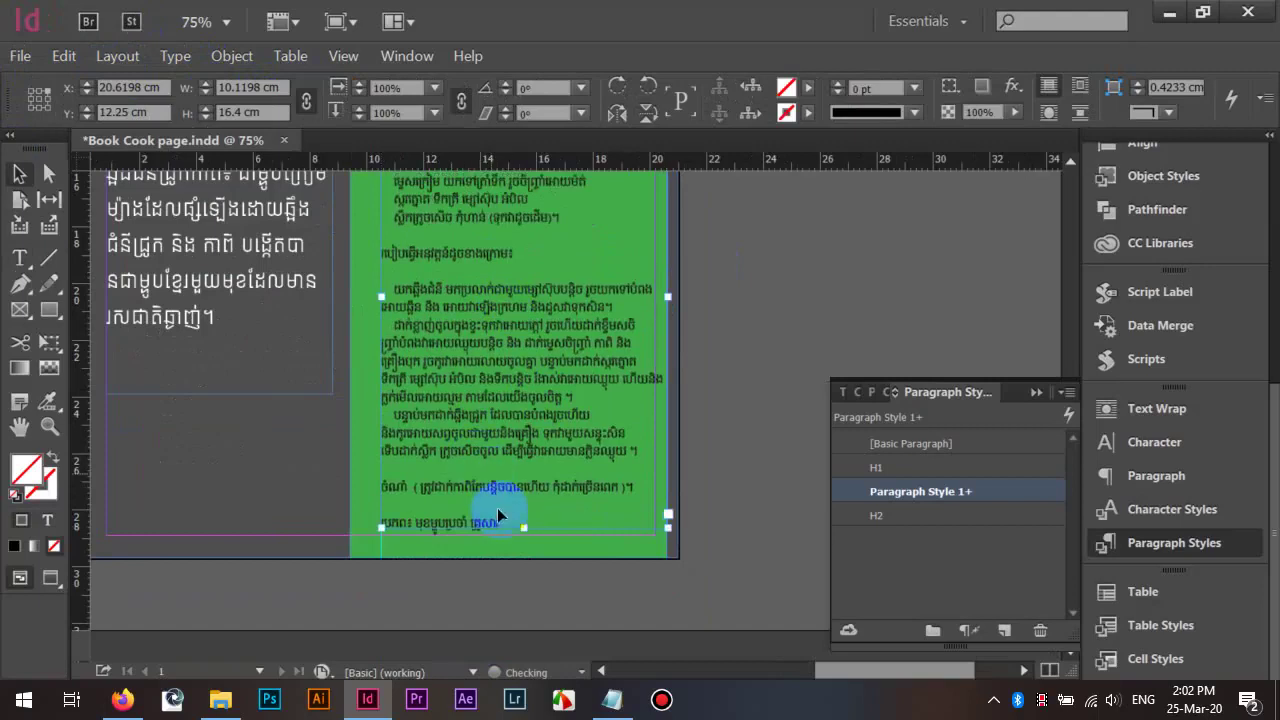
double_click(497, 515)
drag(514, 524, 385, 490)
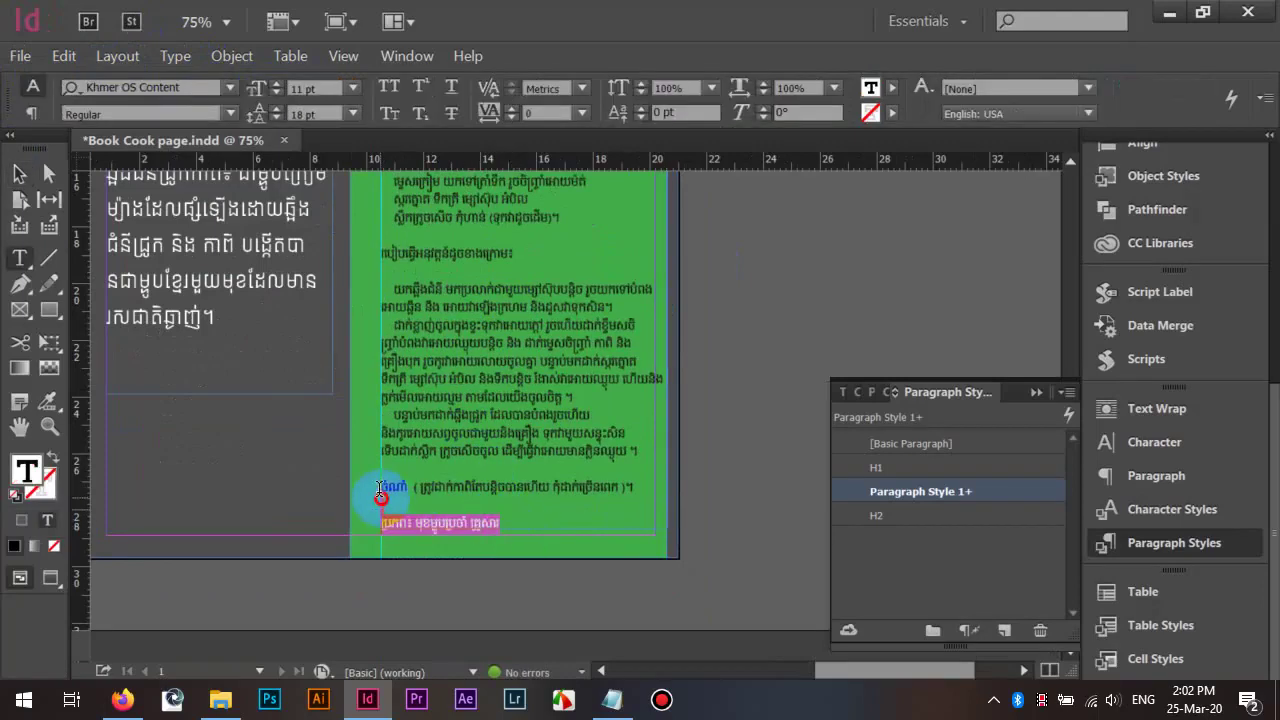
key(ctrl+x)
click(19, 174)
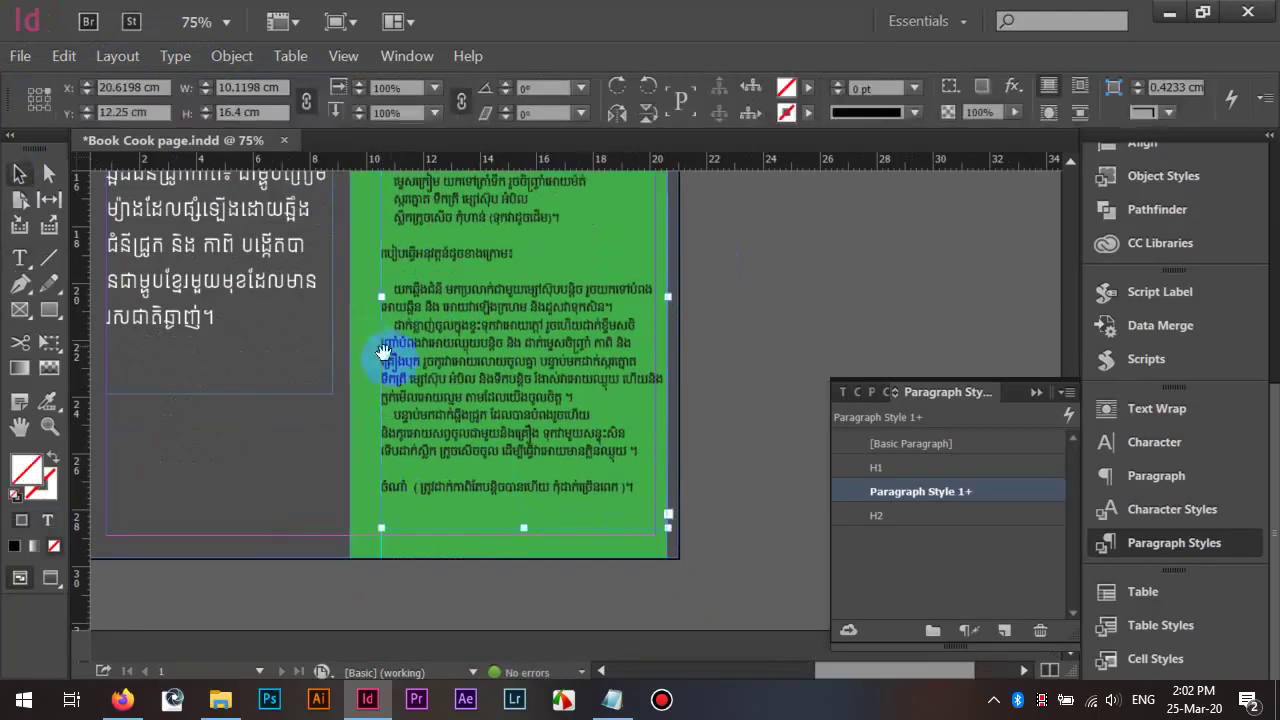
Draw a rectangle about 9.42 cm wide and 1.63 cm high across the bottom of the dark panel, up to the green panel's edge
drag(267, 339, 437, 325)
click(224, 327)
key(ctrl+equal)
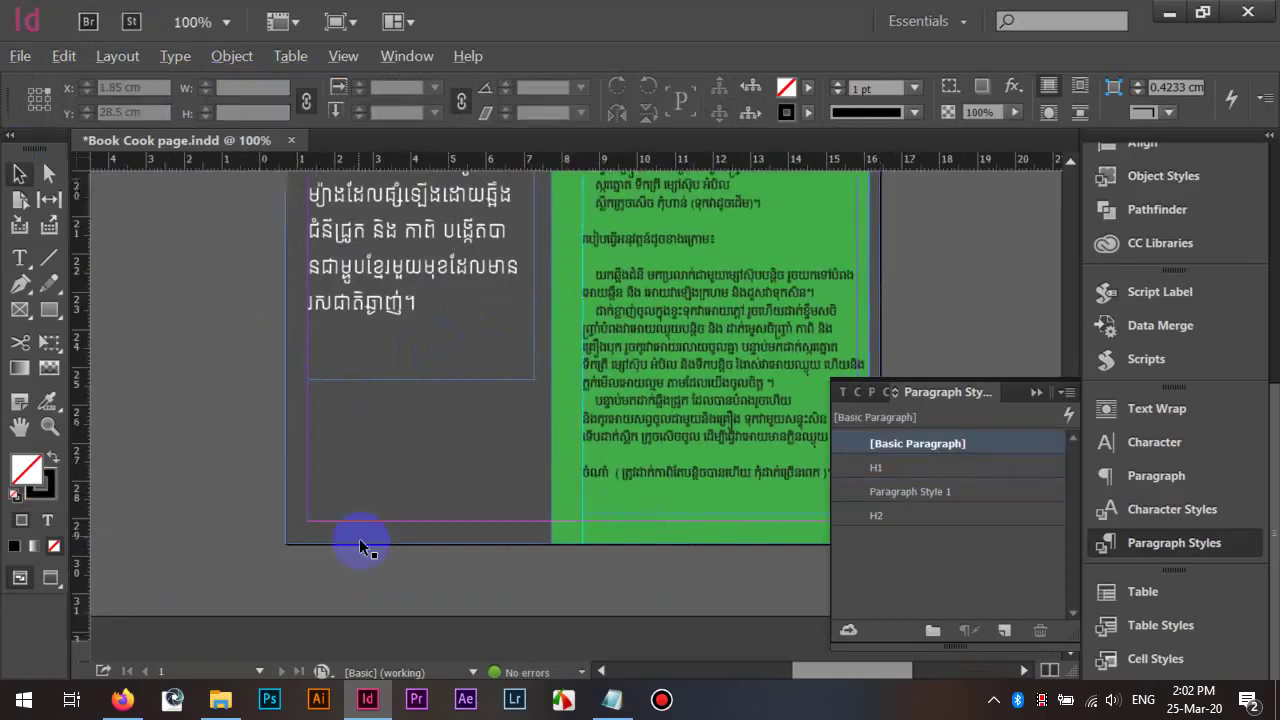
drag(352, 505, 329, 423)
key(ctrl+equal)
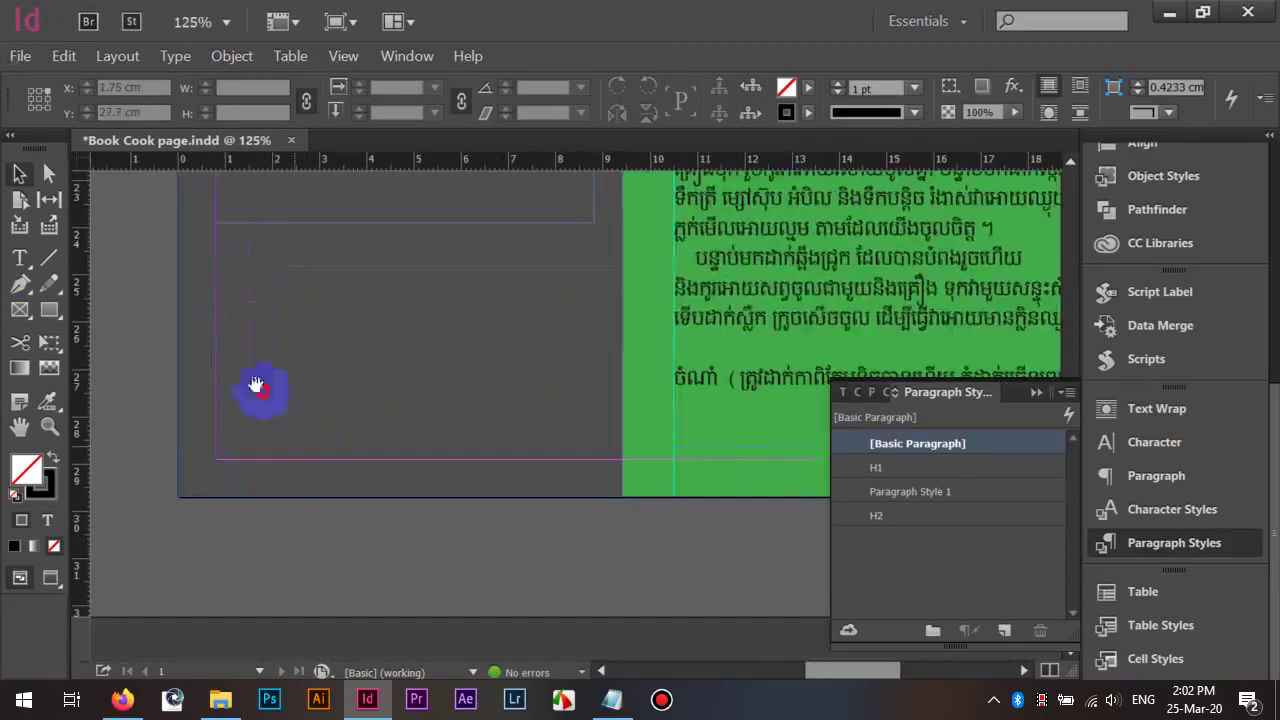
click(49, 311)
mouse_move(175, 418)
mouse_down()
mouse_move(409, 480)
mouse_move(622, 495)
mouse_up()
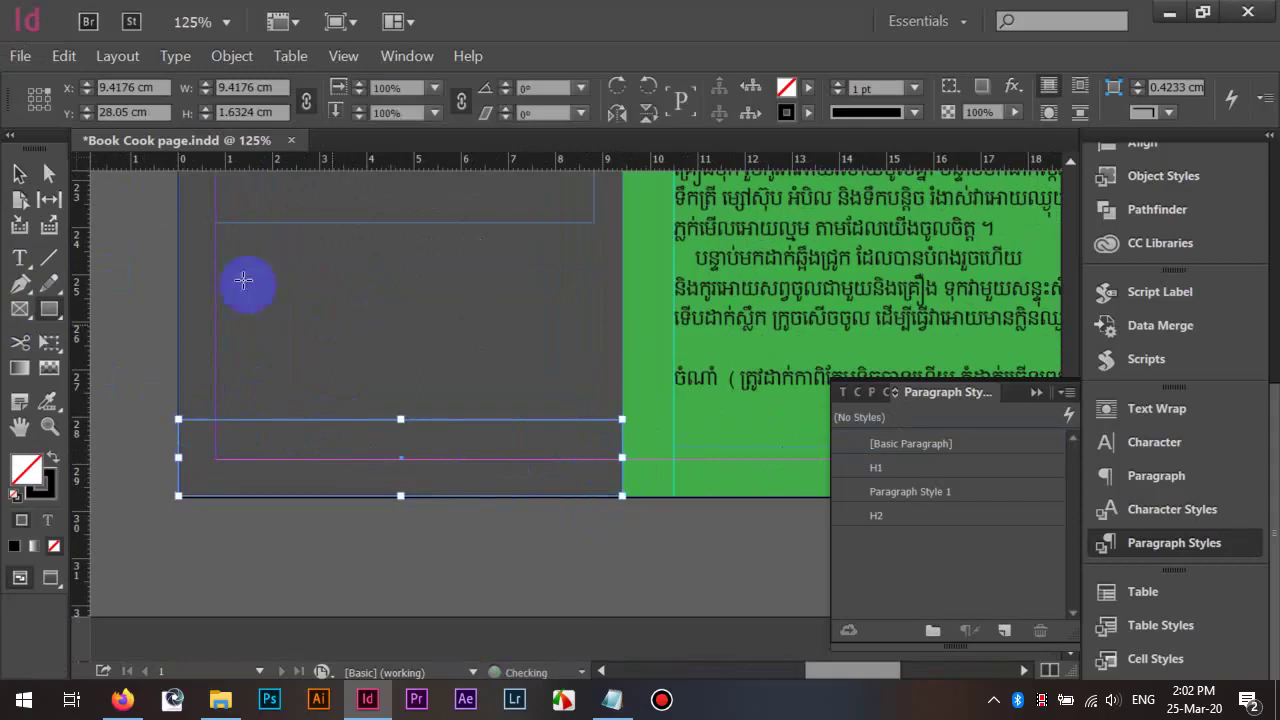
Fill the bottom rectangle with [Paper] and reduce its stroke weight to 0 pt
click(809, 90)
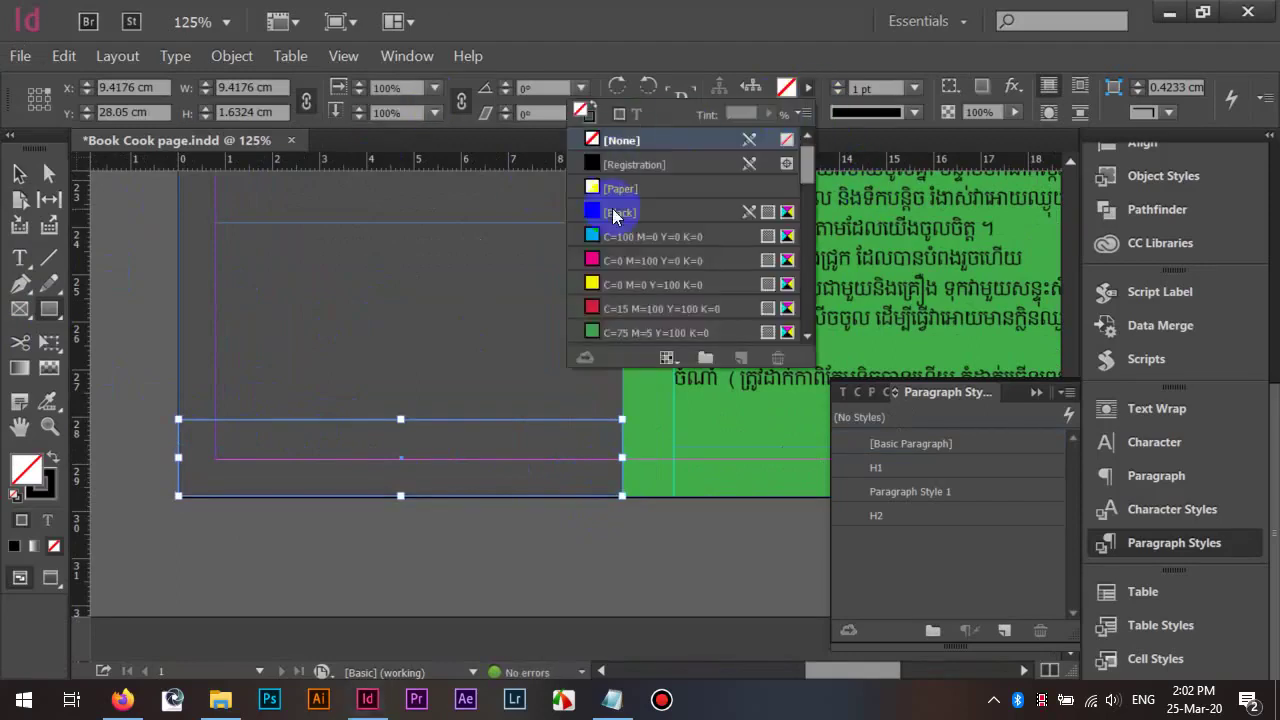
click(617, 188)
click(345, 591)
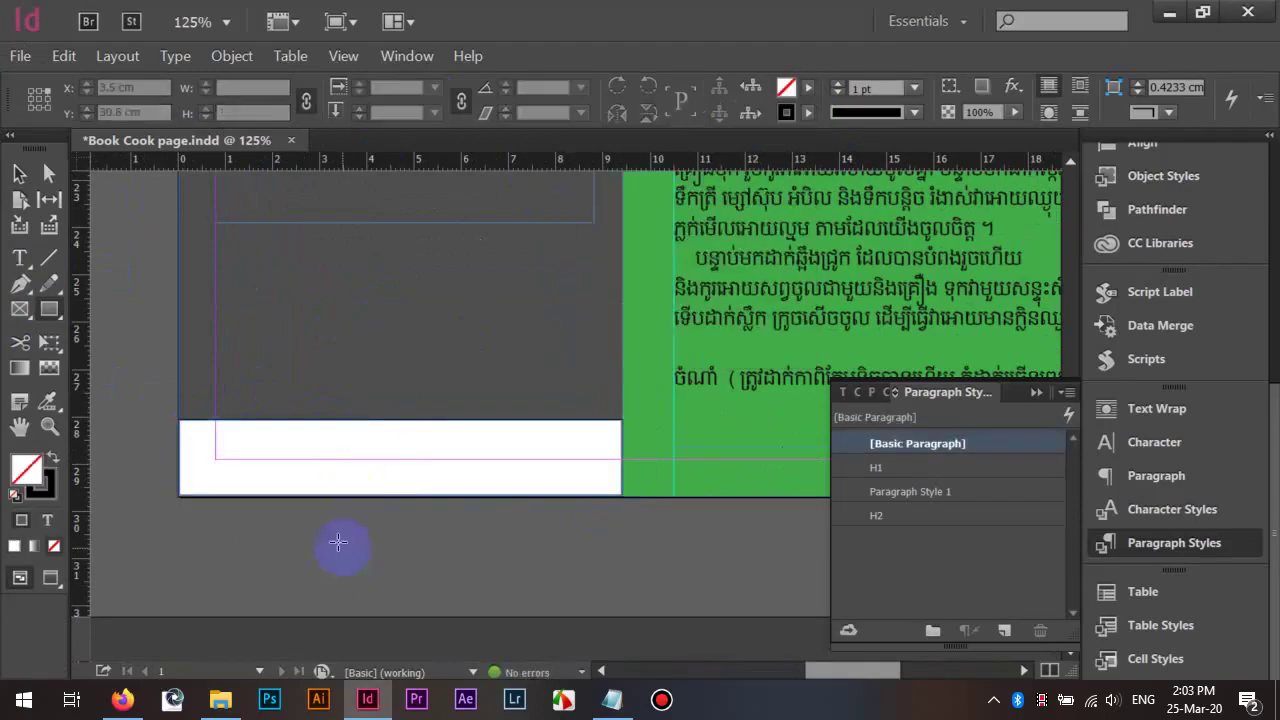
click(430, 468)
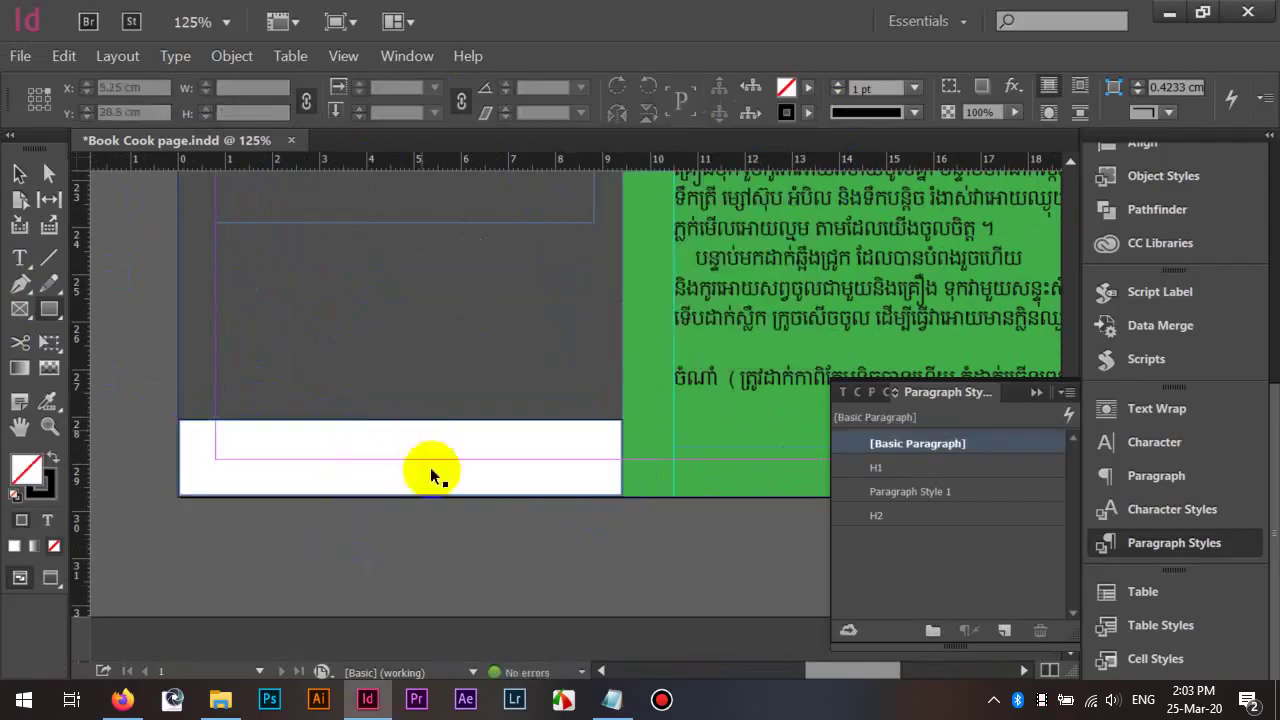
click(839, 93)
Paste the cut source line as its own text frame and place it on the white bar against the page's inner margin guide
click(229, 529)
key(ctrl+v)
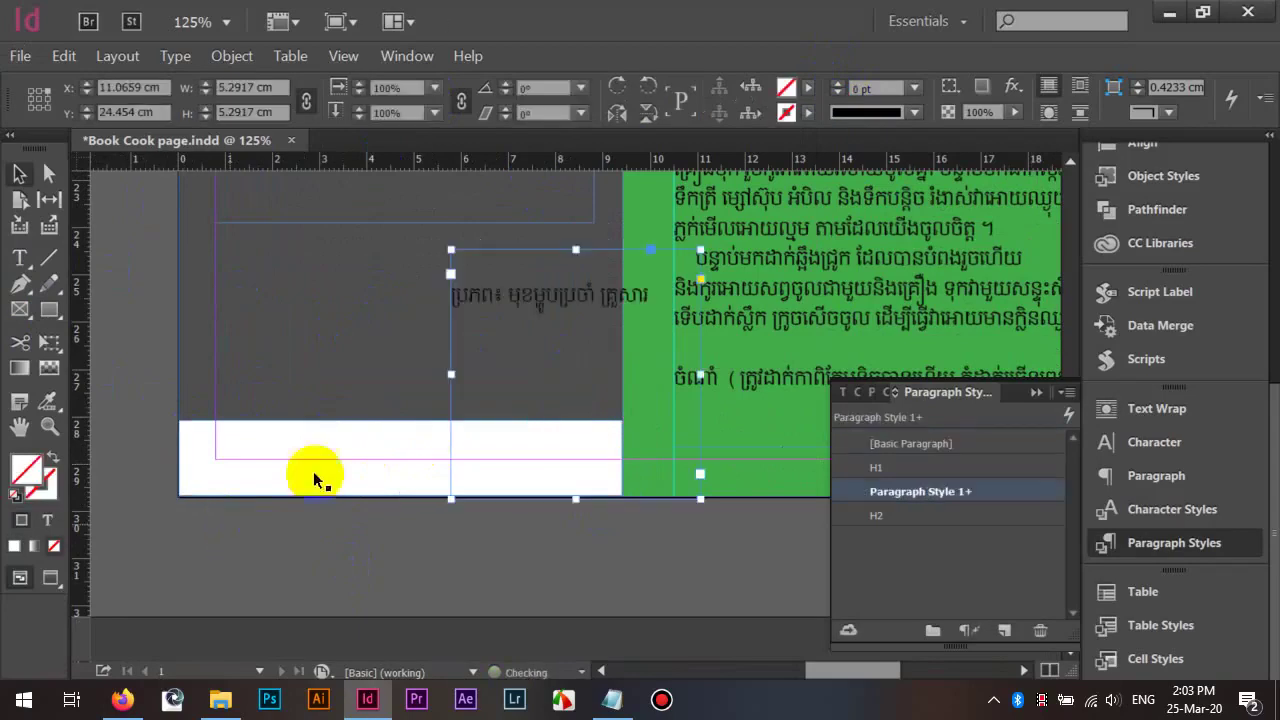
drag(543, 300, 323, 452)
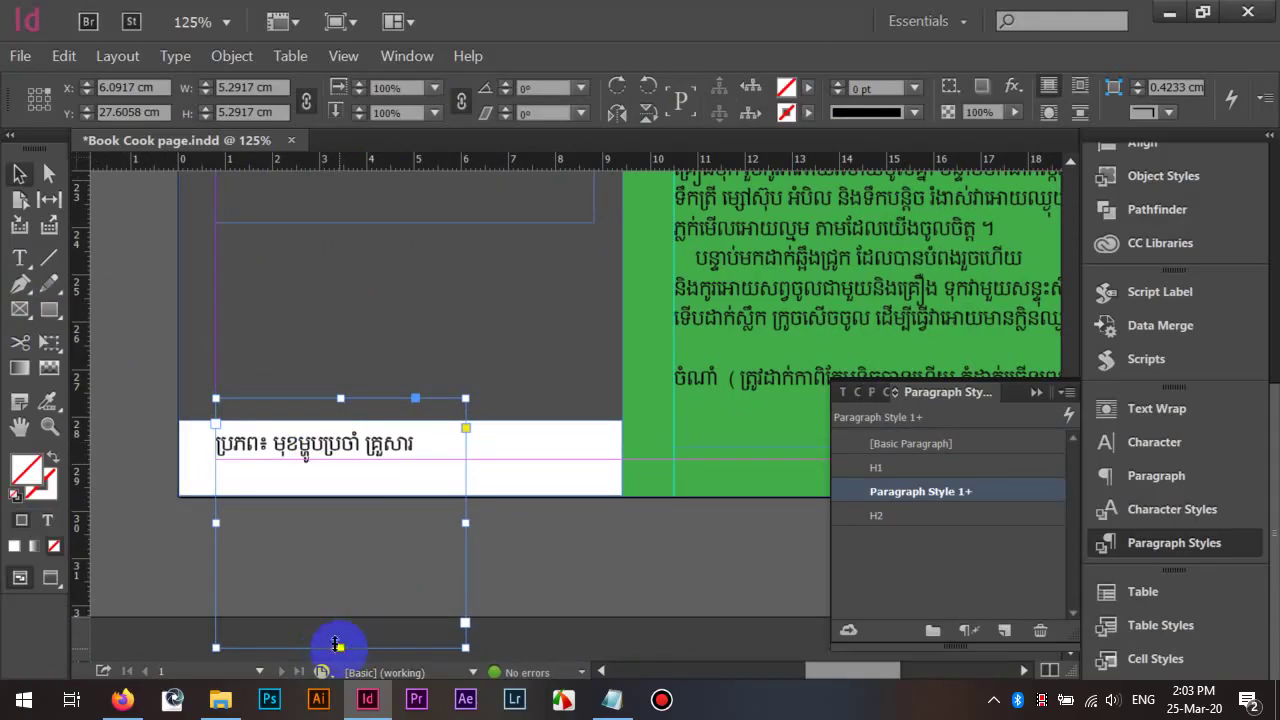
Shorten the source line's frame to about 1.6 cm high and nudge it slightly upward on the white bar
drag(338, 646, 378, 466)
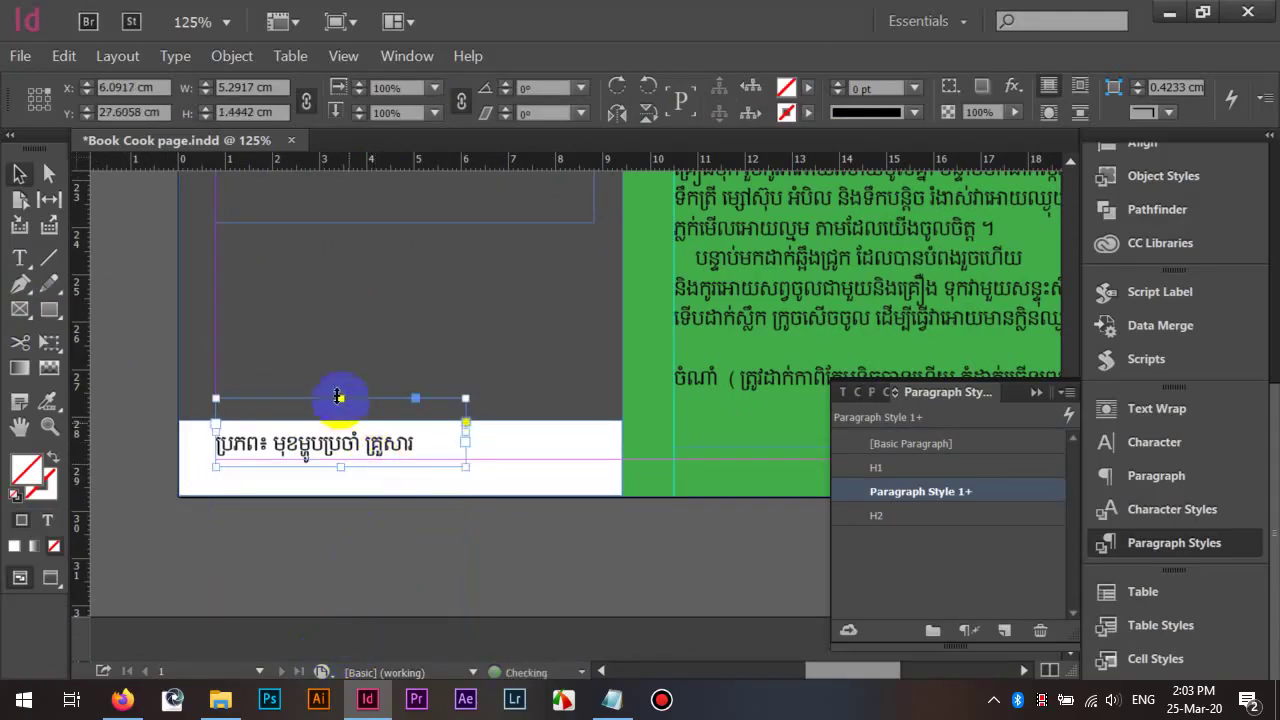
drag(334, 400, 343, 474)
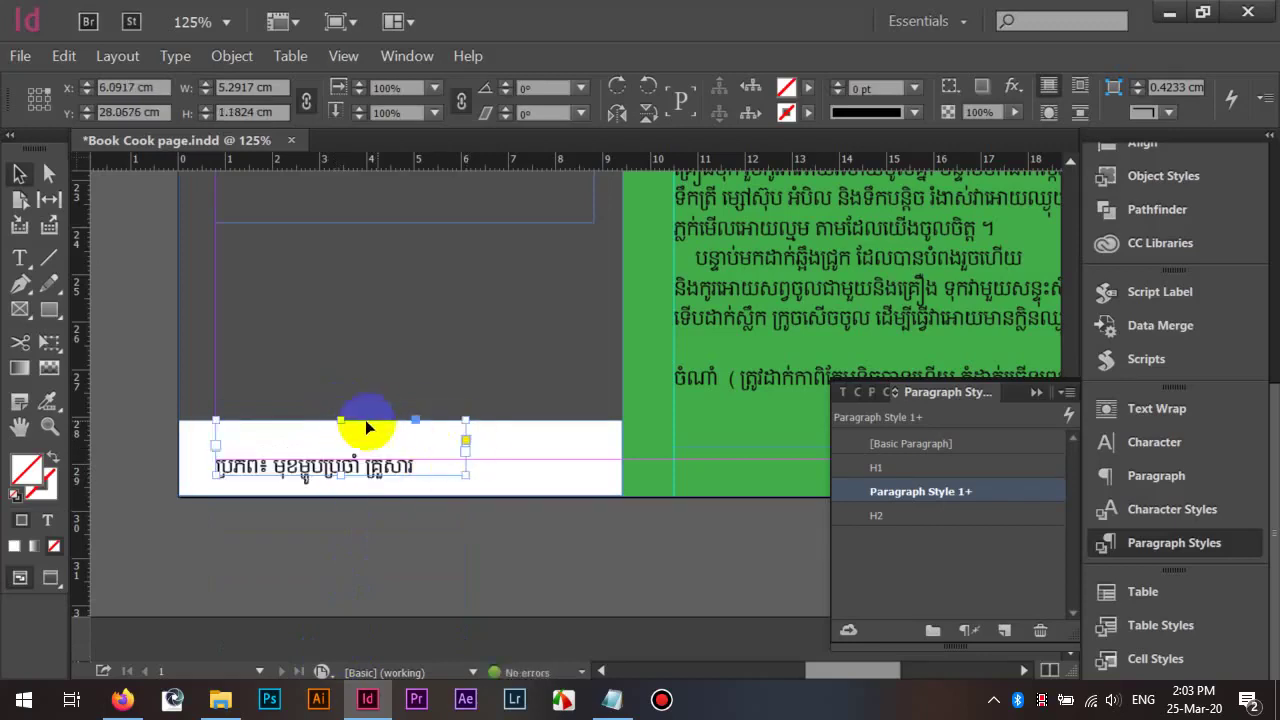
drag(337, 414, 340, 404)
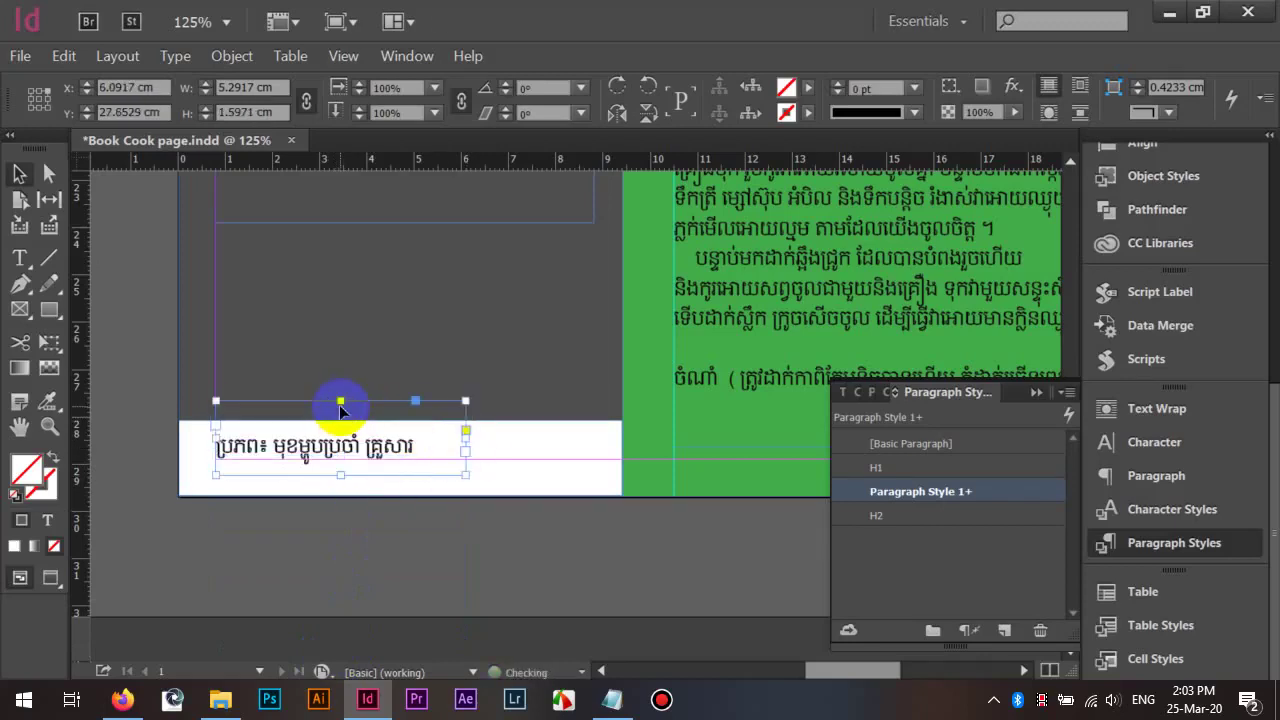
key(Up)
key(Up)
key(Up)
key(Up)
key(Up)
click(355, 575)
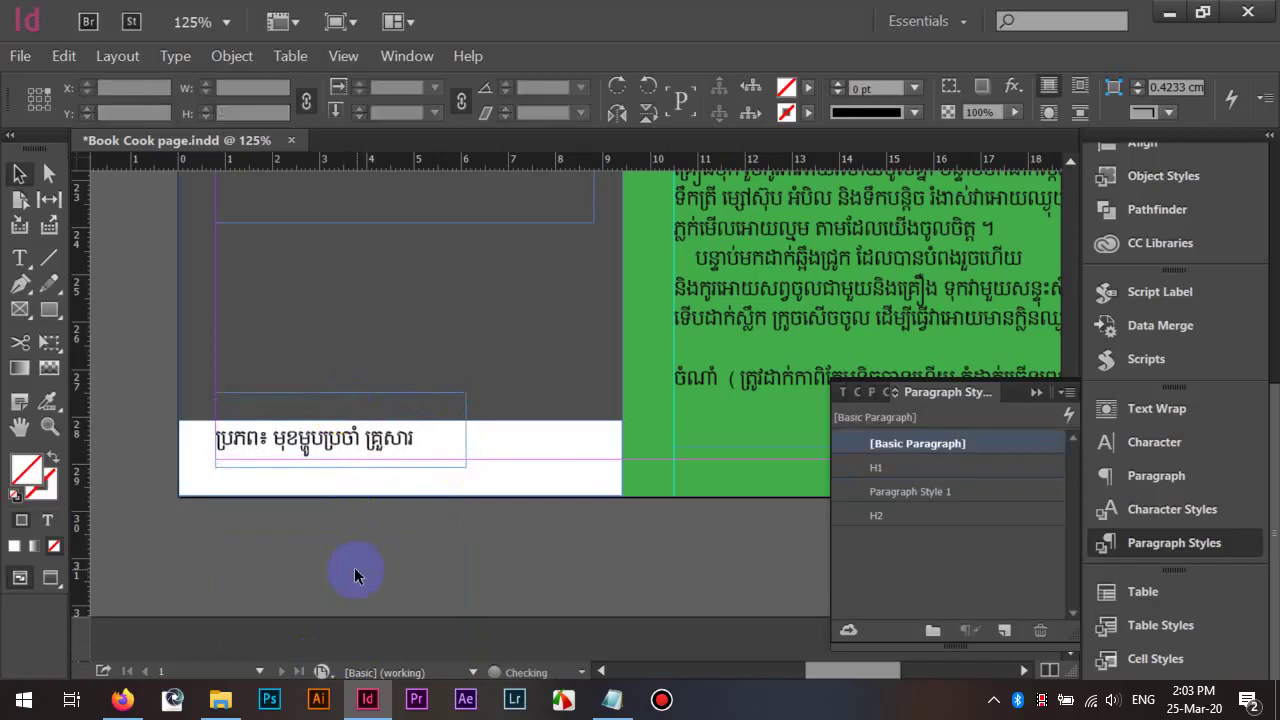
Apply a linear Gradient Feather at 0° to the white bar, with the 0% opacity stop at 86.17%
click(543, 434)
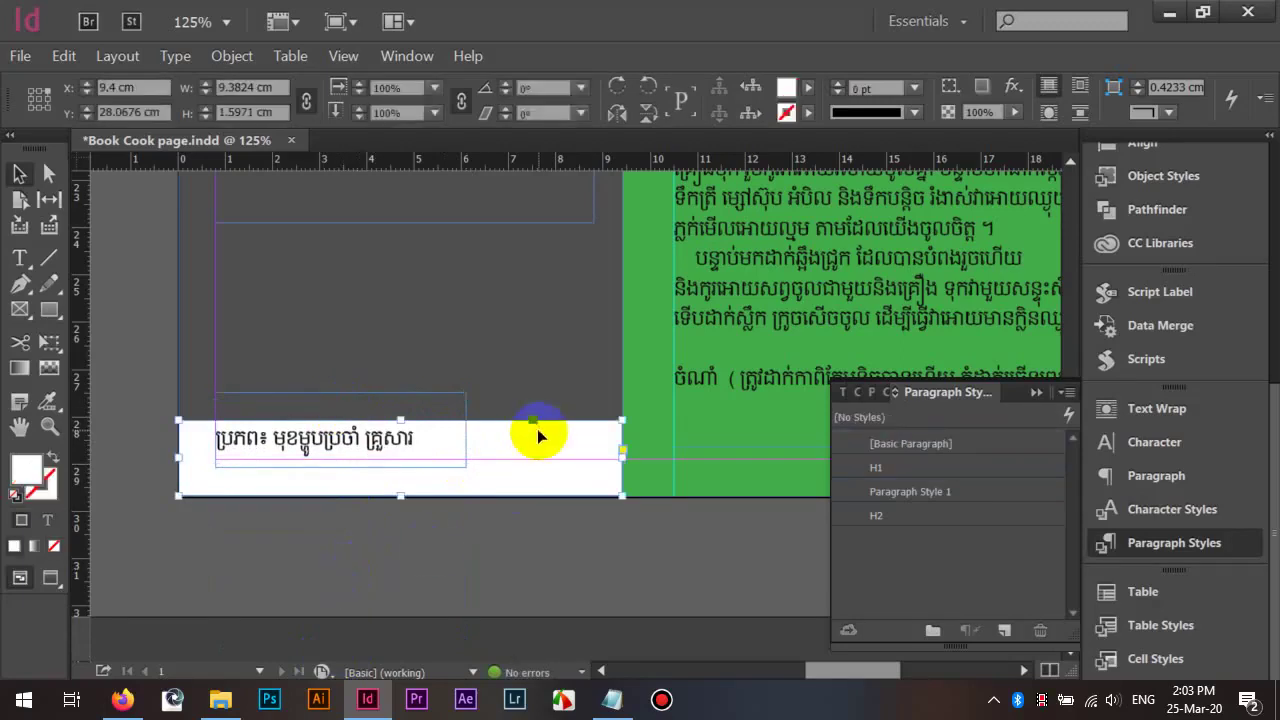
right_click(537, 449)
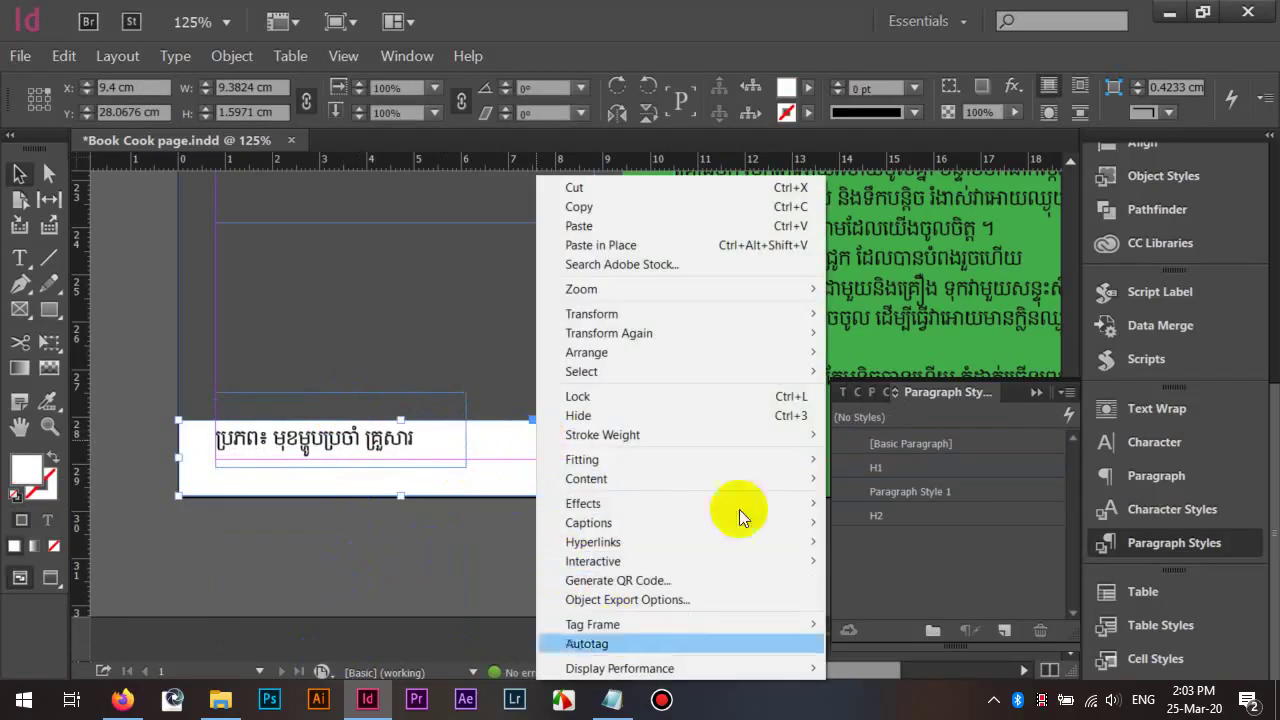
mouse_move(808, 505)
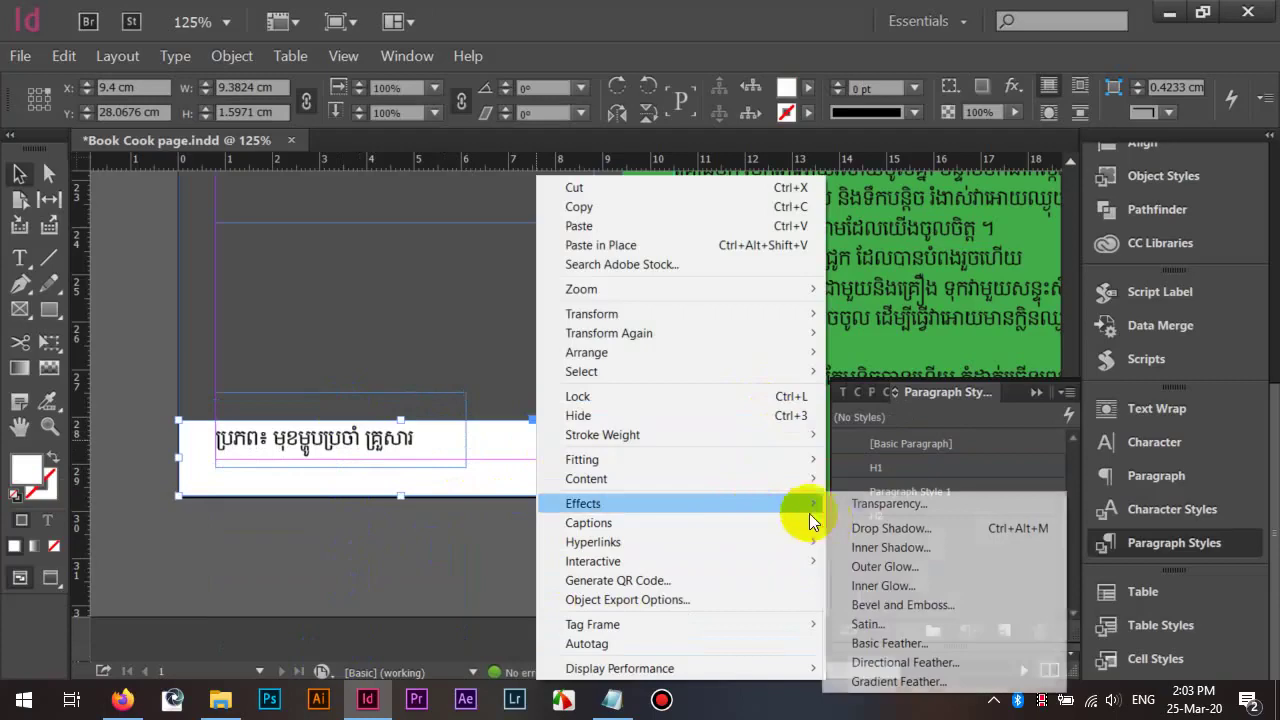
click(870, 681)
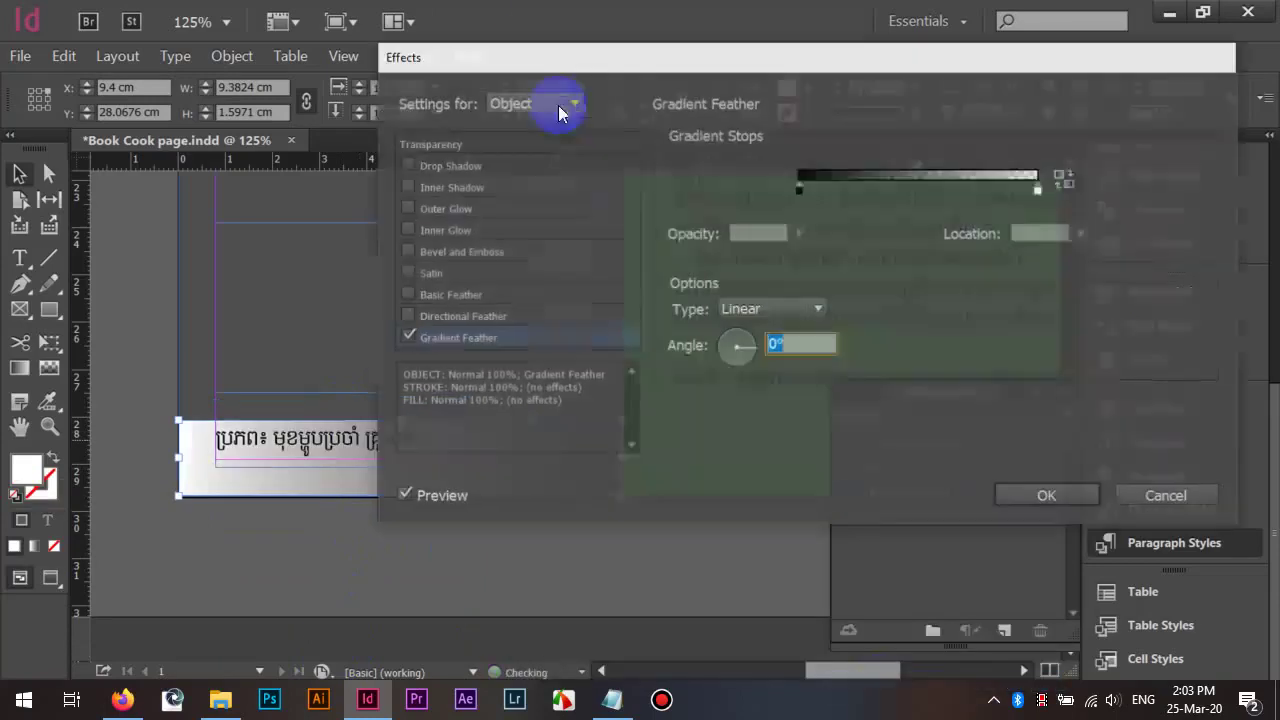
drag(677, 51, 890, 8)
mouse_move(1005, 149)
mouse_down()
mouse_move(1025, 149)
mouse_move(987, 139)
mouse_up()
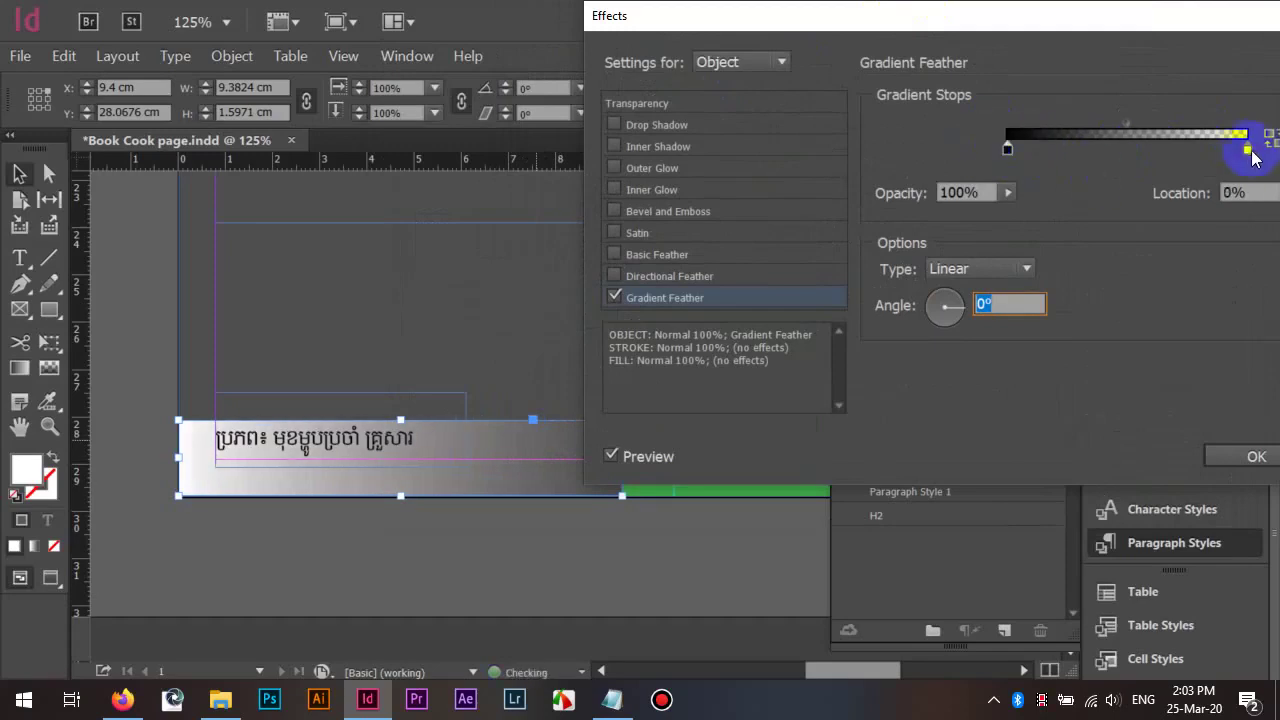
drag(1247, 149, 1176, 137)
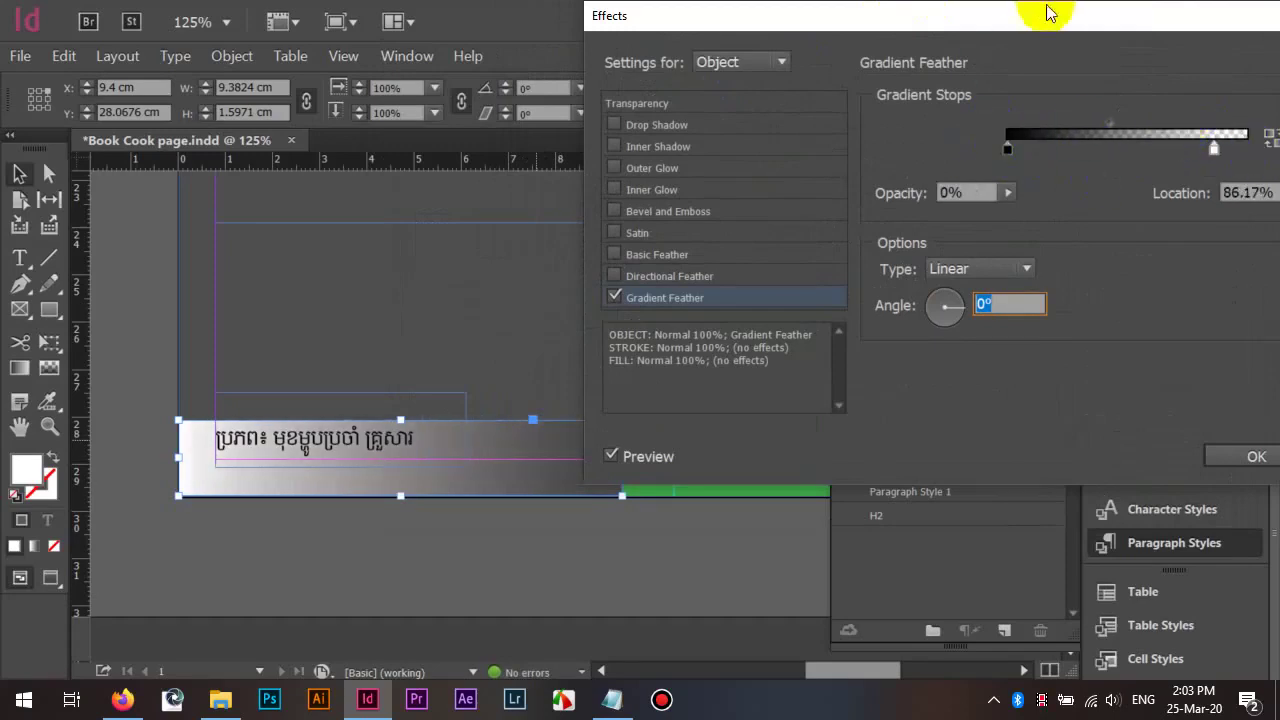
drag(1049, 9, 814, 14)
click(1018, 454)
click(424, 650)
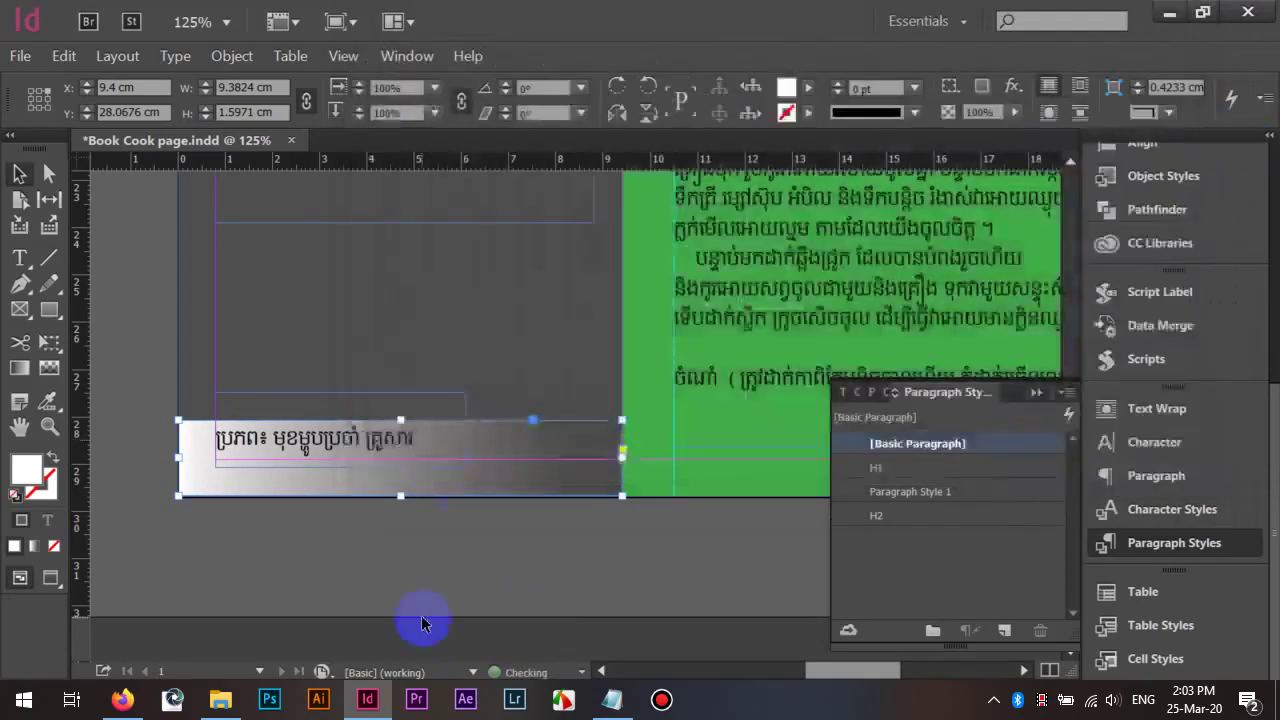
Set the color of all recipe text on the green panel to [Paper]
scroll(500, 449, down, 2)
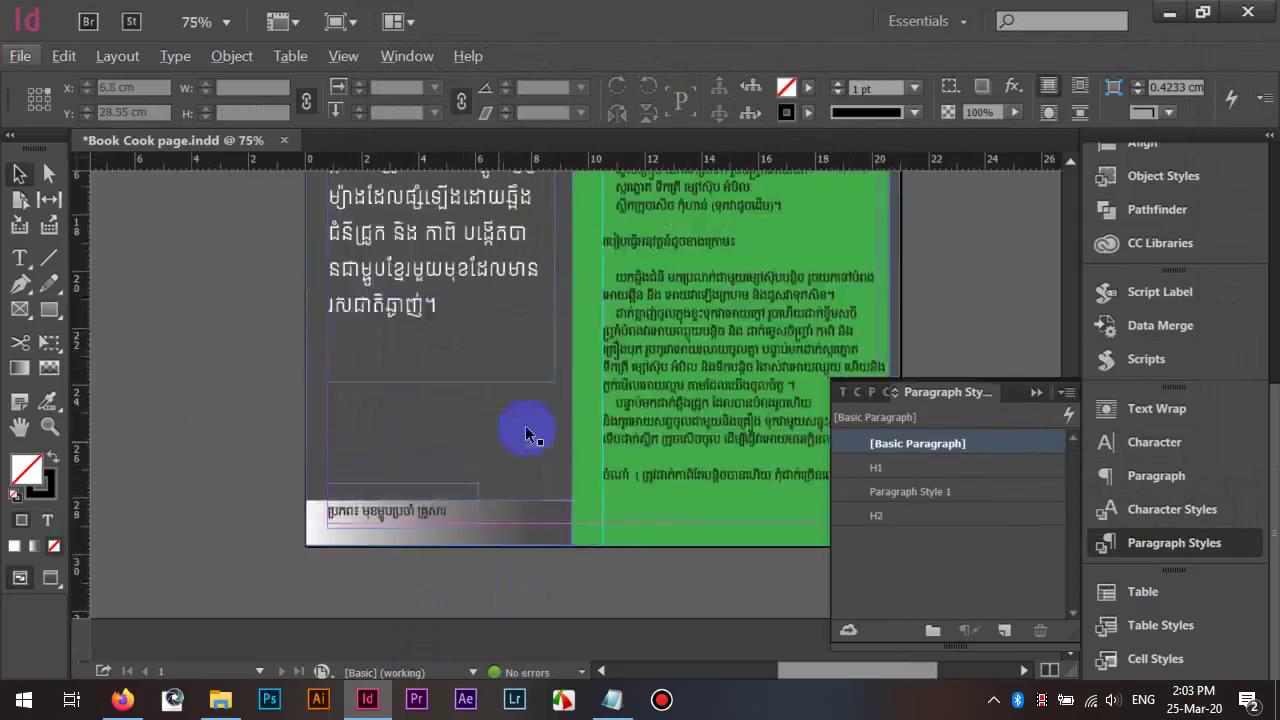
scroll(523, 429, down, 2)
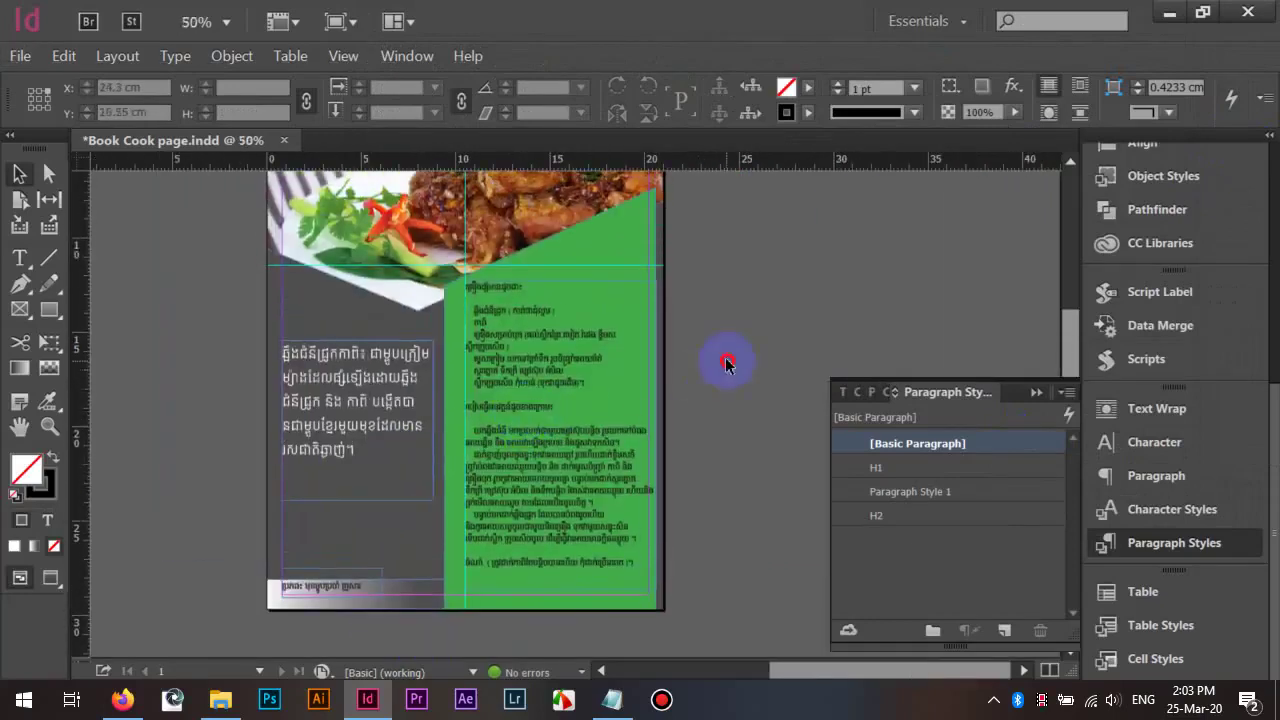
scroll(608, 380, up, 1)
click(505, 347)
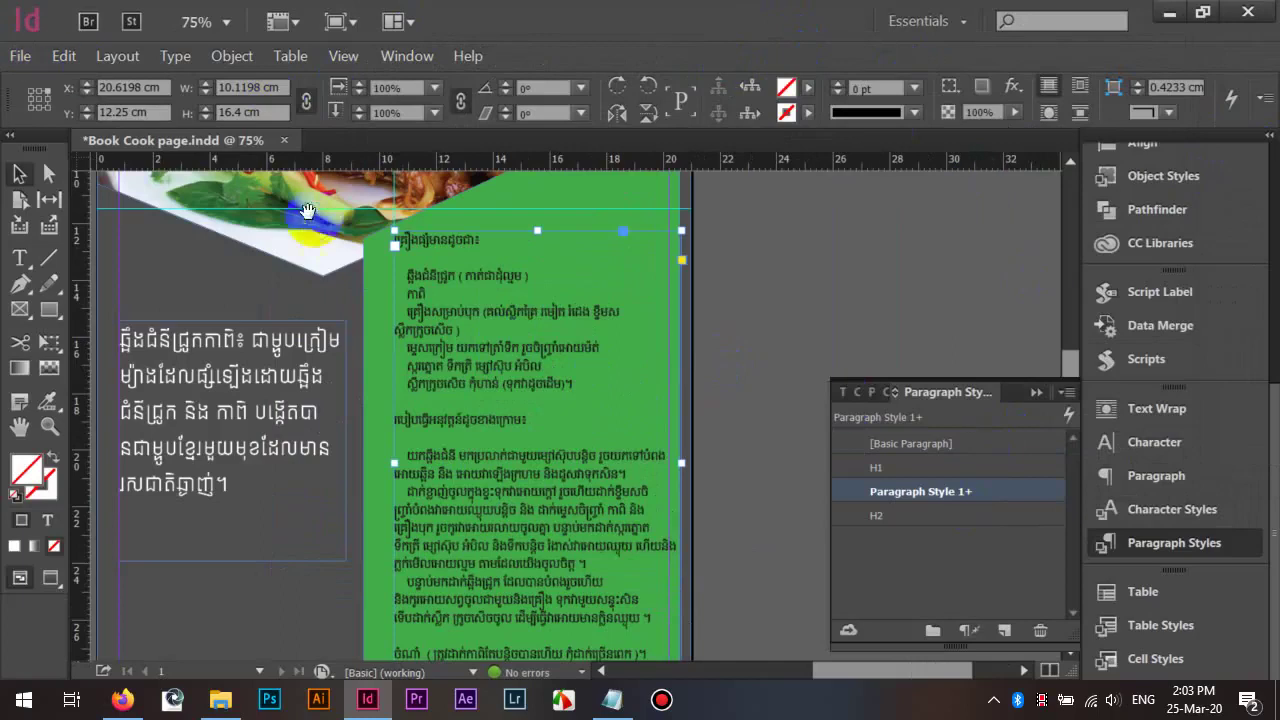
double_click(418, 366)
key(ctrl+a)
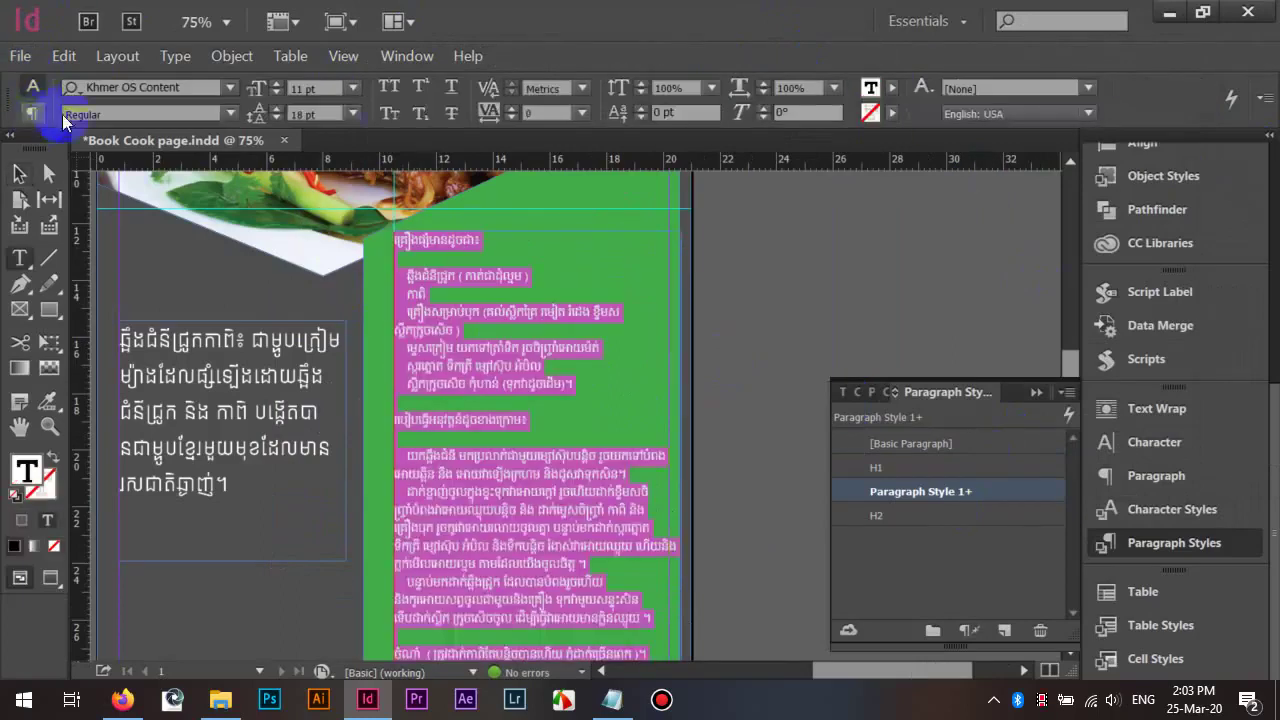
click(892, 88)
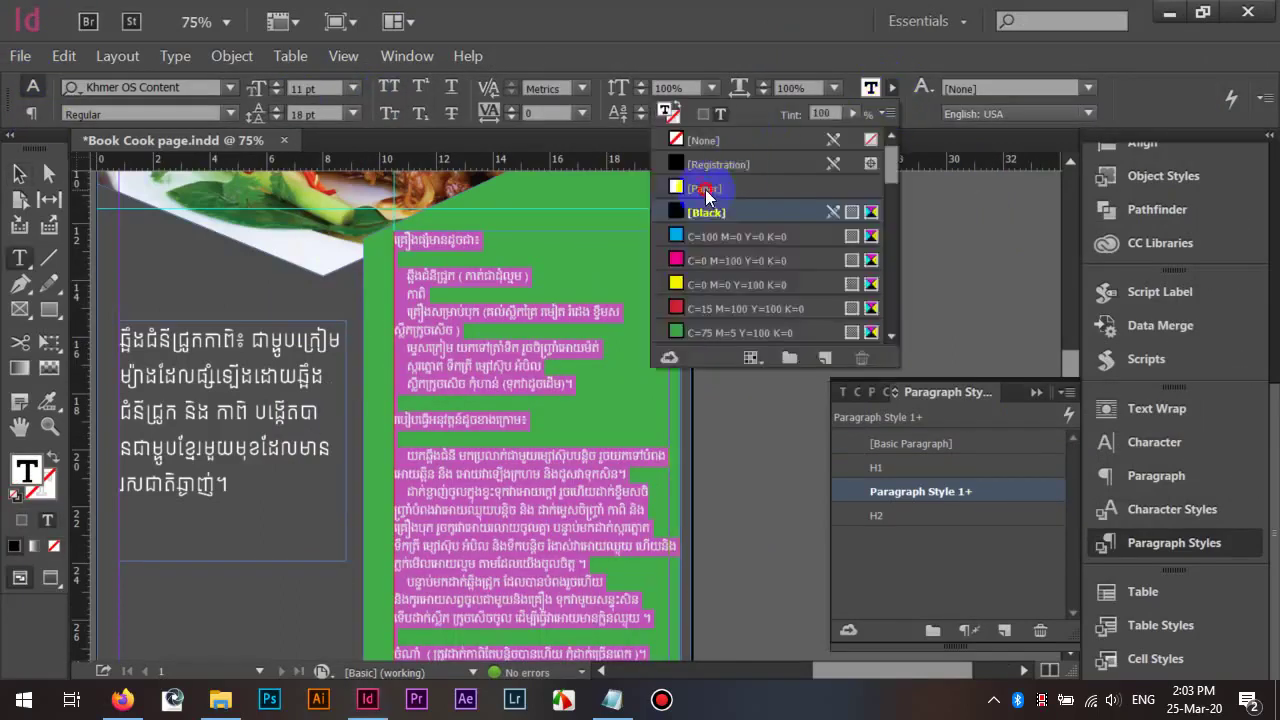
click(705, 192)
click(20, 174)
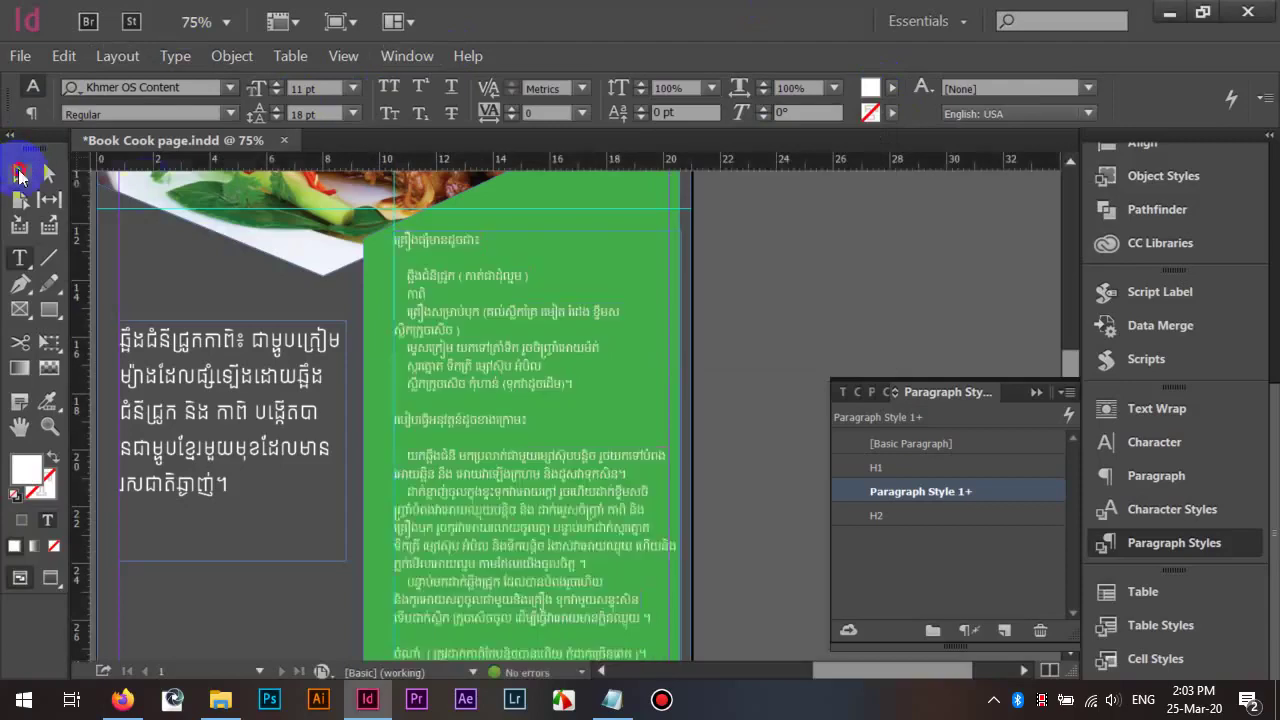
click(690, 303)
Remove the leading indent from the first ingredient line on the green panel
scroll(573, 343, up, 1)
double_click(471, 294)
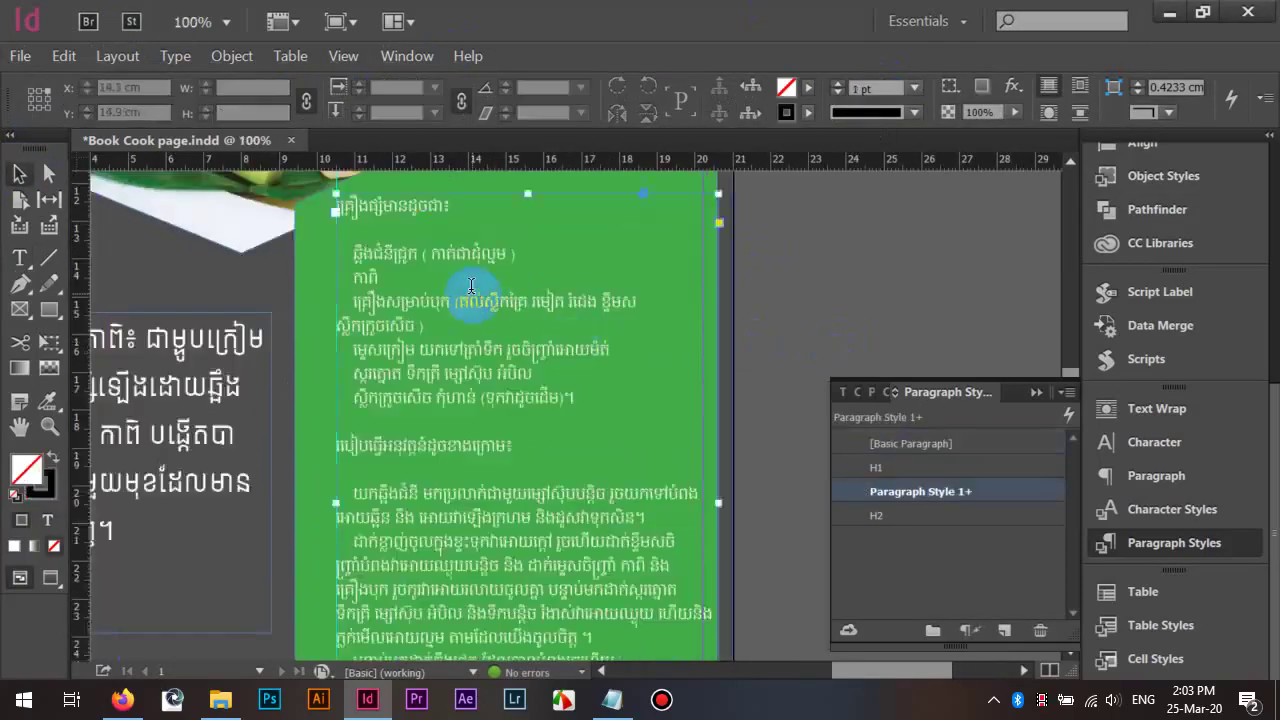
double_click(470, 287)
scroll(457, 251, up, 2)
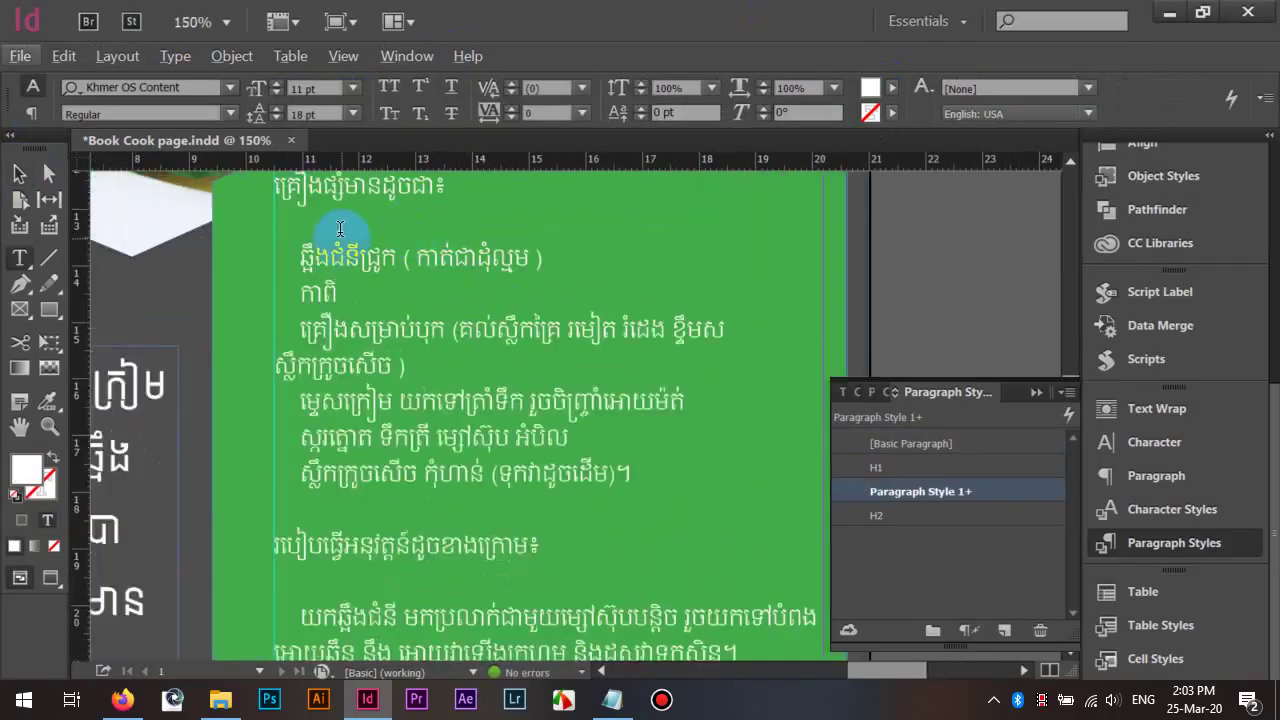
click(298, 257)
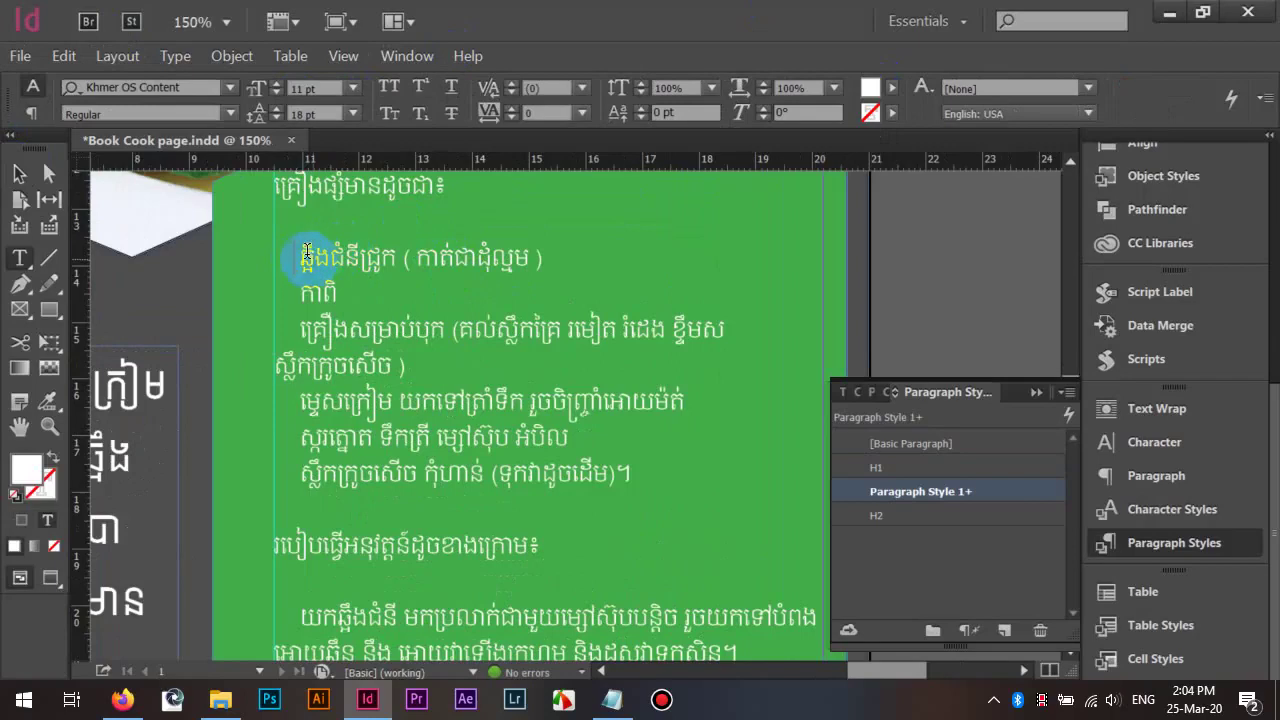
click(302, 250)
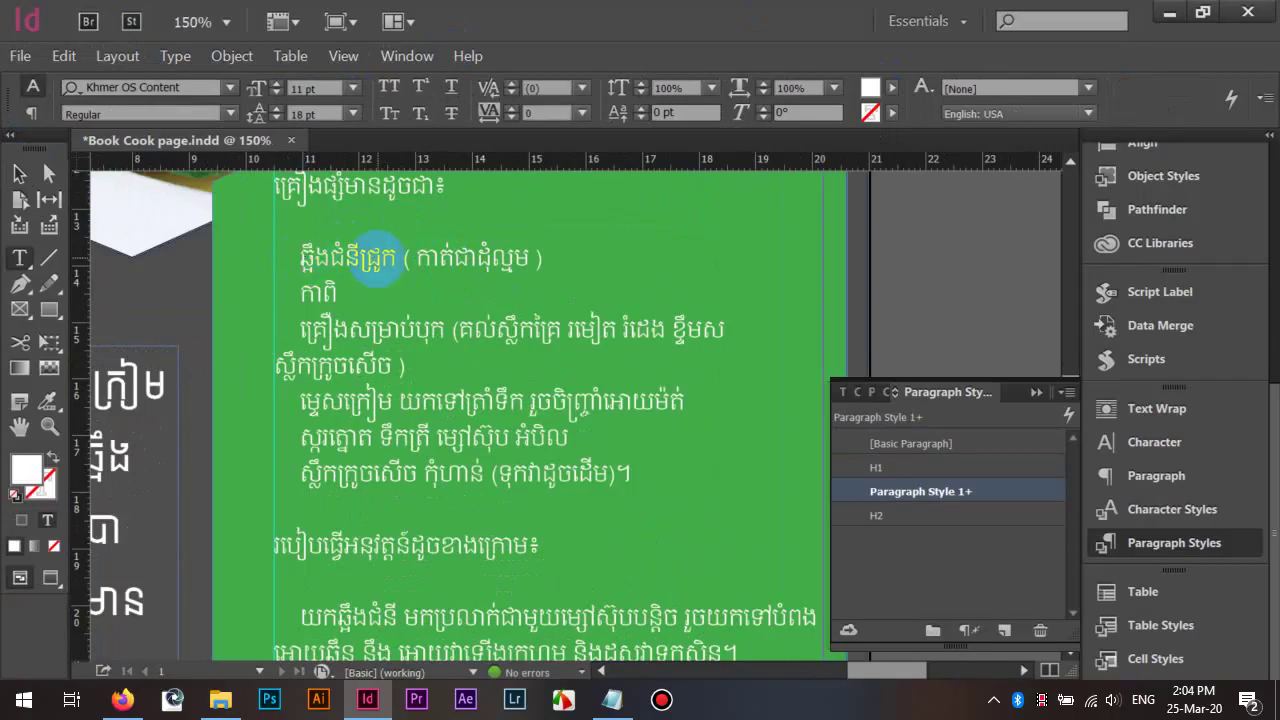
key(BackSpace)
click(321, 288)
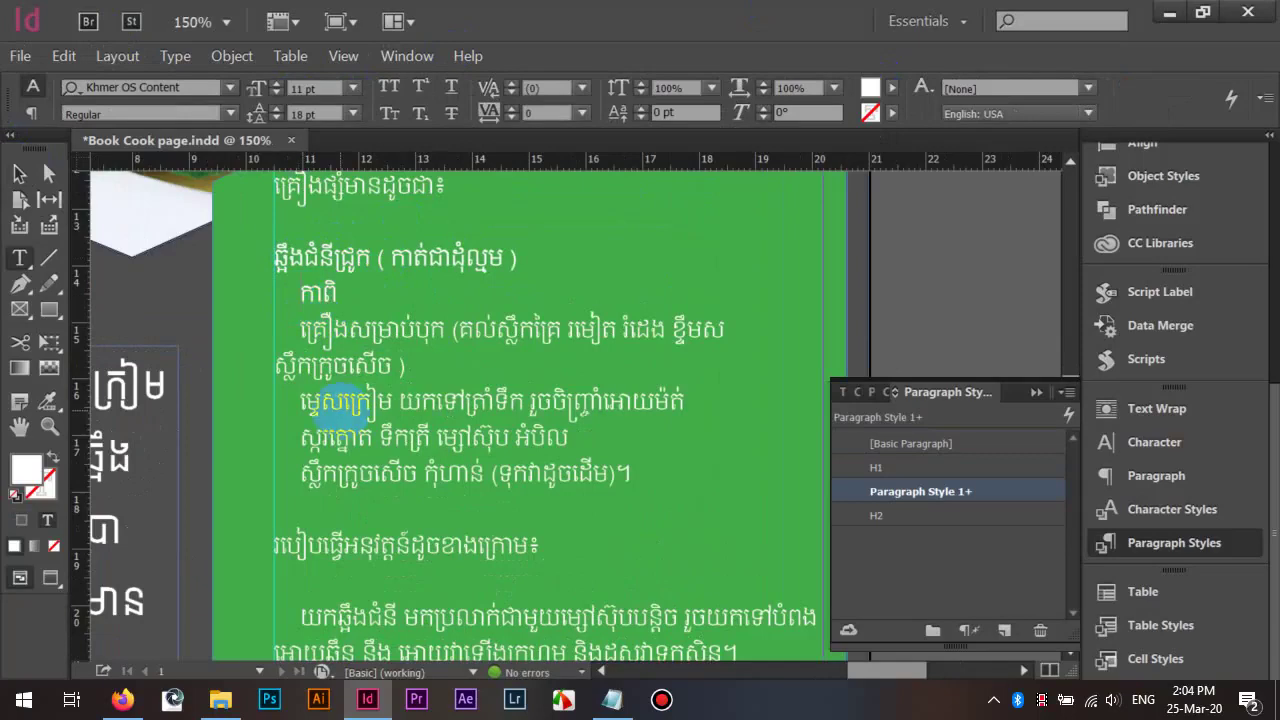
key(BackSpace)
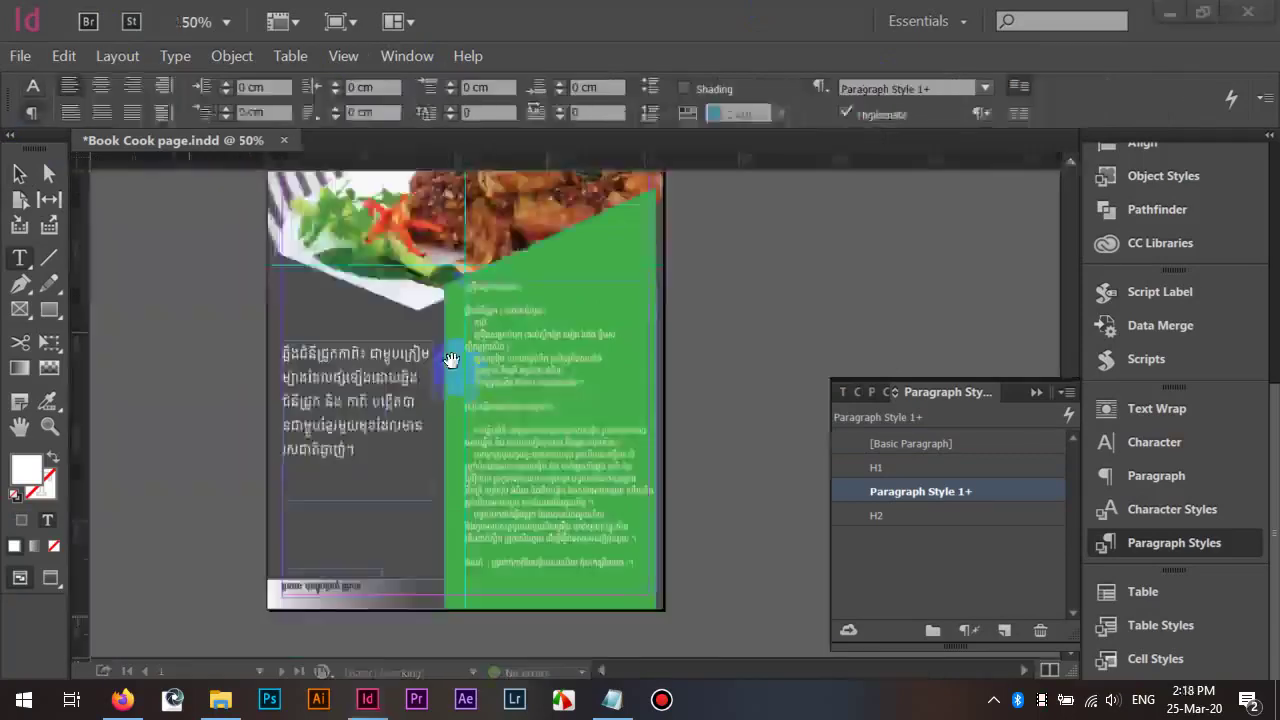
Remove the leading indents from the remaining five ingredient lines so they all start at the text frame's edge
scroll(453, 368, up, 2)
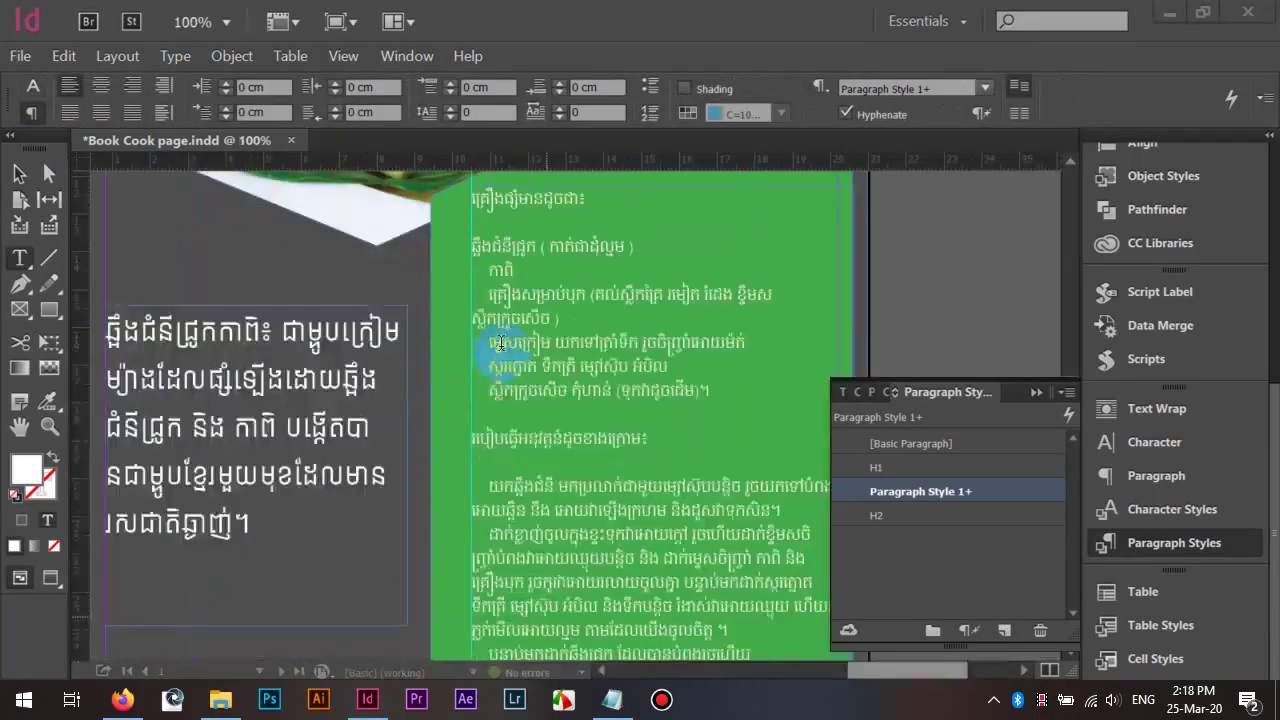
click(483, 280)
key(BackSpace)
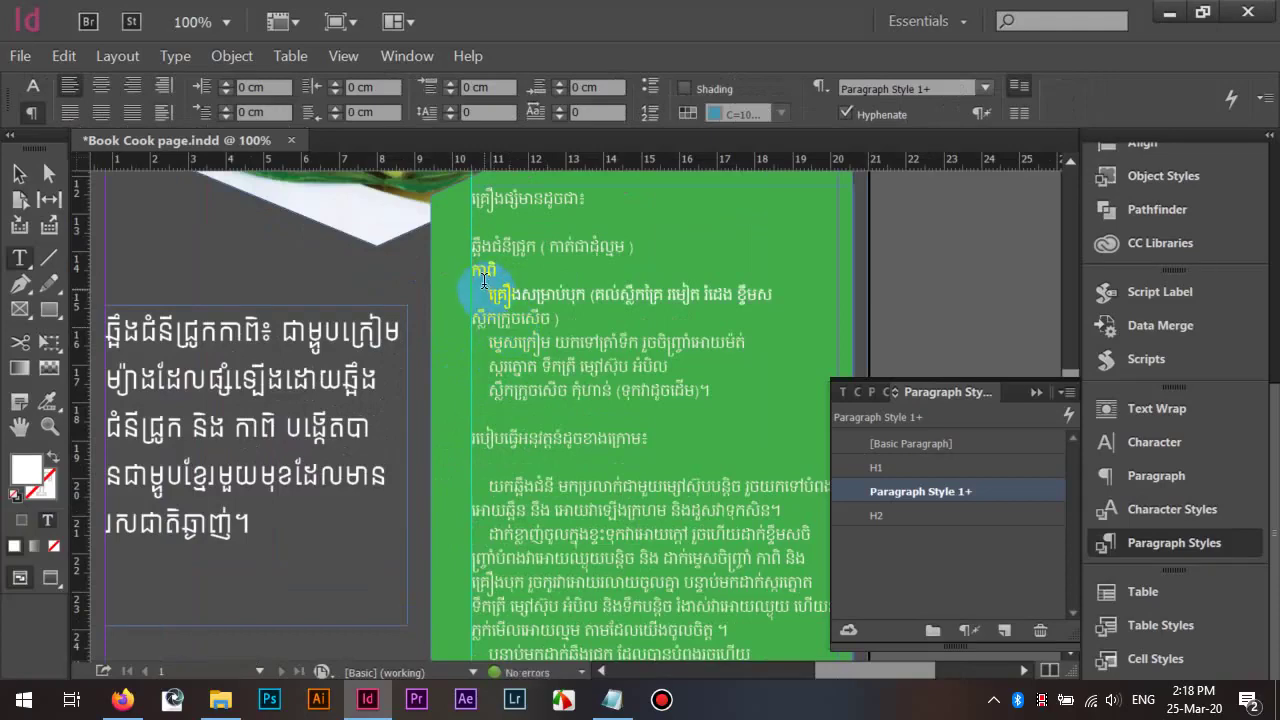
key(BackSpace)
click(483, 330)
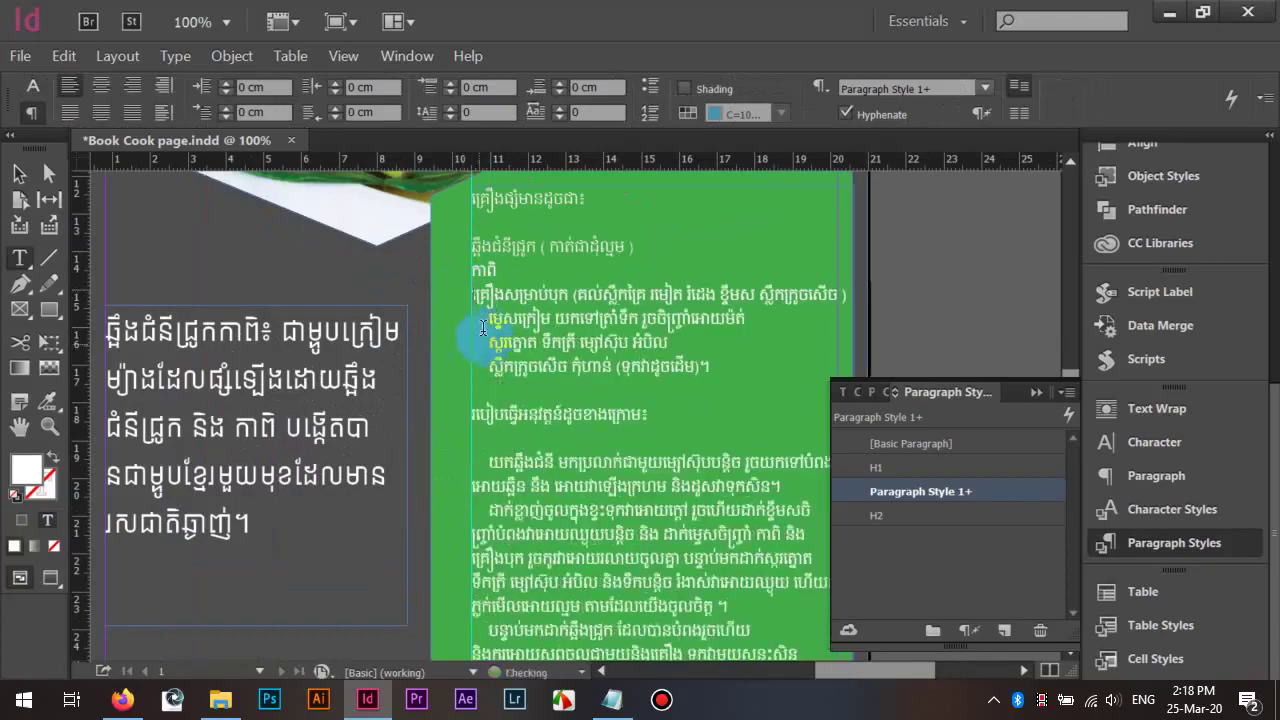
key(BackSpace)
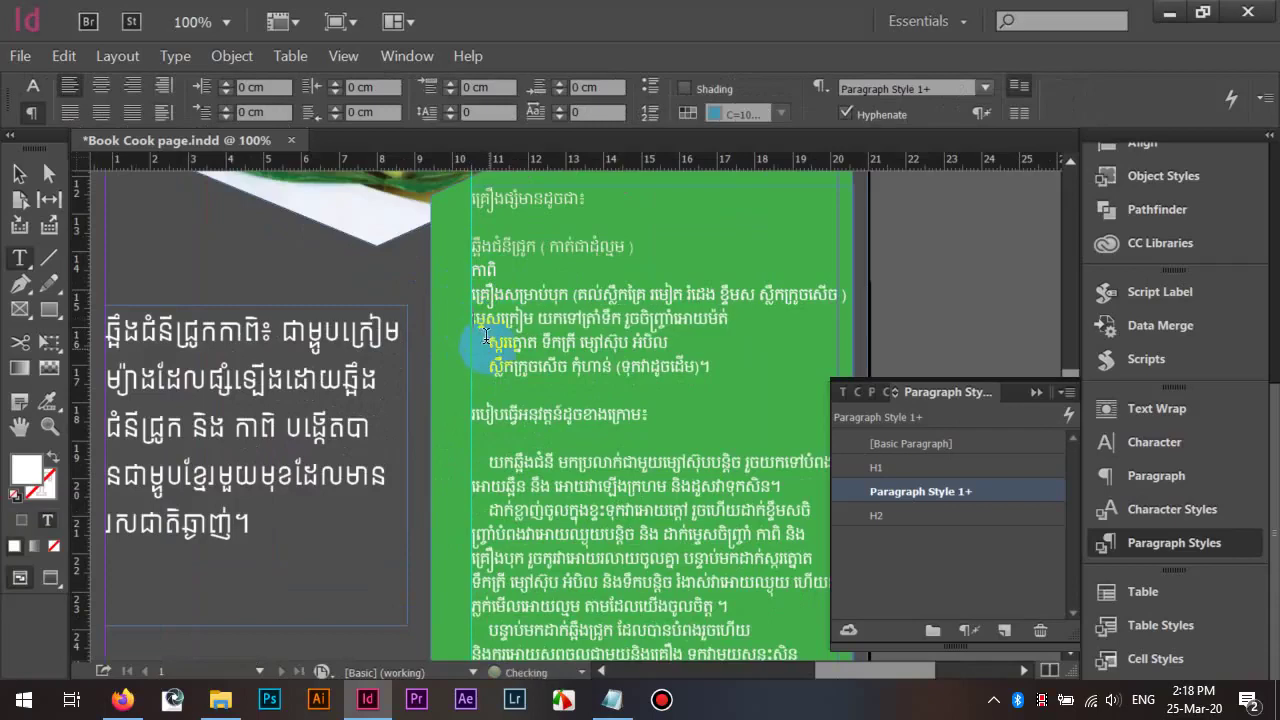
click(473, 340)
key(BackSpace)
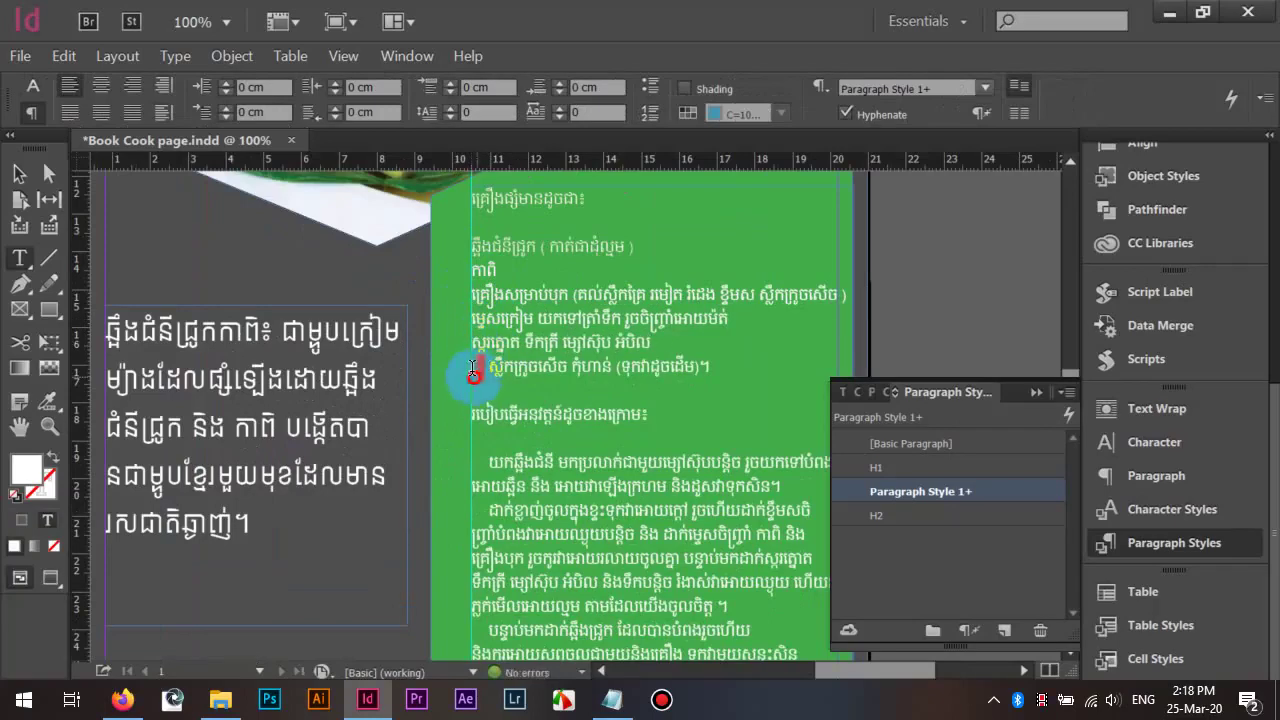
key(BackSpace)
Format the five ingredient lines below the first one as a bulleted list
drag(714, 372, 448, 293)
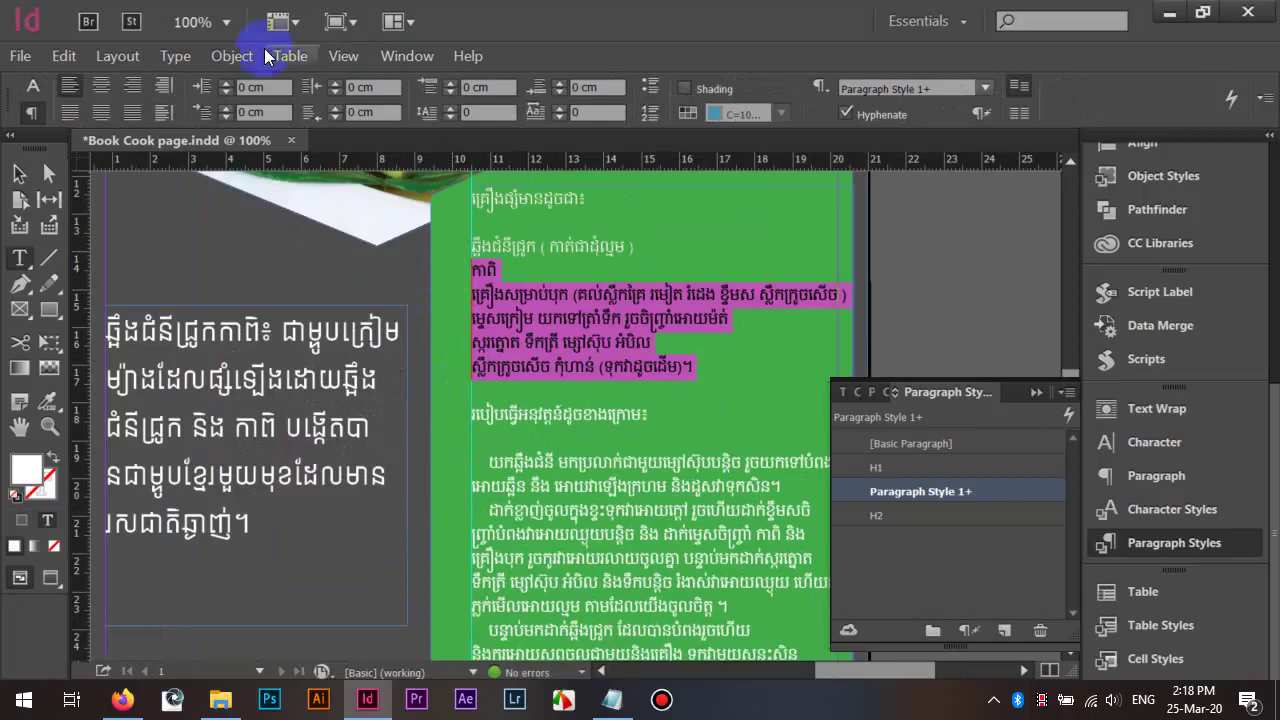
click(195, 57)
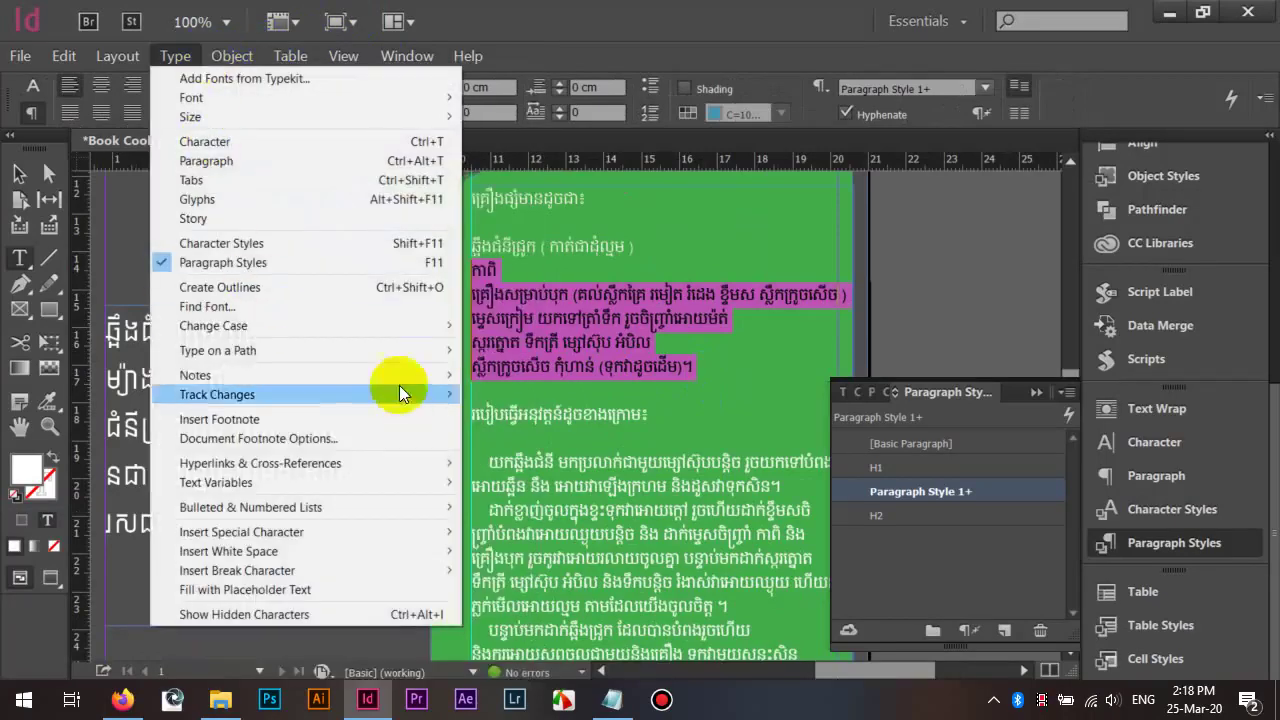
click(562, 84)
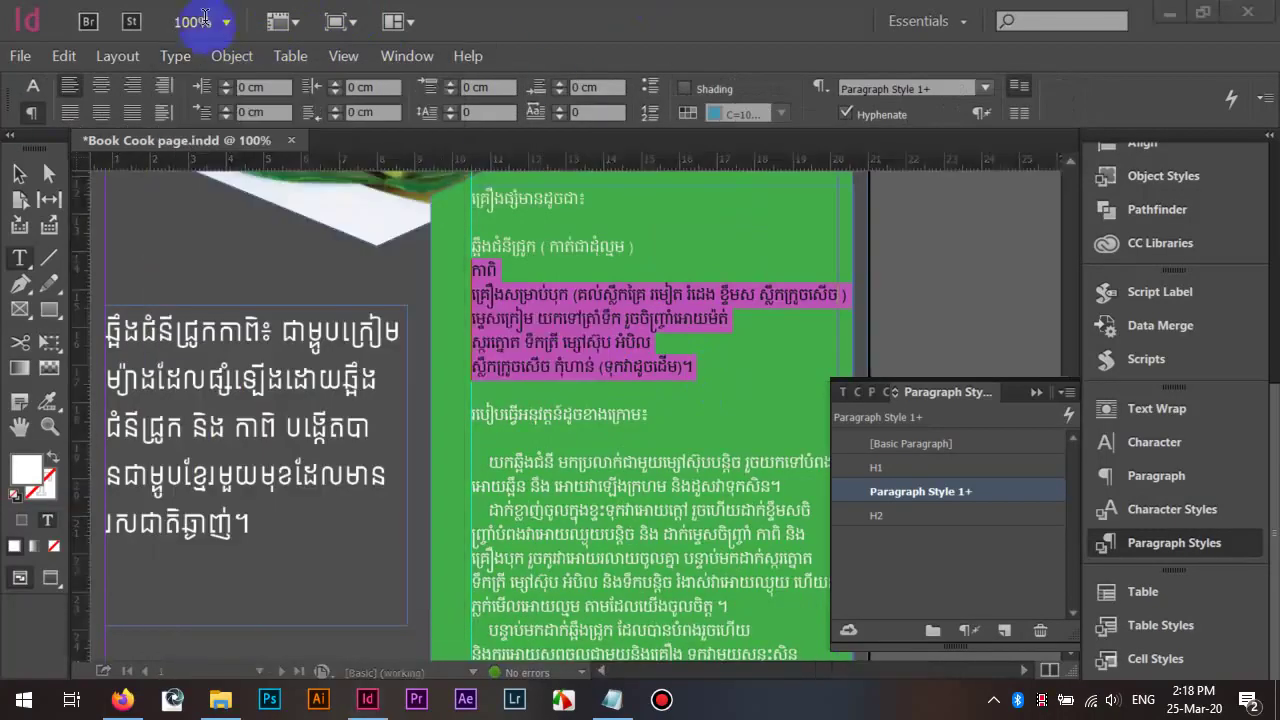
click(24, 98)
click(28, 110)
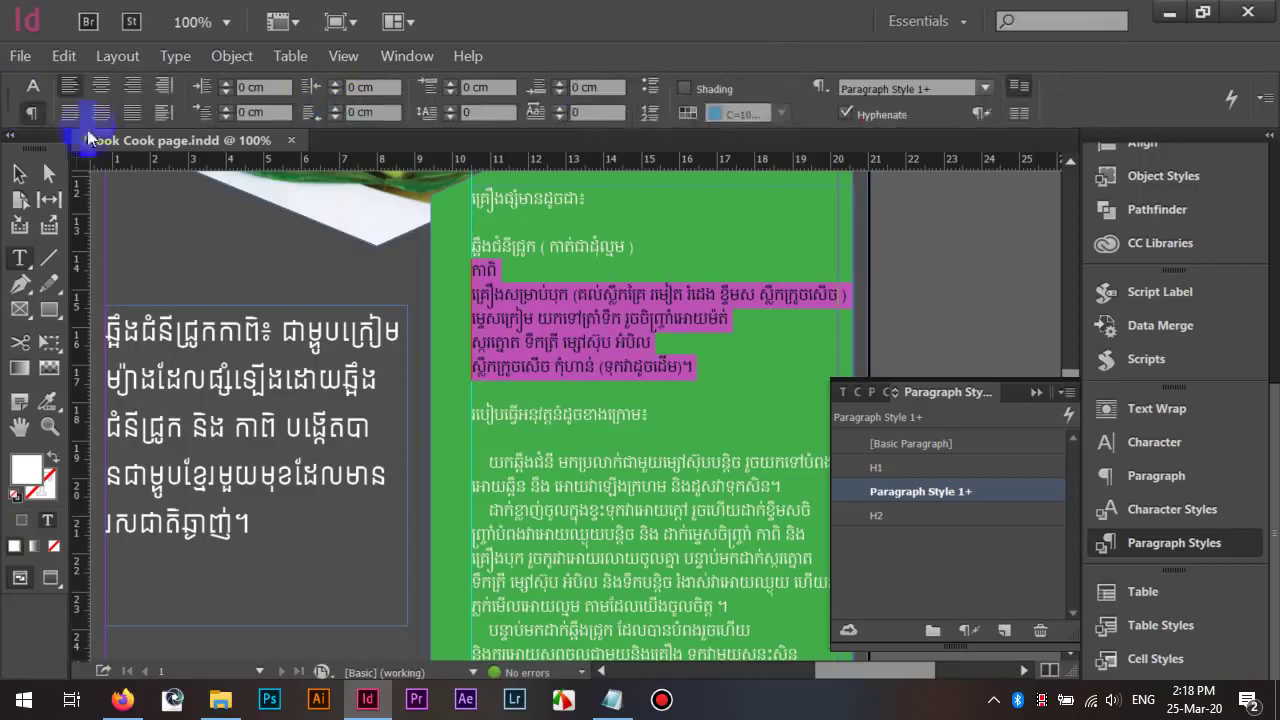
click(648, 90)
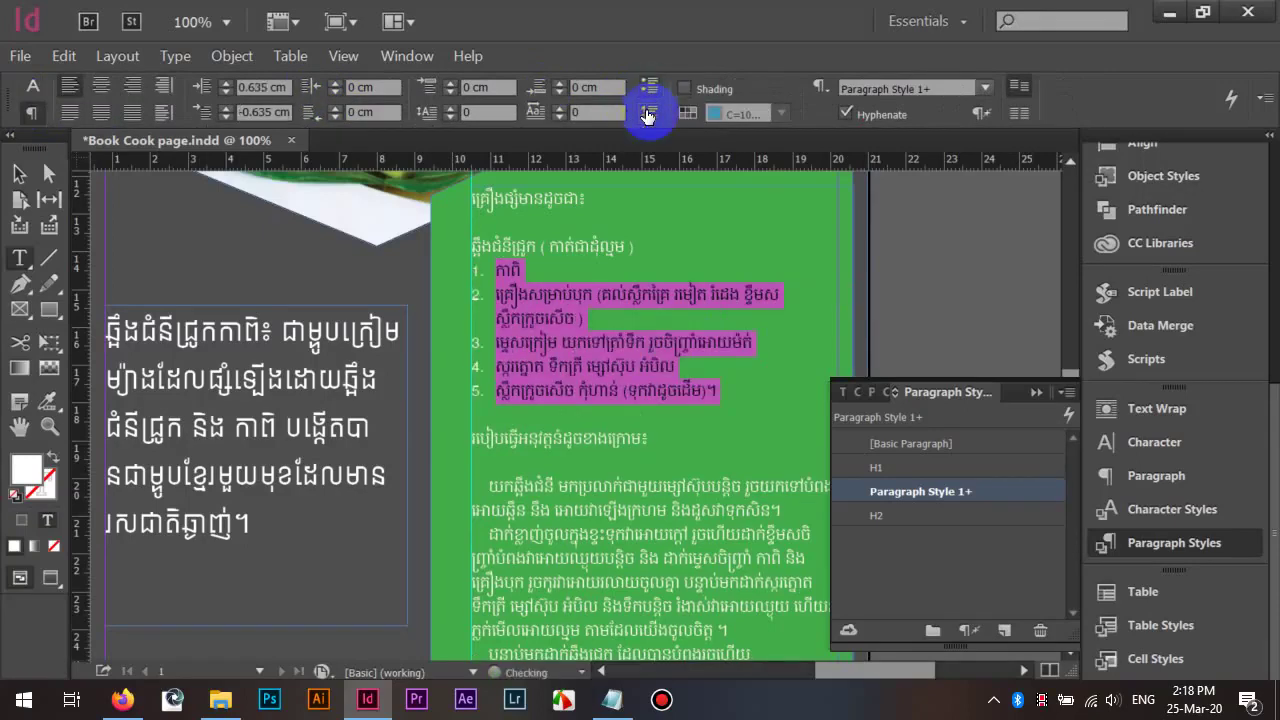
click(736, 373)
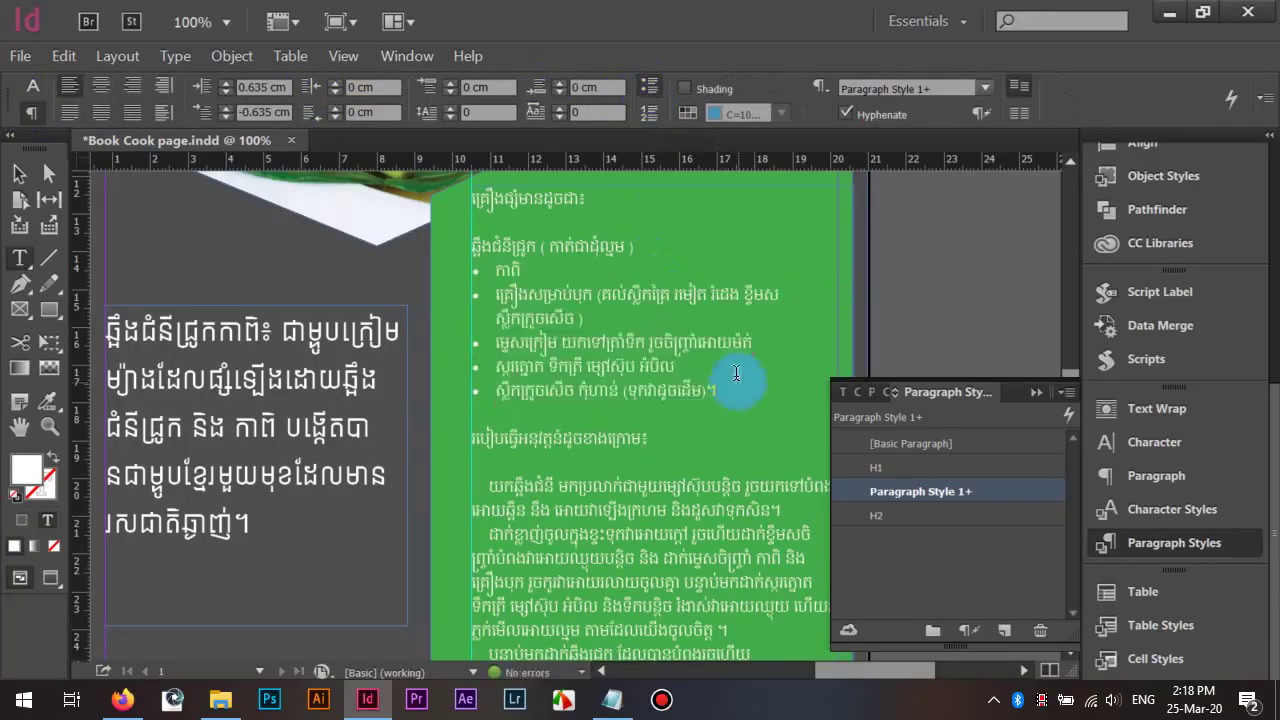
scroll(731, 368, down, 1)
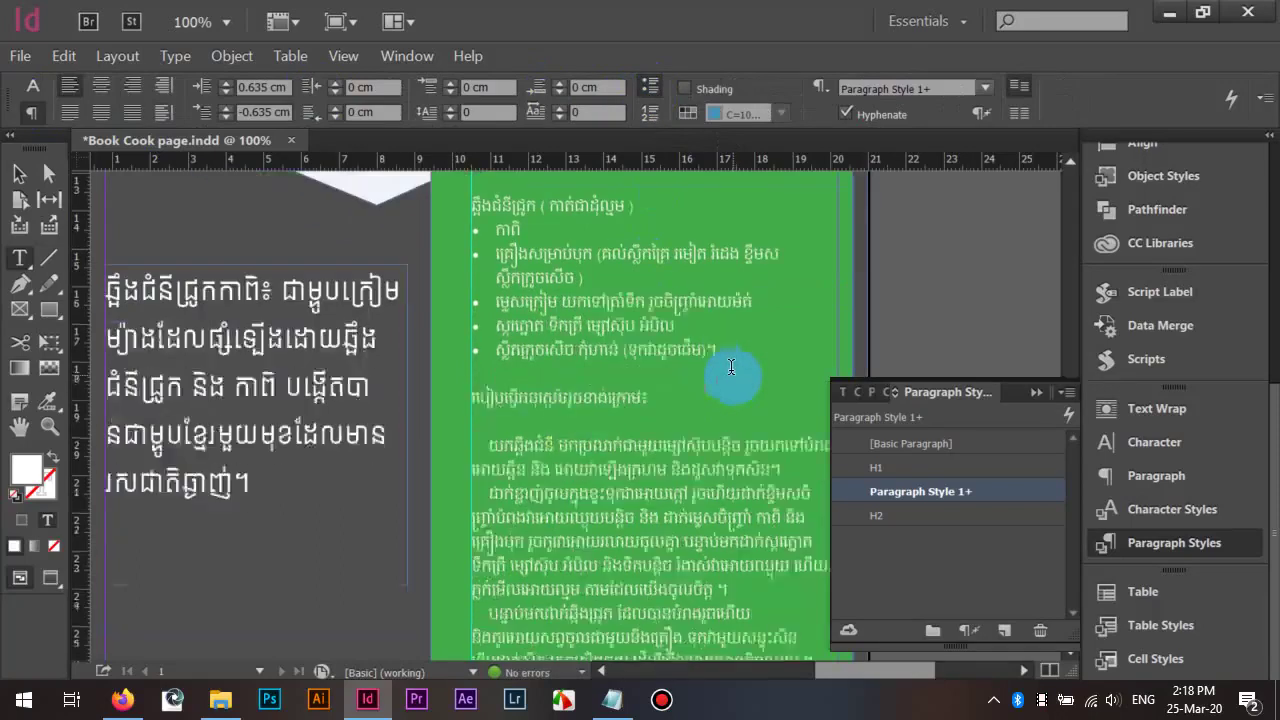
click(476, 400)
scroll(530, 380, up, 3)
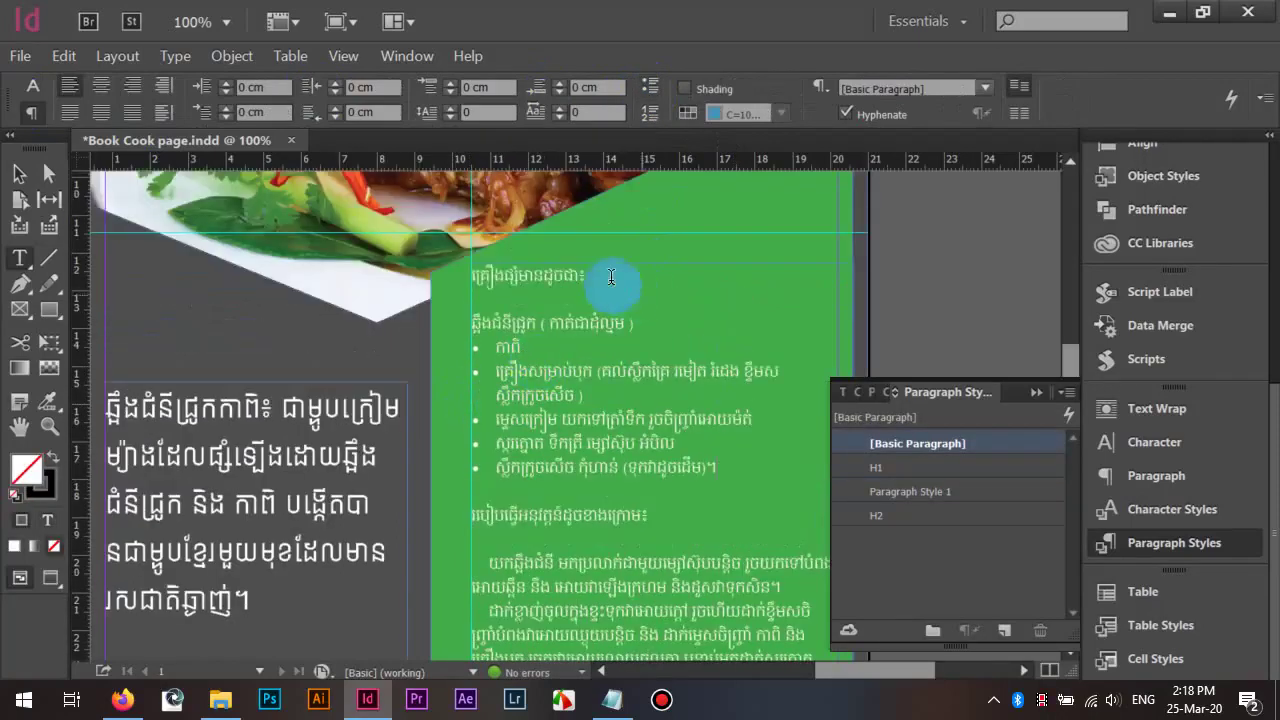
drag(600, 277, 487, 298)
click(553, 293)
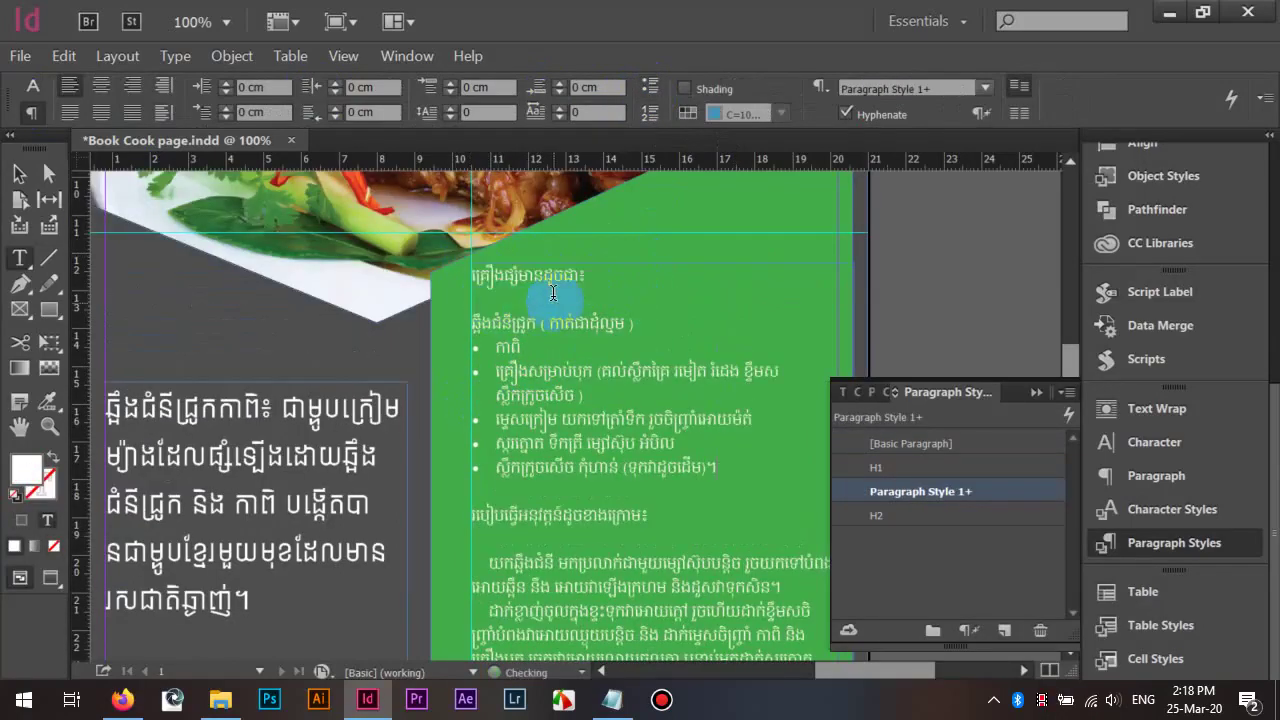
key(BackSpace)
key(Return)
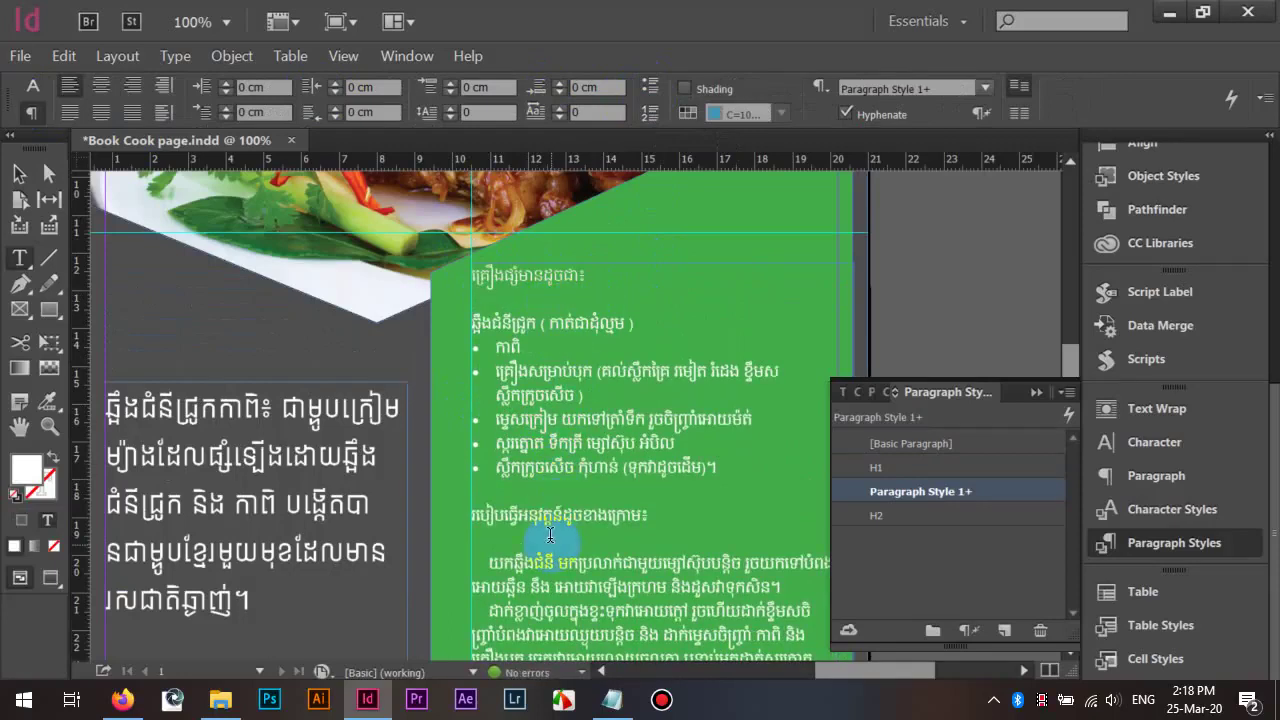
Set the font of the ingredients heading at the start of the green panel's text to AKbalthom KhmerNew
drag(602, 280, 470, 277)
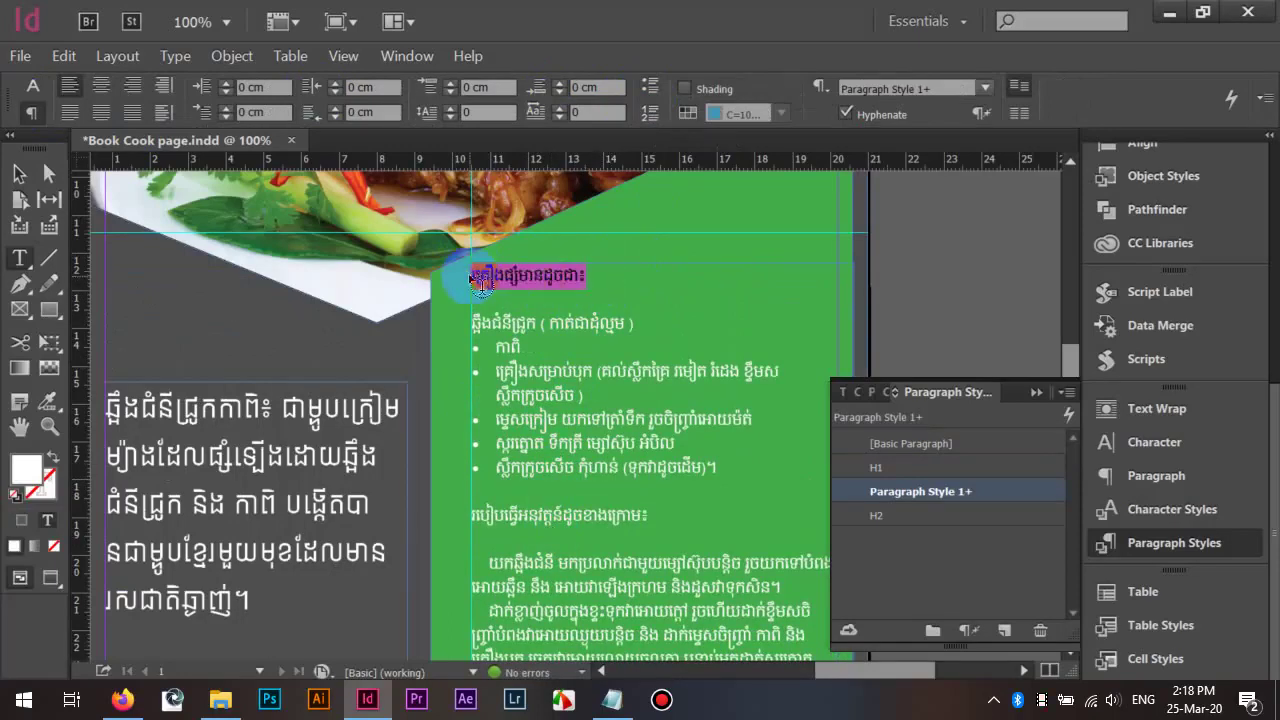
click(33, 86)
click(180, 86)
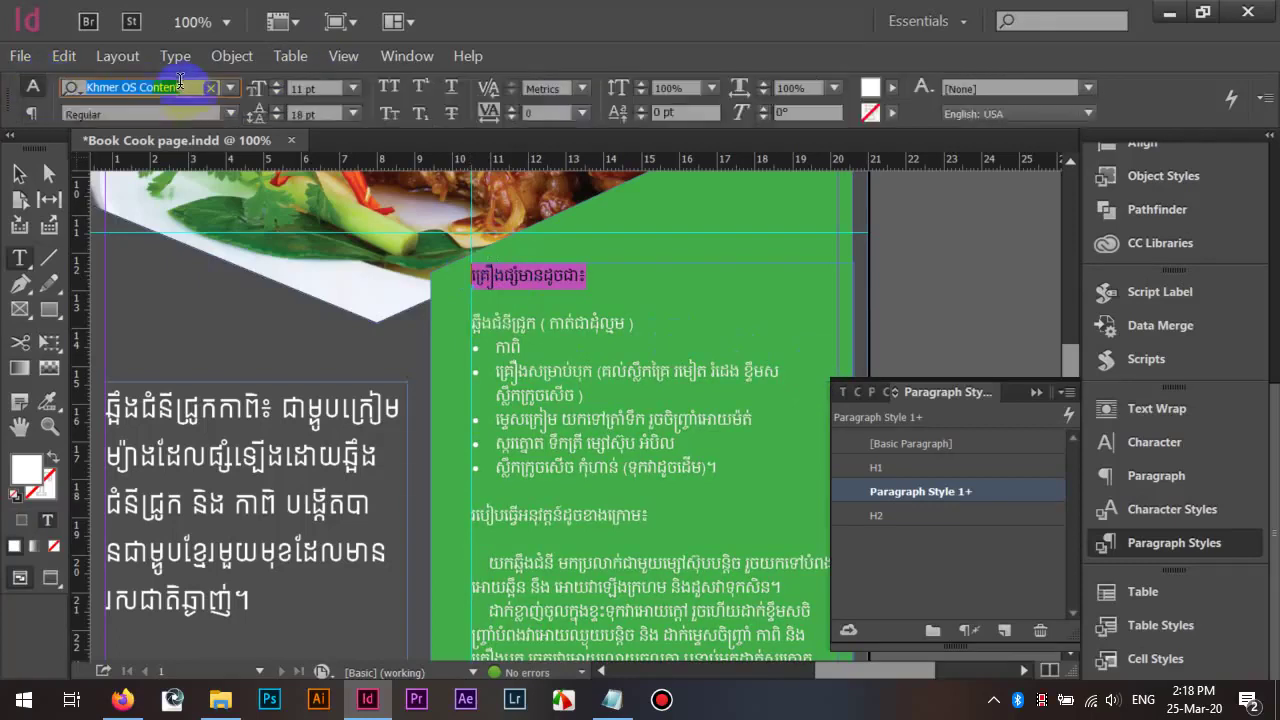
text(k)
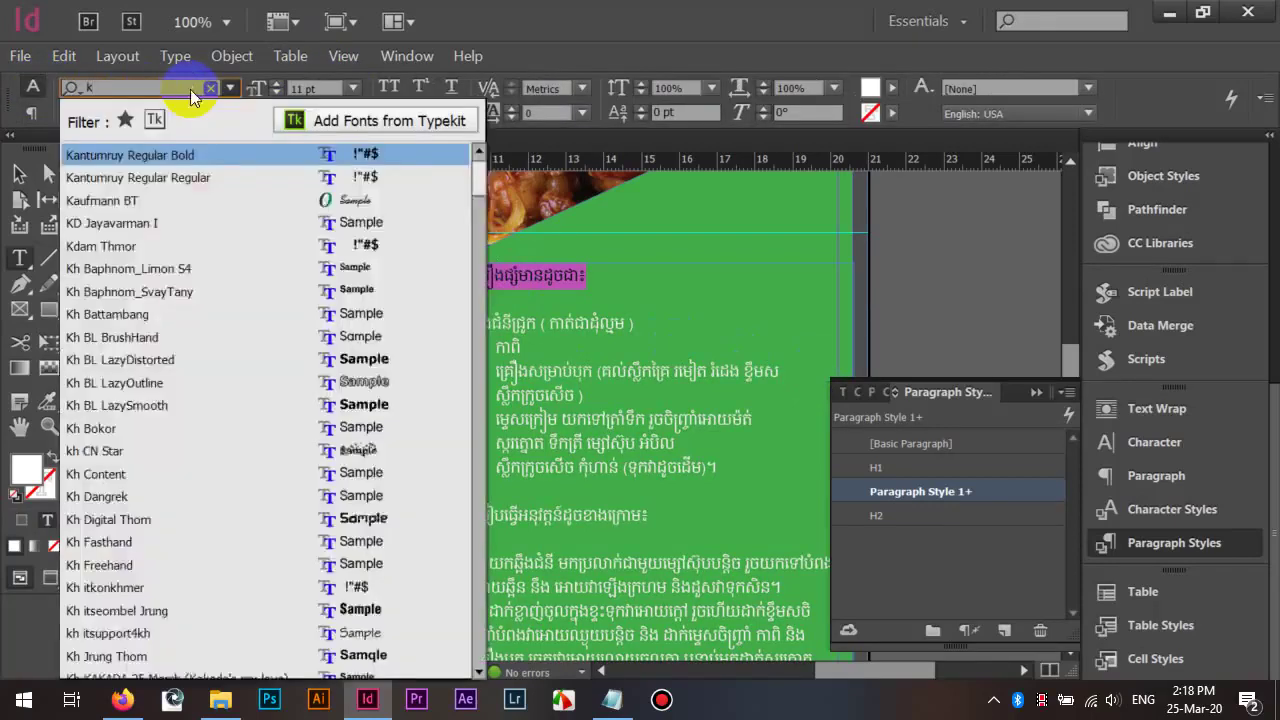
text(hme)
key(BackSpace)
key(BackSpace)
key(BackSpace)
key(BackSpace)
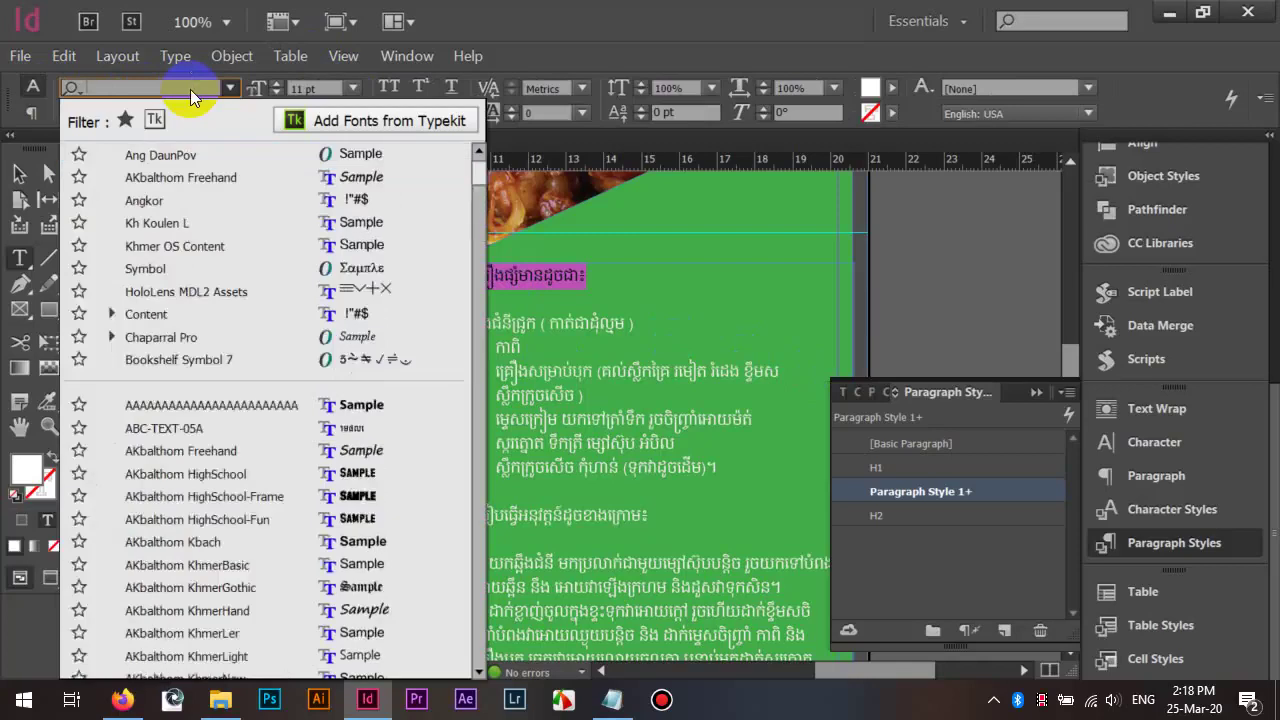
text(ak)
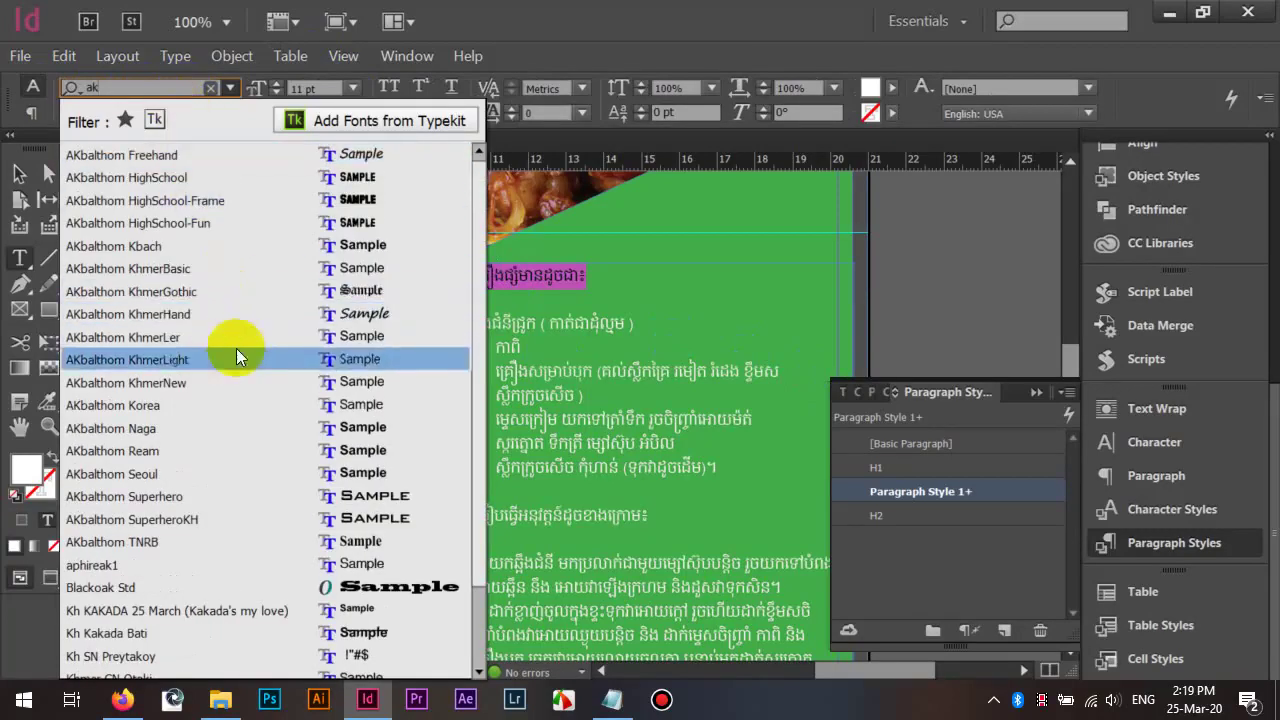
click(243, 385)
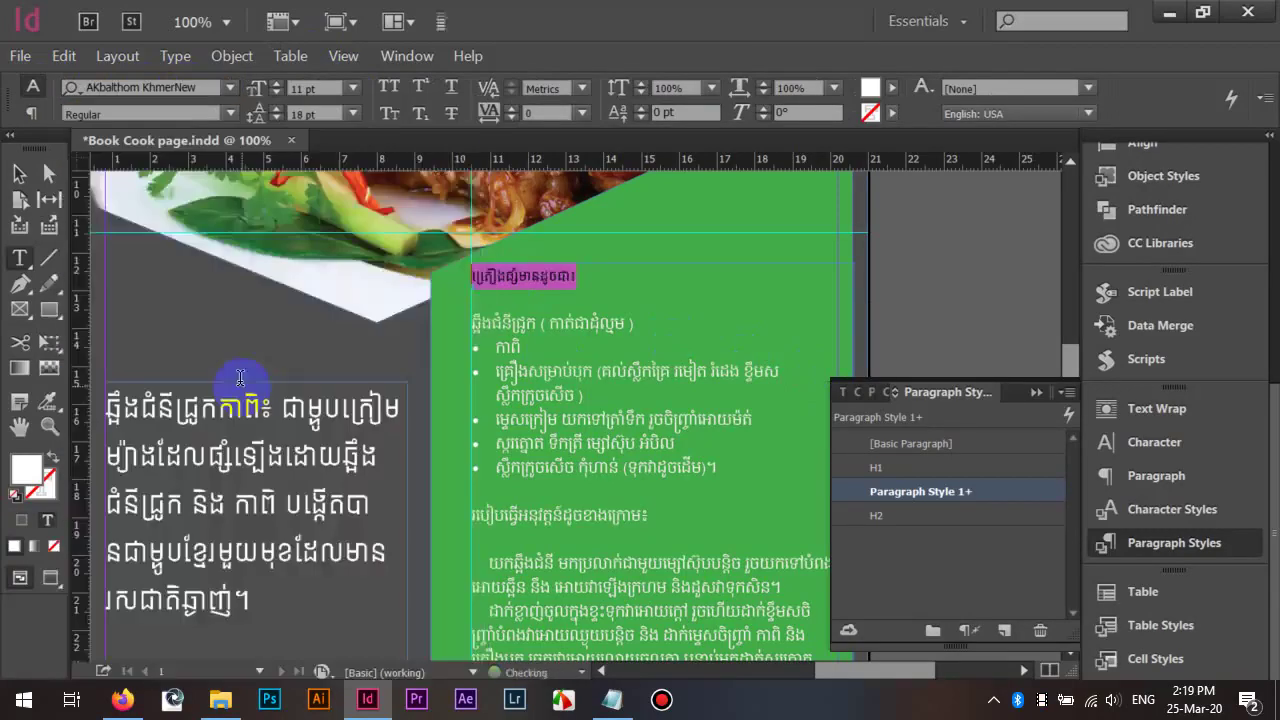
Increase the font size of the ingredients heading to 15 pt
click(277, 85)
click(277, 85)
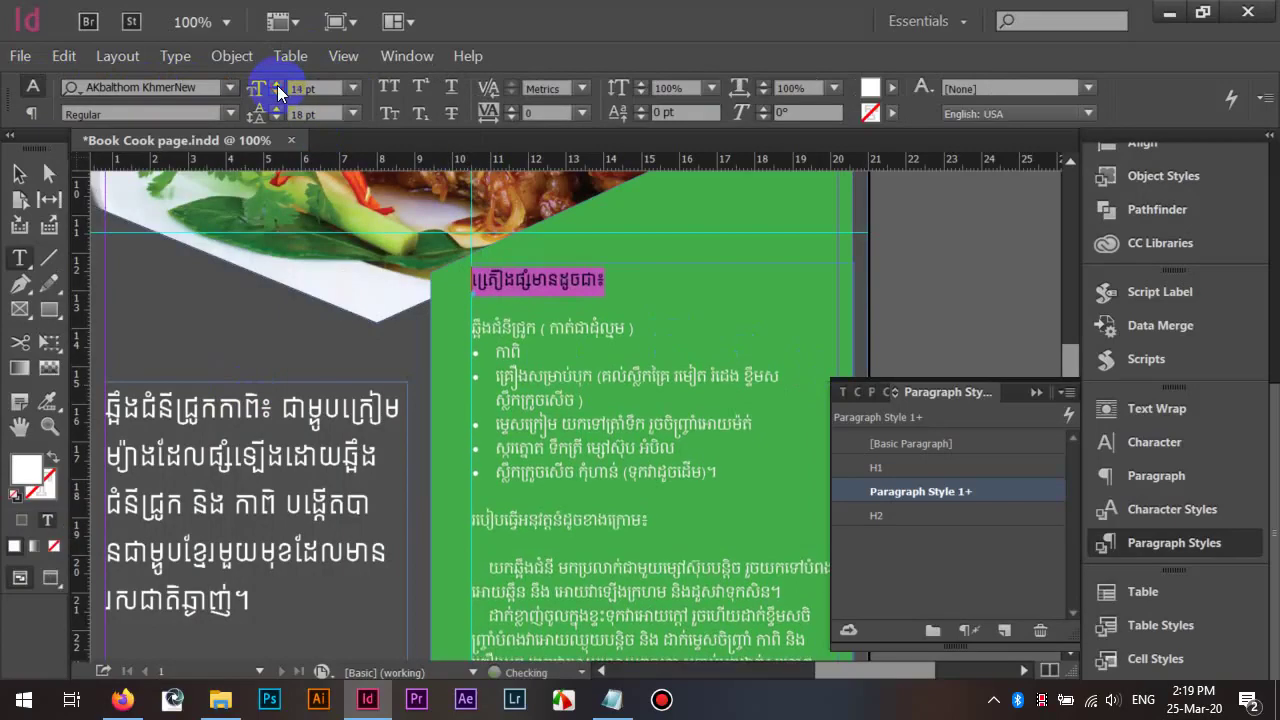
click(277, 85)
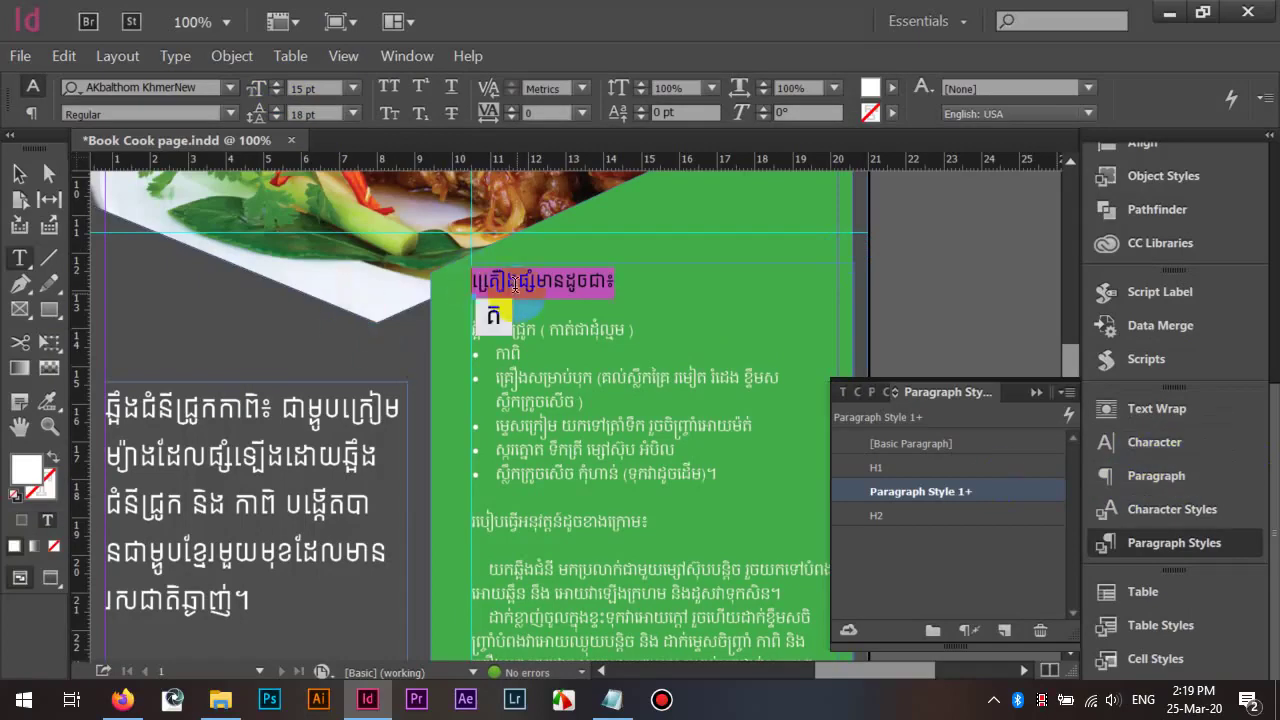
click(618, 283)
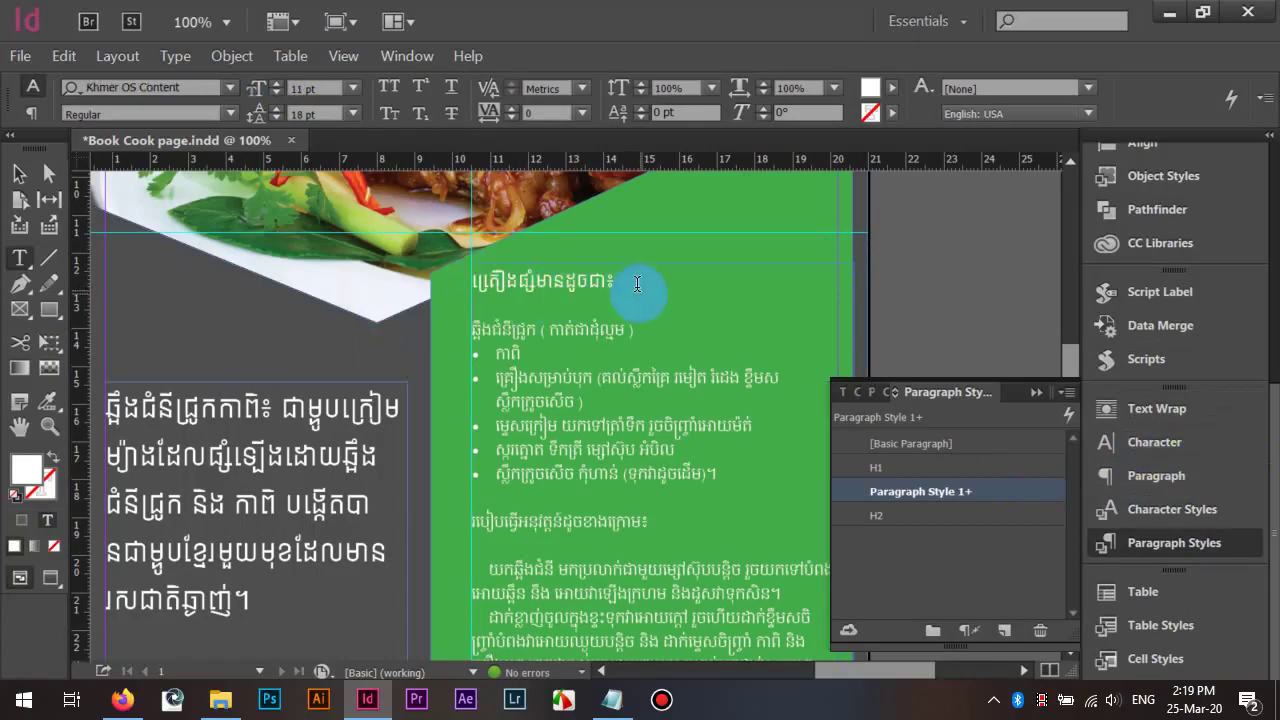
Apply the H2 paragraph style to the ingredients heading and to the preparation heading below the bulleted list
drag(637, 285, 471, 281)
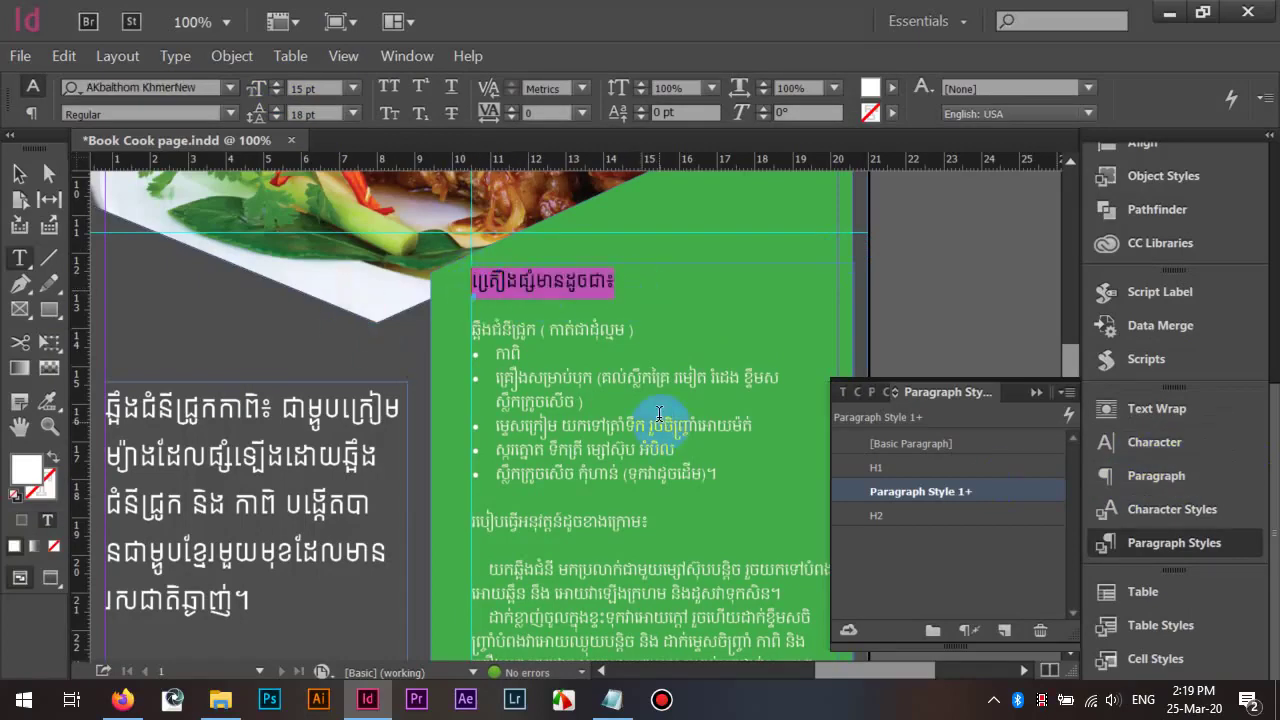
drag(648, 522, 474, 513)
drag(609, 277, 469, 280)
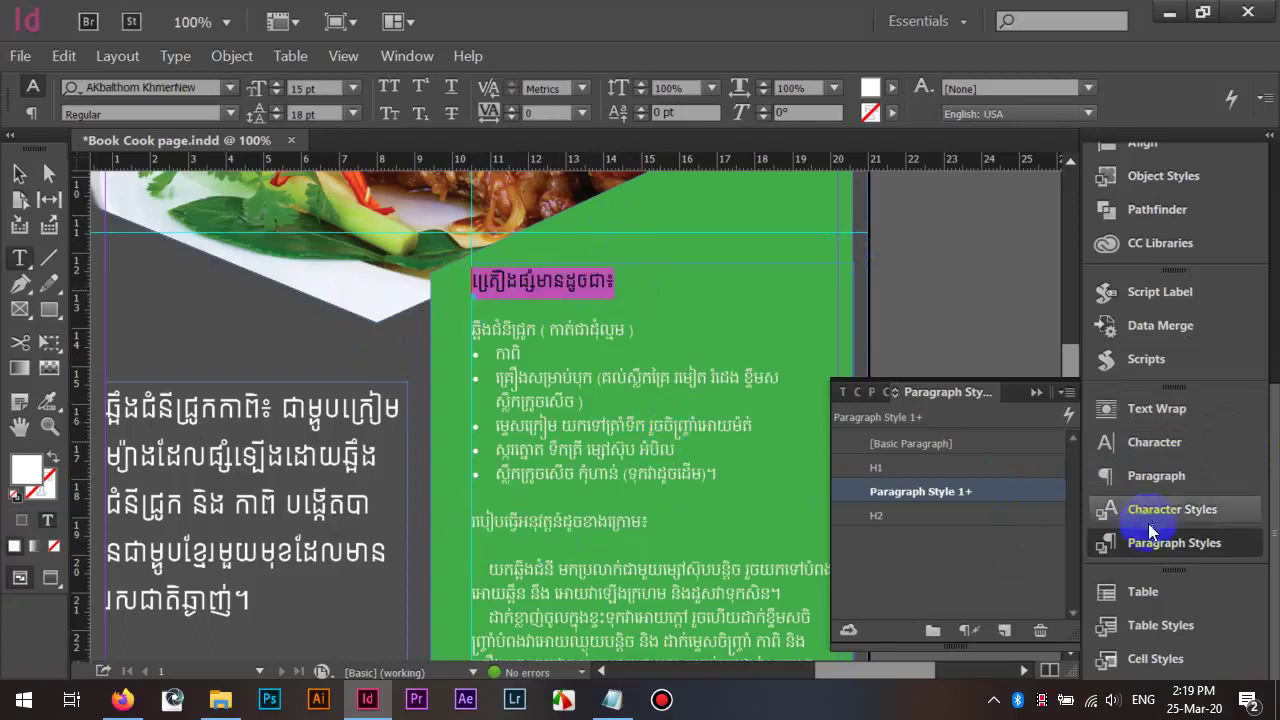
click(897, 515)
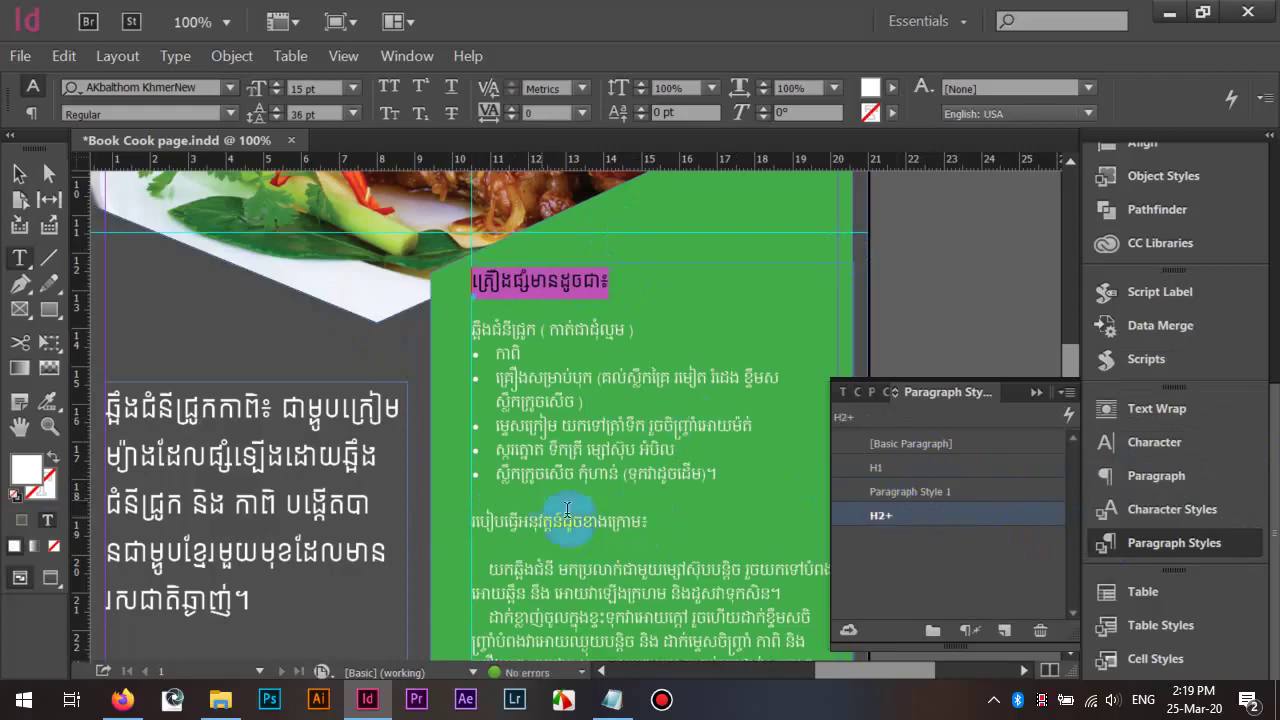
drag(650, 520, 469, 520)
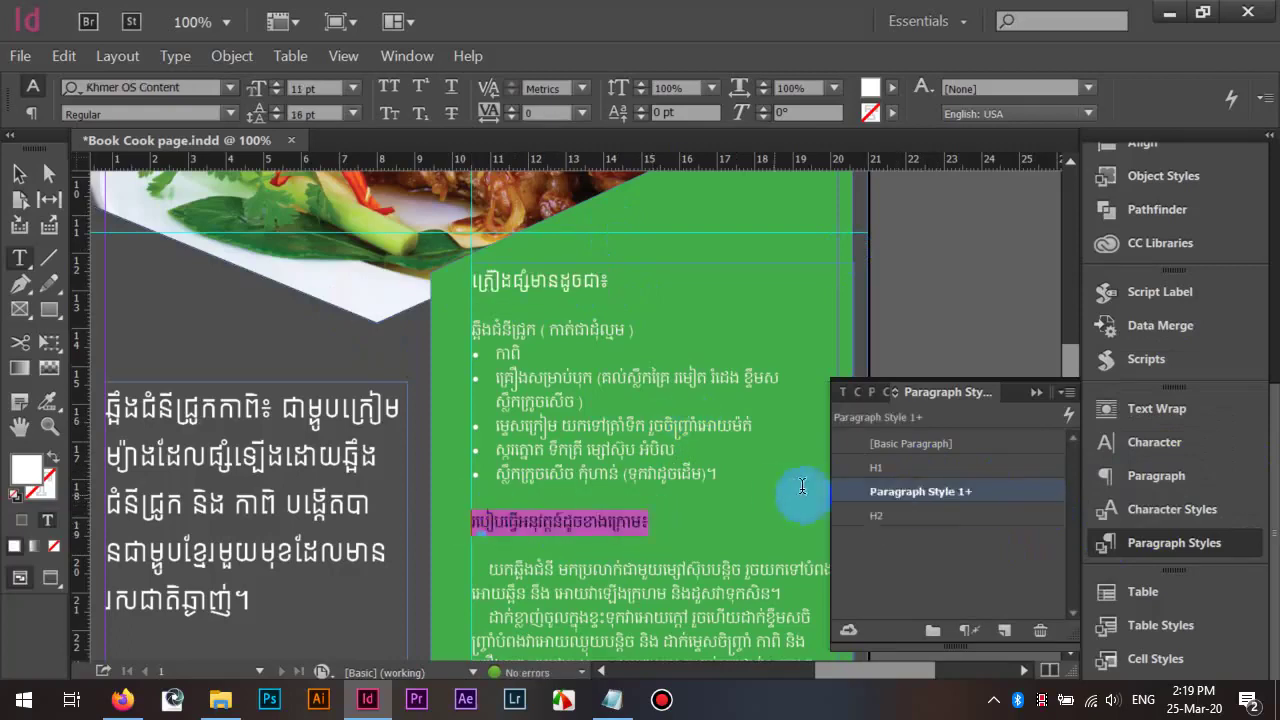
click(867, 509)
scroll(708, 483, down, 2)
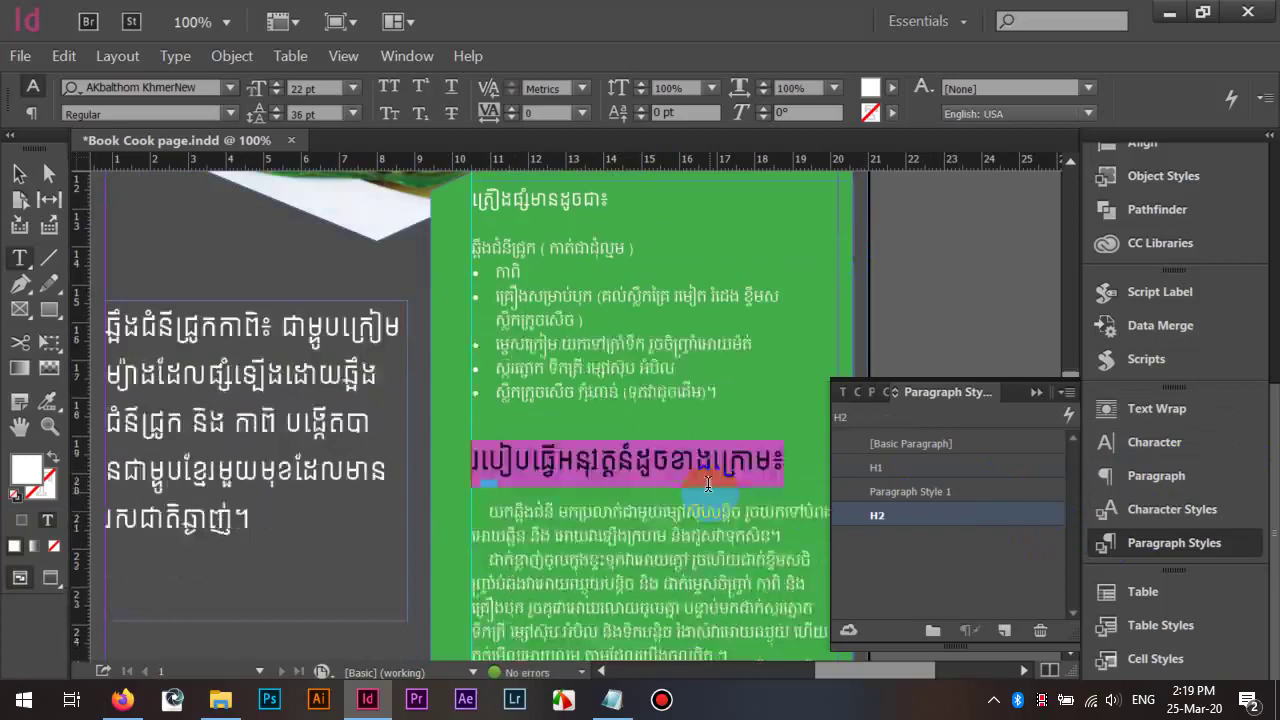
Reduce the font size of the preparation heading below the bulleted ingredients to 15 pt
click(269, 92)
click(269, 92)
click(269, 92)
click(269, 92)
click(269, 92)
click(269, 92)
click(269, 92)
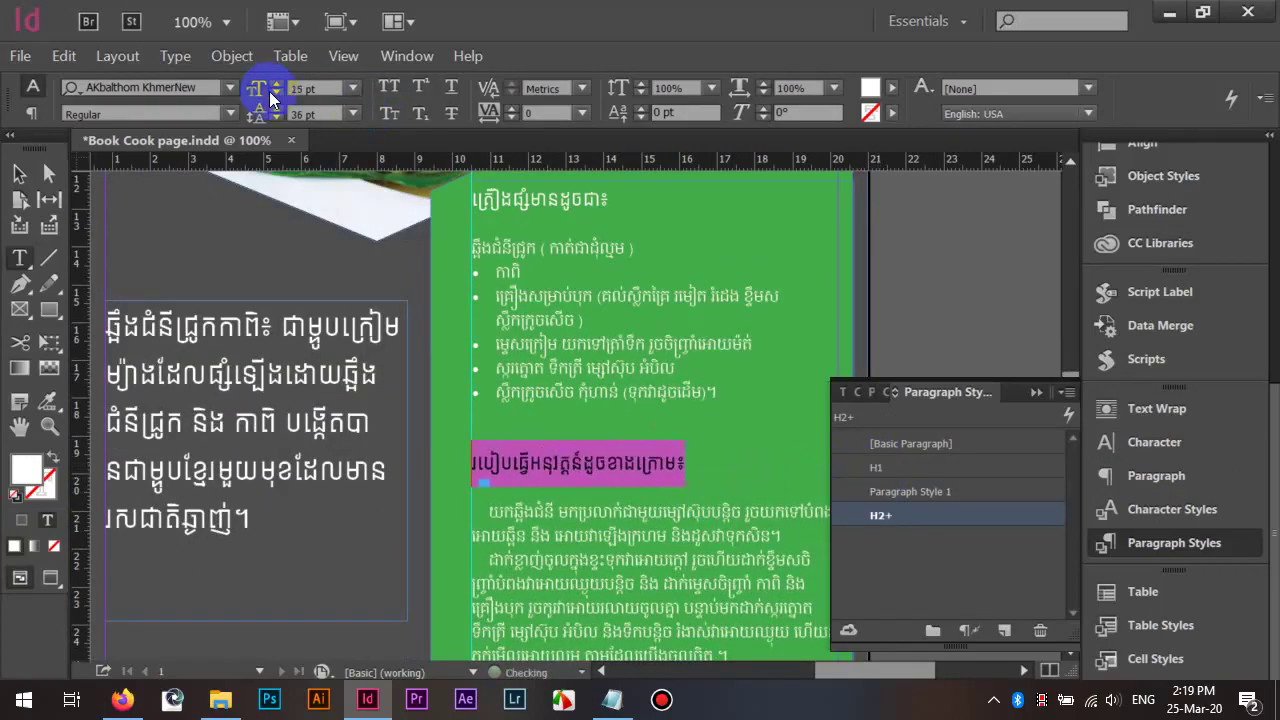
click(18, 170)
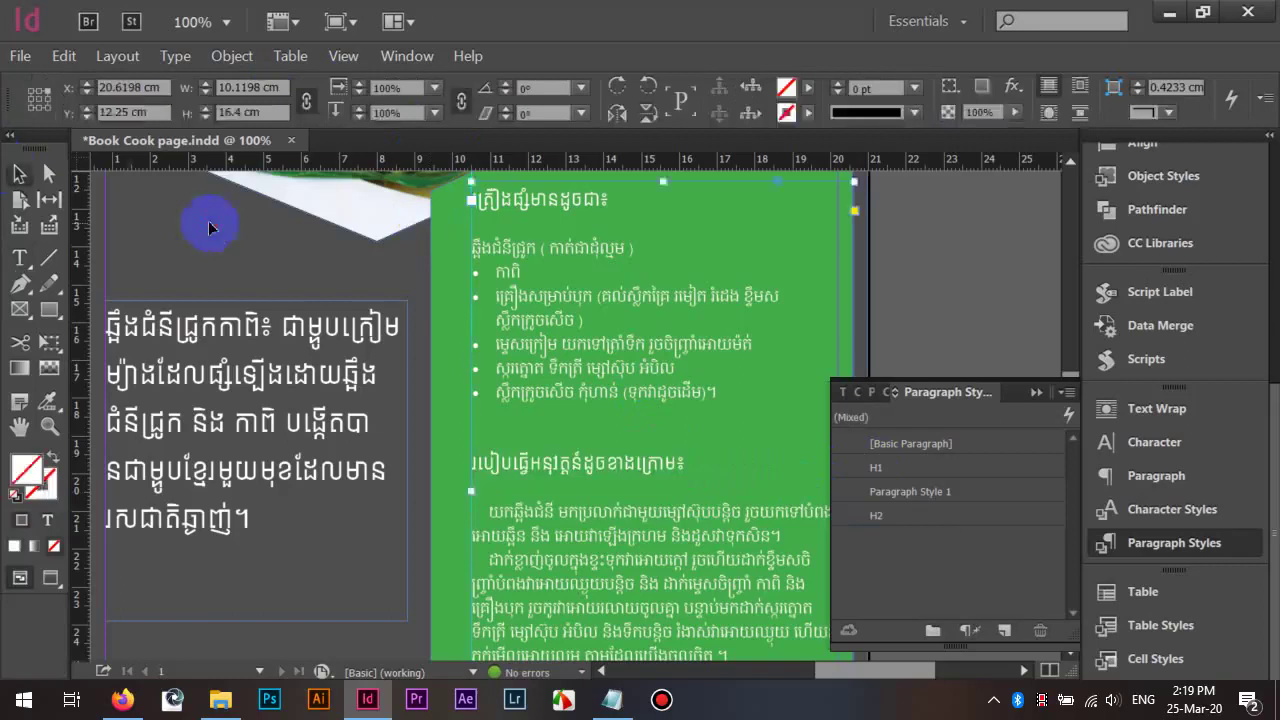
Check the preparation heading's formatting against the ingredients heading and delete the extra blank line above the preparation heading
double_click(586, 196)
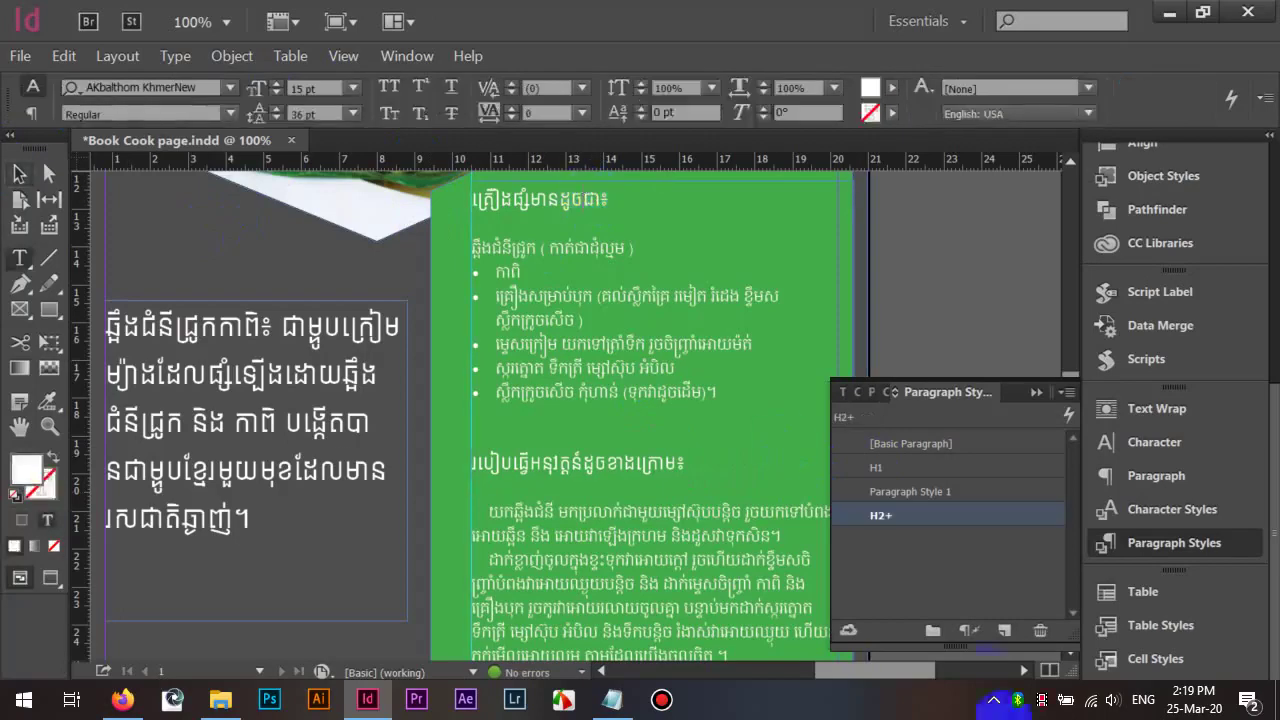
key(Escape)
double_click(693, 463)
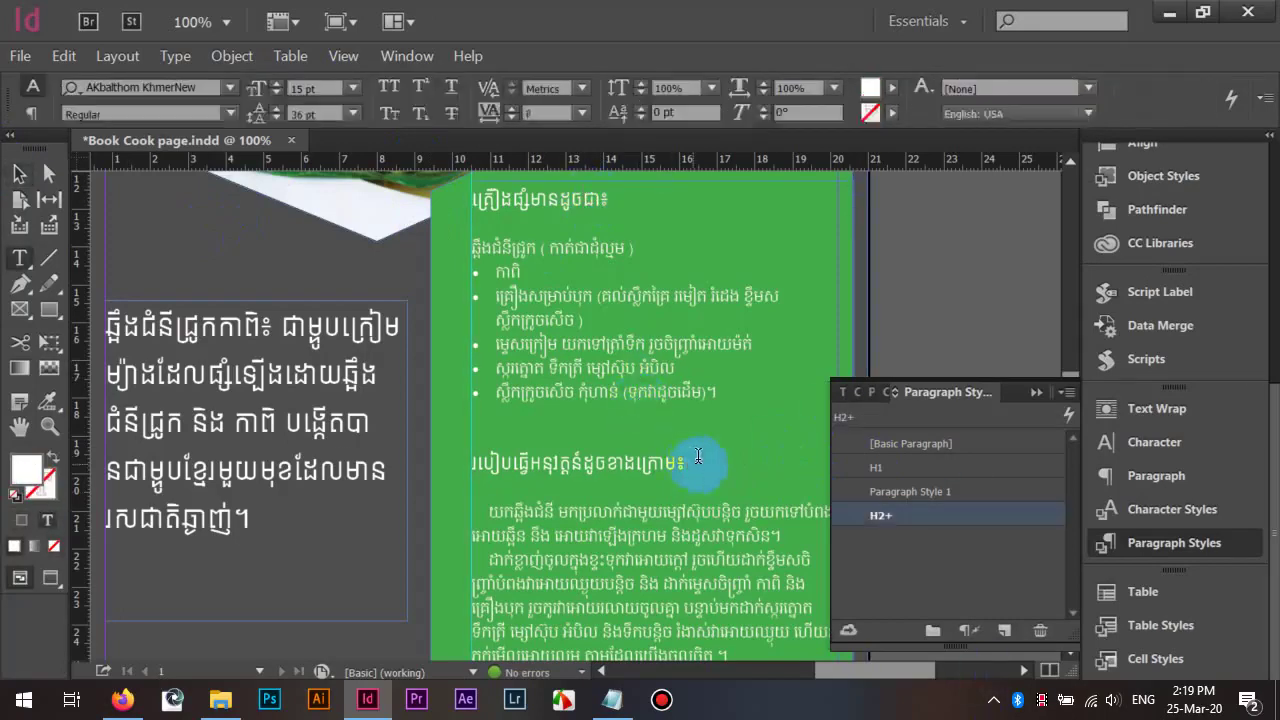
shift+click(468, 468)
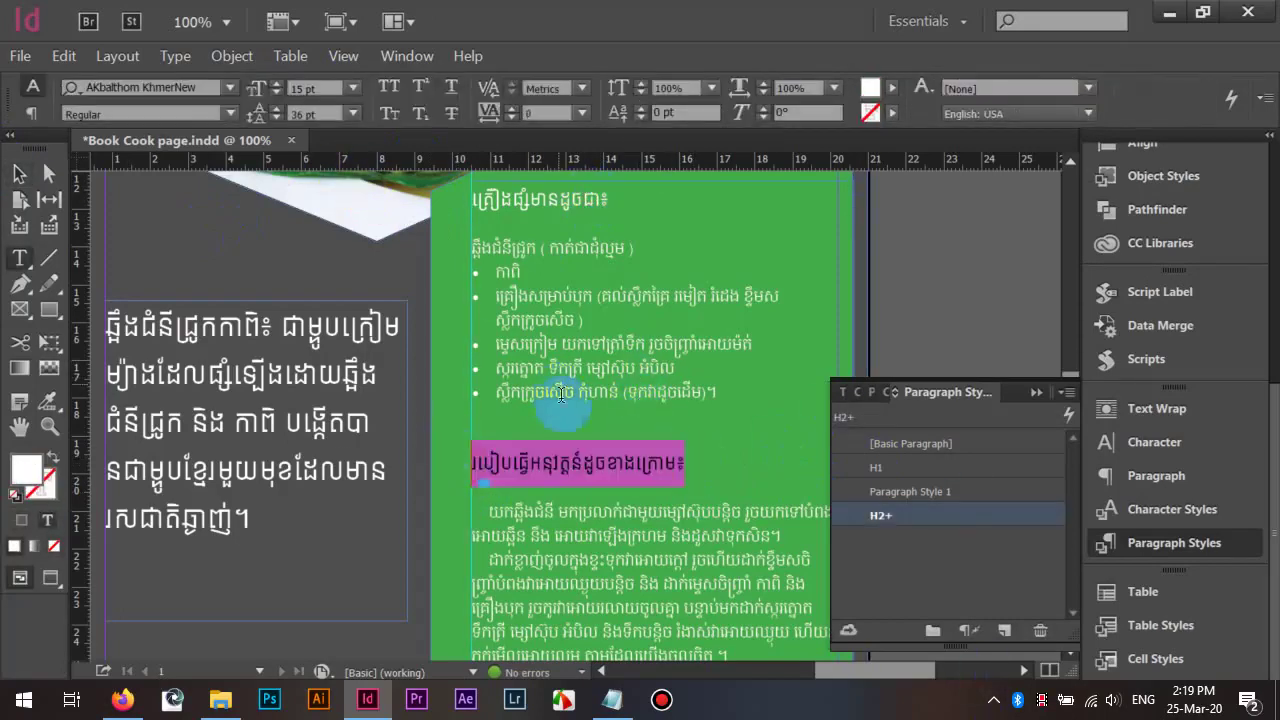
click(559, 424)
key(Delete)
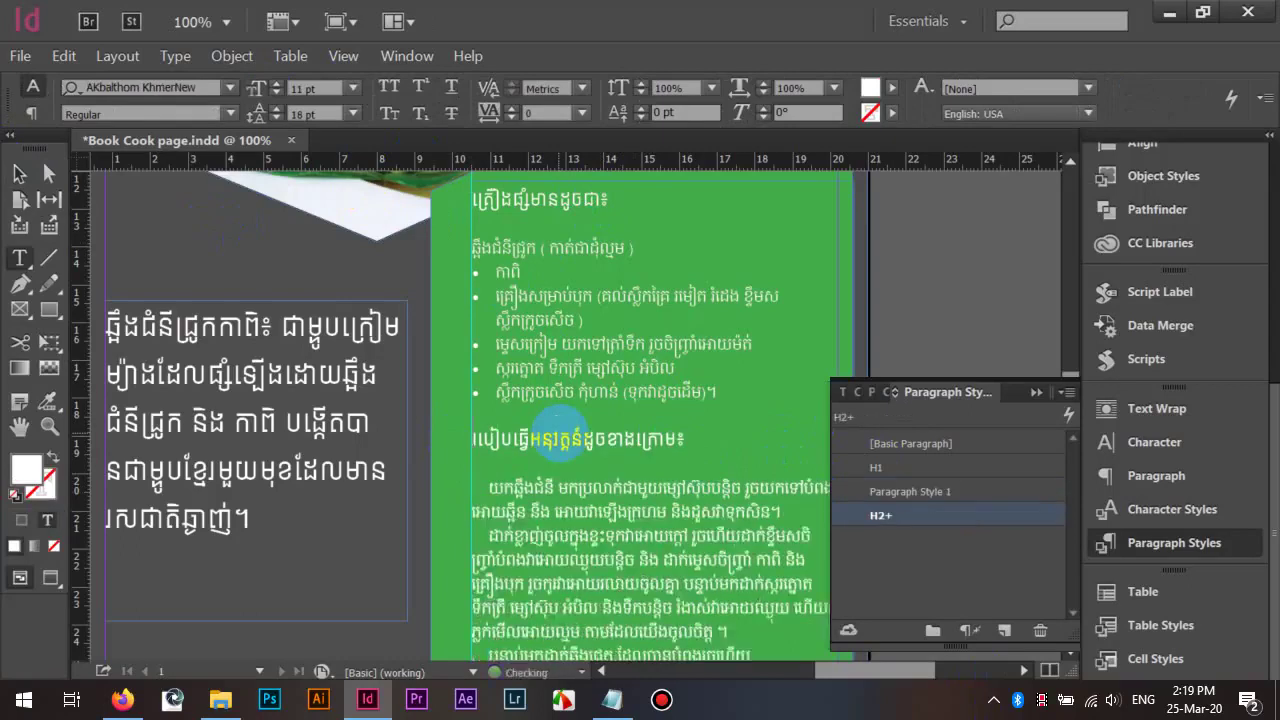
Remove the leading space before the first paragraph of the preparation instructions so it starts flush with the text frame
scroll(548, 420, down, 3)
scroll(548, 416, down, 1)
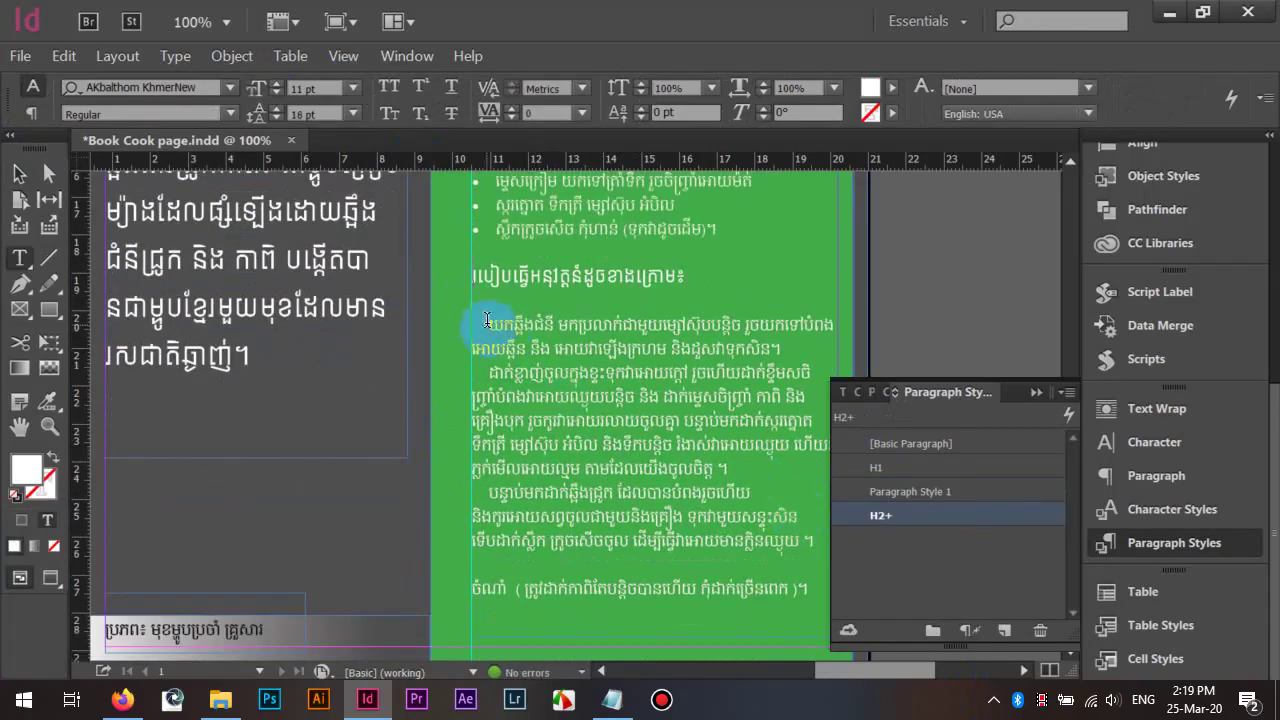
click(486, 320)
key(BackSpace)
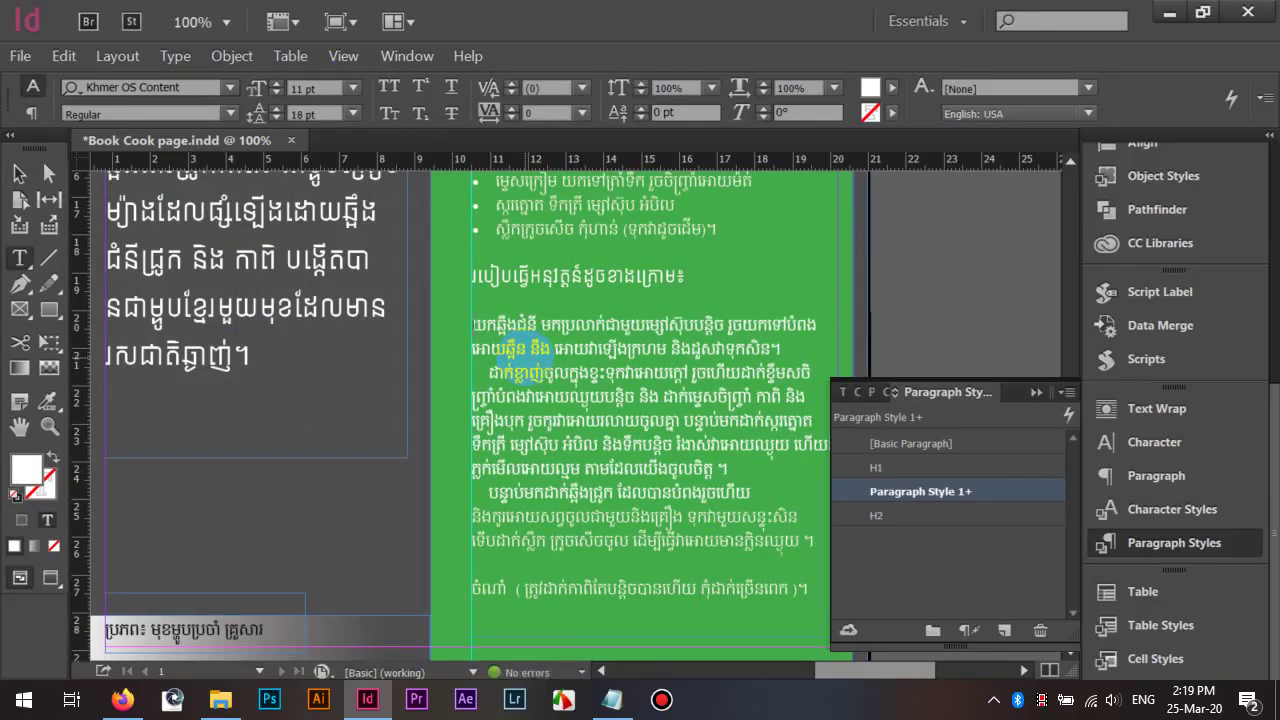
key(F10)
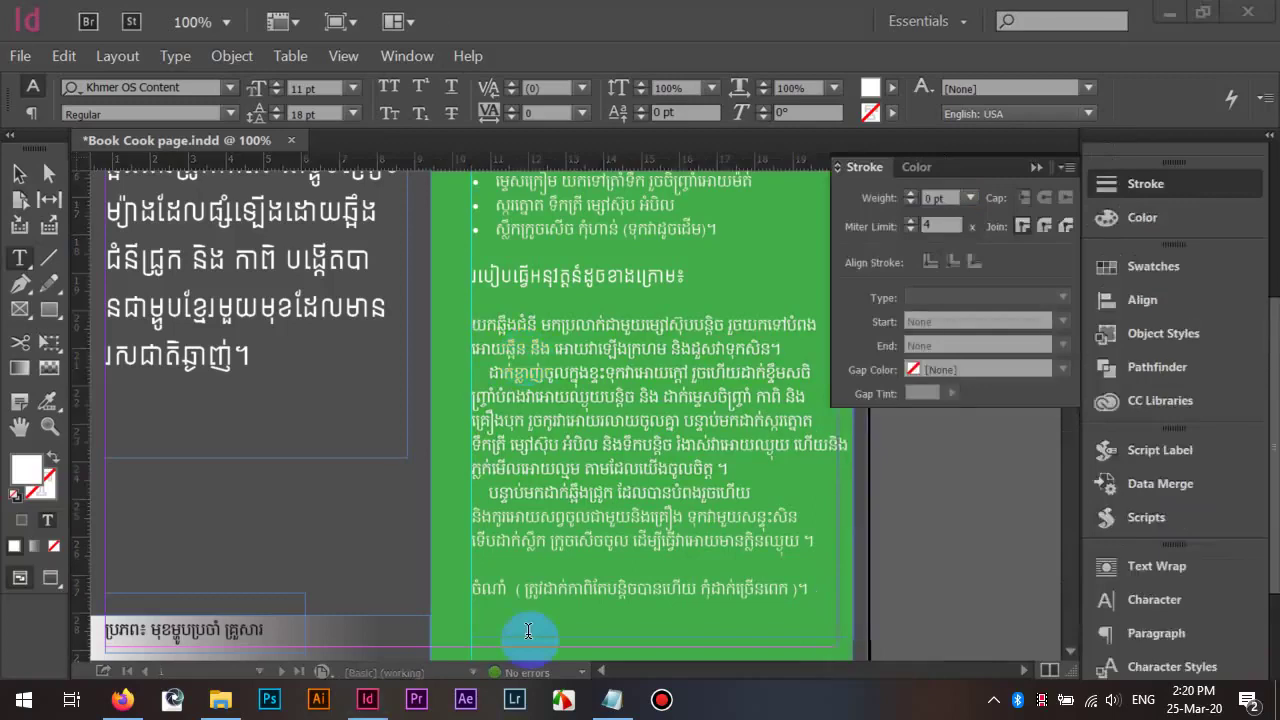